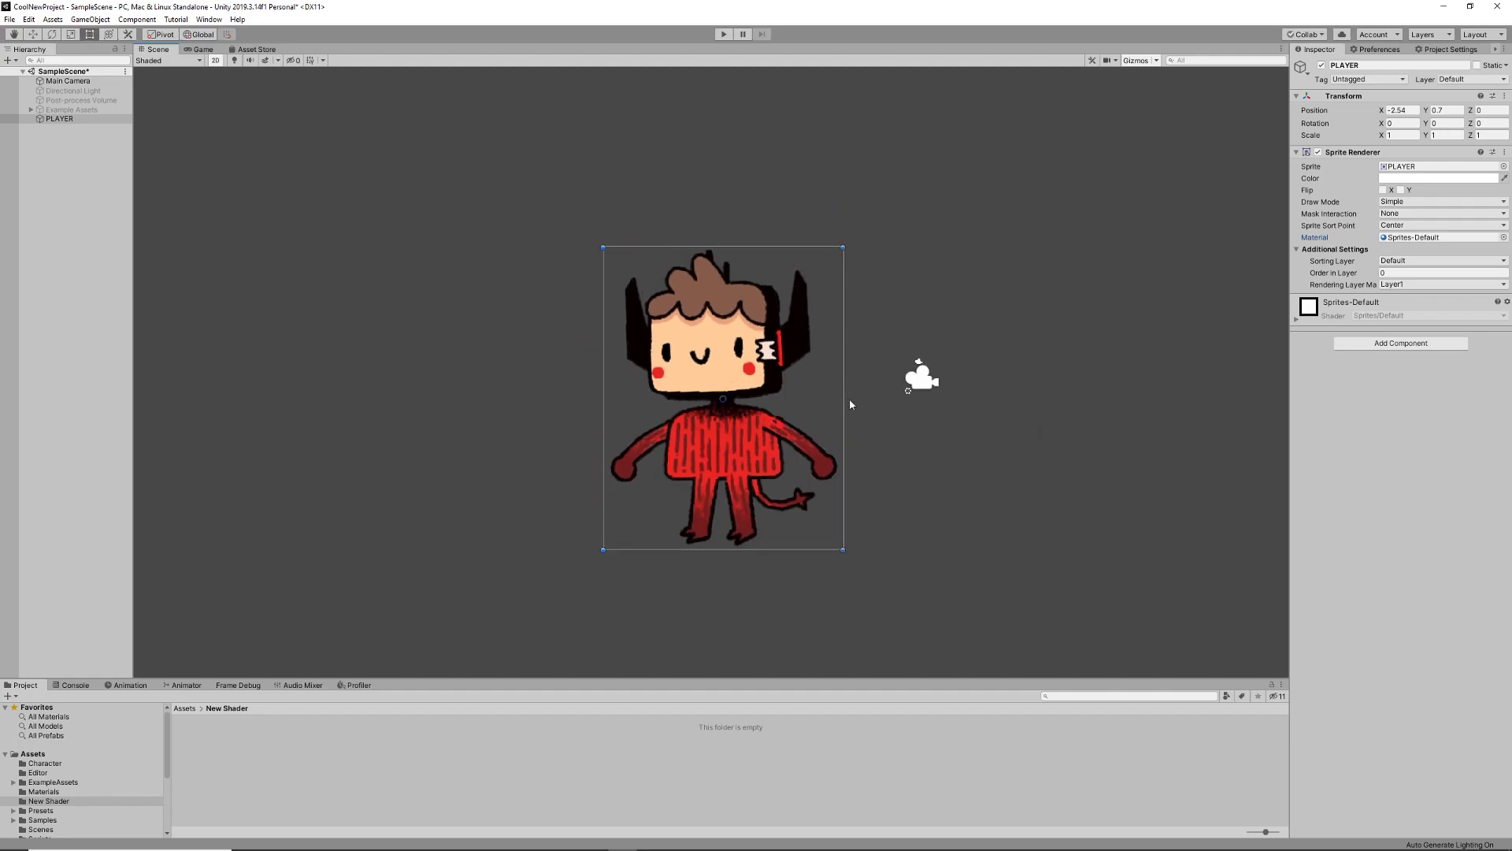
Step: Move the PLAYER sprite away from the camera to about X -7.06, Y 0.06
left_click_drag(703, 383, 570, 394)
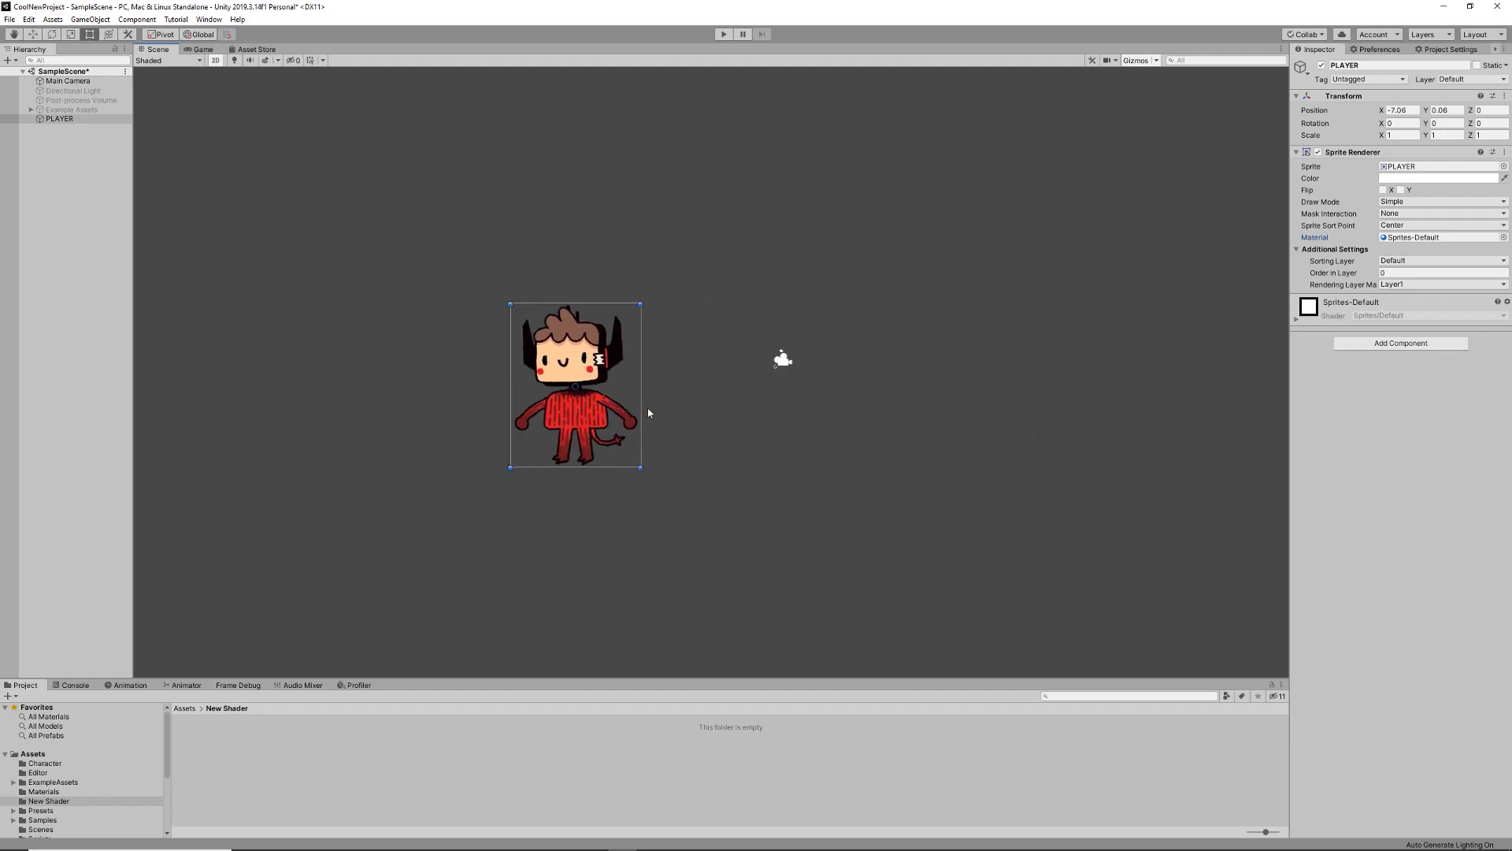
middle_click_drag(648, 412, 818, 431)
scroll(719, 401, "up", 18)
scroll(754, 410, "down", 5)
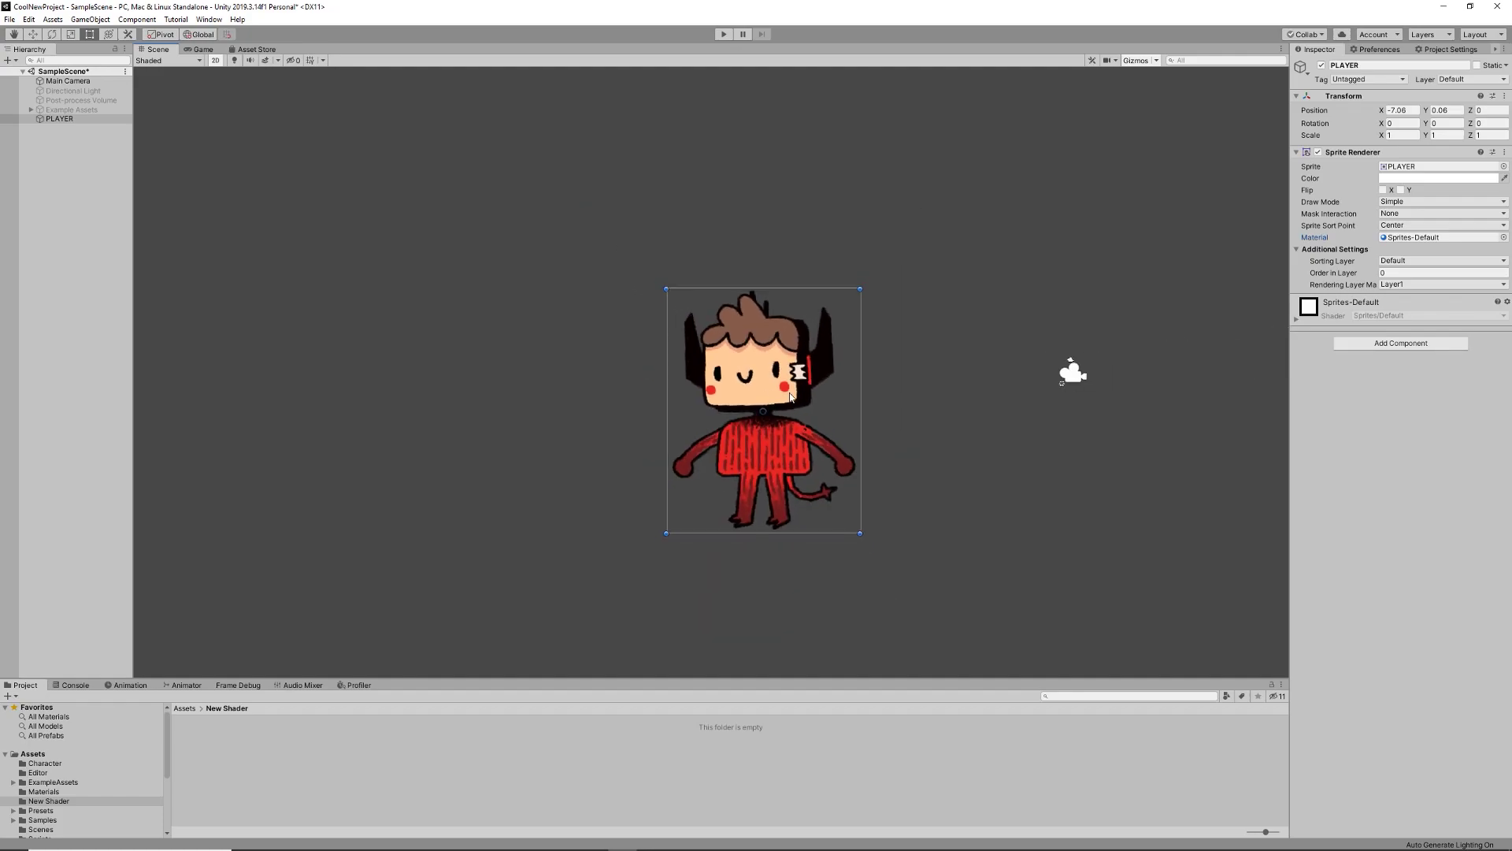
scroll(748, 385, "up", 3)
scroll(473, 213, "down", 2)
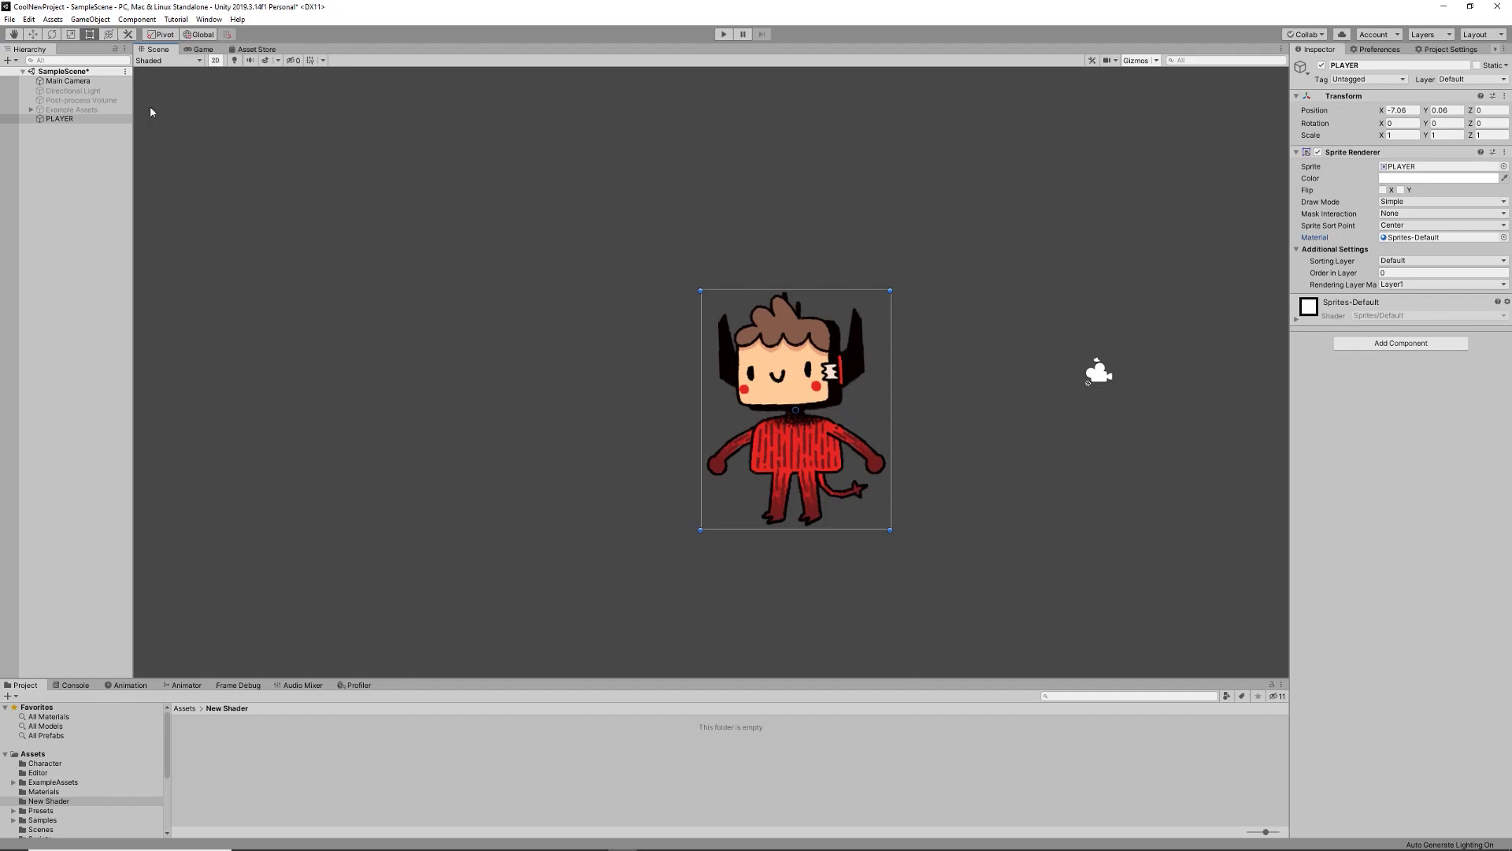
Step: Activate the Directional Light, Post-process Volume and Example Assets objects and inspect the environment in a 3D view
left_click(126, 109)
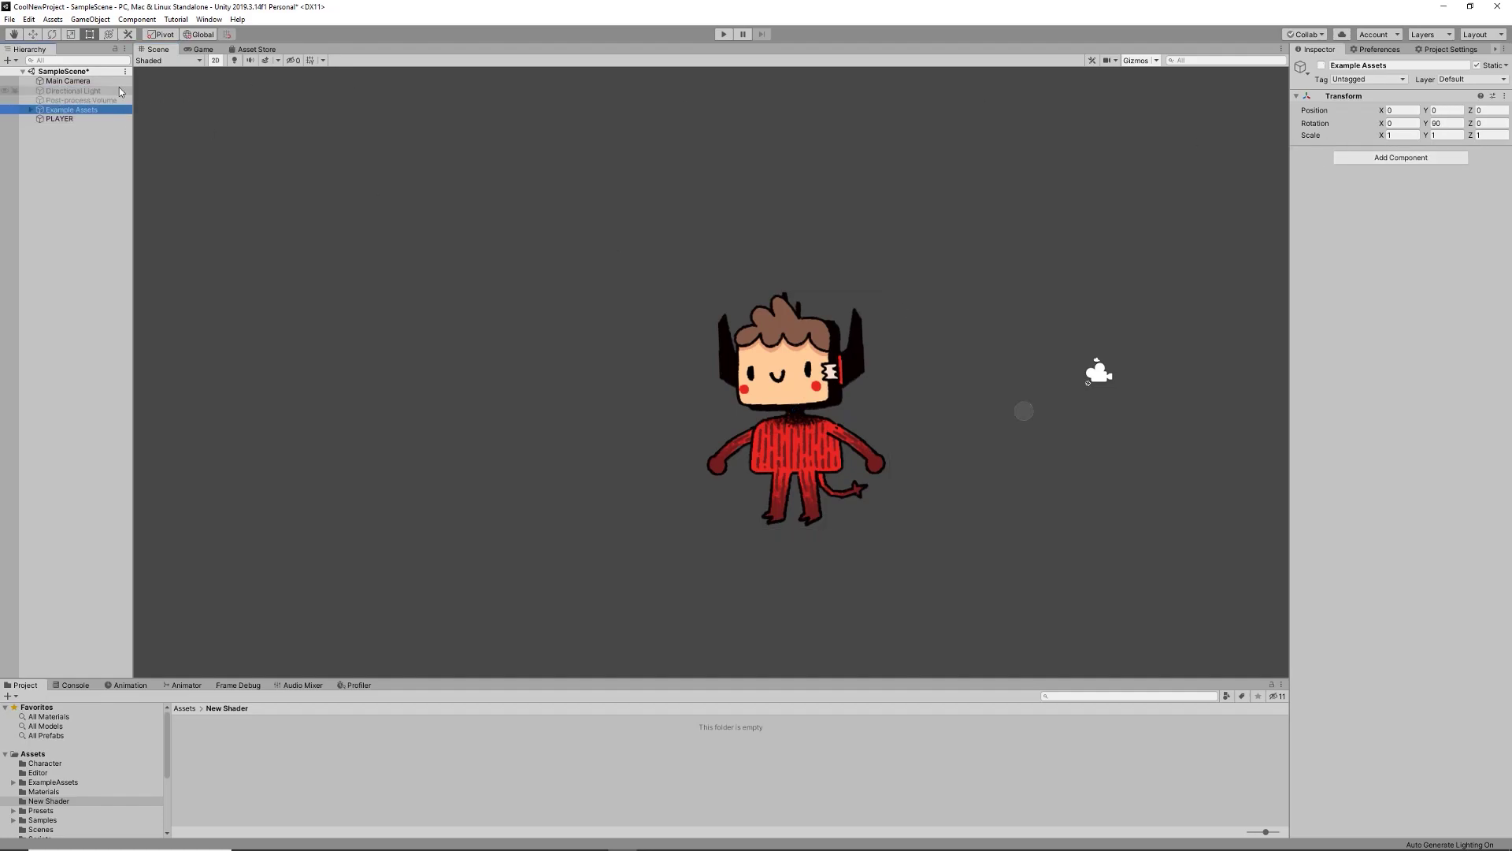
left_click(120, 93, "shift")
left_click(1322, 65)
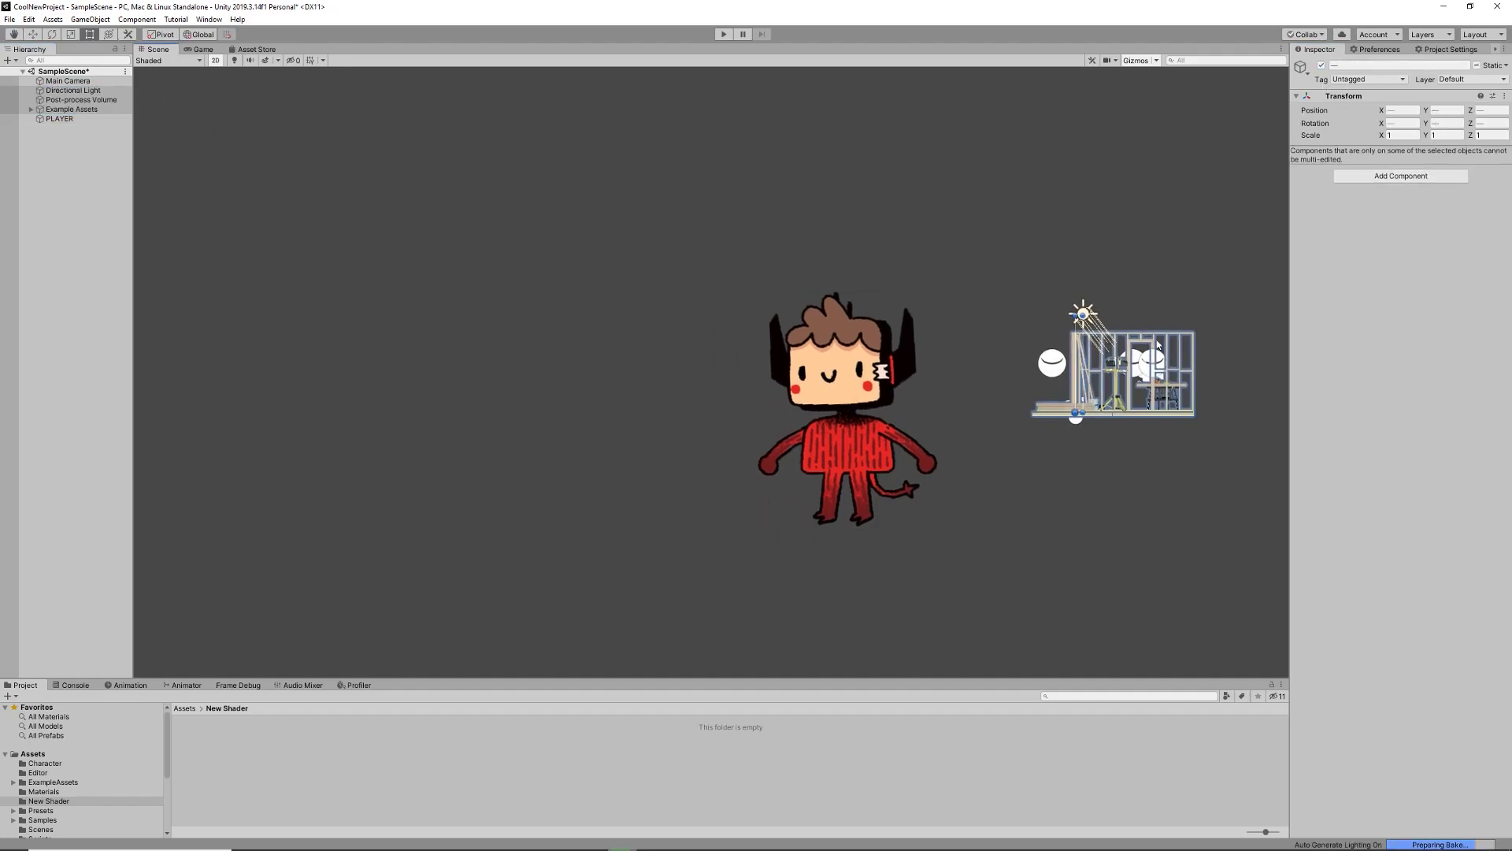
key("f")
left_click(213, 61)
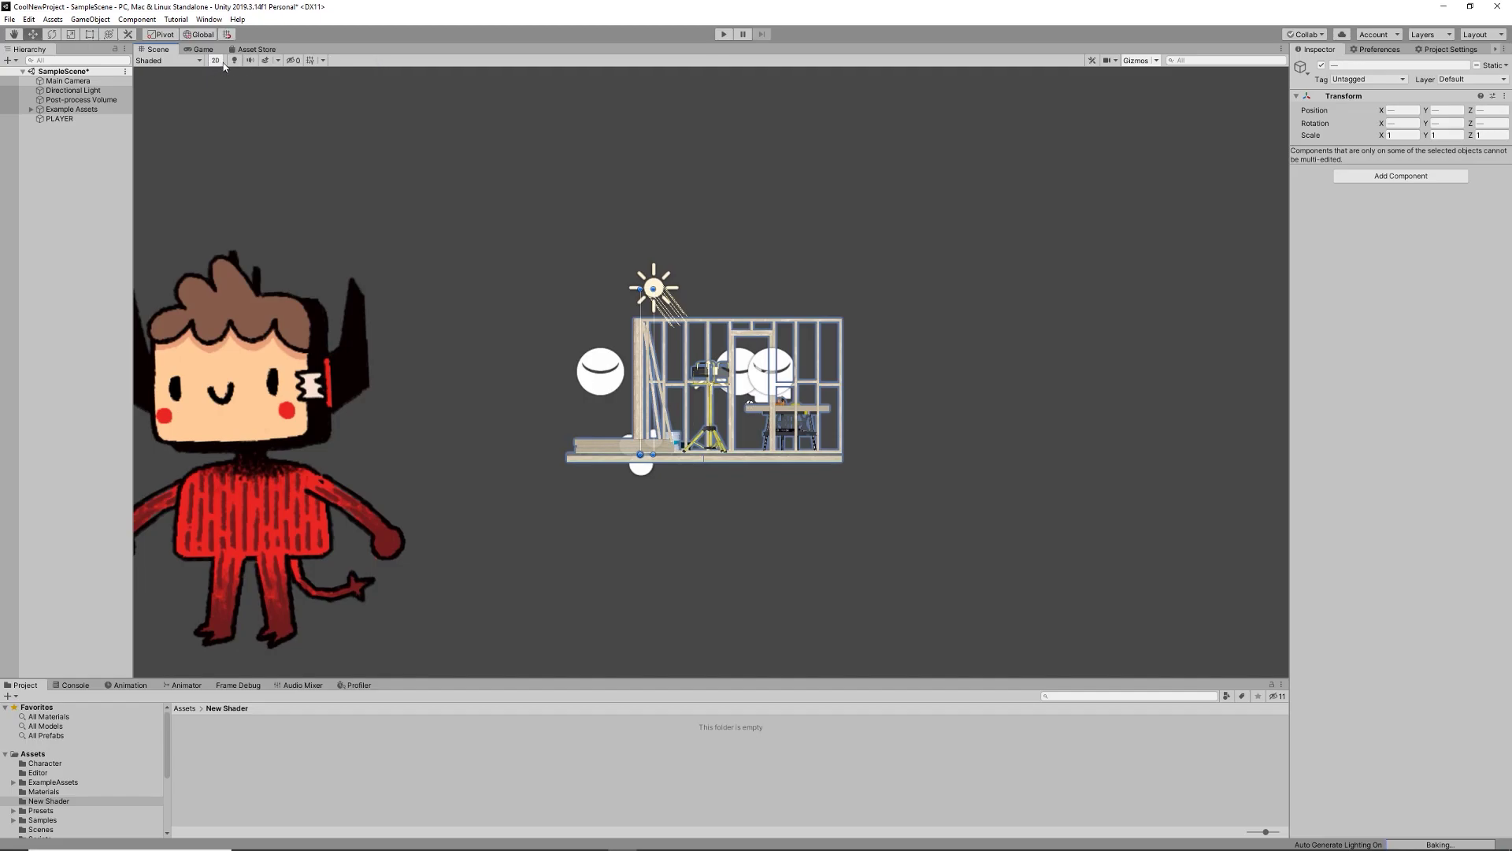
key("w")
right_click_drag(671, 591, 679, 676)
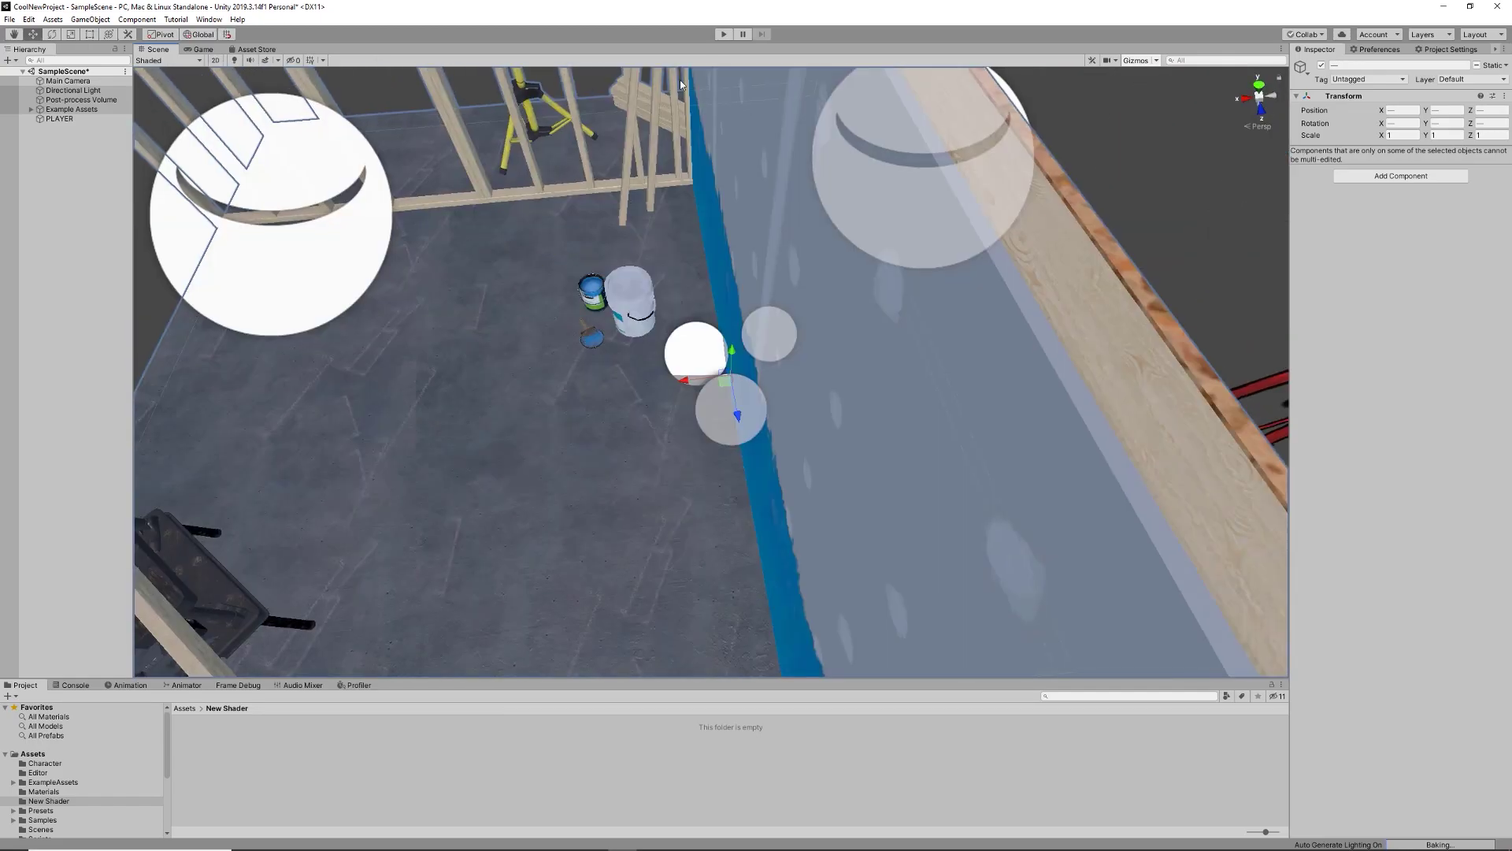
Step: Deactivate the Directional Light, Post-process Volume and Example Assets objects and return to the 2D view of the PLAYER sprite
left_click(1321, 65)
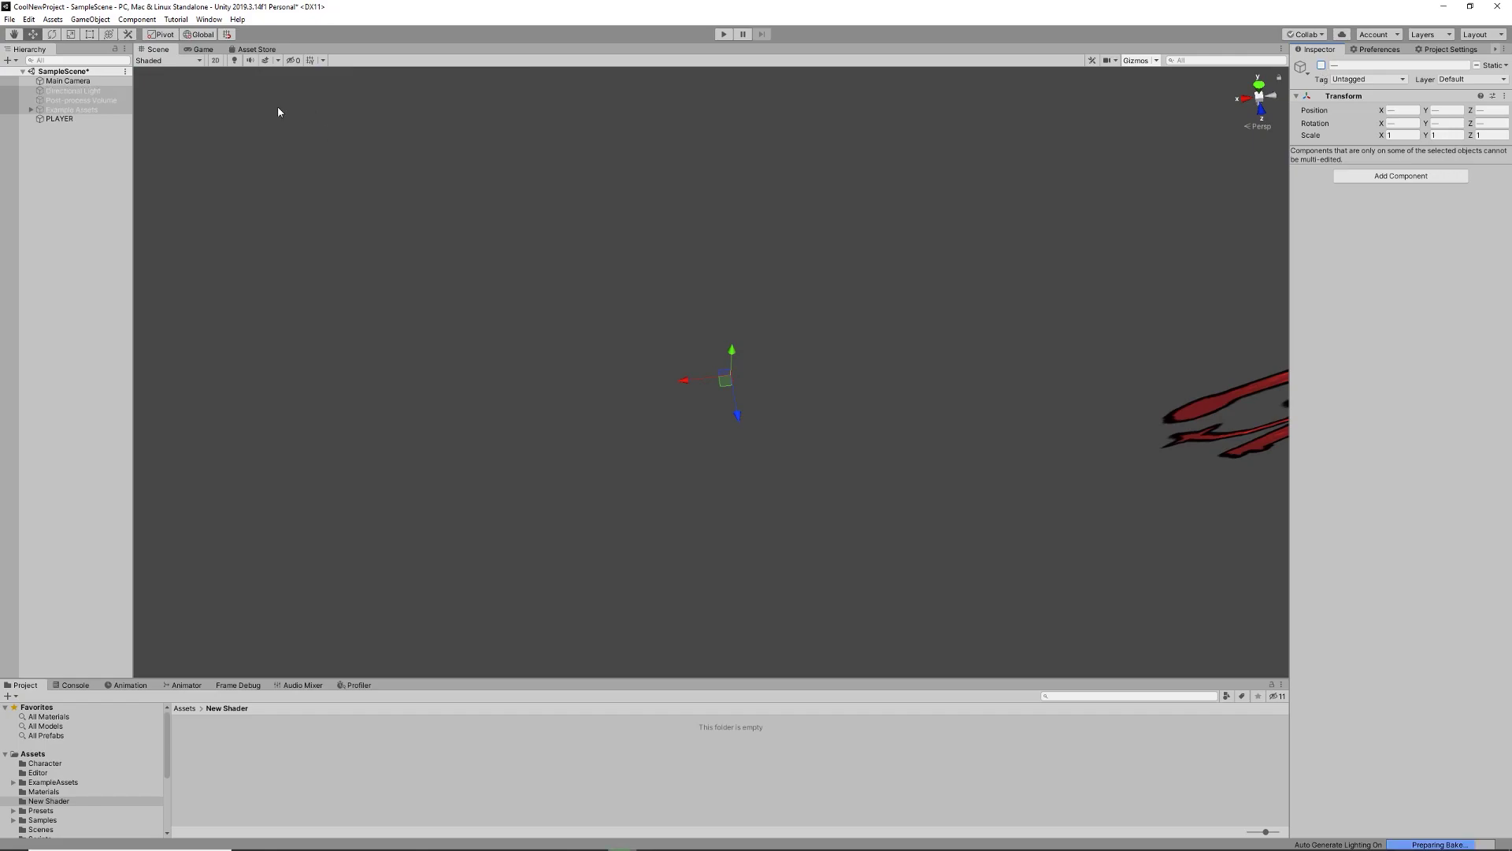
left_click(215, 61)
scroll(666, 372, "down", 10)
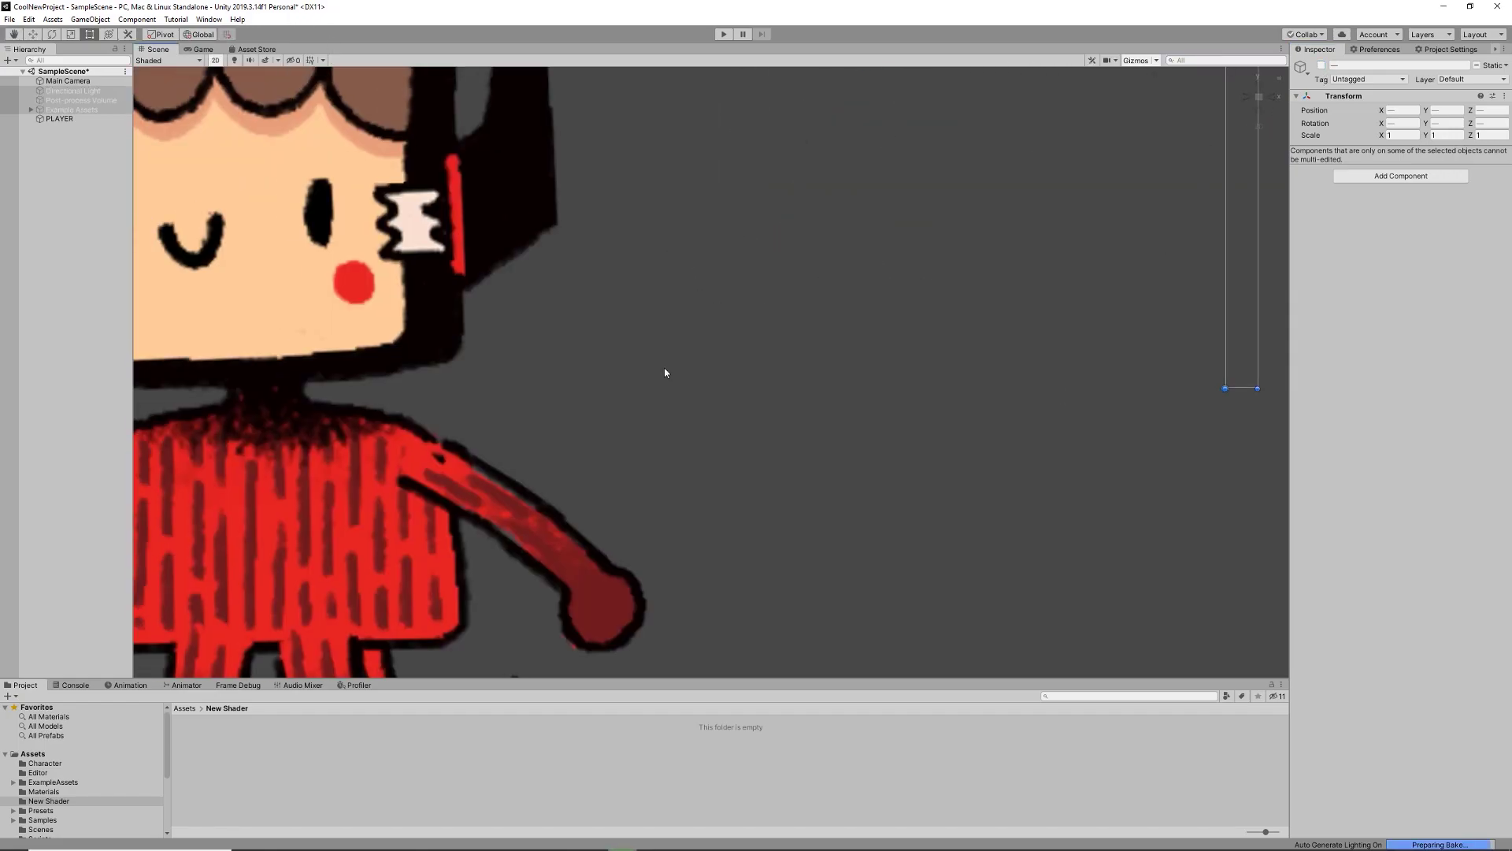
middle_click_drag(830, 381, 786, 370)
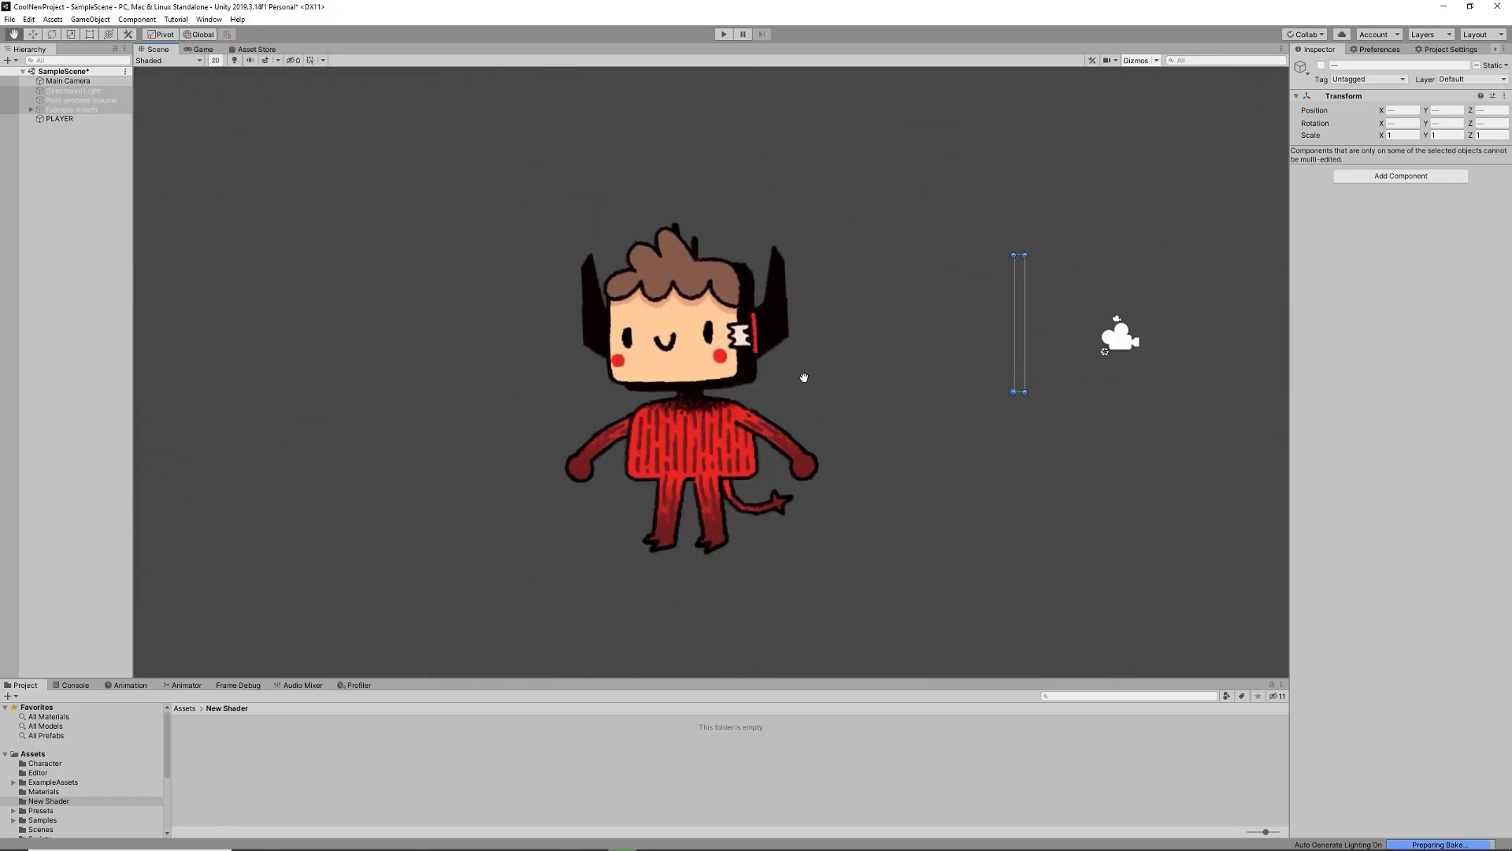
left_click(709, 349)
left_click(107, 153)
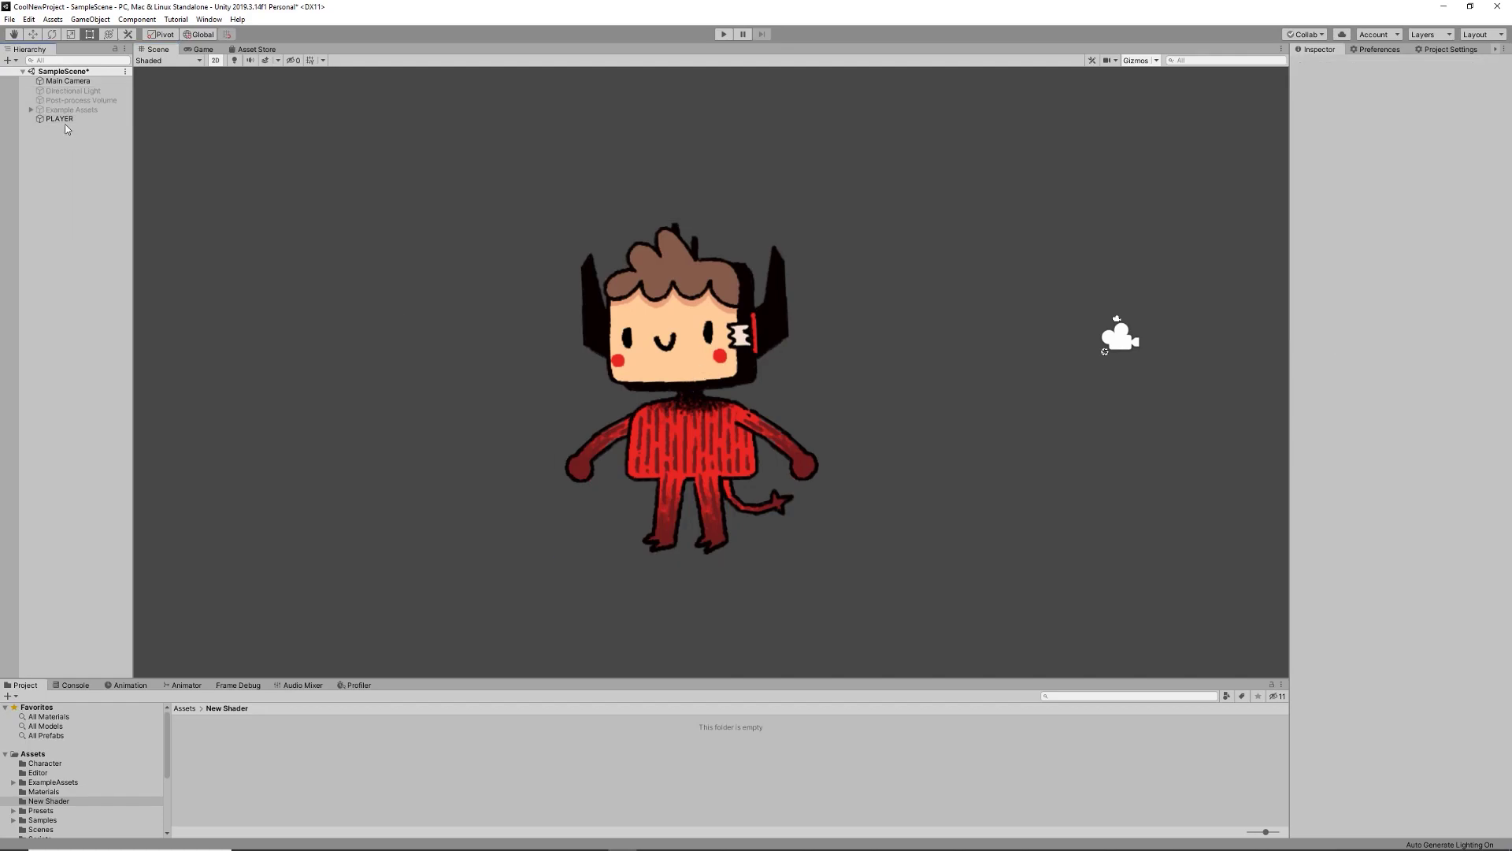
left_click(79, 119)
Step: Check the Universal RP package in the Package Manager, then close the window
left_click(208, 19)
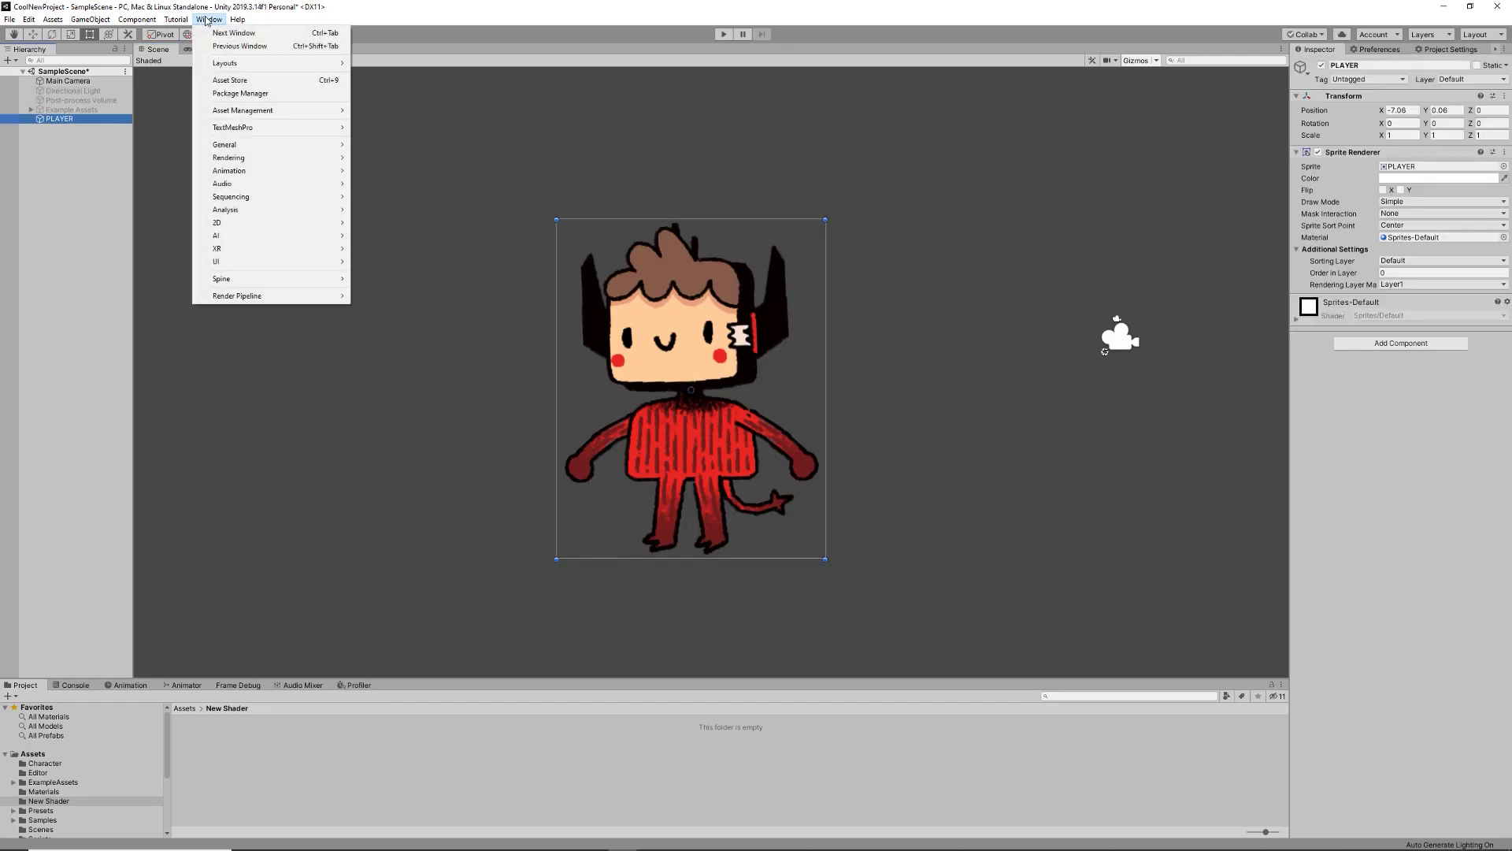
left_click(236, 93)
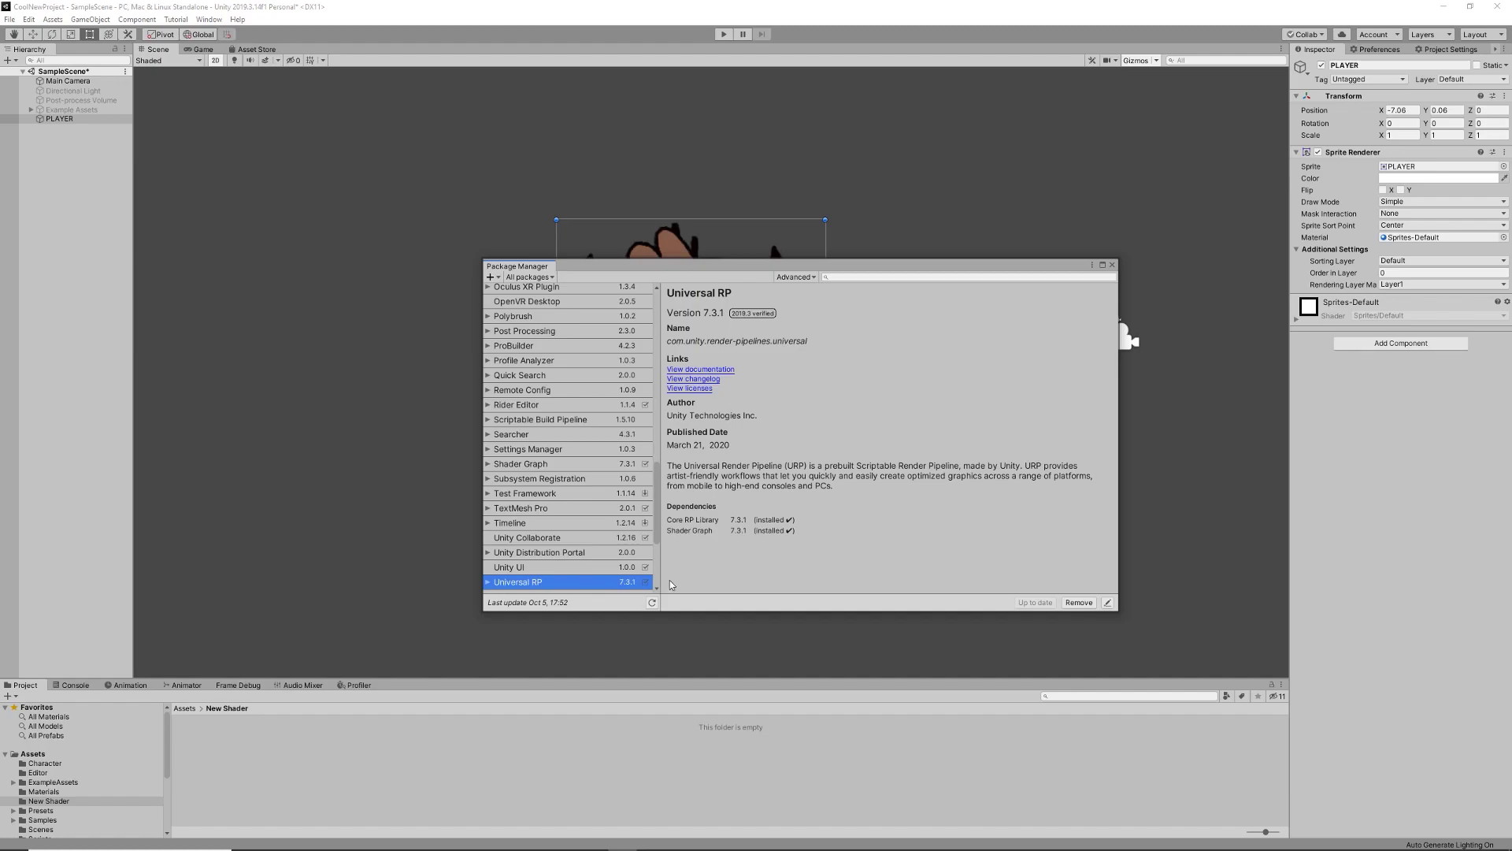
scroll(567, 437, "down", 2)
scroll(567, 437, "up", 2)
scroll(567, 437, "down", 2)
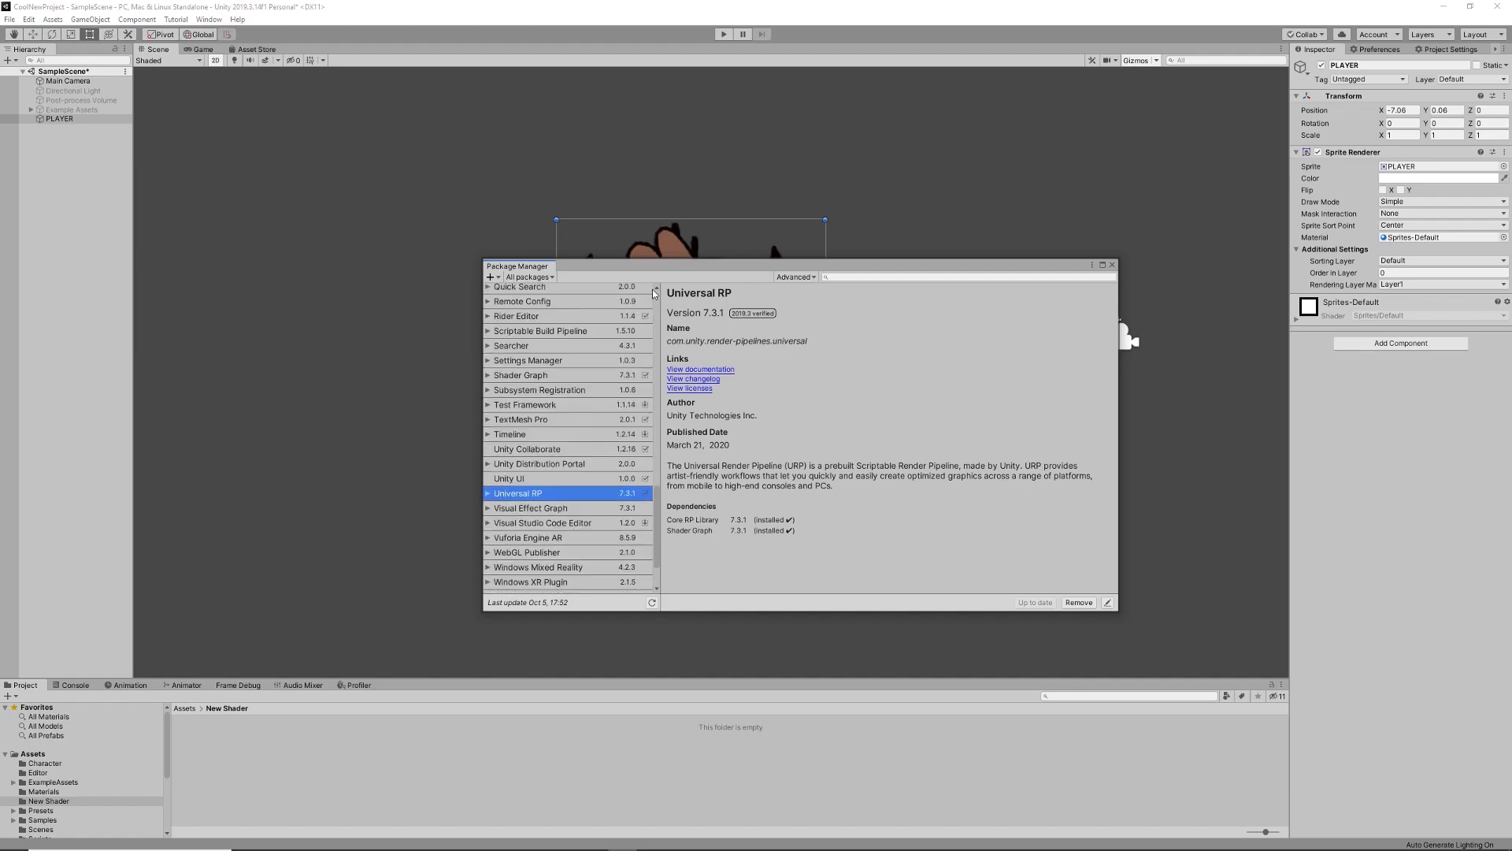
left_click_drag(652, 266, 731, 328)
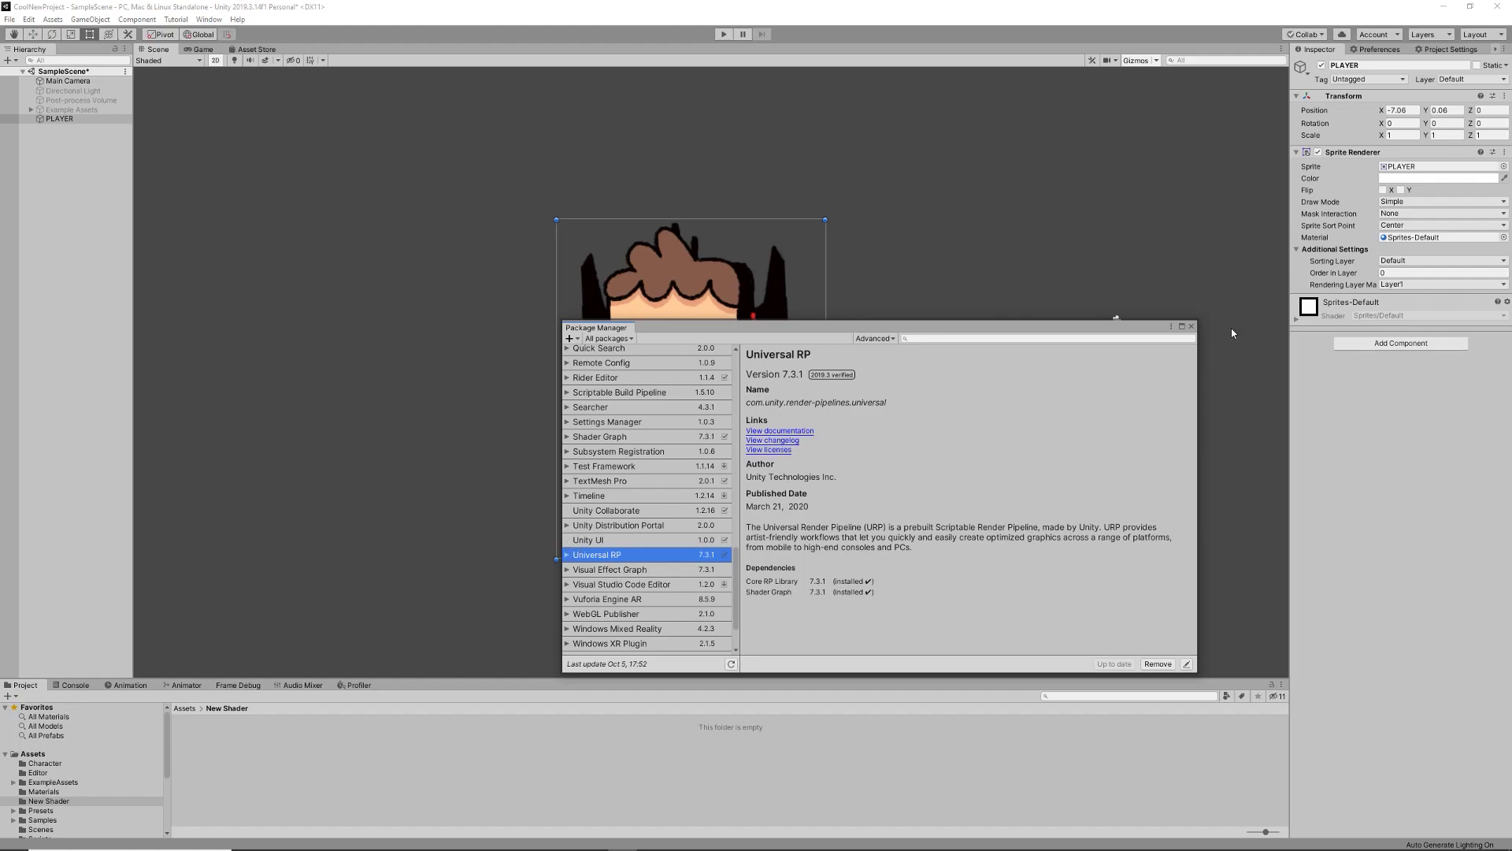
left_click(1191, 327)
scroll(1054, 473, "up", 2)
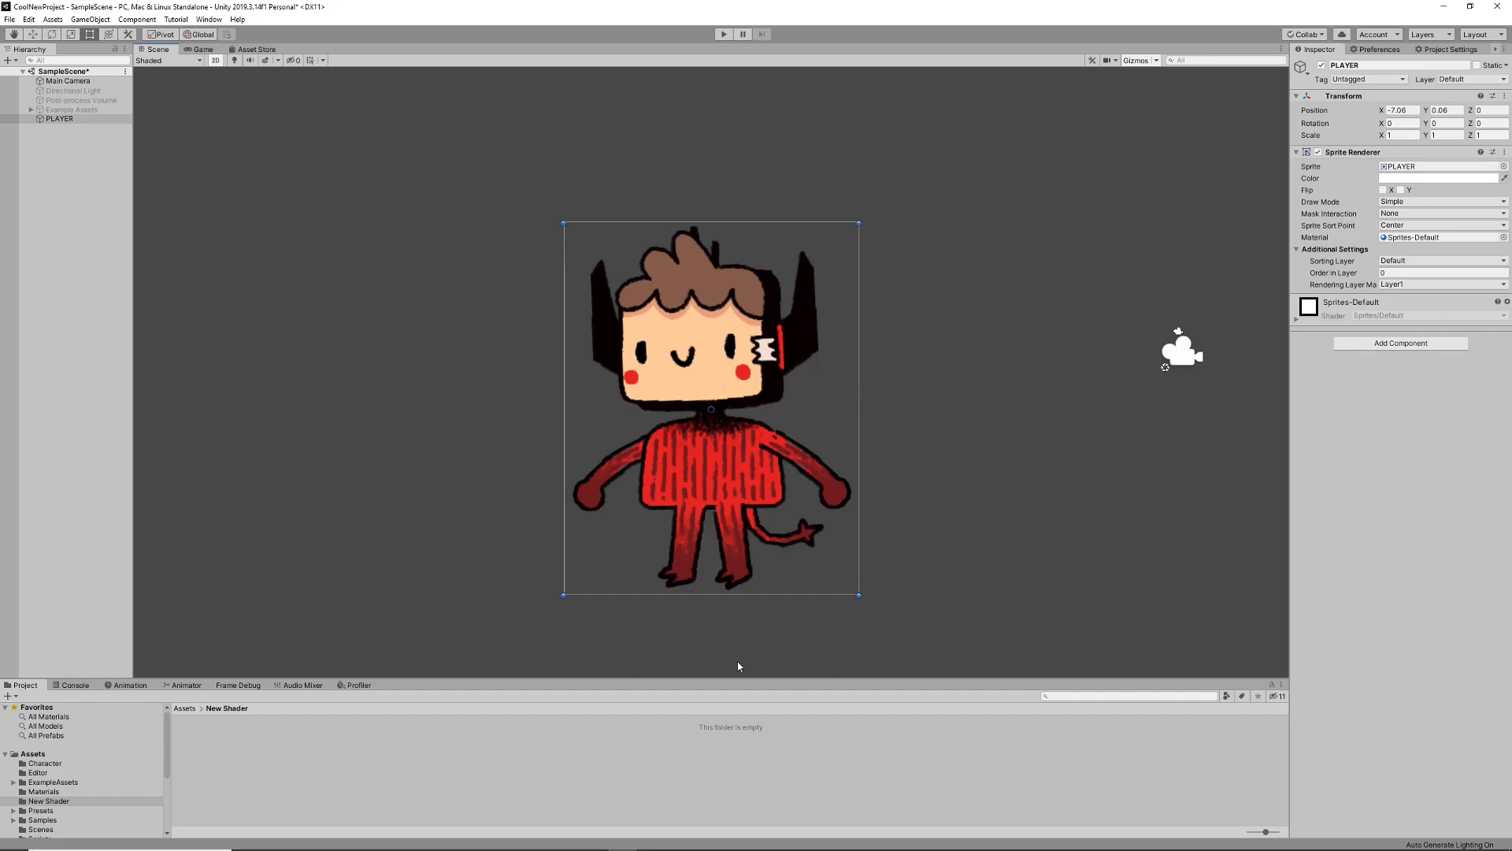
Step: Make the project file area taller and open the New Shader folder within Assets
mouse_move(755, 679)
left_mouse_down()
mouse_move(761, 583)
mouse_move(764, 655)
left_mouse_up()
left_click_drag(466, 667, 496, 572)
left_click(189, 591)
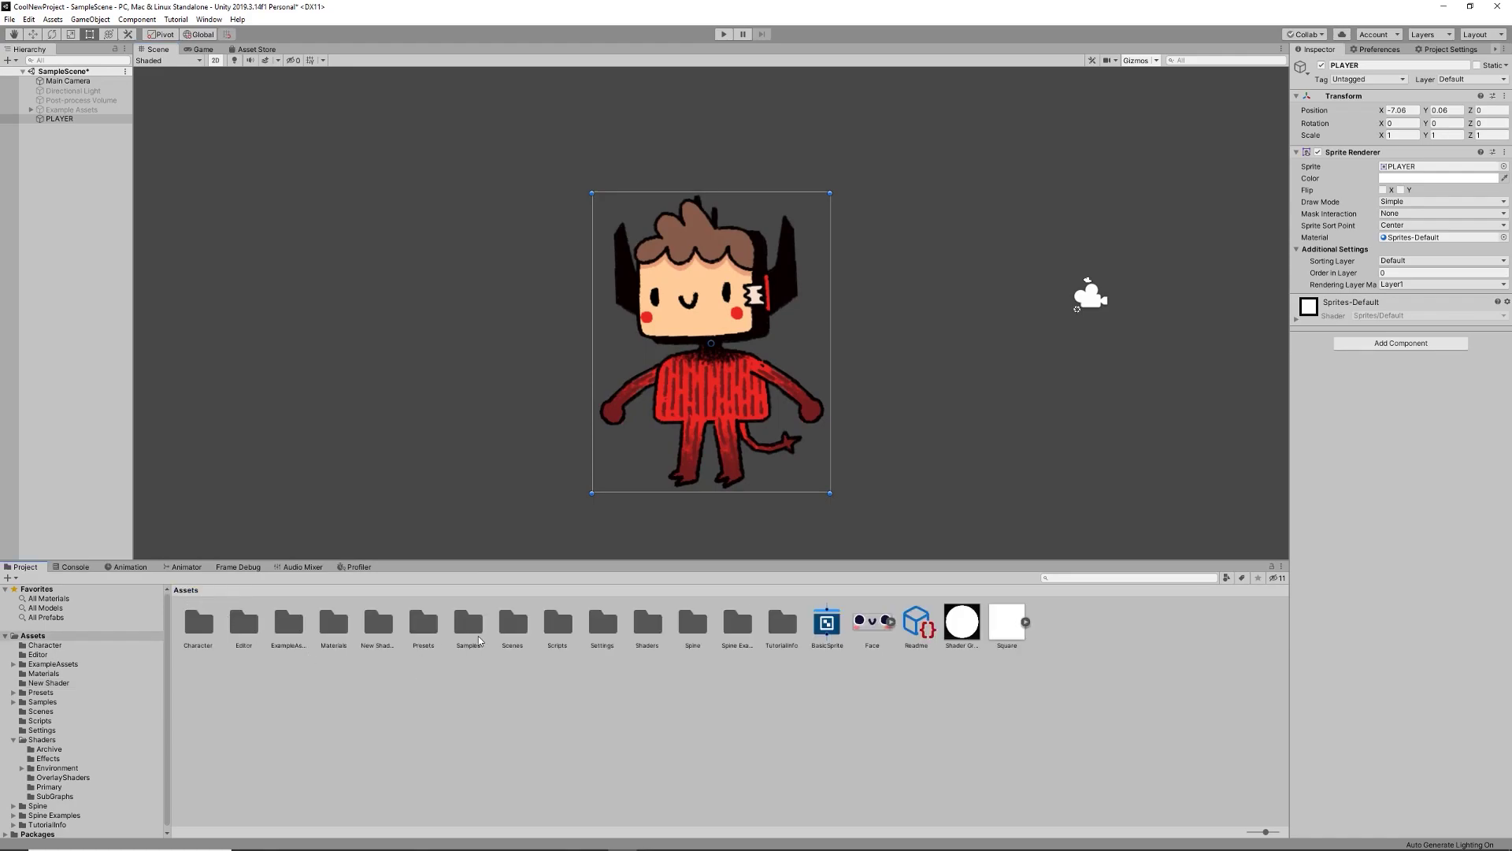
double_click(378, 624)
Step: Create a Sprite Unlit Graph shader named CoolShader in the New Shader folder
right_click(416, 657)
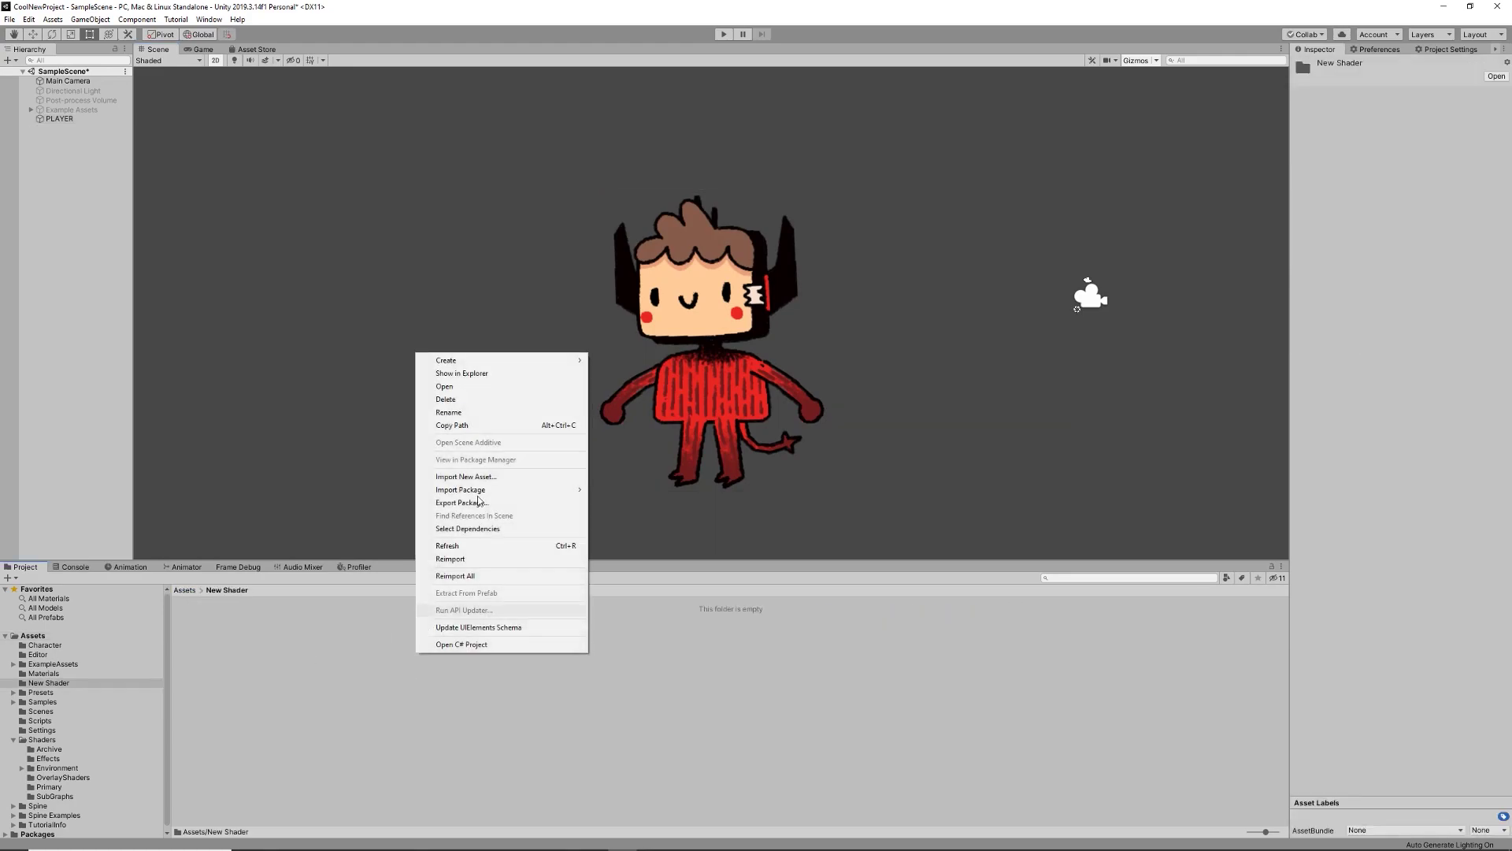
mouse_move(484, 362)
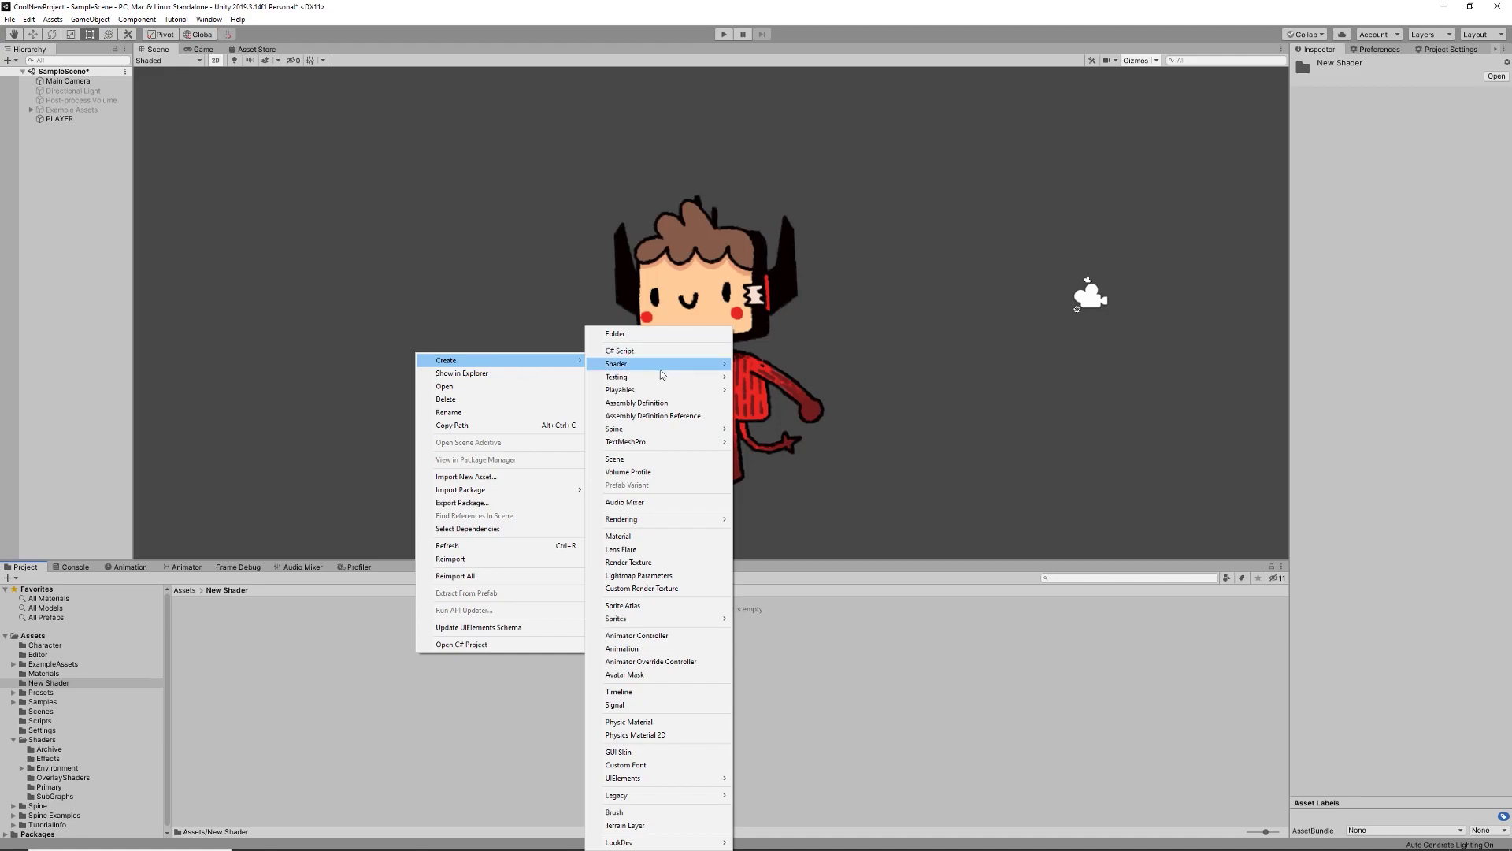
mouse_move(661, 365)
mouse_move(824, 439)
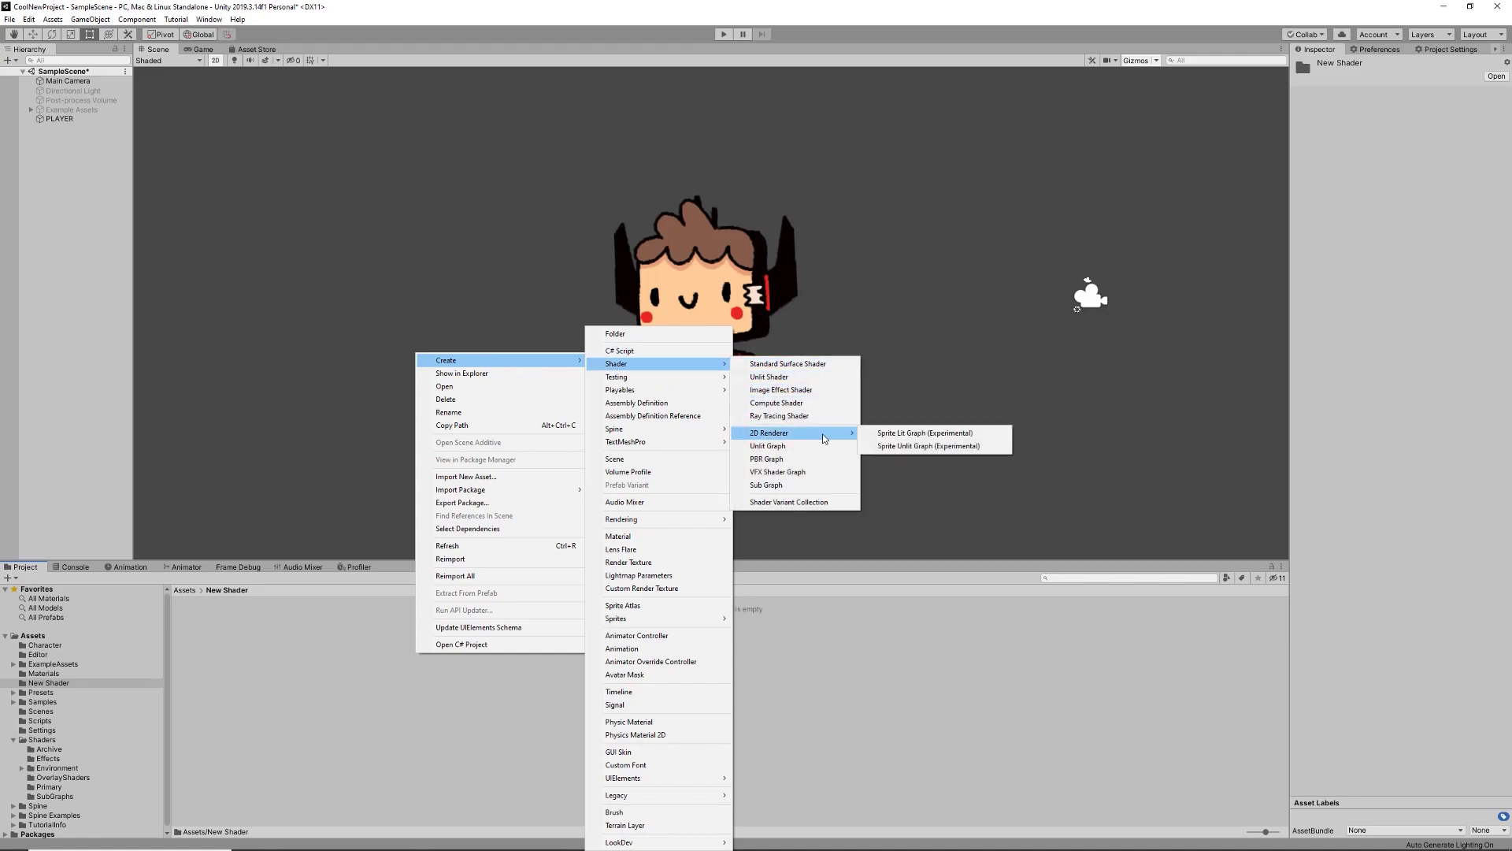
left_click(953, 447)
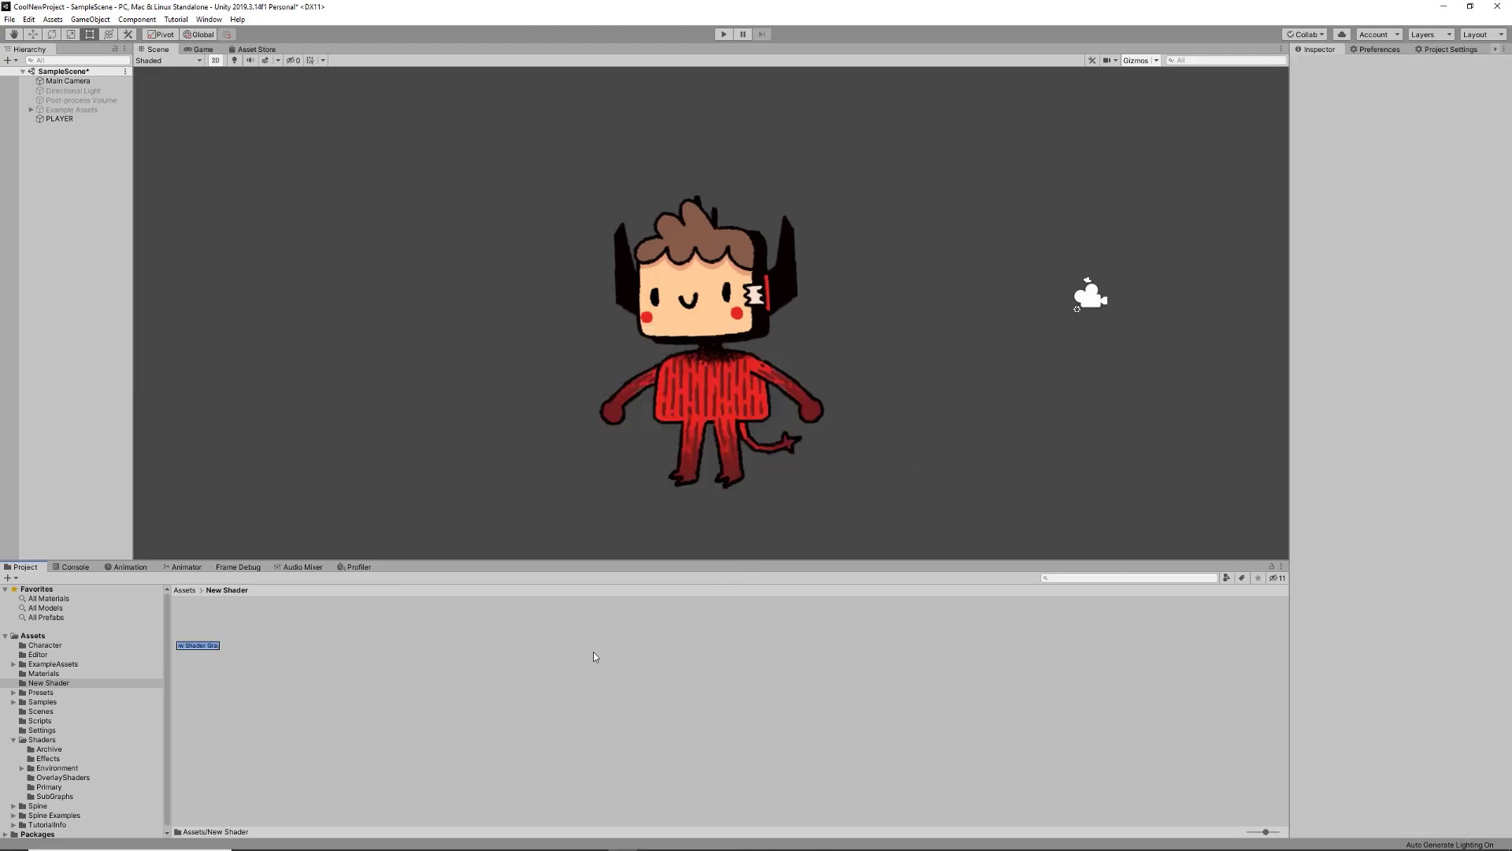
type("CoolSha")
key("Return")
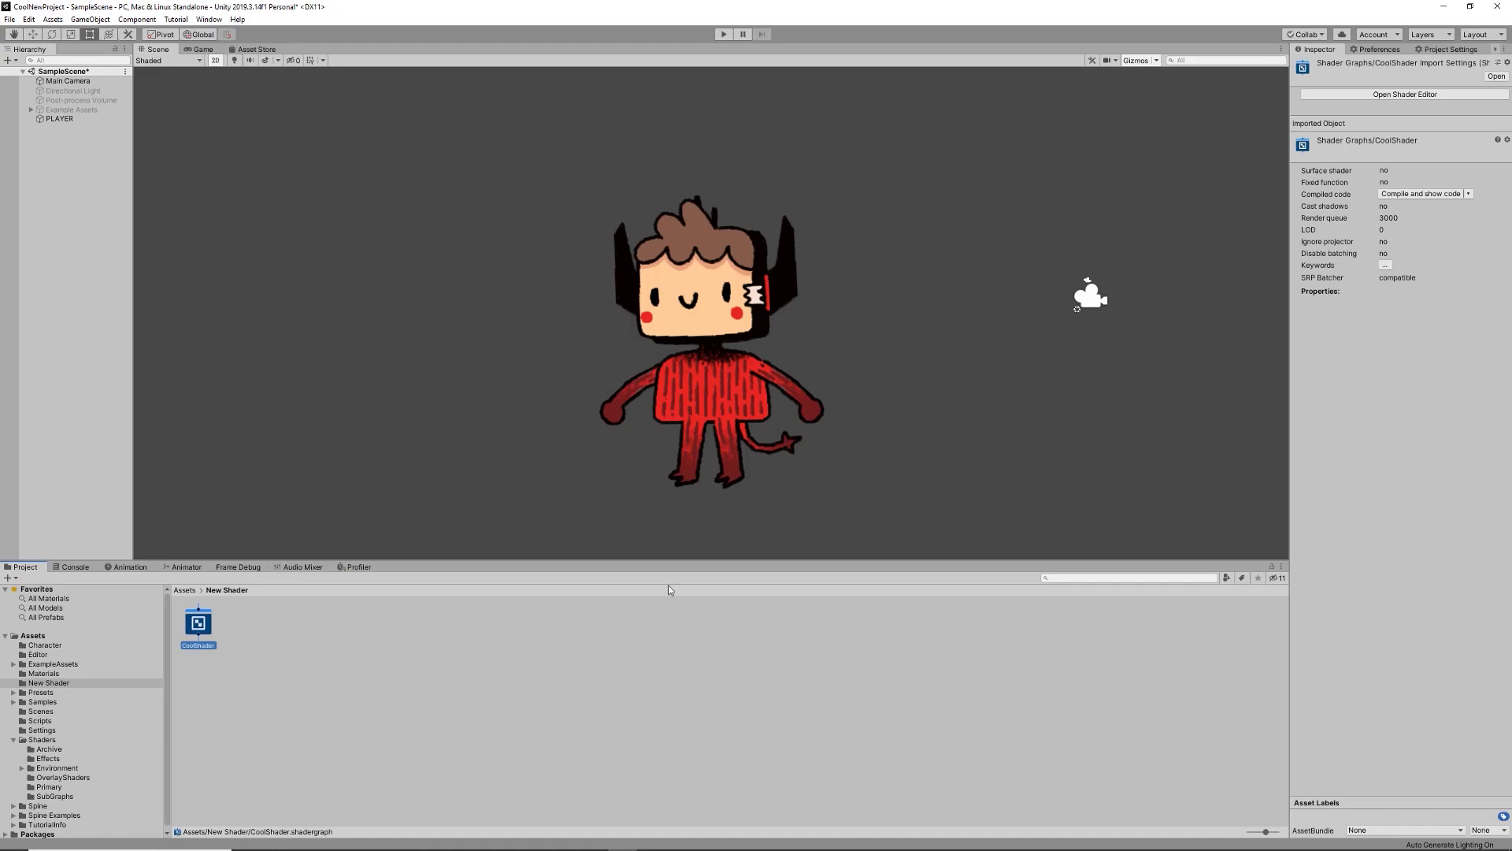
Step: Open CoolShader in the shader editor and shrink the surrounding areas to enlarge the graph workspace
left_click(1387, 95)
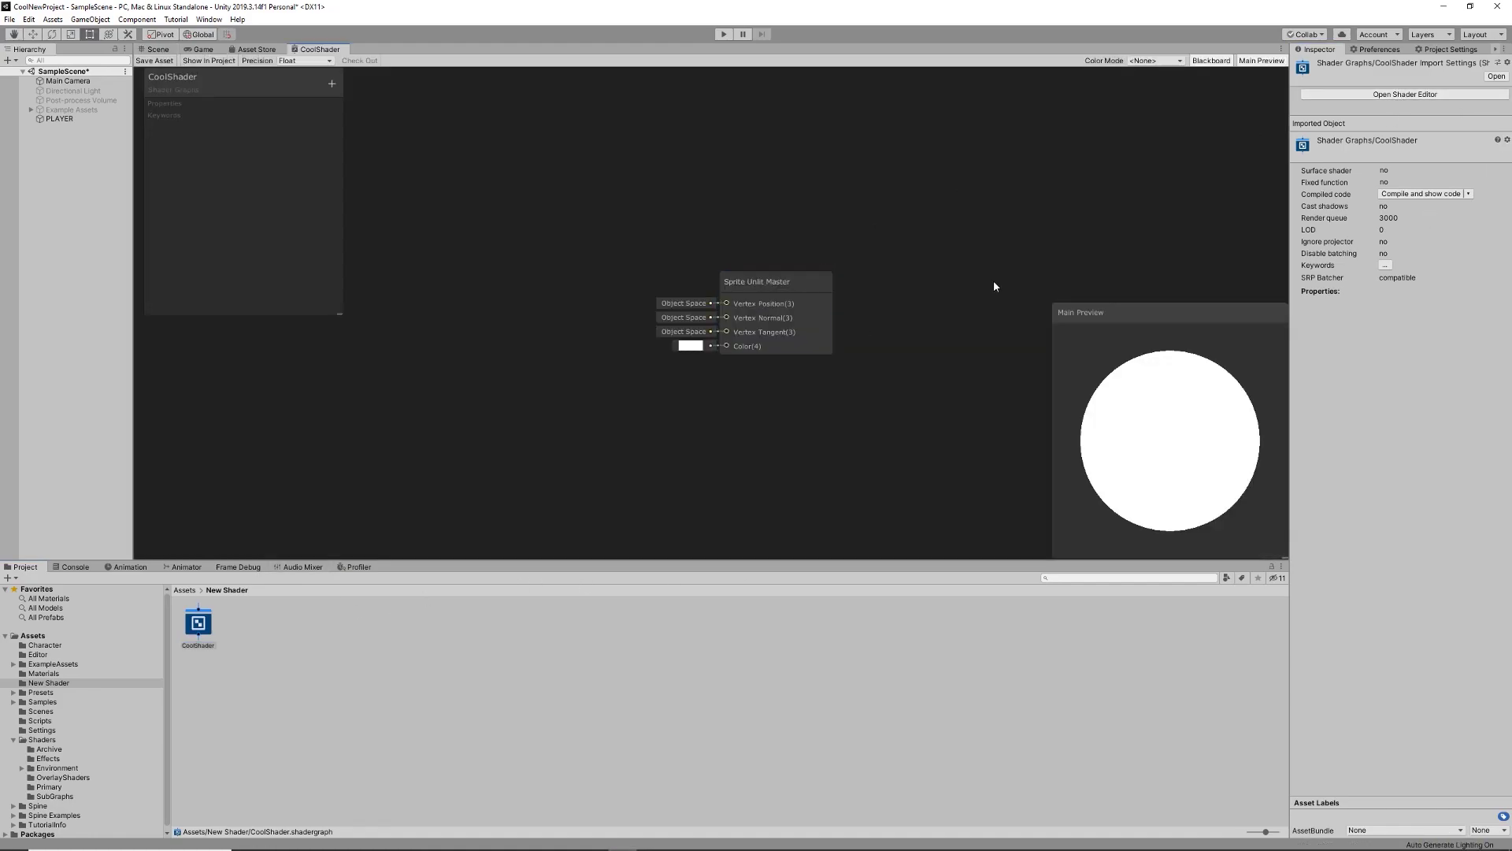
left_click_drag(890, 564, 892, 682)
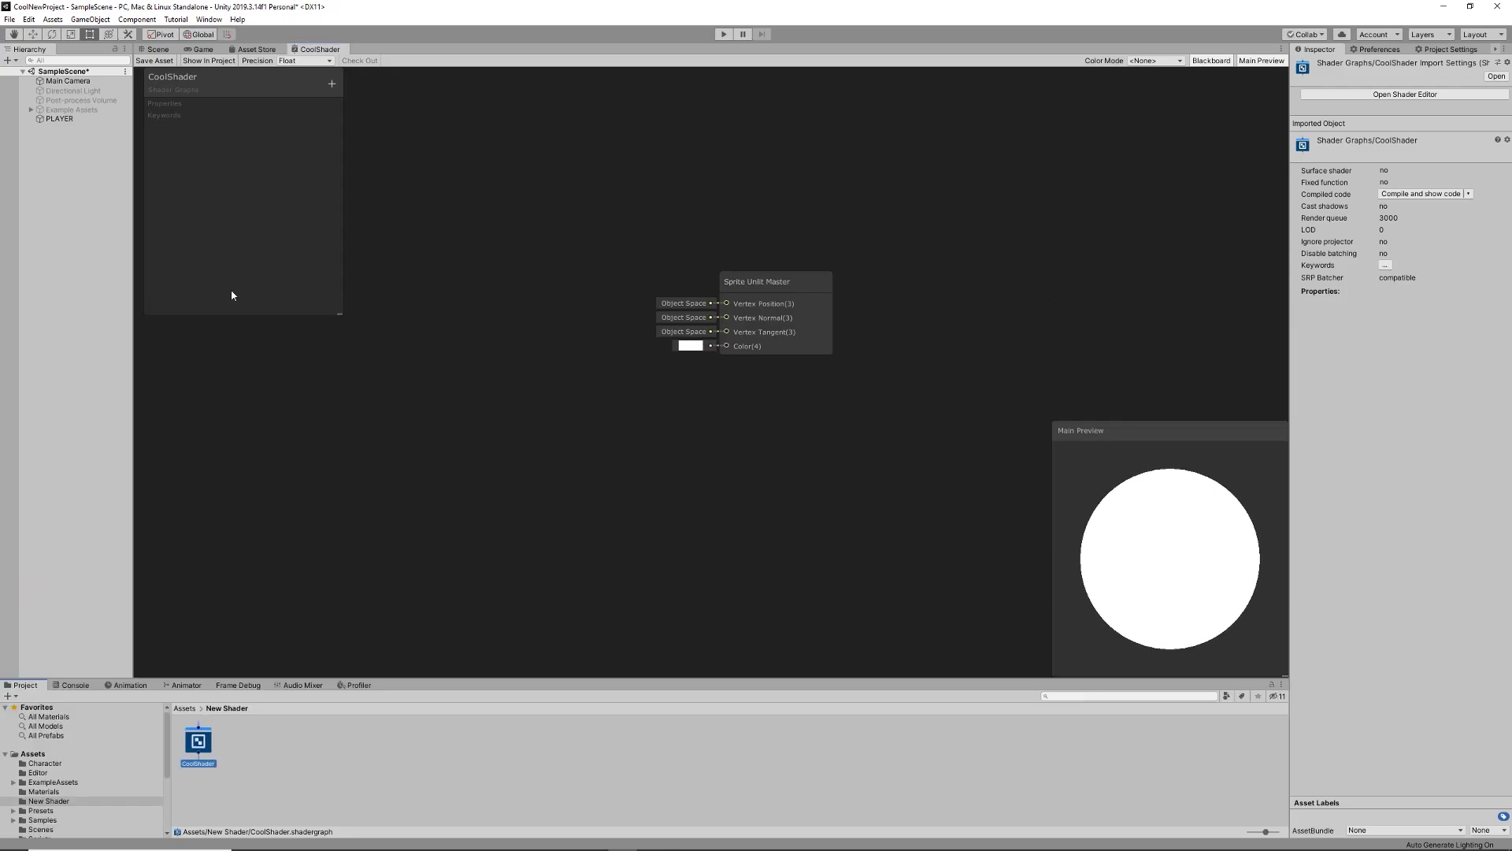
left_click_drag(133, 308, 120, 311)
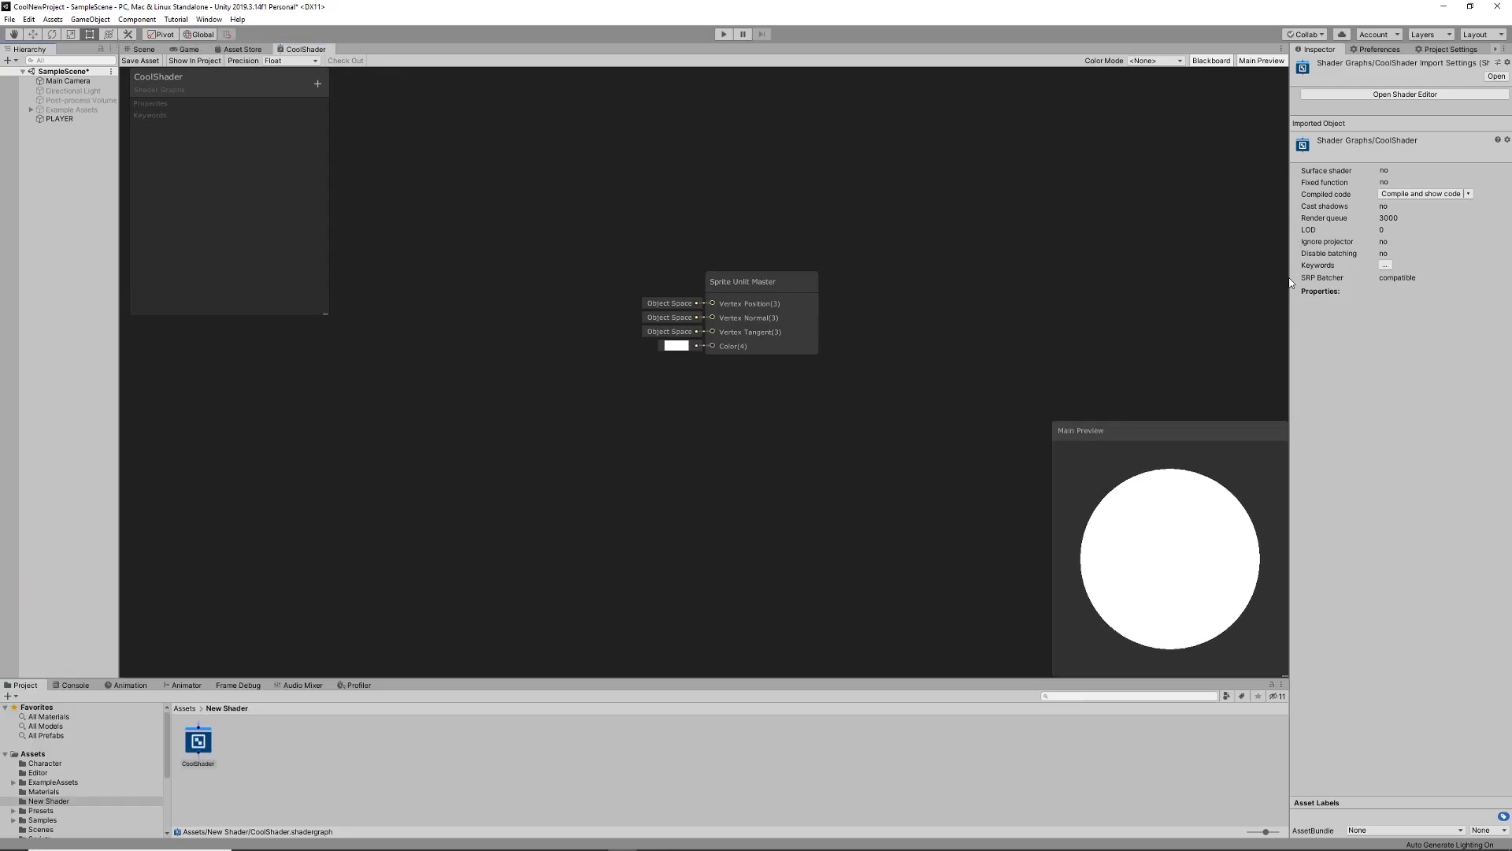
left_click_drag(1290, 279, 1293, 330)
left_click_drag(858, 335, 3, 312)
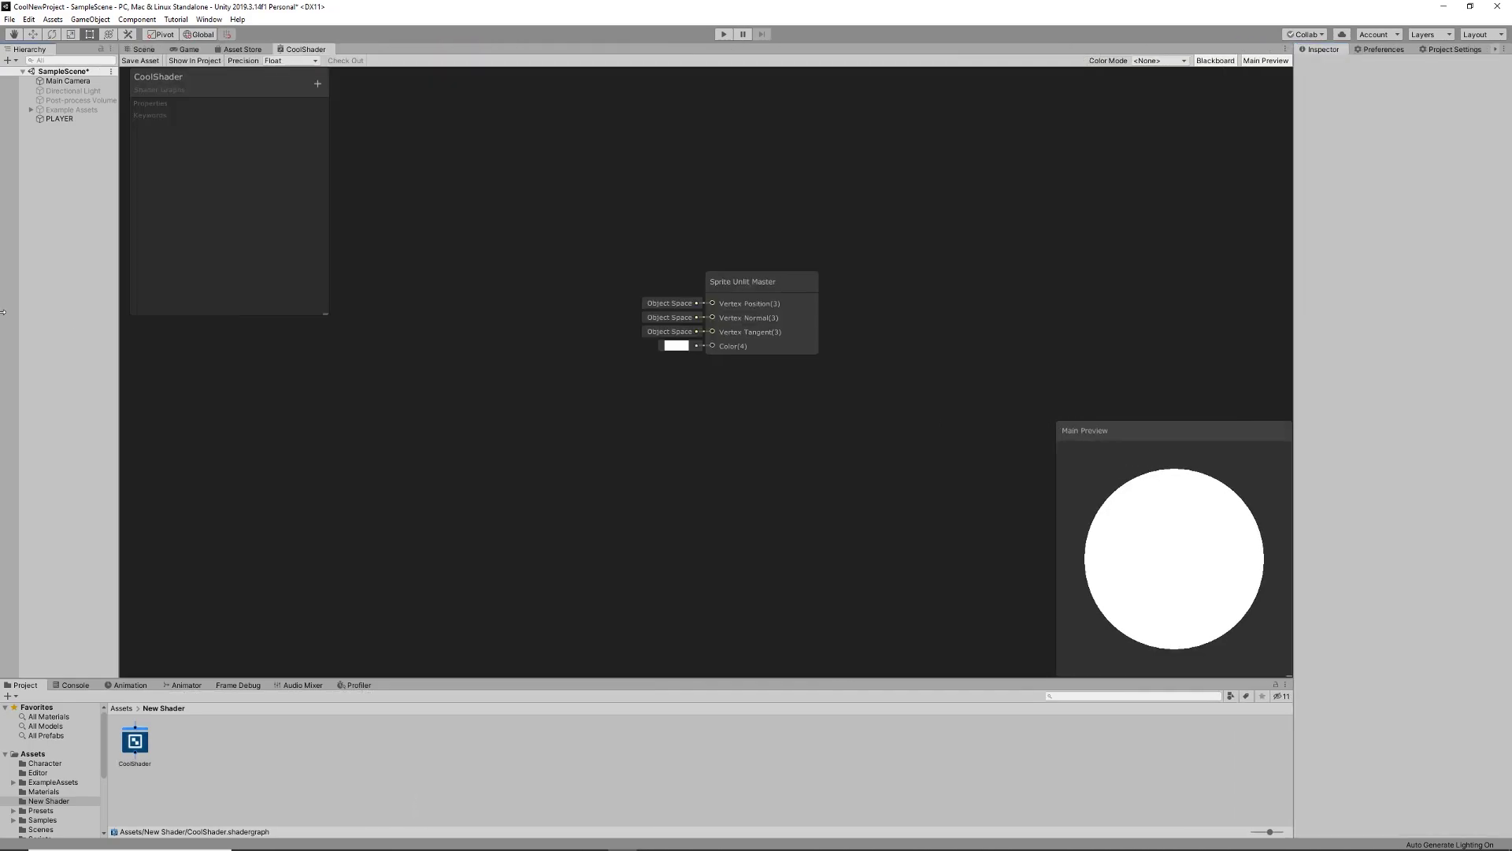
left_click_drag(1293, 331, 1331, 332)
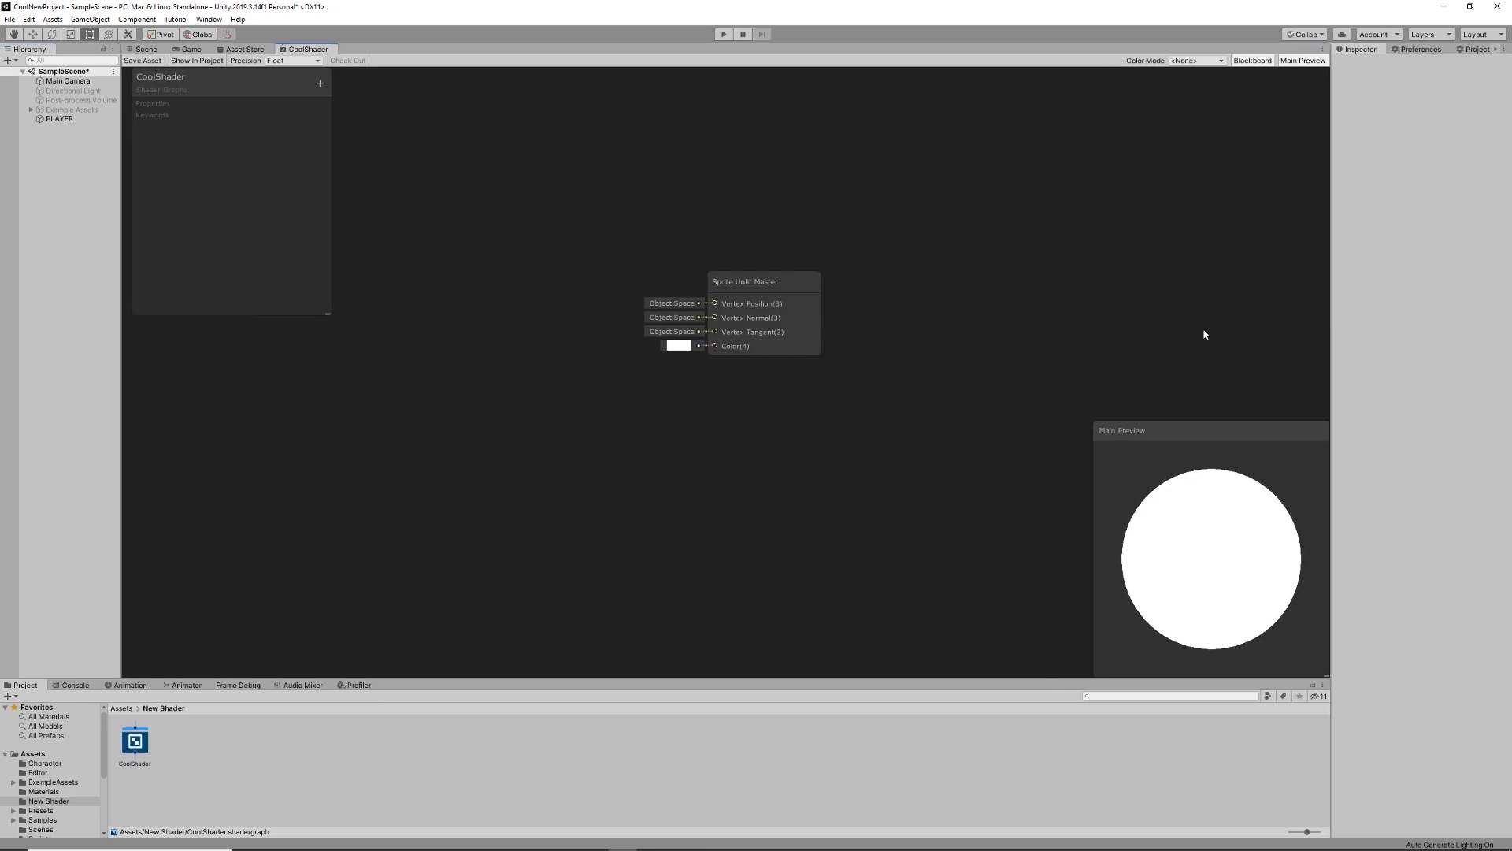
Step: Reposition the Sprite Unlit Master node in the graph workspace, keeping the color mode at <None>
middle_click_drag(1033, 205, 1085, 306)
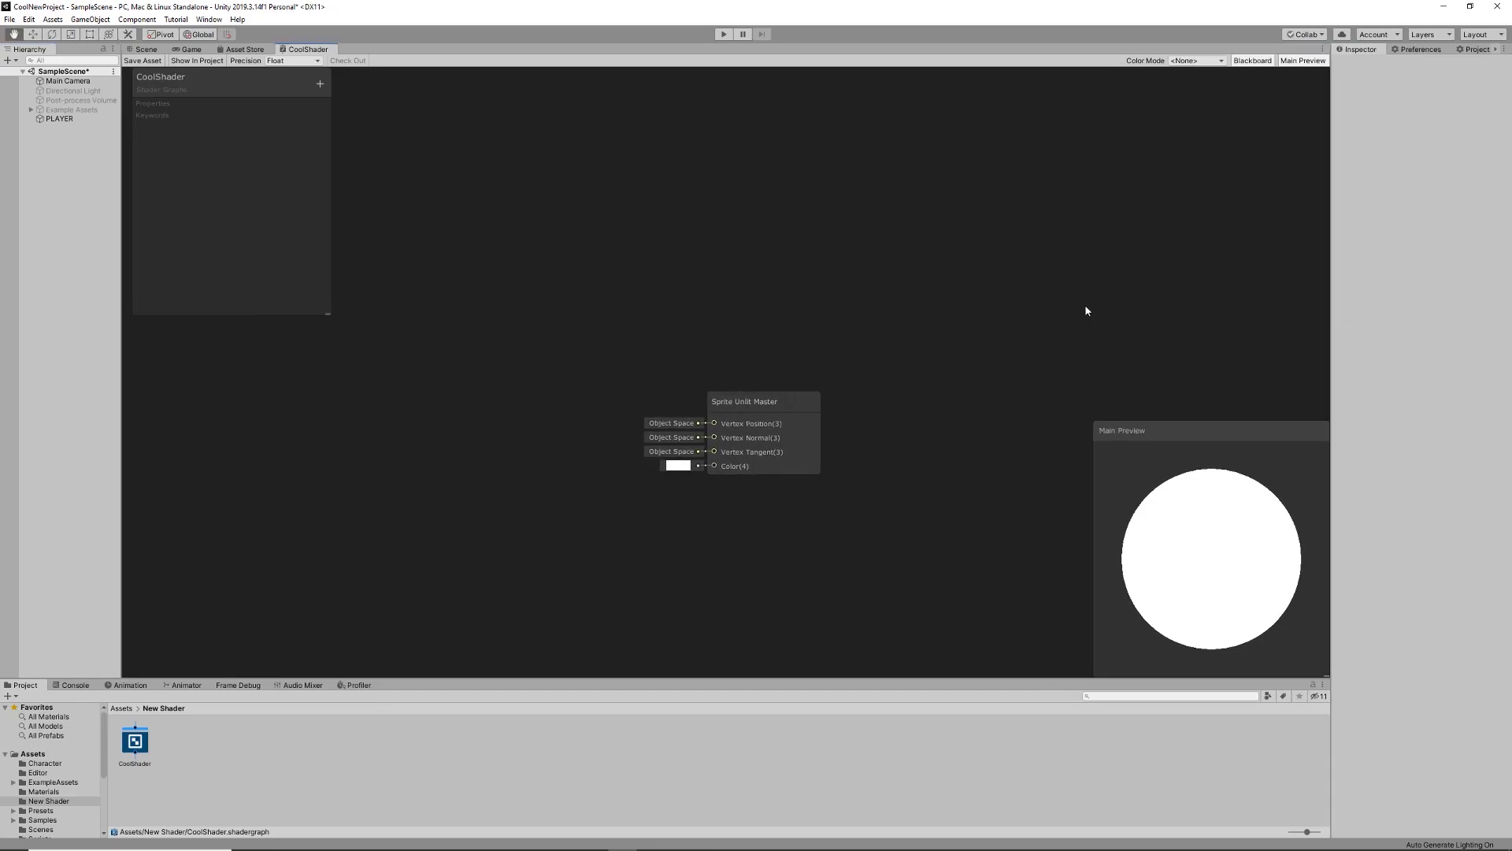
left_click(1210, 60)
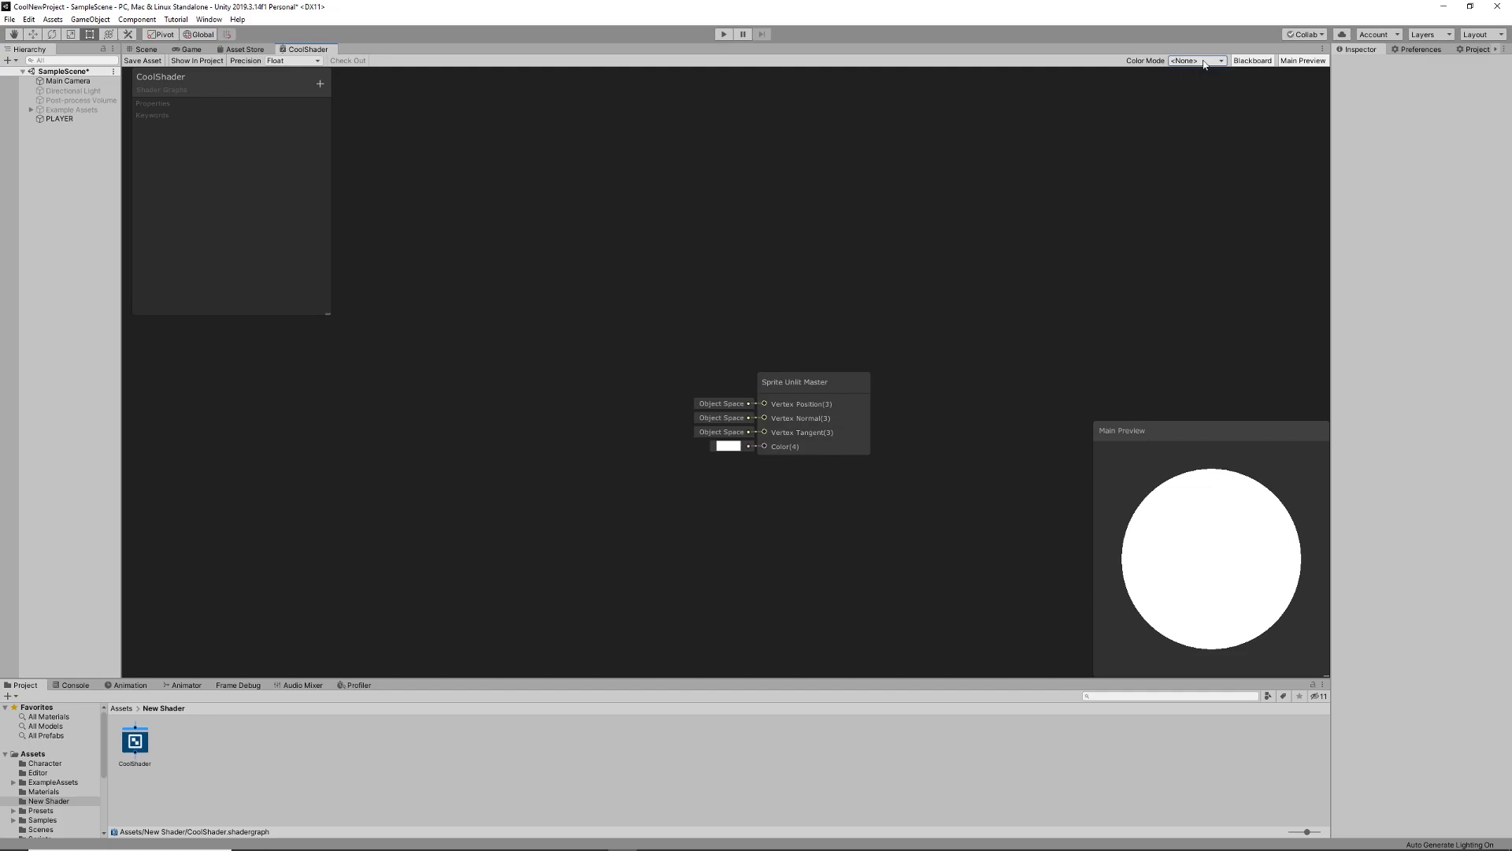
left_click(1205, 74)
middle_click_drag(905, 418, 938, 305)
left_click_drag(811, 265, 882, 347)
left_click(930, 430)
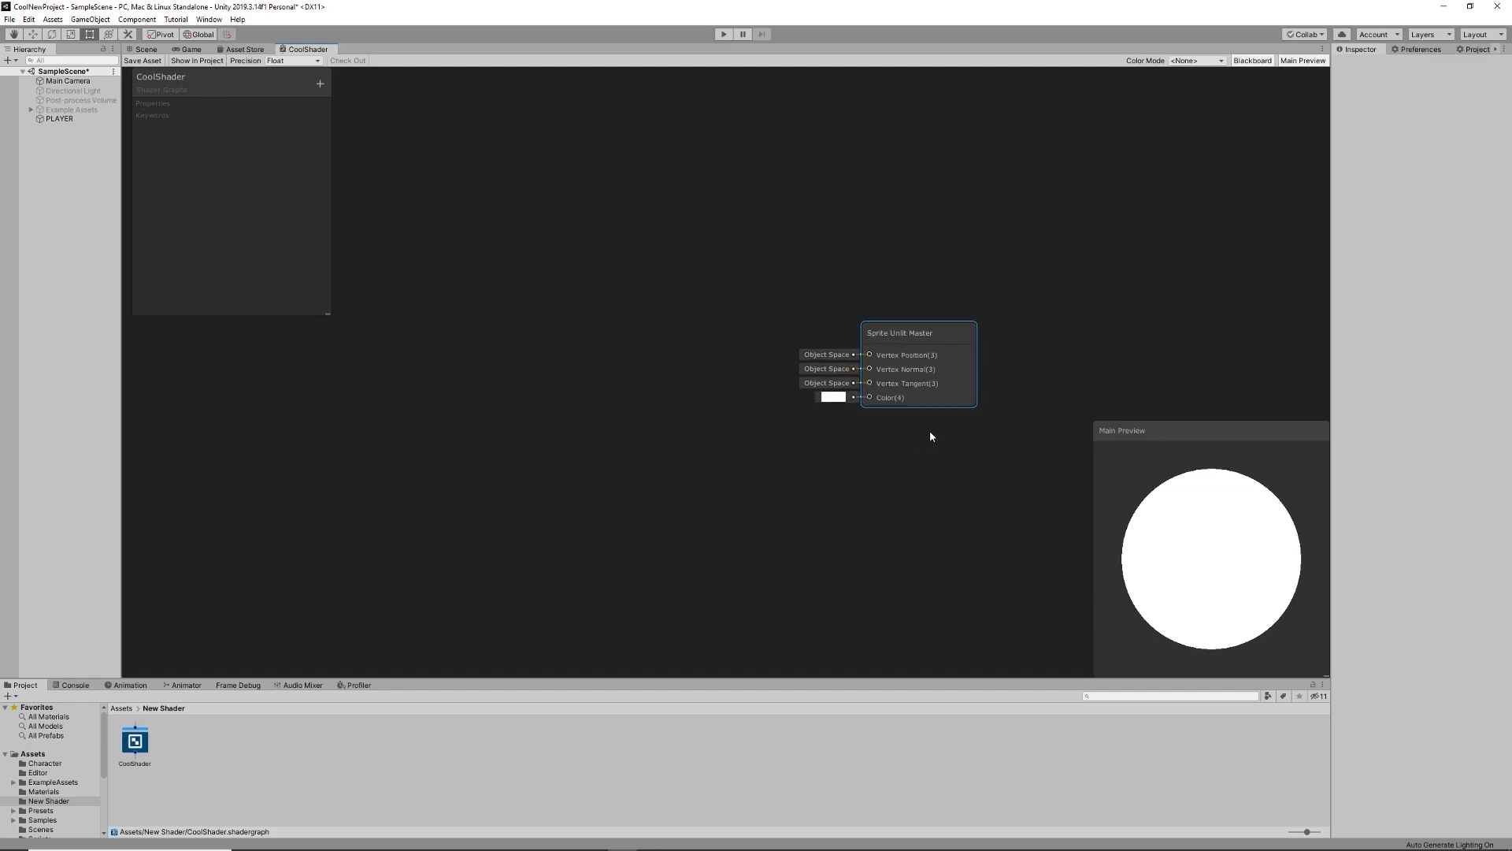
left_click(901, 356)
mouse_move(910, 385)
left_mouse_down()
mouse_move(928, 332)
mouse_move(897, 385)
left_mouse_up()
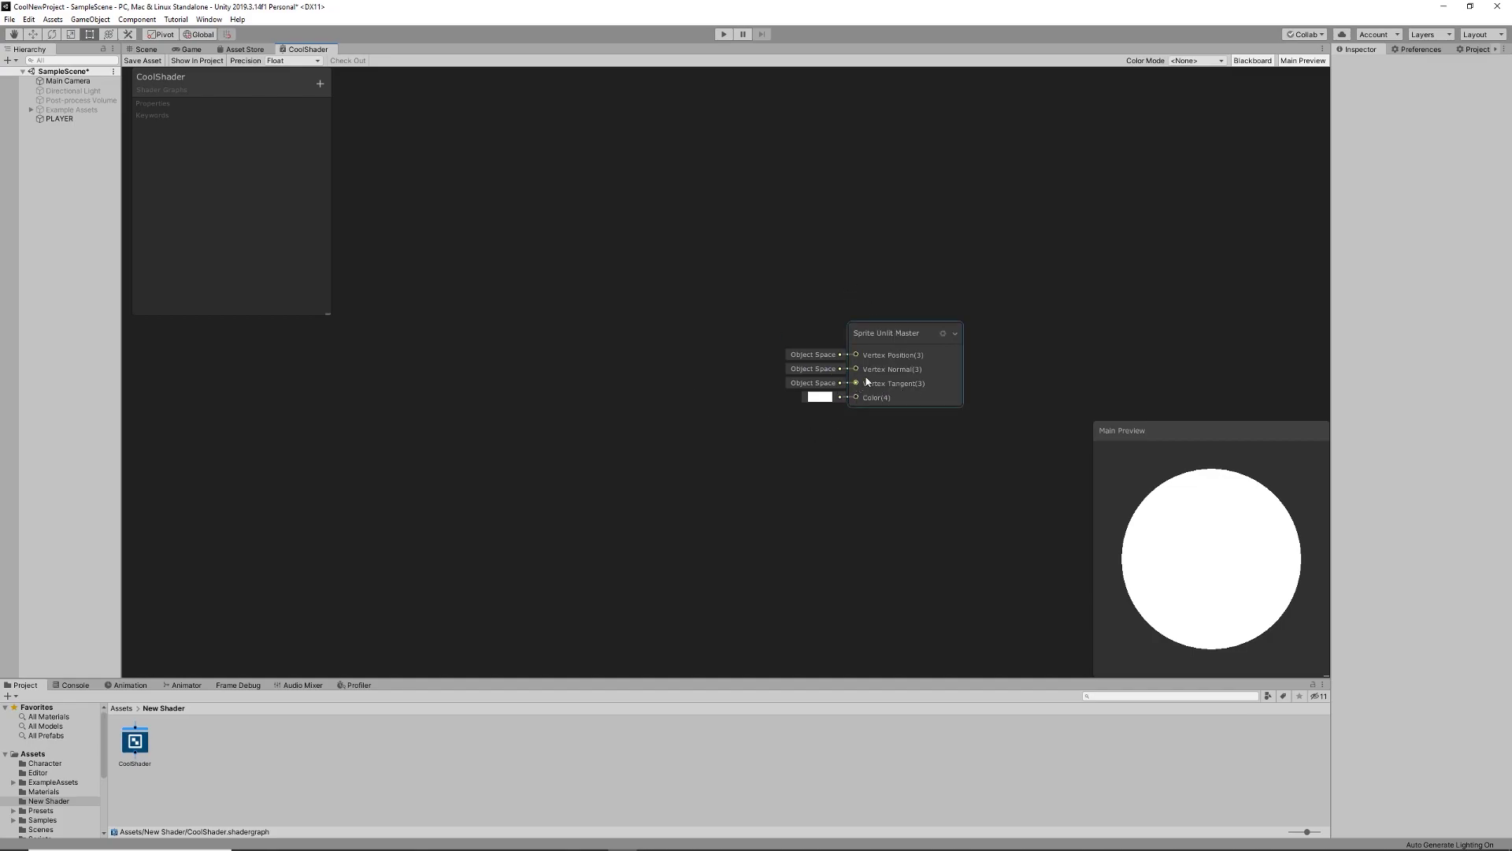
Step: Try pulling connections out of the master node's Vertex Position and Color inputs into empty graph space
left_click_drag(856, 355, 843, 229)
left_click_drag(864, 336, 860, 345)
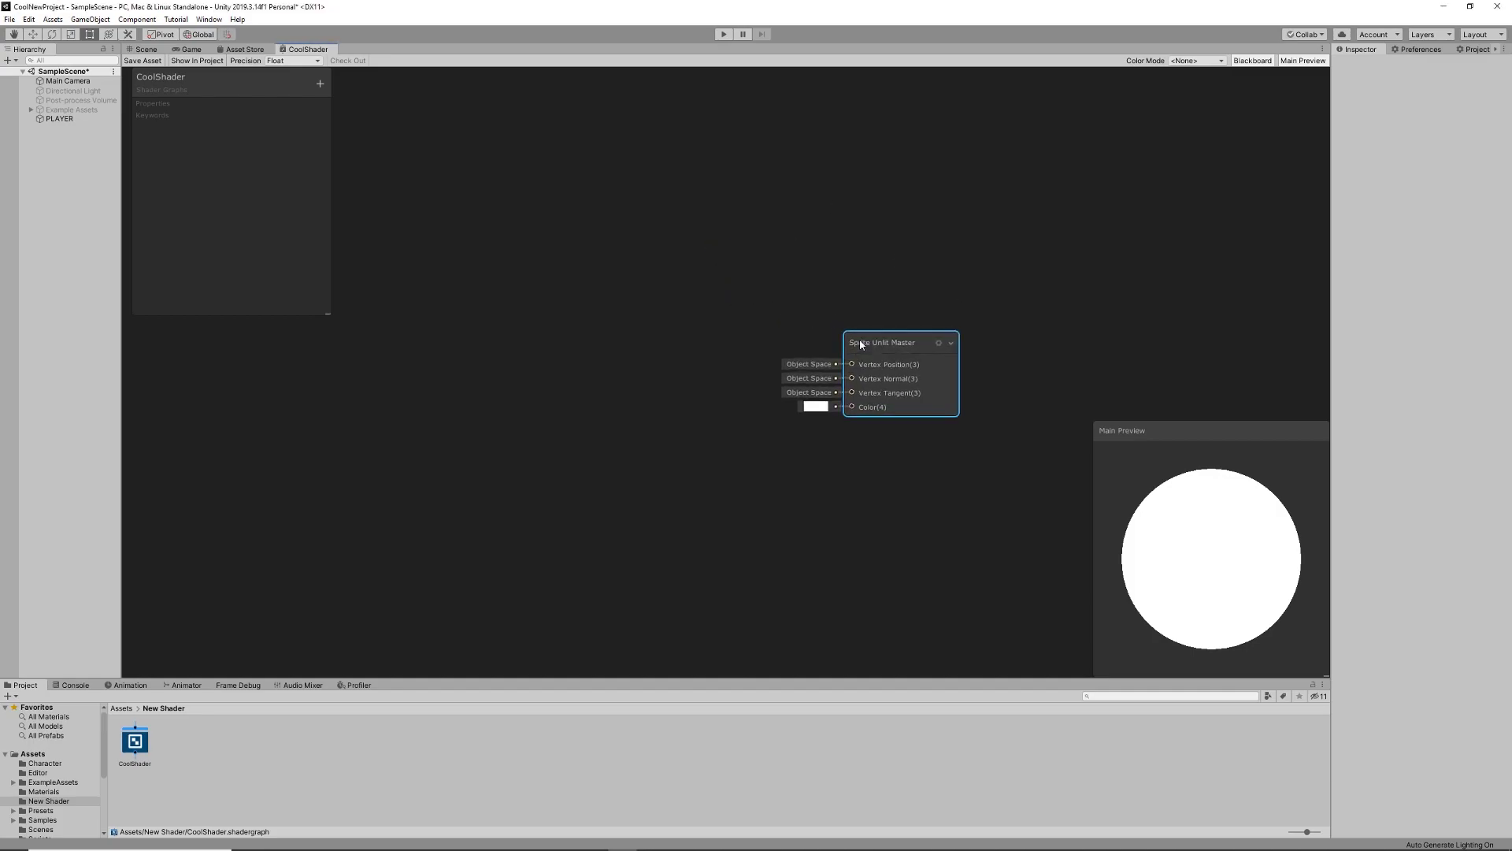
left_click_drag(851, 406, 676, 430)
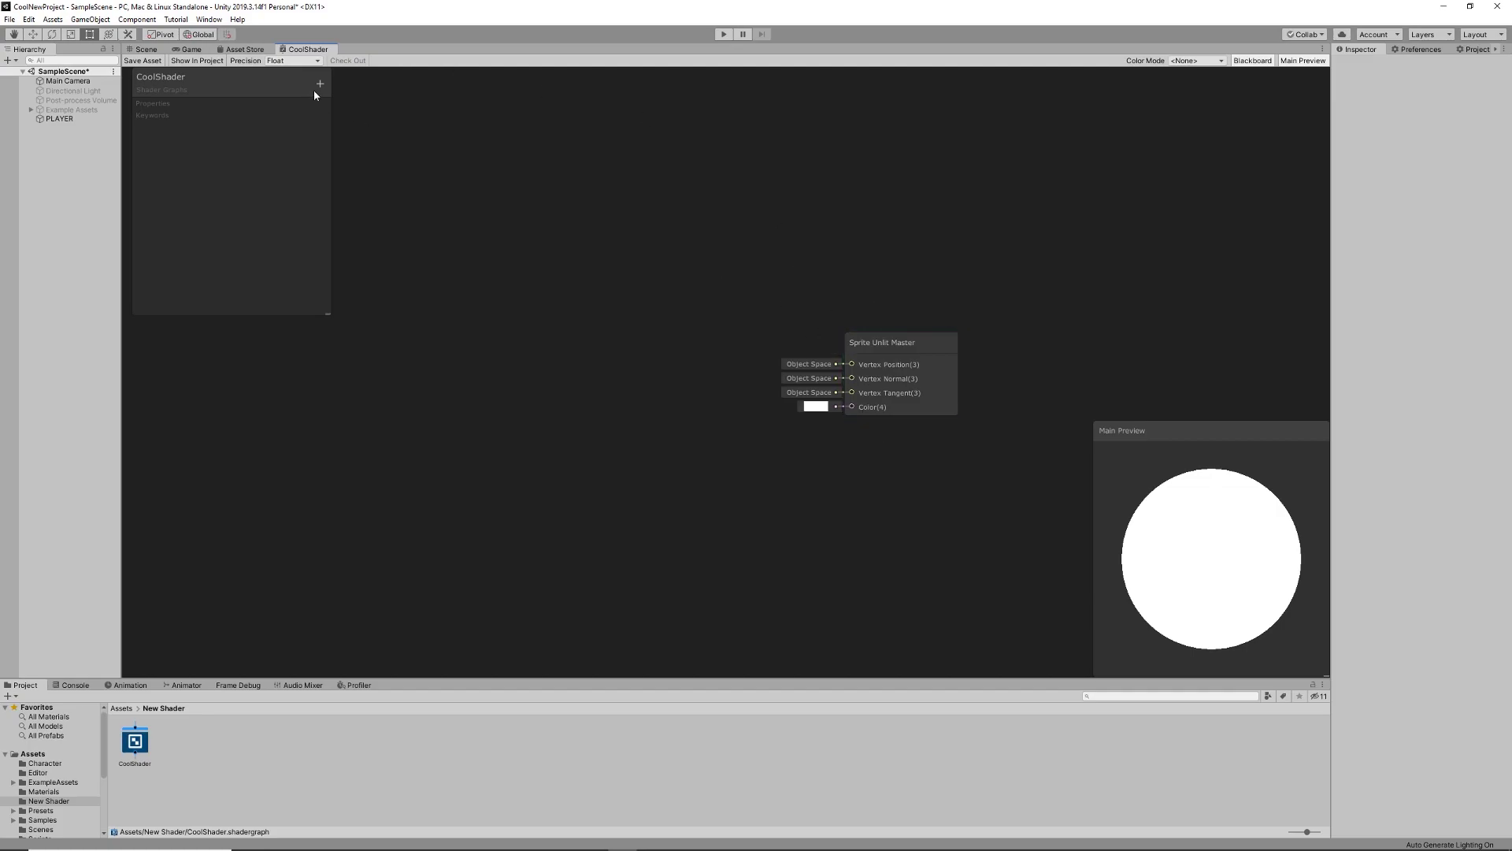
Step: Move the CoolShader Blackboard slightly away from the graph's corner and enlarge it
mouse_move(232, 92)
left_mouse_down()
mouse_move(253, 180)
mouse_move(230, 96)
left_mouse_up()
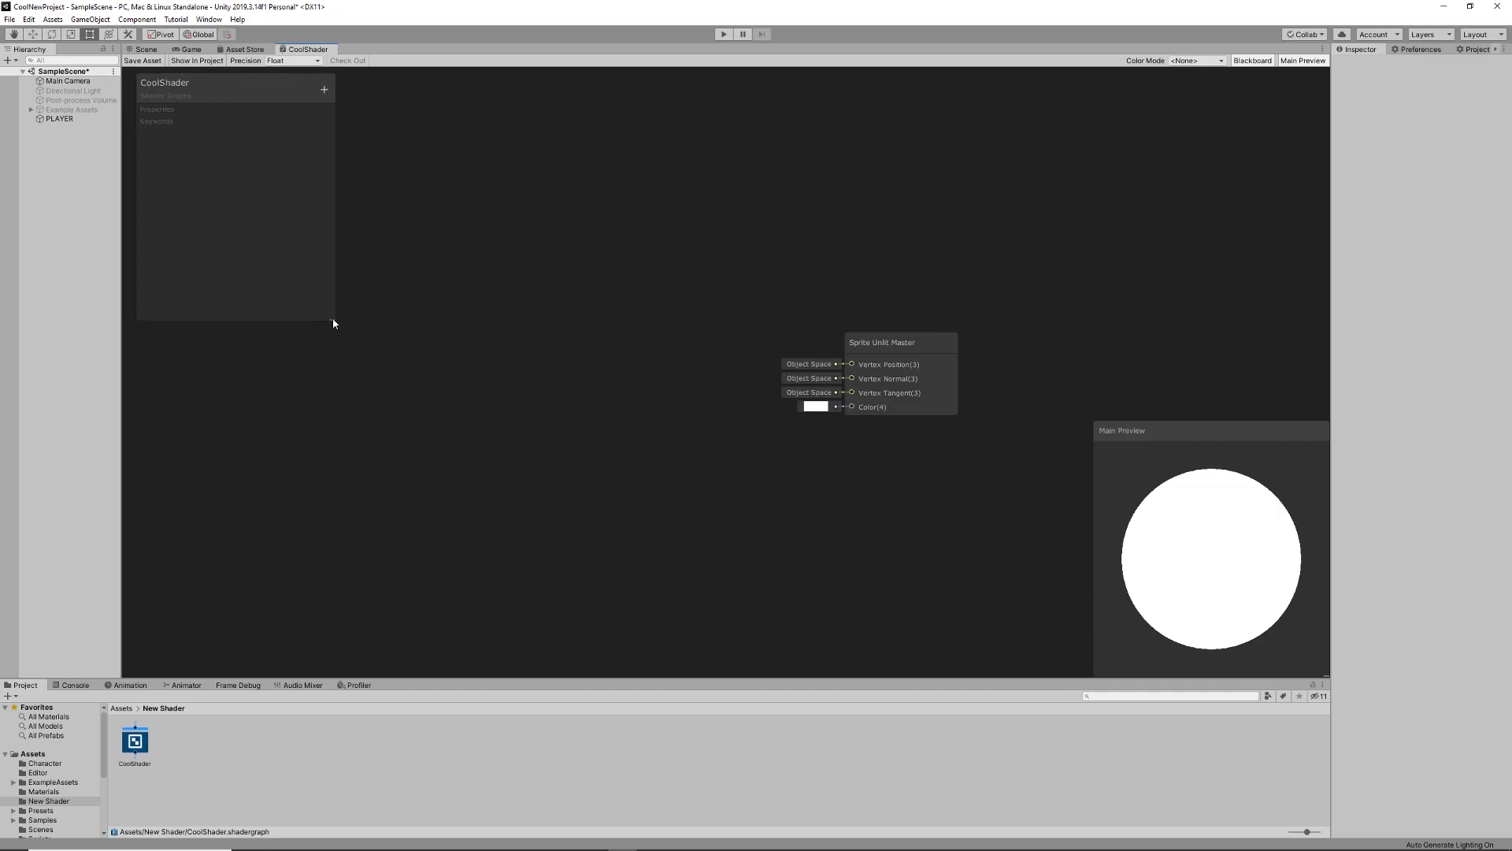
left_click_drag(333, 323, 387, 353)
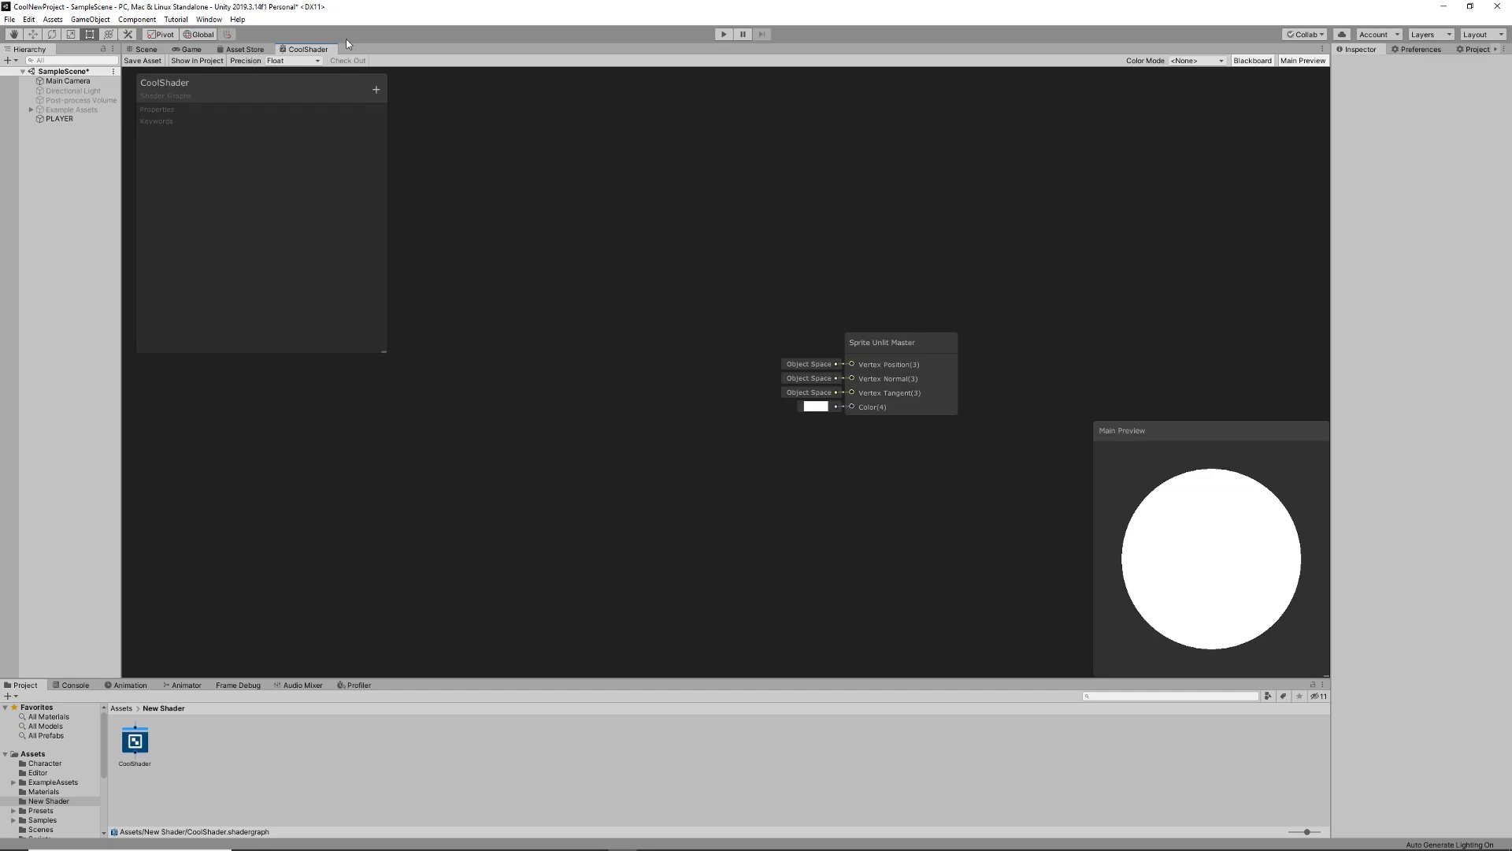
Step: Reposition the Sprite Unlit Master node slightly lower in the graph and deselect it
left_click_drag(857, 343, 826, 350)
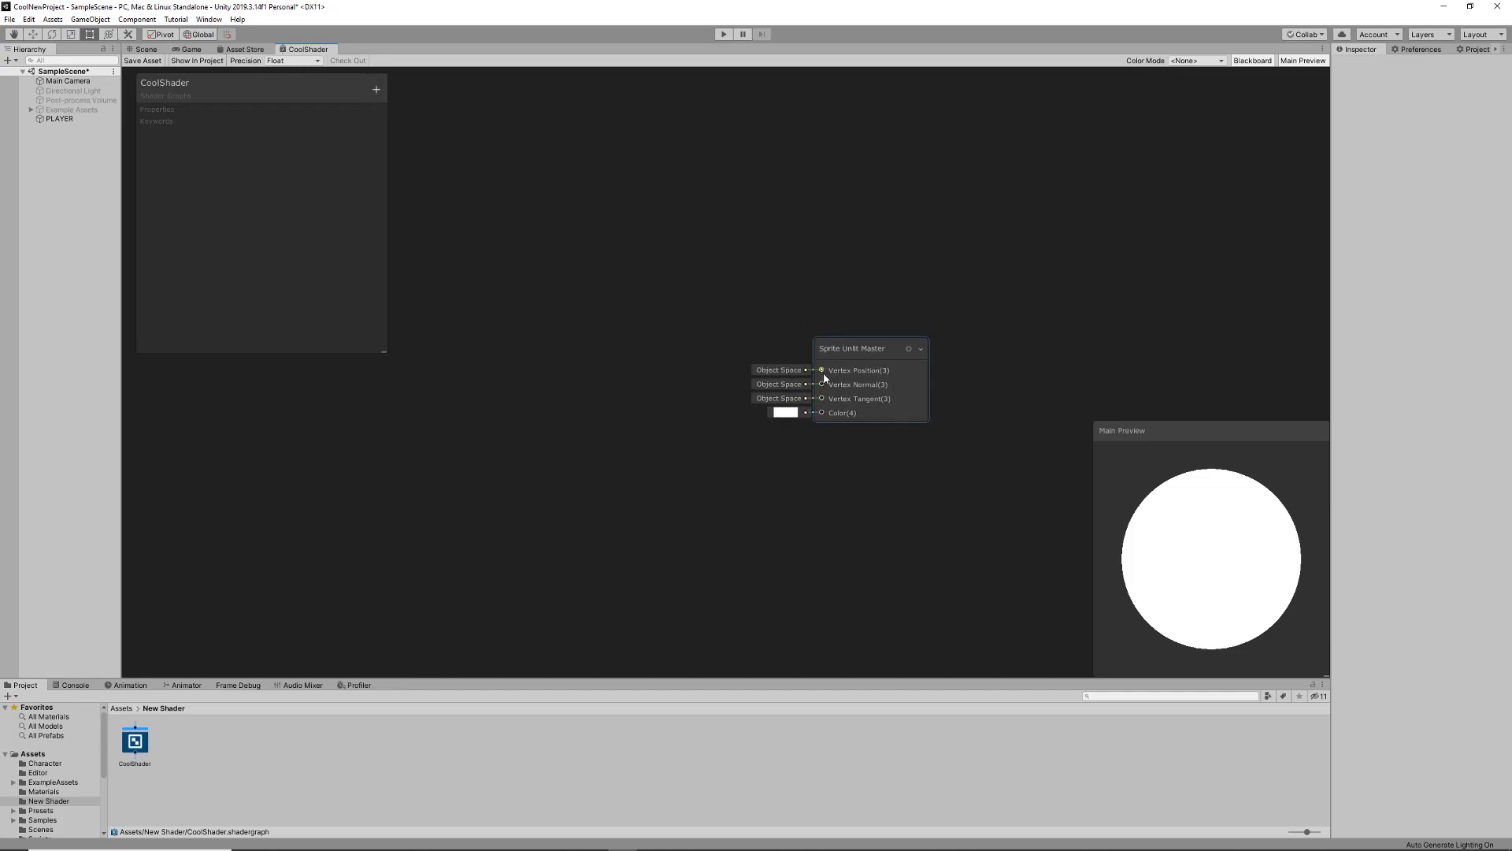
left_click_drag(847, 365, 865, 406)
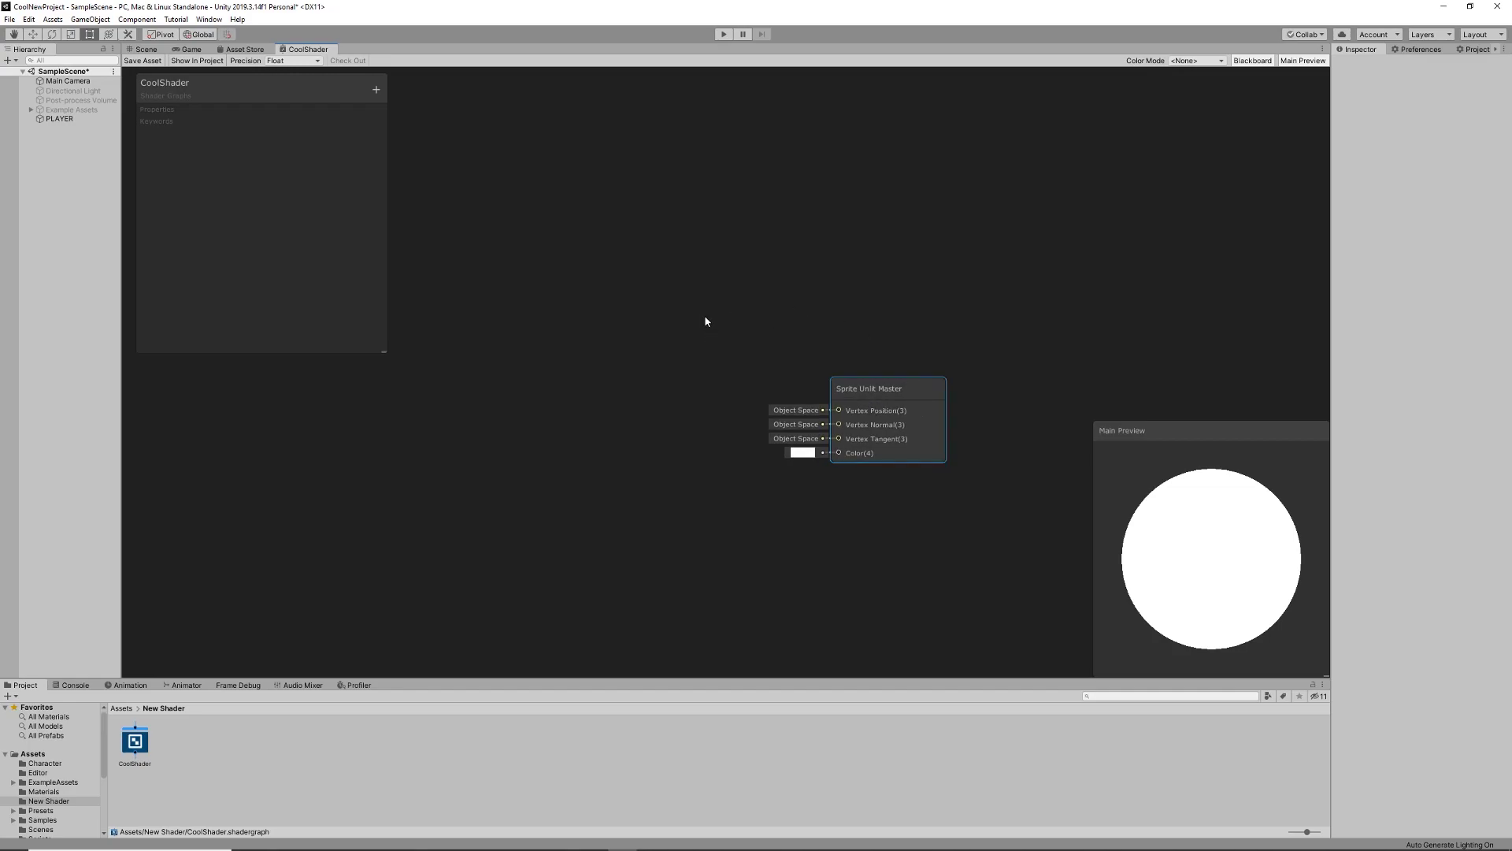
left_click_drag(847, 400, 865, 396)
left_click(822, 407)
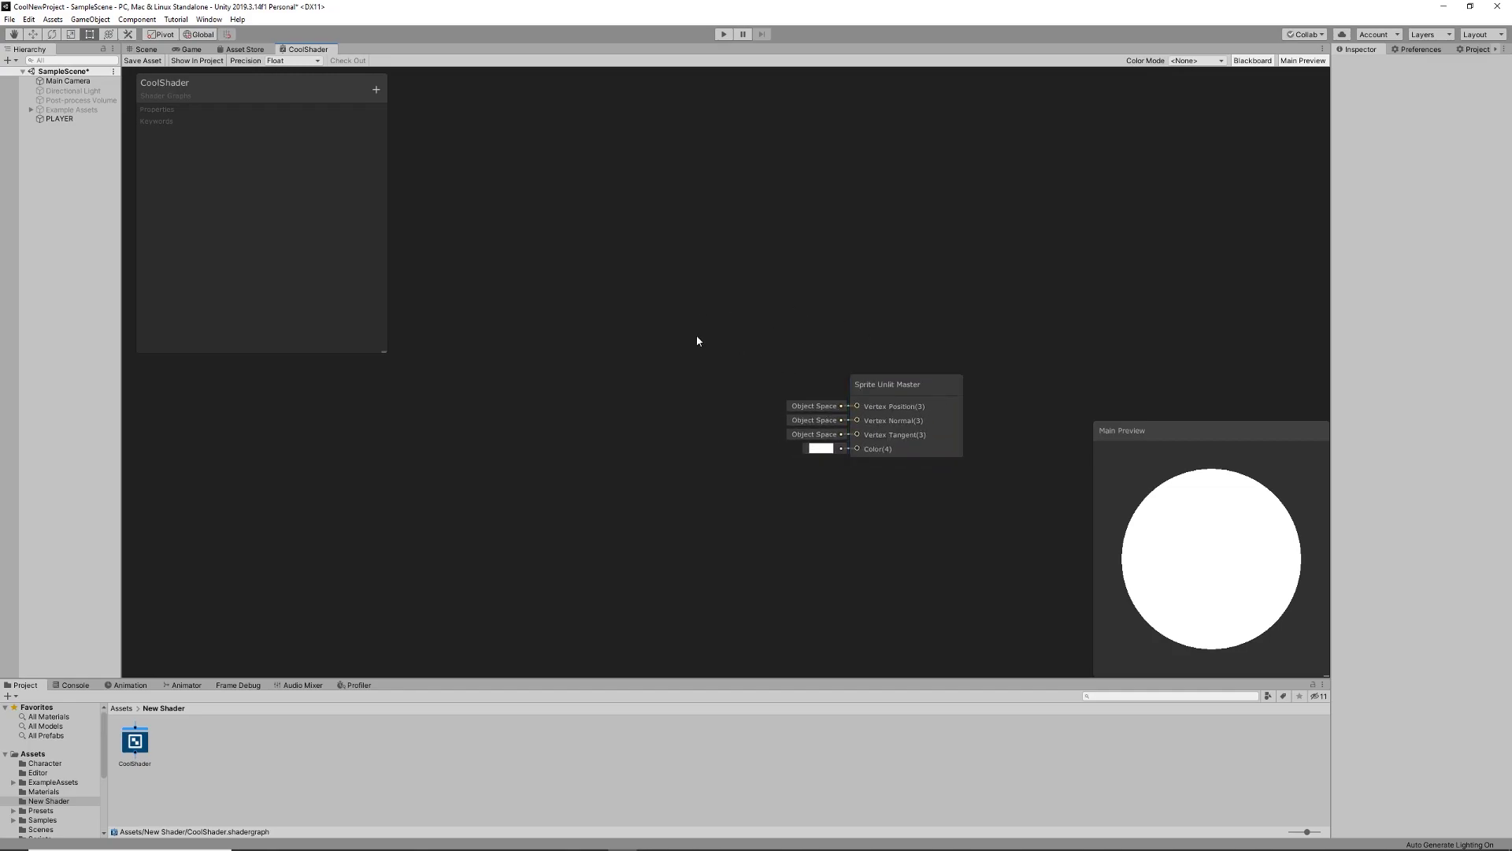
right_click(719, 316)
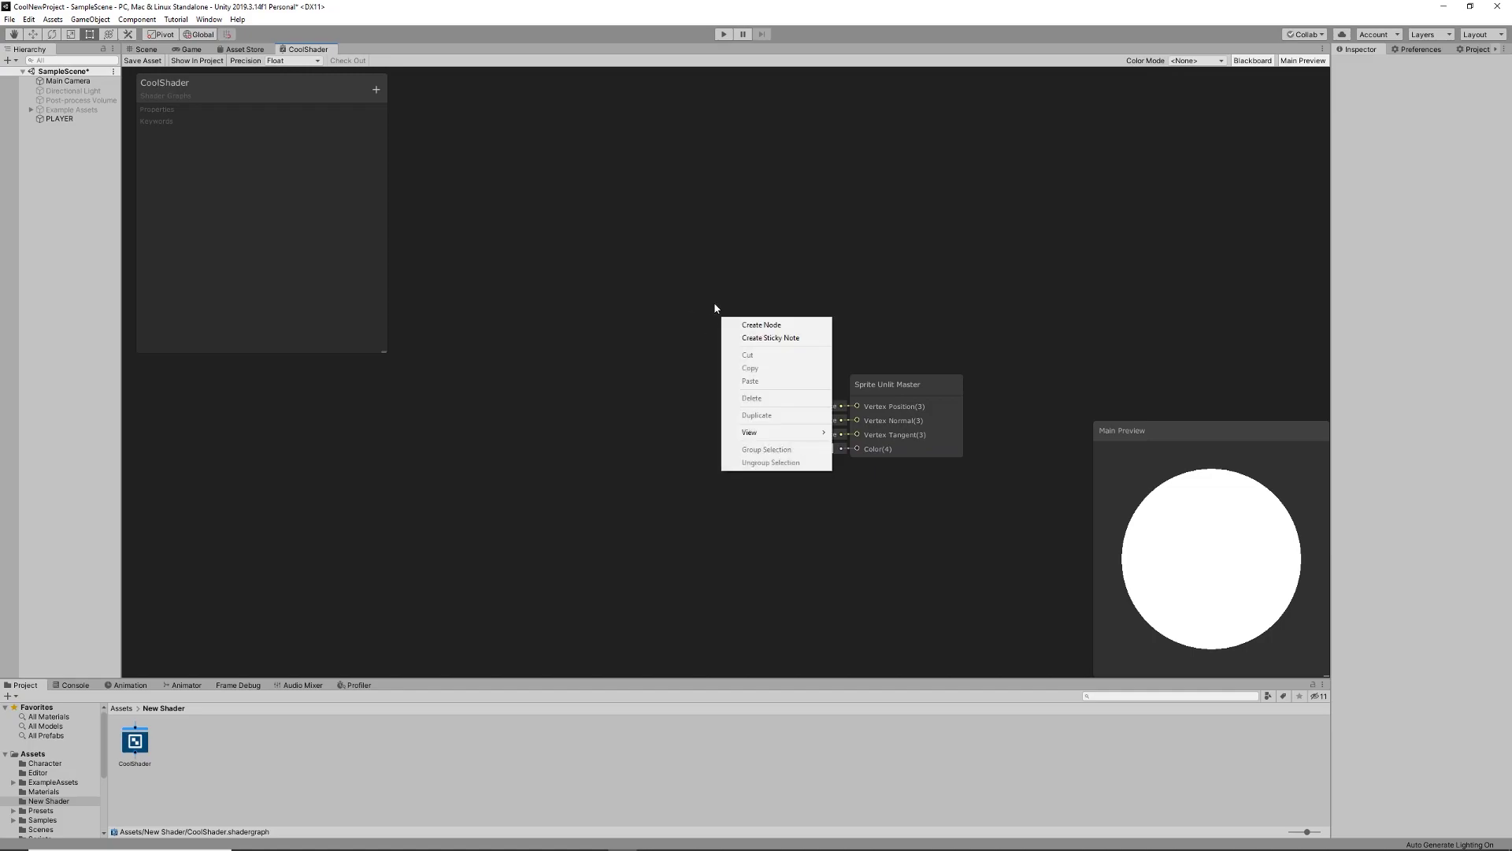
left_click(716, 309)
right_click(734, 333)
left_click(725, 306)
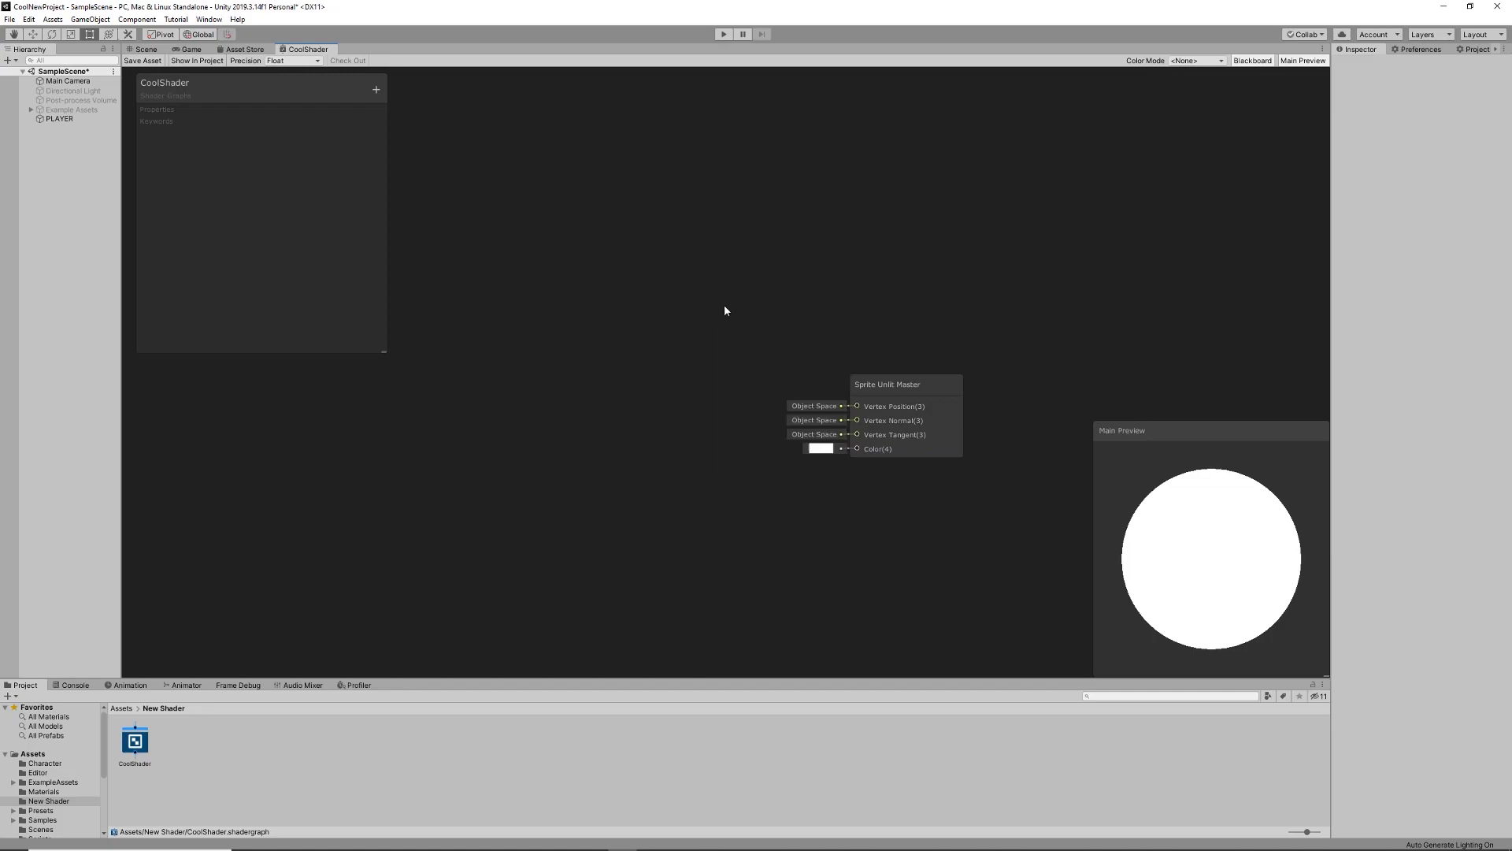
right_click(723, 350)
key("Escape")
Step: Add a Position node to the graph beside the Sprite Unlit Master node
right_click(722, 348)
left_click(745, 356)
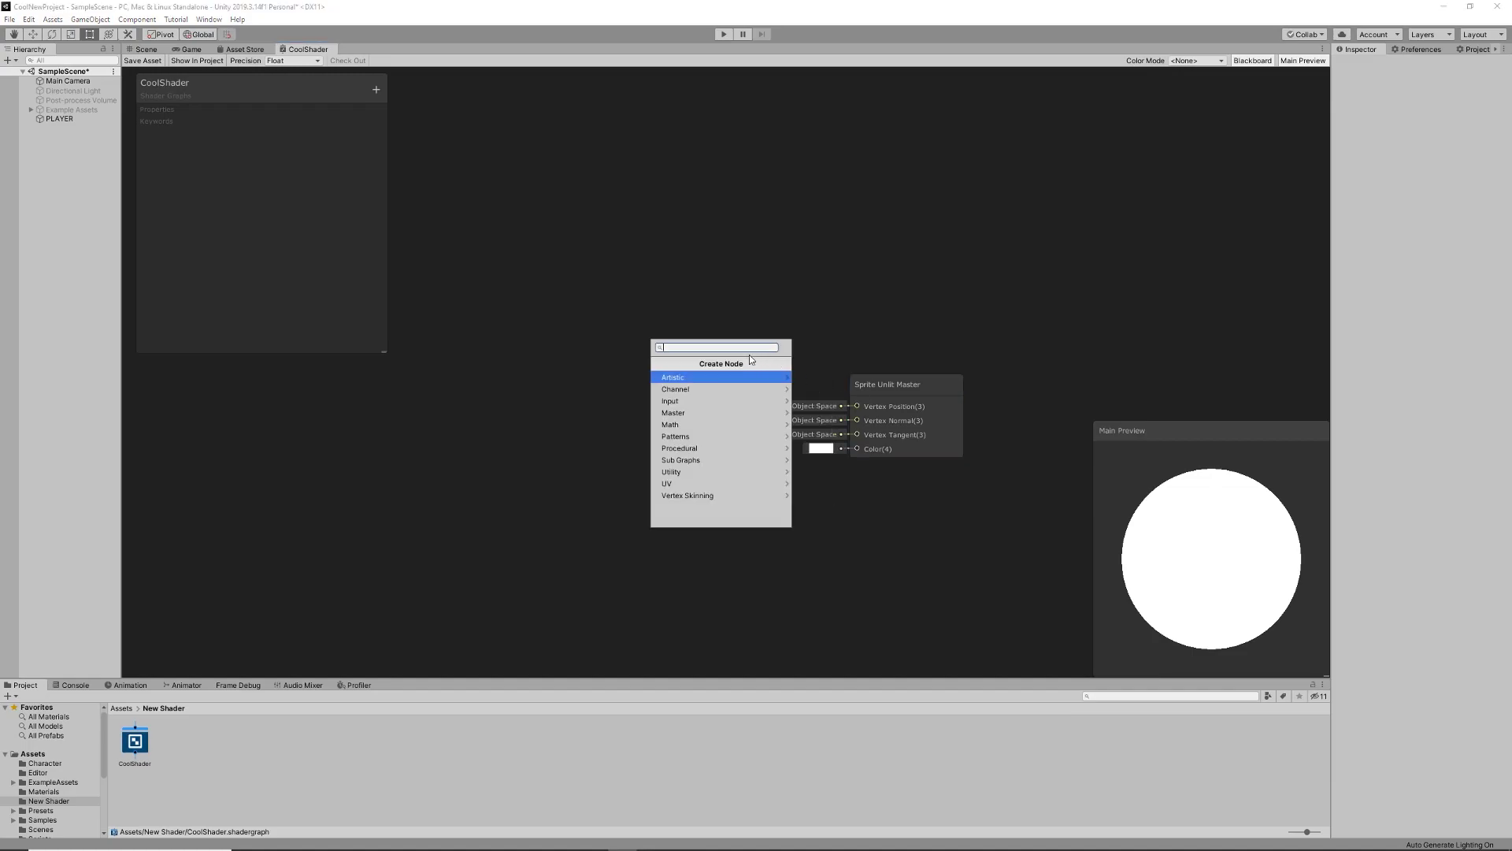
type("position")
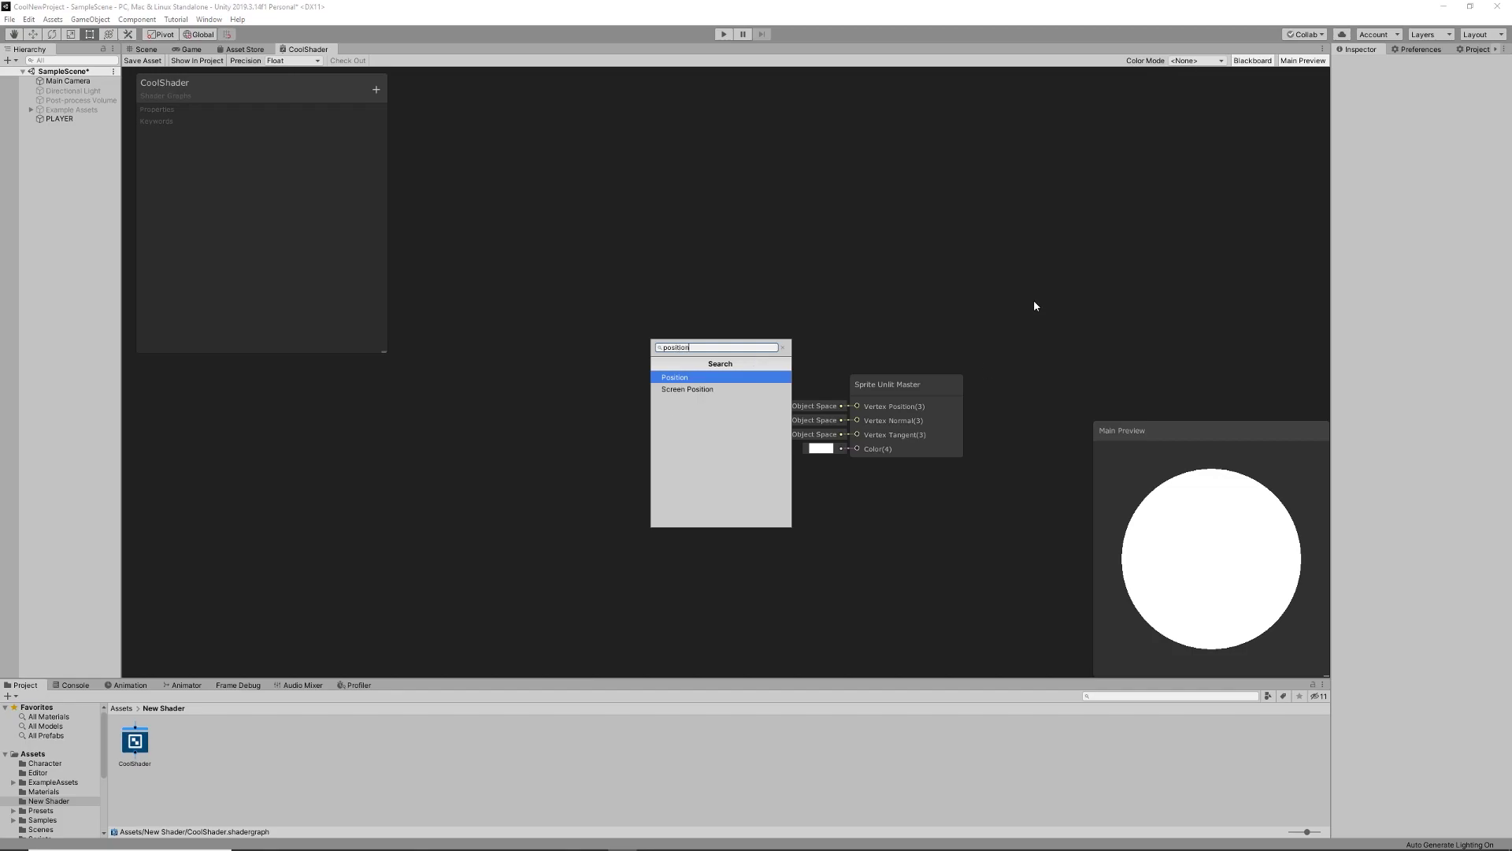
left_click(689, 379)
Step: Connect the Position node's output to the master node's Vertex Position input and spread the two nodes apart
left_click_drag(908, 400, 1016, 394)
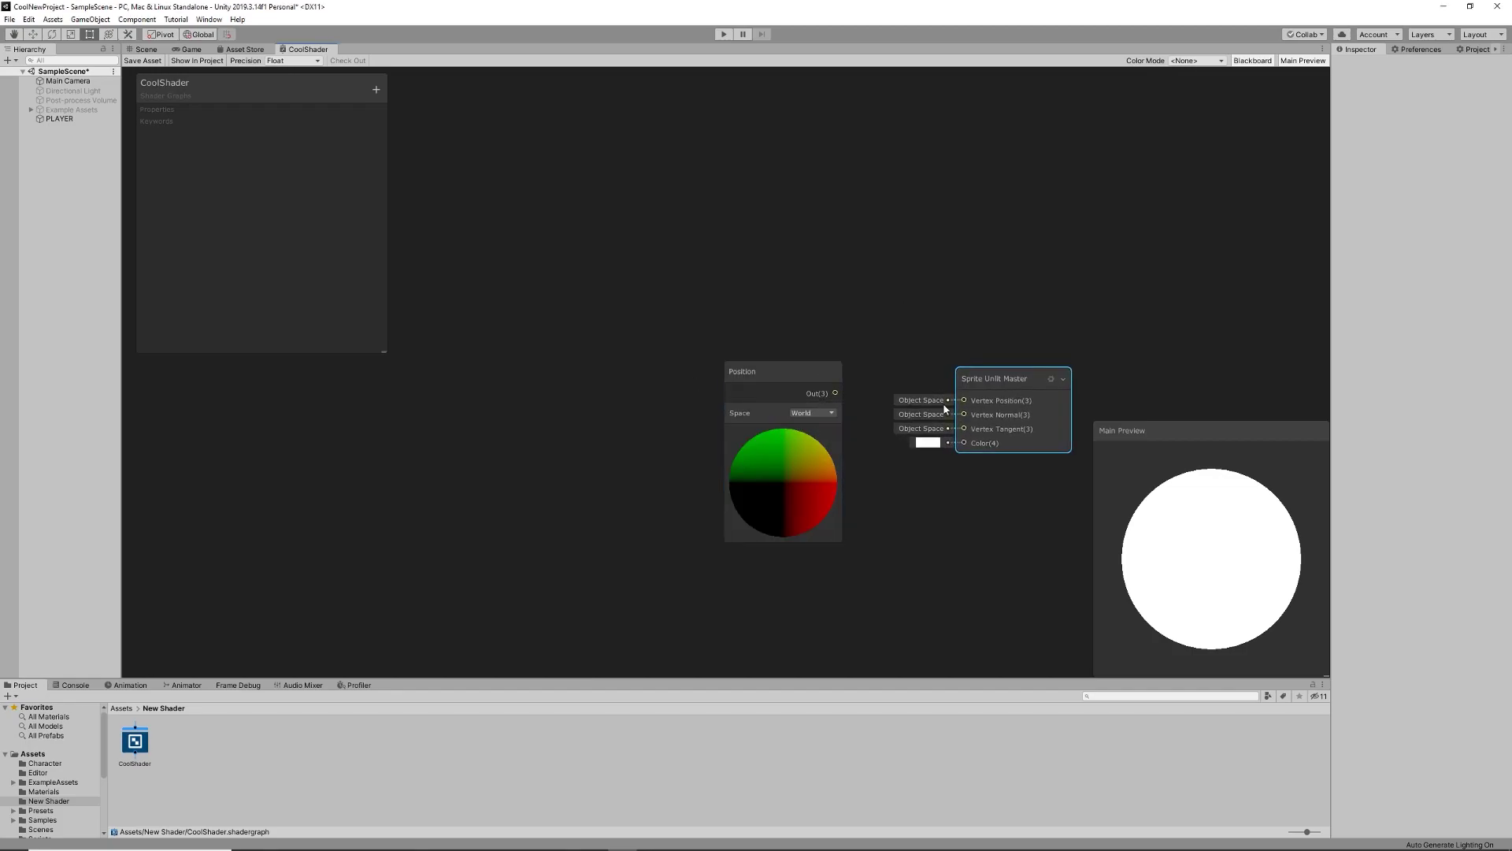
left_click_drag(780, 381, 963, 400)
left_click(753, 382)
left_click(737, 422)
left_click_drag(768, 350, 797, 190)
left_click_drag(980, 376, 945, 432)
Step: Create an Add node and connect the Position node's output to its A input, arranging both nodes in the upper graph
left_click(755, 442)
right_click(782, 432)
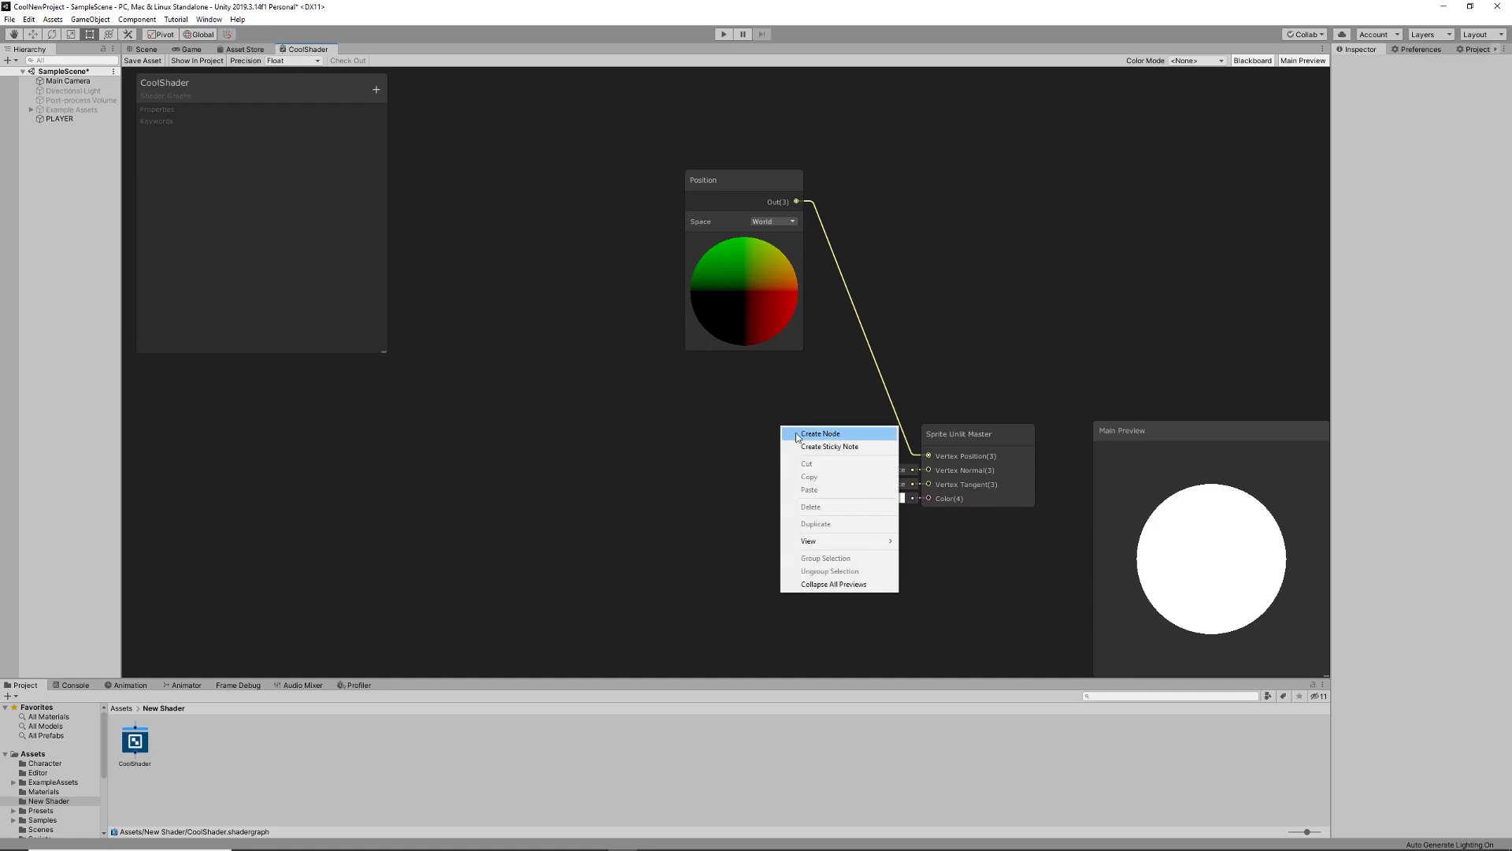
left_click(812, 437)
type("add")
left_click(742, 456)
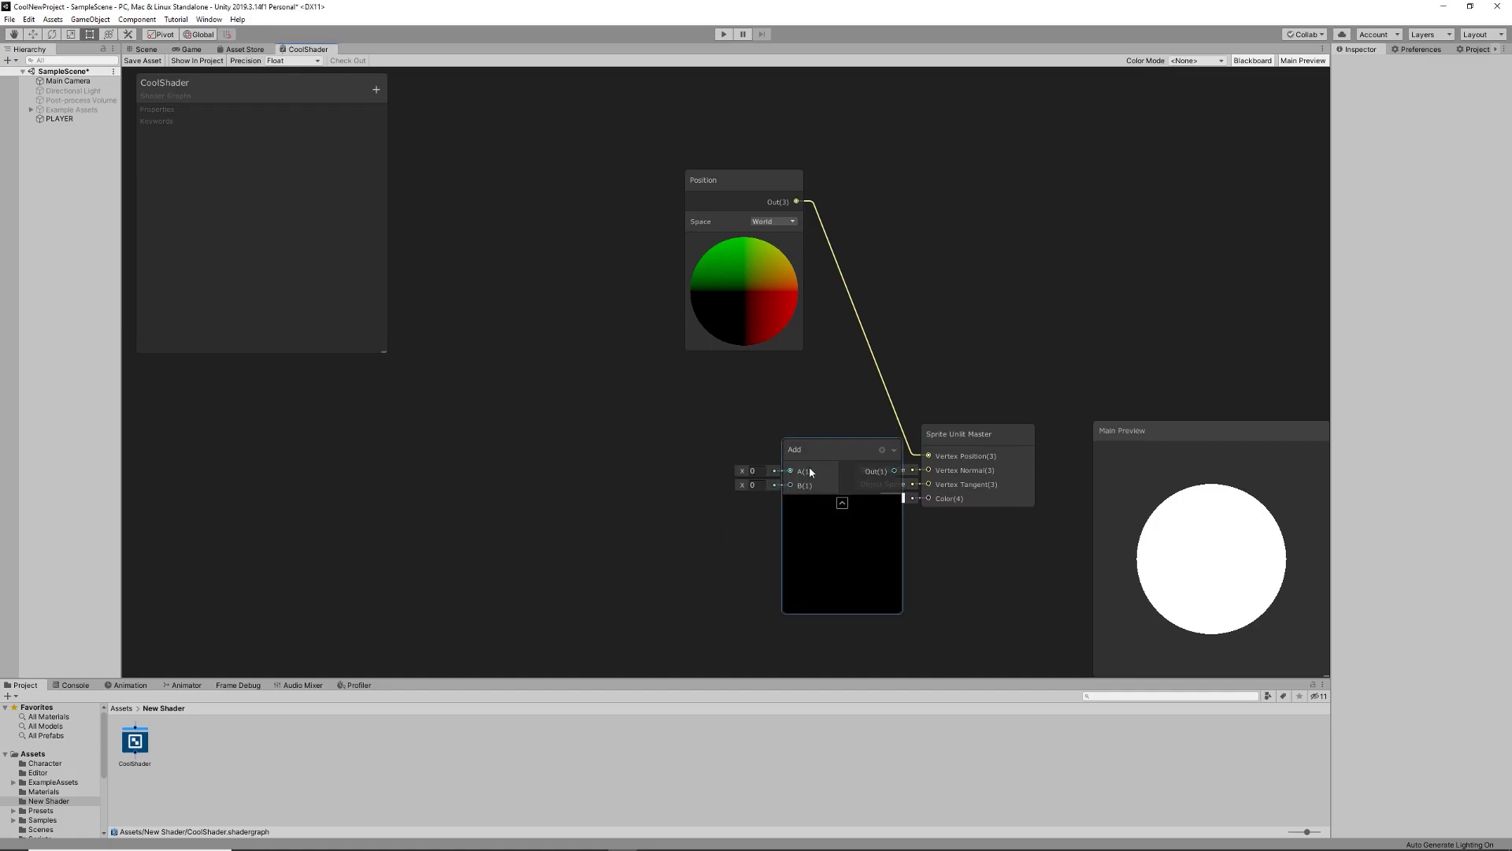
left_click_drag(863, 446, 1008, 221)
left_click_drag(794, 201, 938, 240)
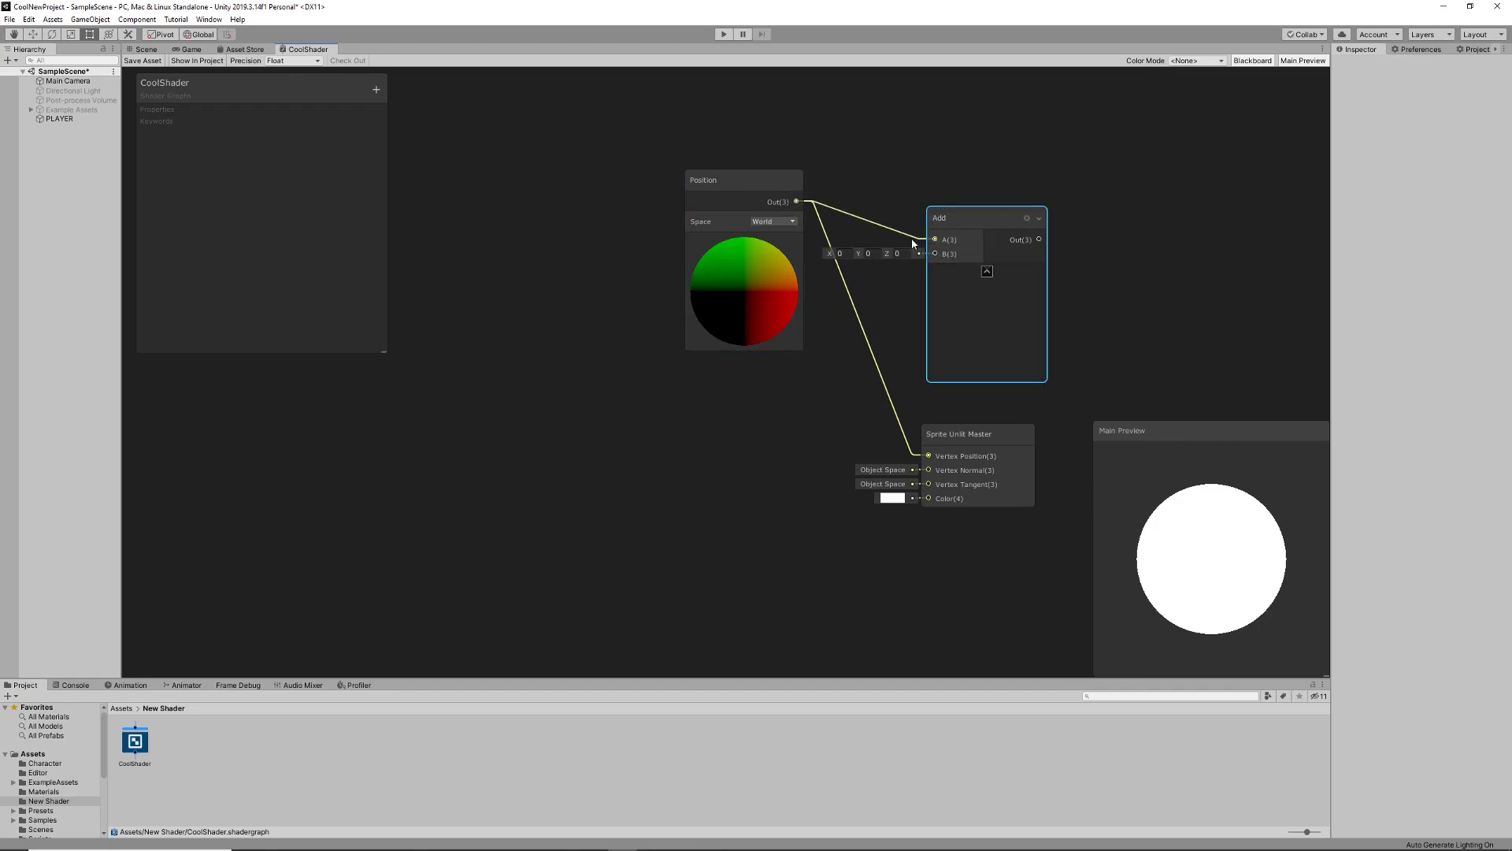
left_click_drag(745, 175, 772, 155)
left_click(795, 429)
right_click(796, 429)
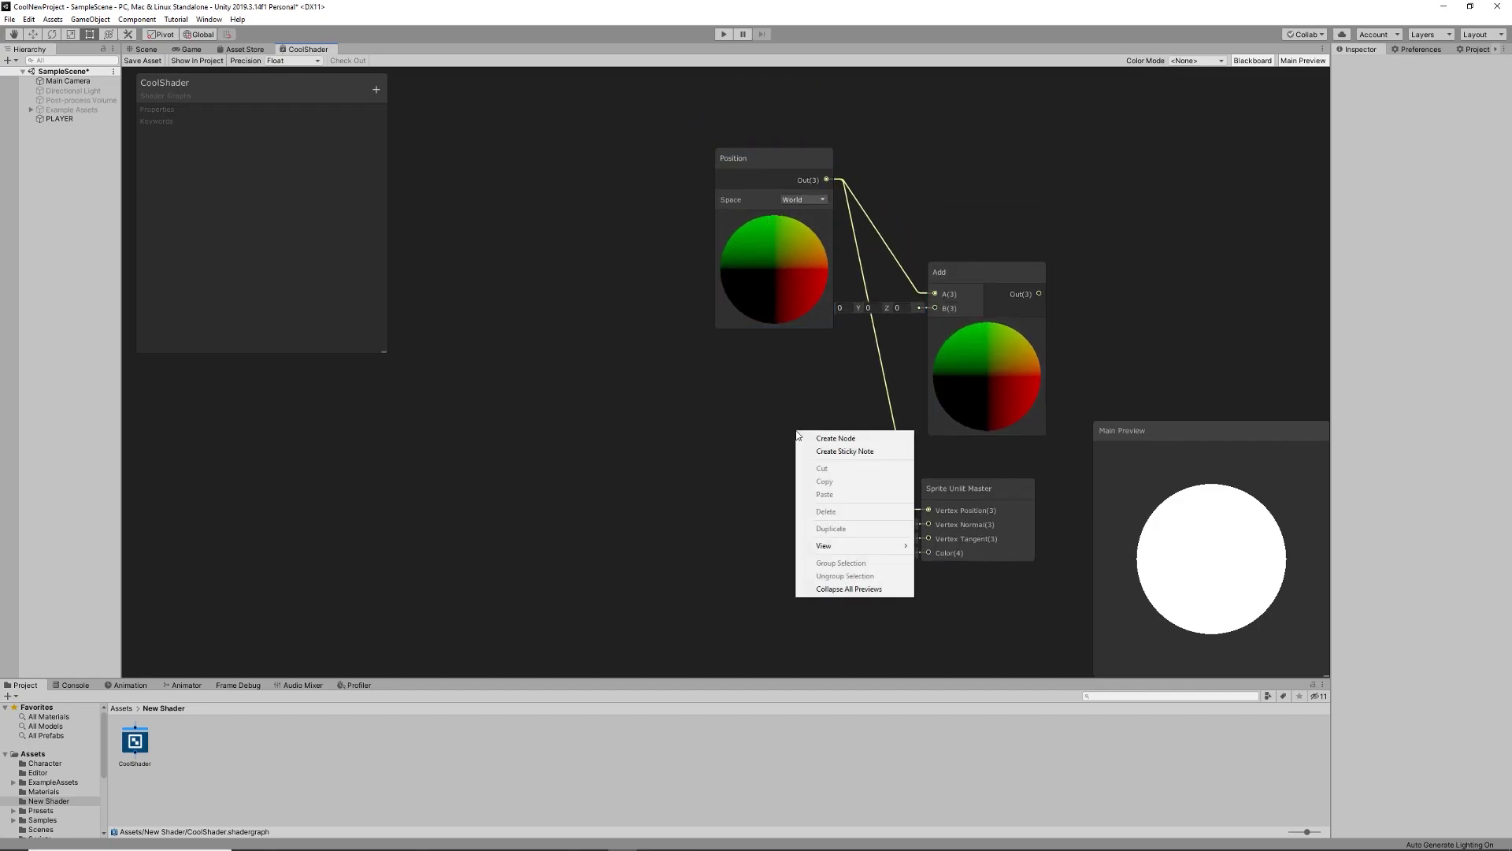
left_click(760, 417)
Step: Add a Vector3 property named VertexOffset to the CoolShader Blackboard
left_click(376, 90)
left_click(376, 91)
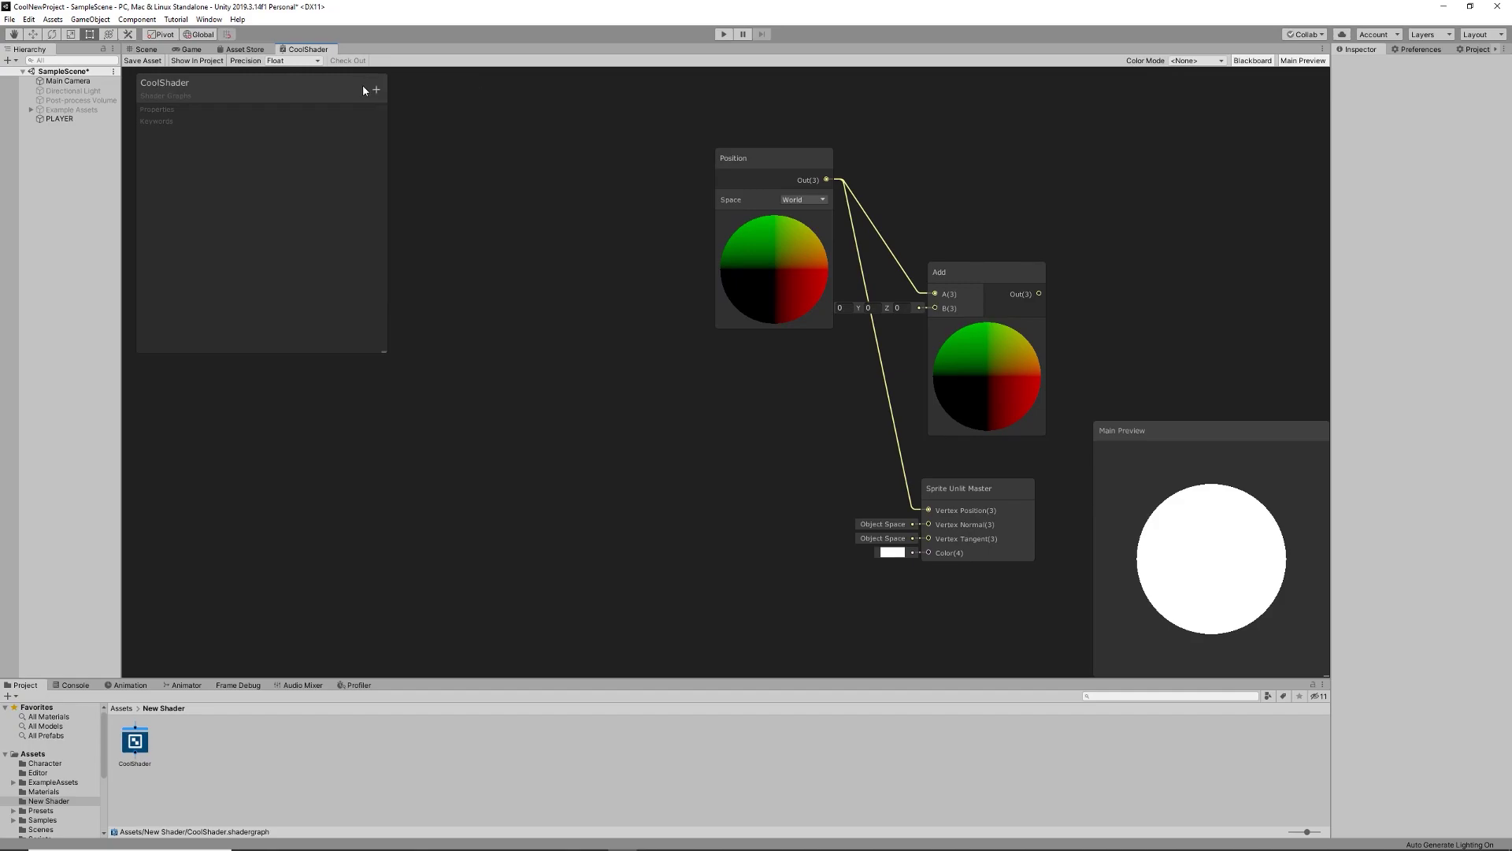
left_click(375, 91)
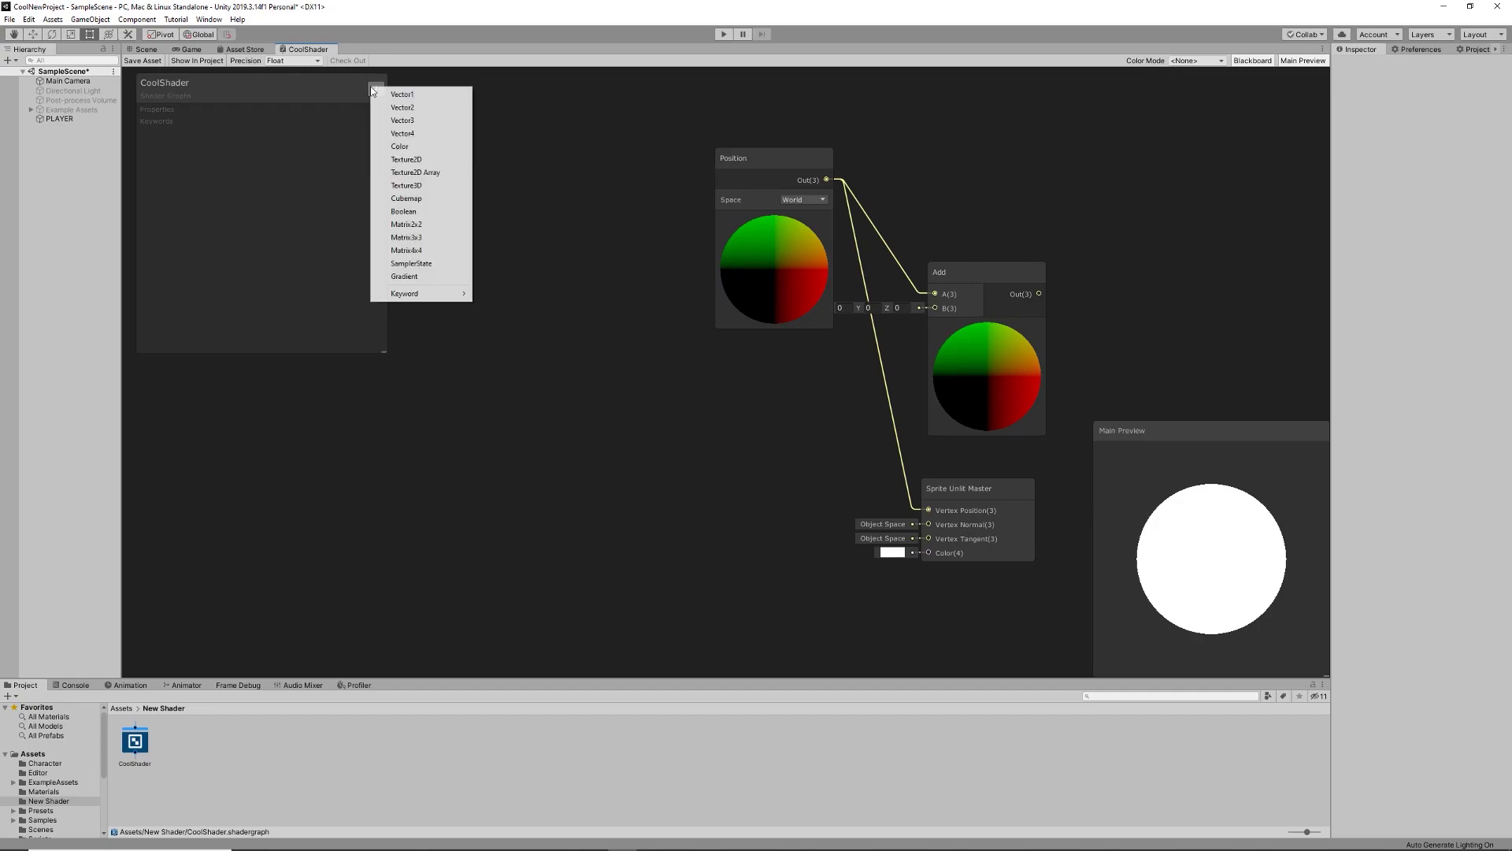
left_click(417, 120)
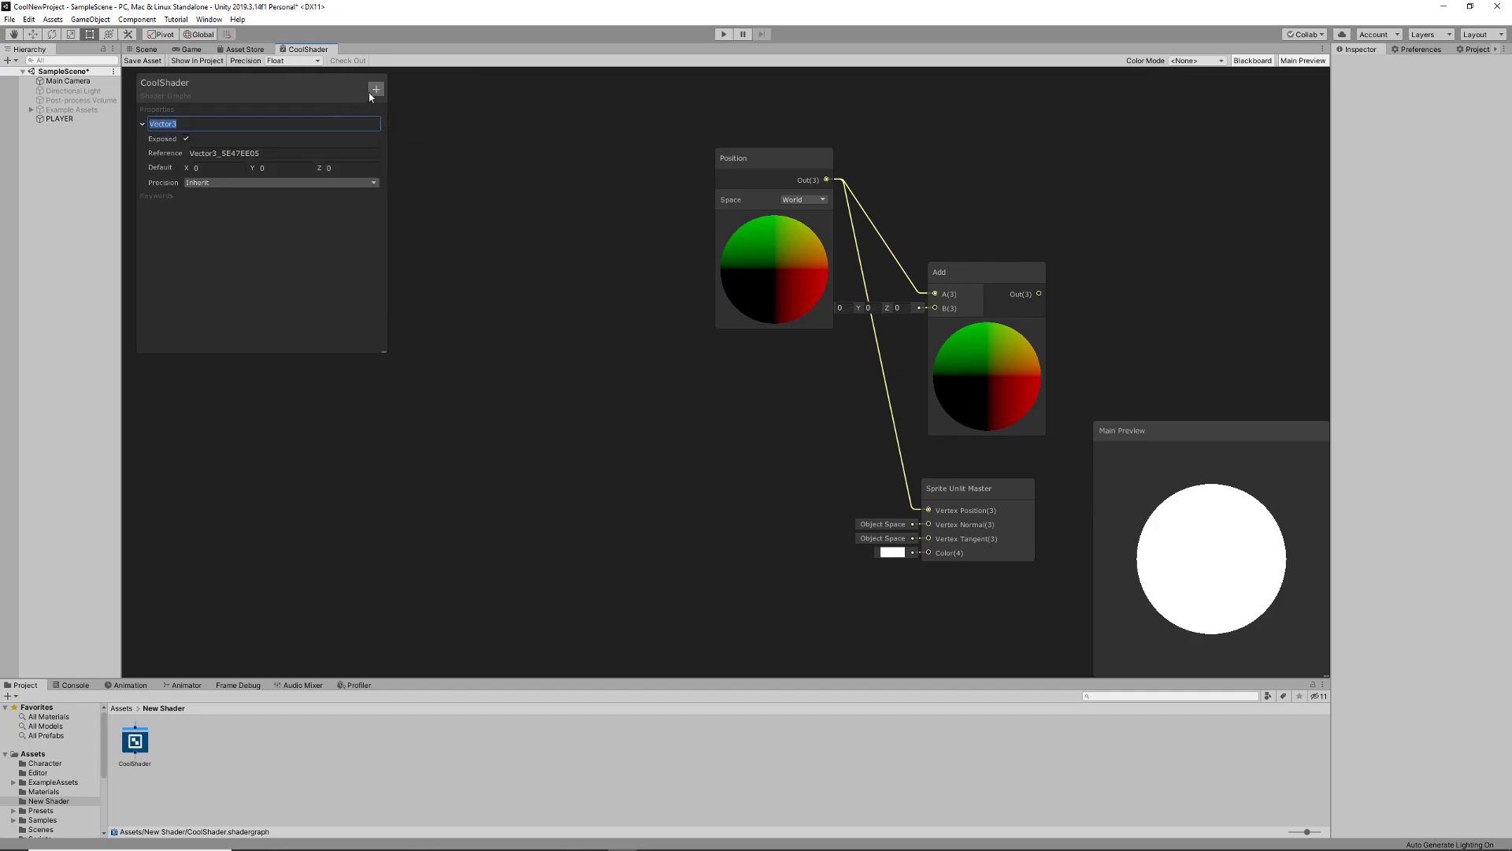
type("Offse")
key("BackSpace")
key("BackSpace")
key("BackSpace")
key("BackSpace")
key("BackSpace")
type("VertexOffset")
key("Return")
Step: Place the VertexOffset property in the graph, connect it to the Add node's B input, and tidy the Position node's placement
left_click(195, 127)
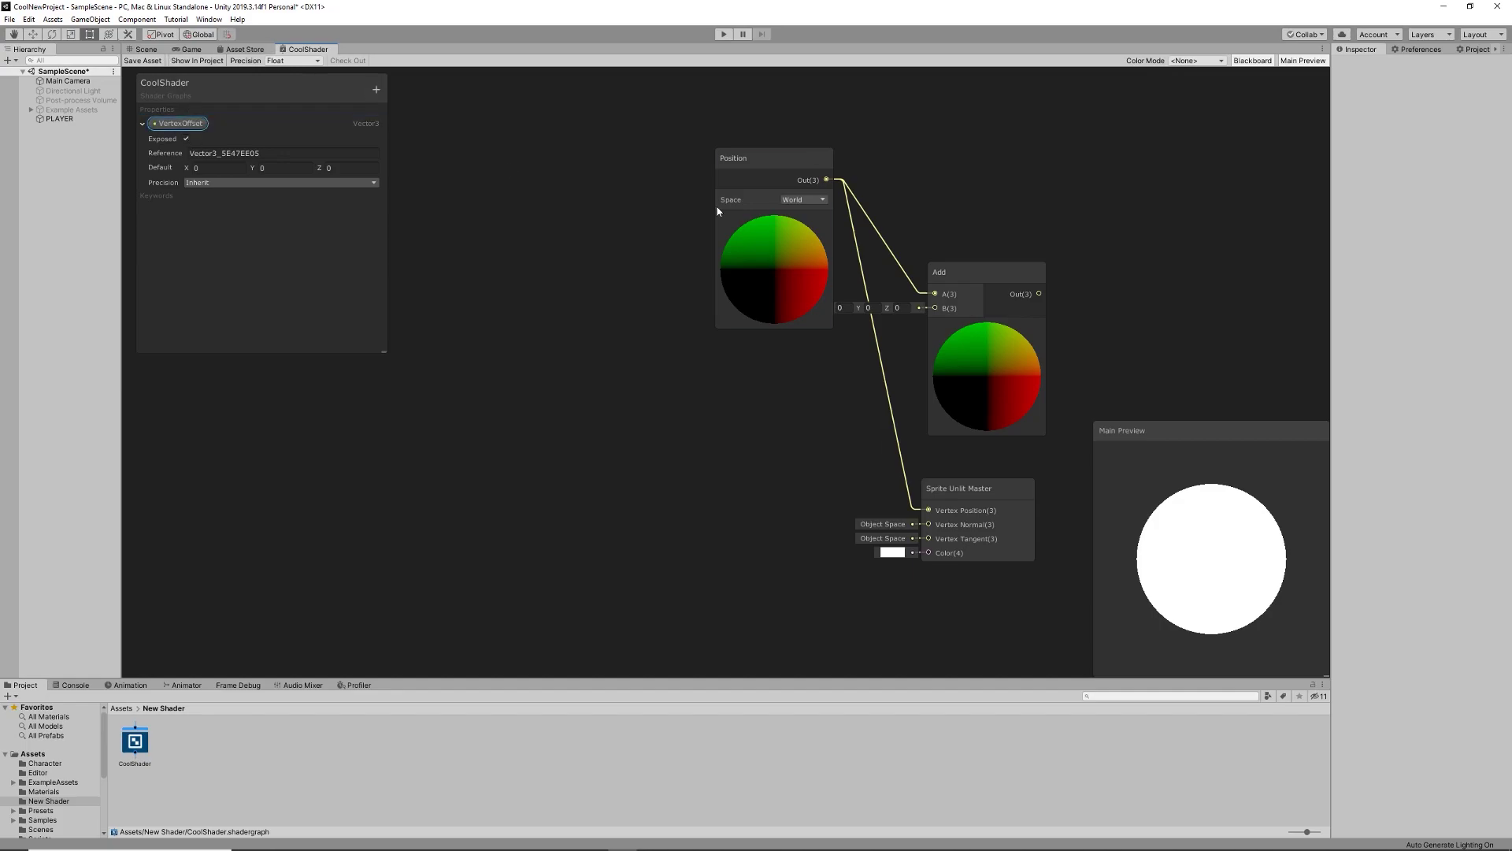
left_click_drag(810, 407, 971, 270)
key("Tab")
key("Tab")
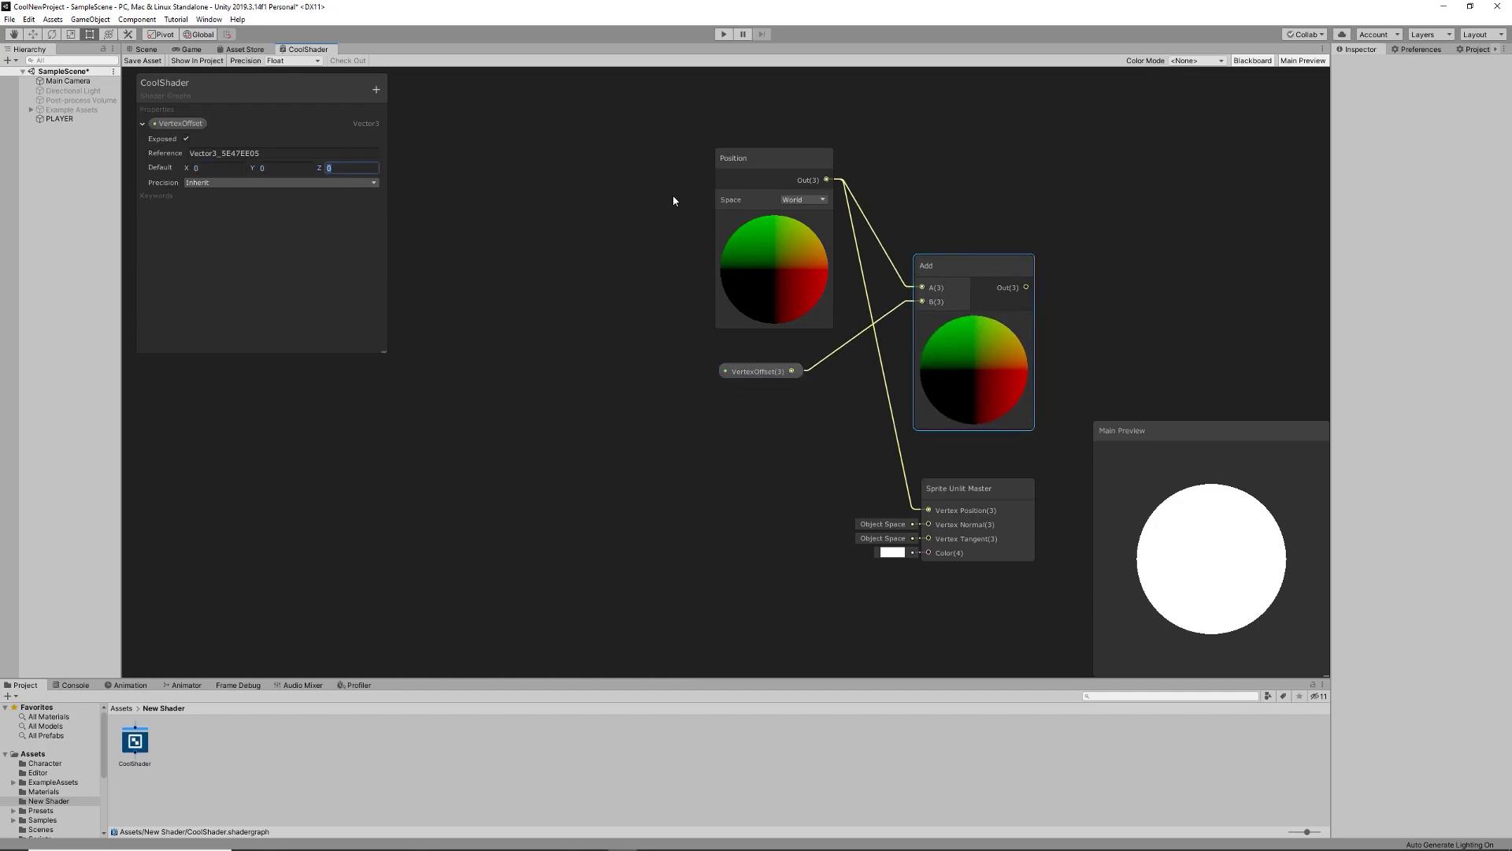
left_click_drag(732, 161, 714, 166)
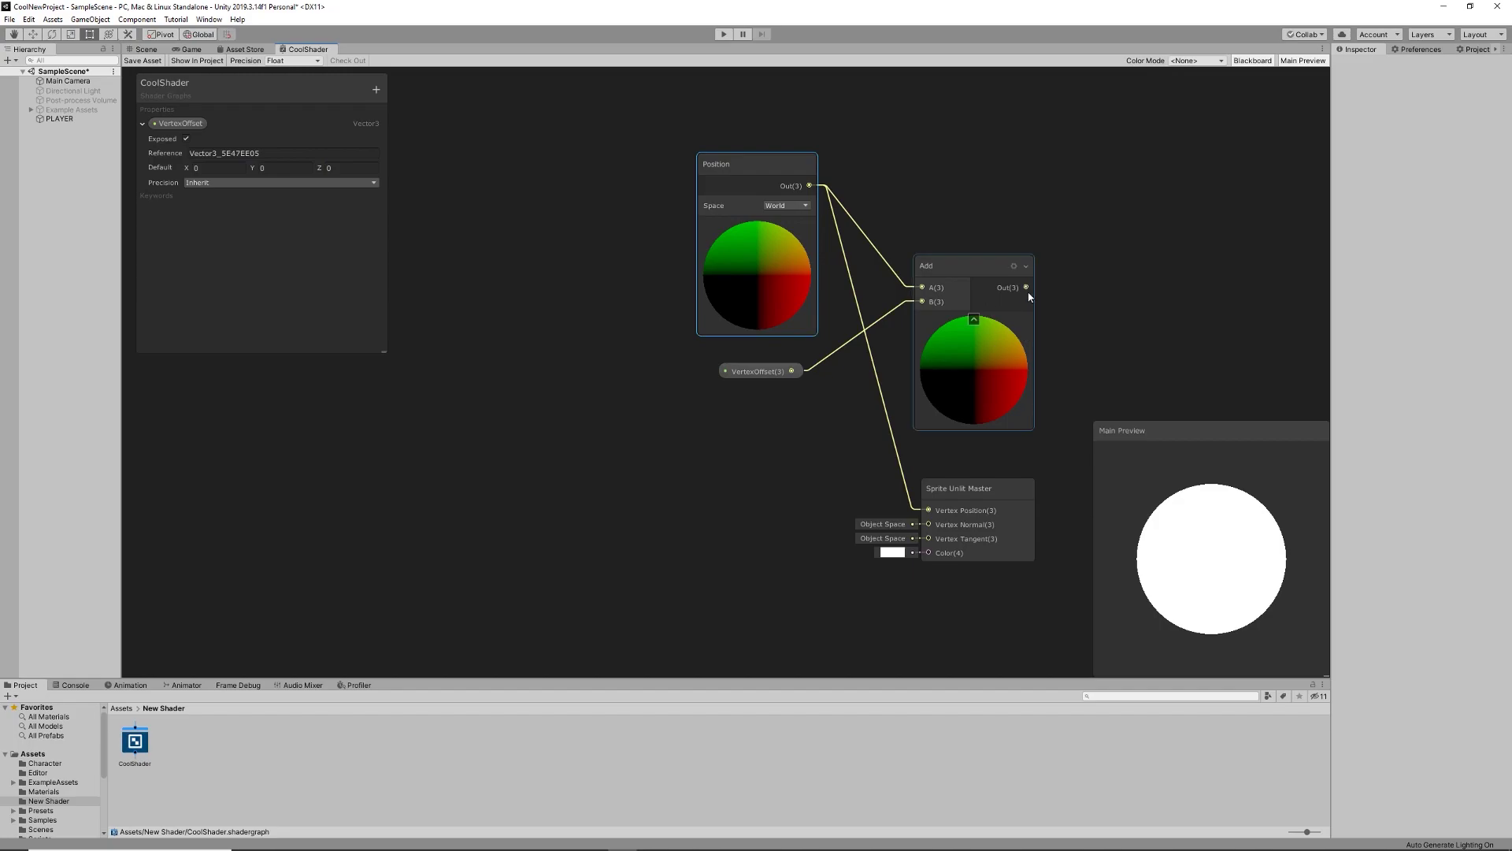
Step: Connect the Add node's output to the Vertex Position input of the master node, placed beyond the Add node, and save the shader asset
left_click_drag(1025, 287, 1197, 297)
left_click(885, 487)
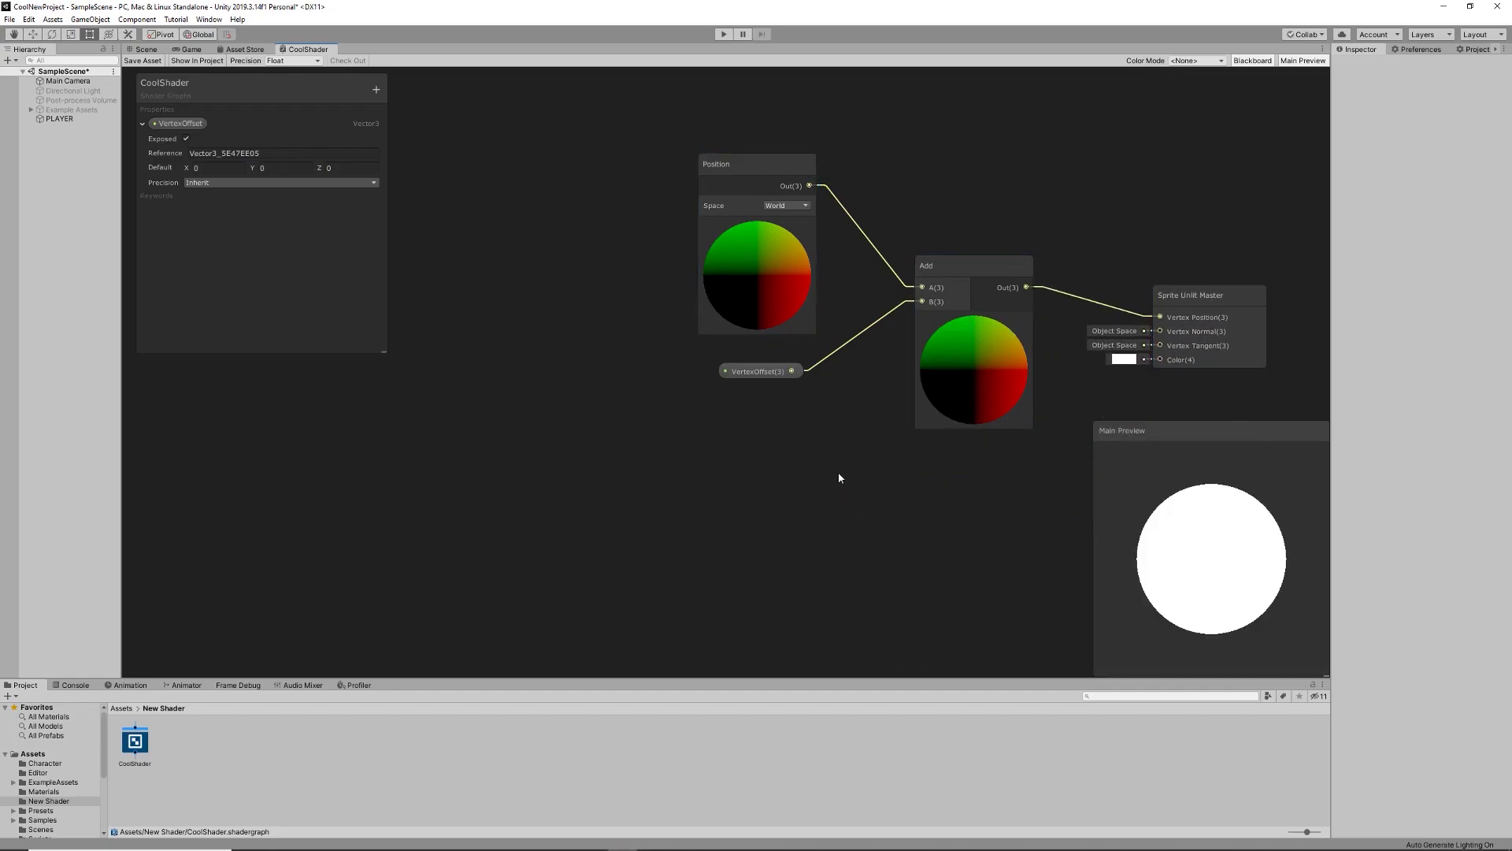
left_click(143, 60)
Step: Return to the Scene view and create a material from the CoolShader asset in the New Shader folder
left_click(149, 50)
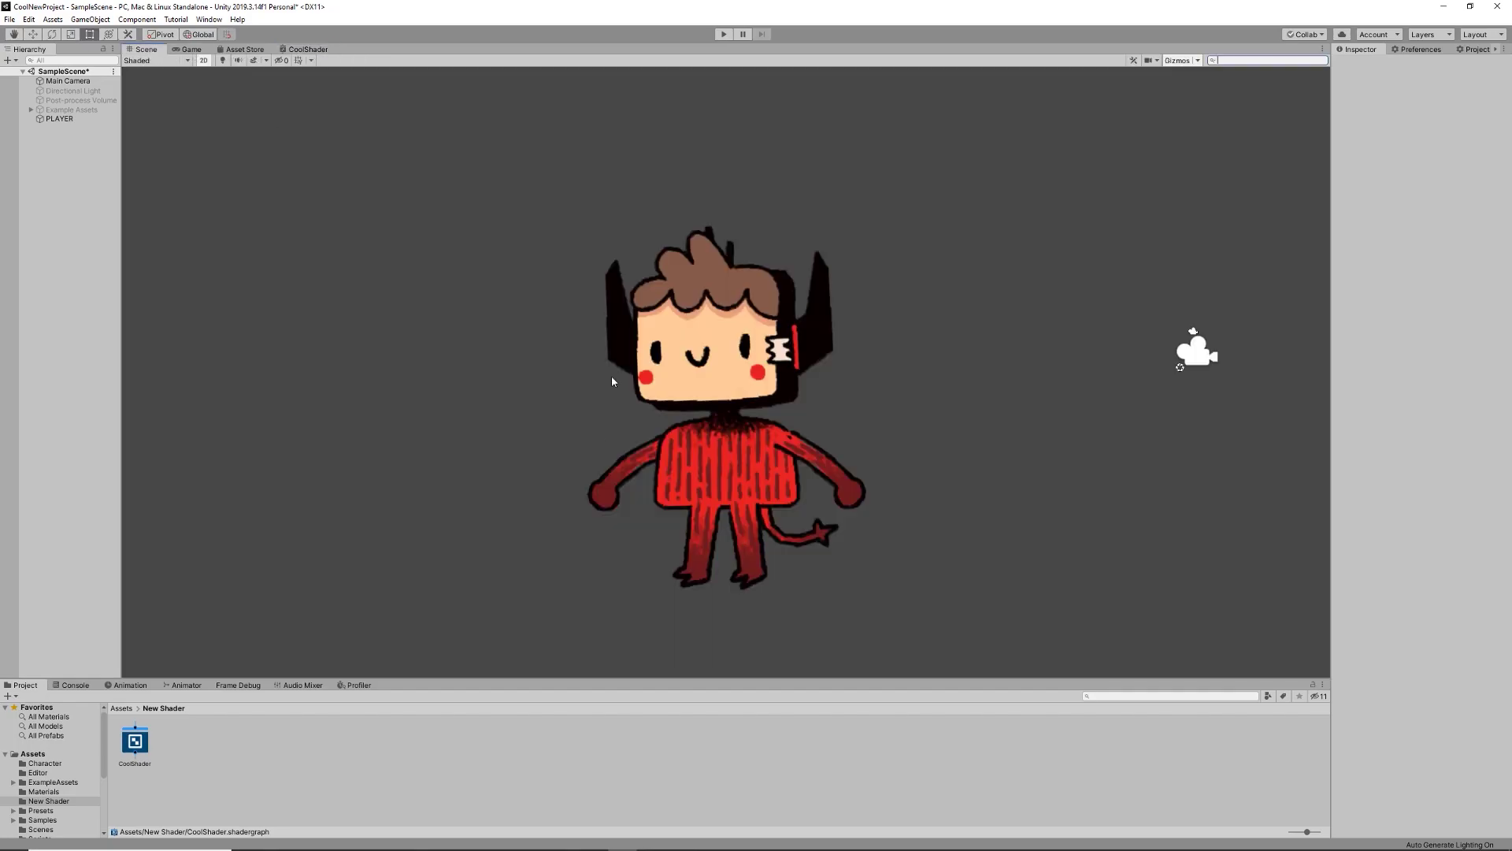
right_click(152, 740)
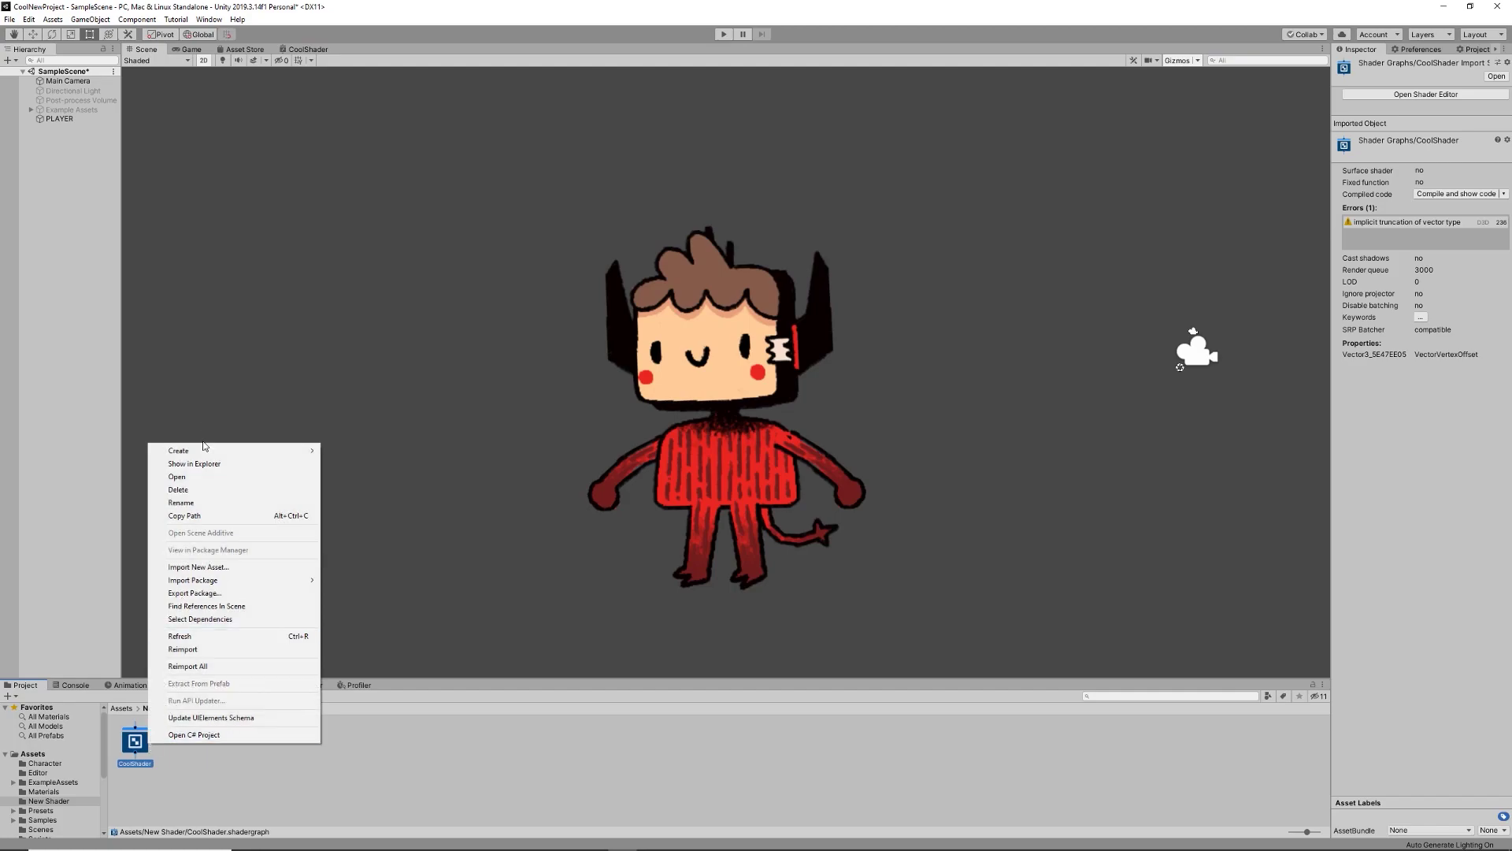
mouse_move(203, 450)
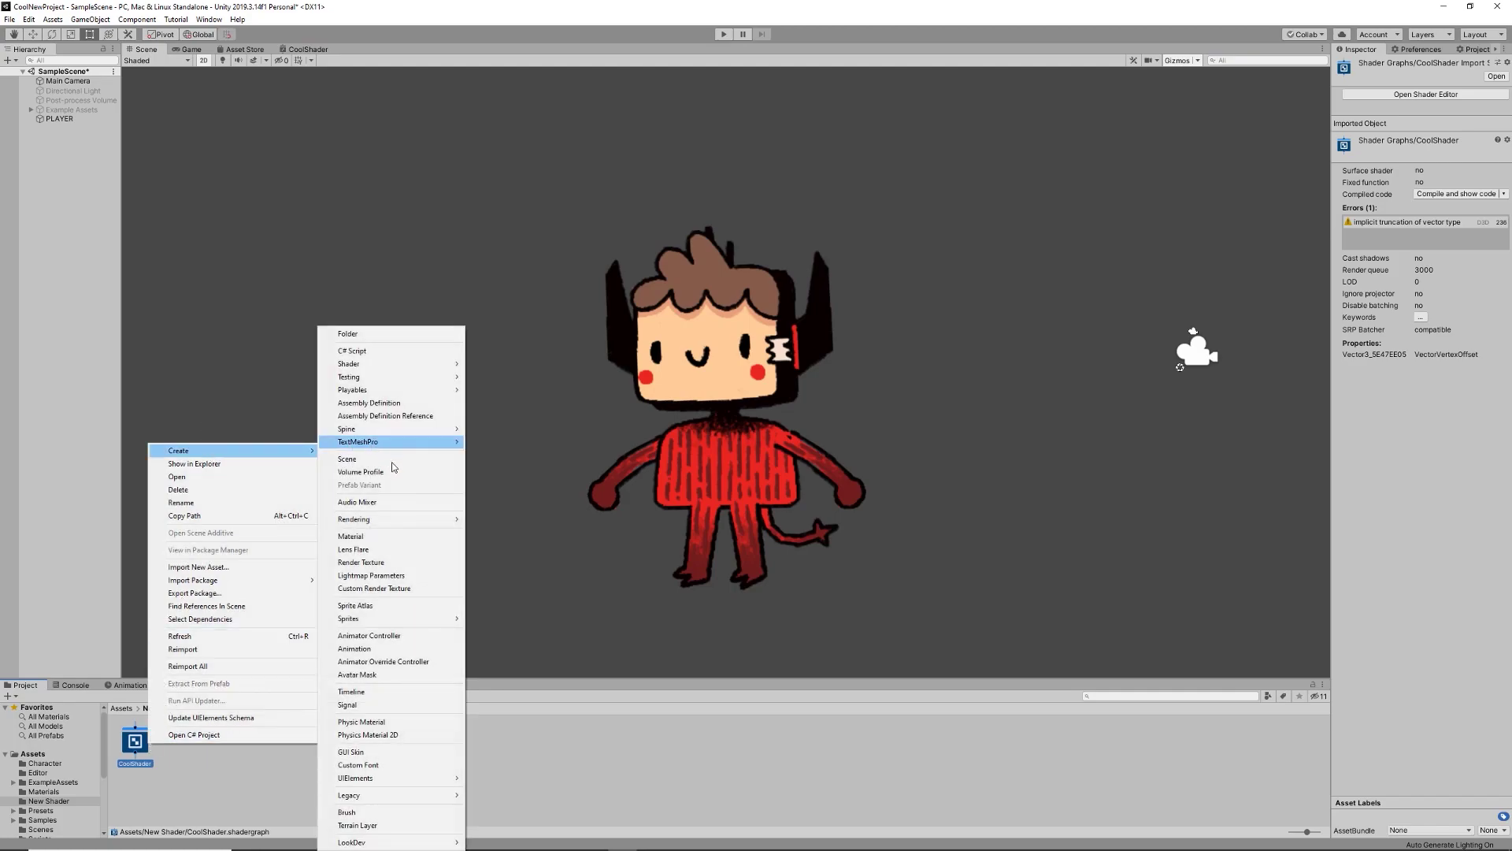
left_click(371, 539)
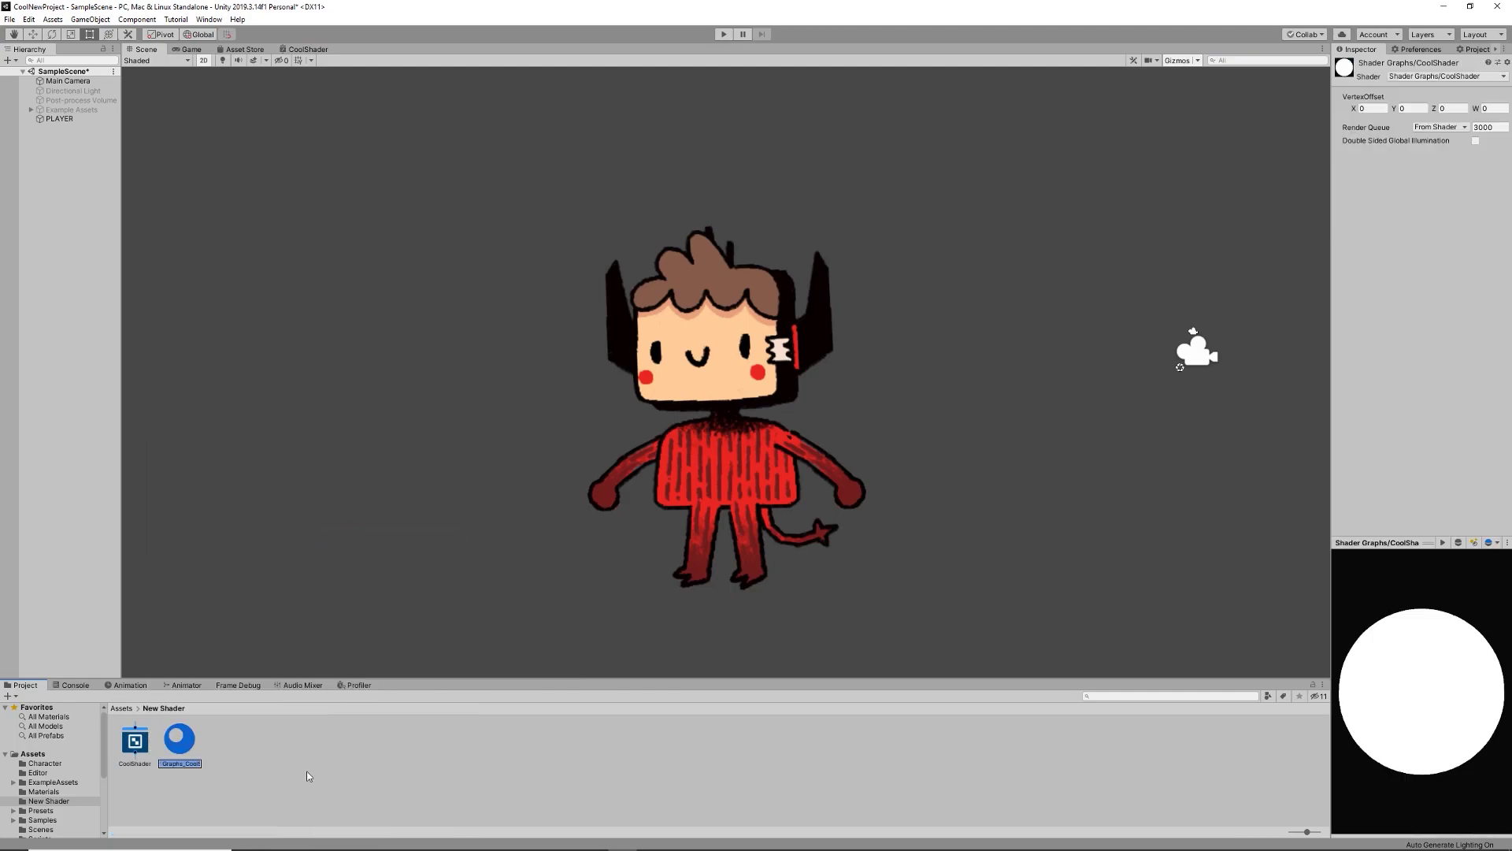
Step: Assign the Shader Graphs_CoolShader material to the PLAYER sprite and expand the material's properties
left_click(702, 378)
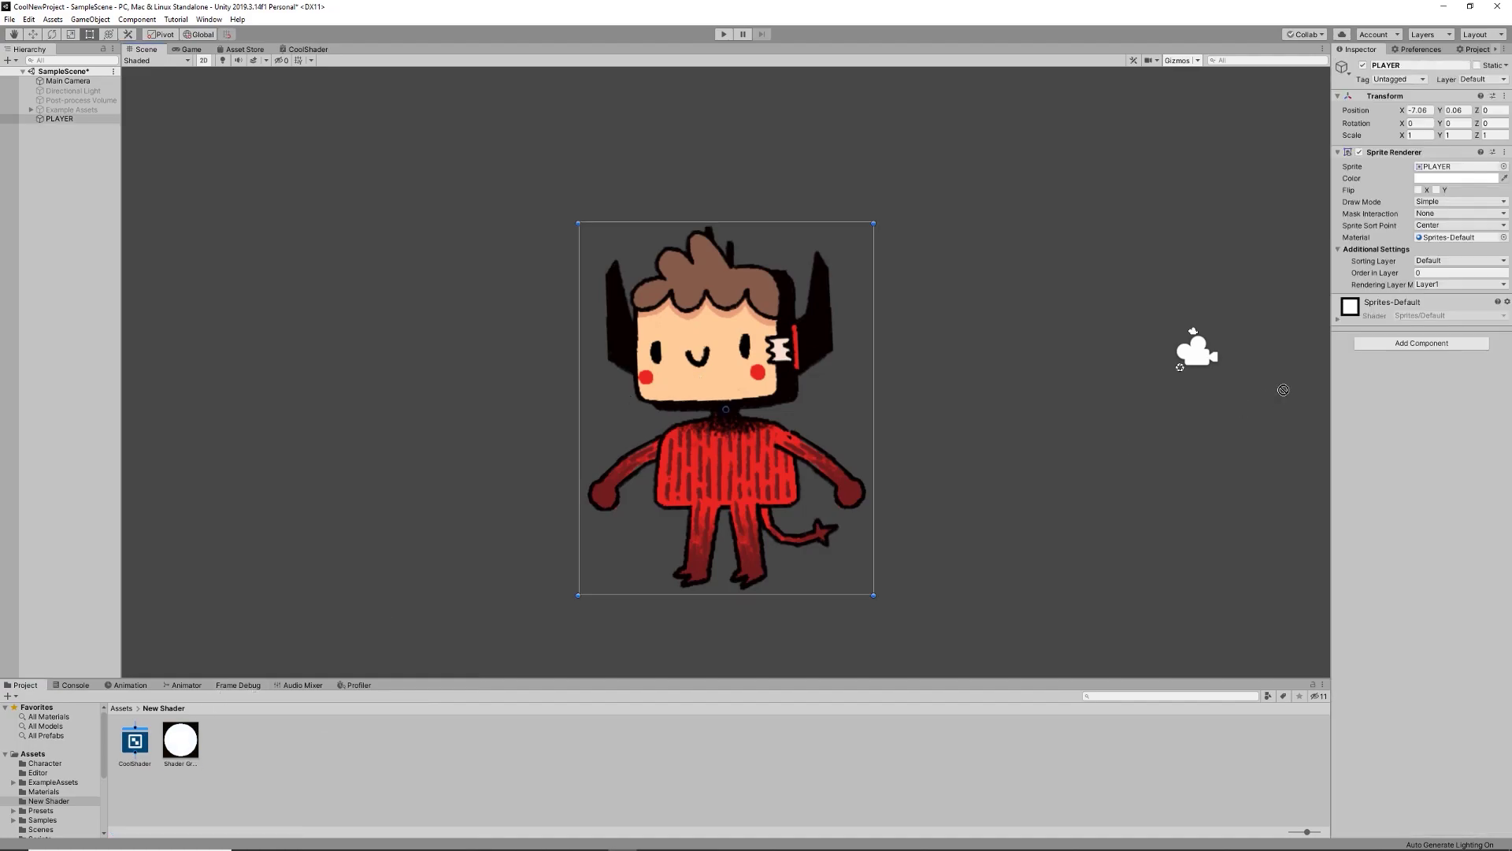
left_click_drag(1283, 389, 1453, 238)
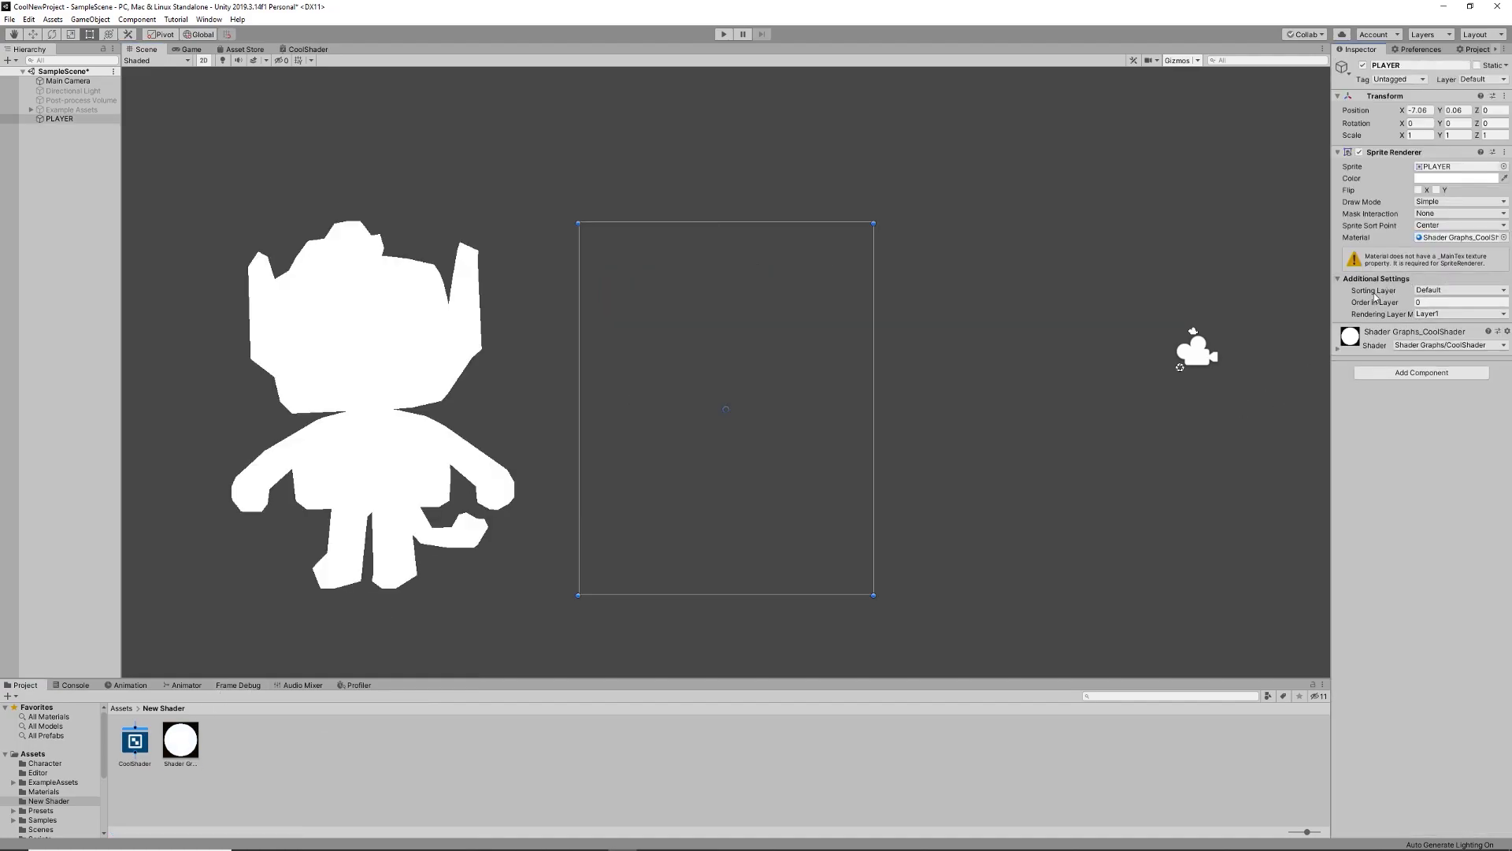
left_click(1364, 340)
Step: Try changing the material's VertexOffset X value on the PLAYER sprite, and undo the change
middle_click_drag(956, 413, 995, 419)
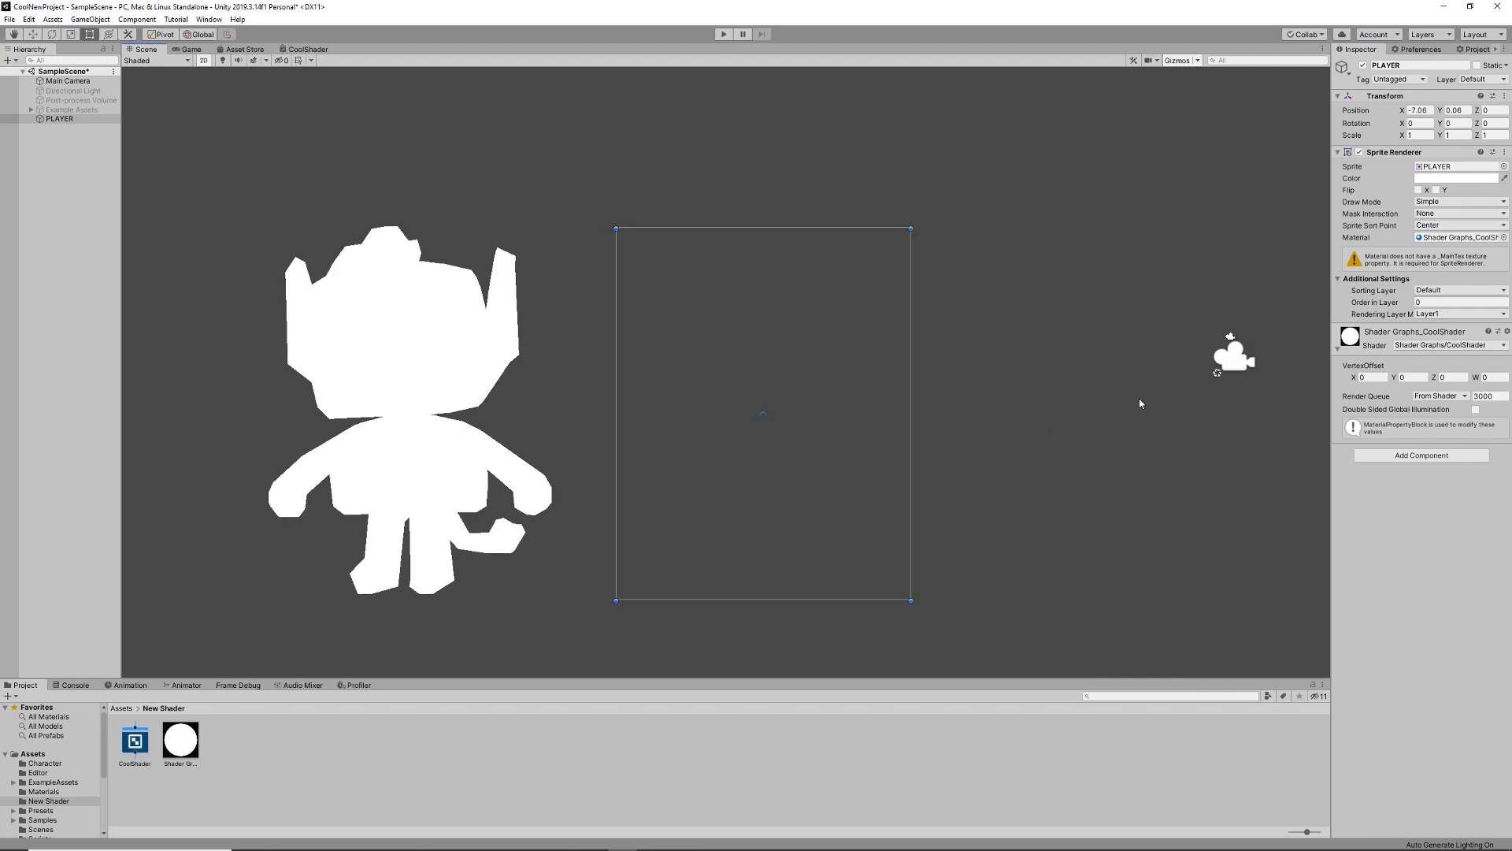
middle_click_drag(1161, 405, 1249, 430)
scroll(1143, 520, "down", 10)
middle_click_drag(1063, 485, 932, 406)
scroll(932, 410, "up", 2)
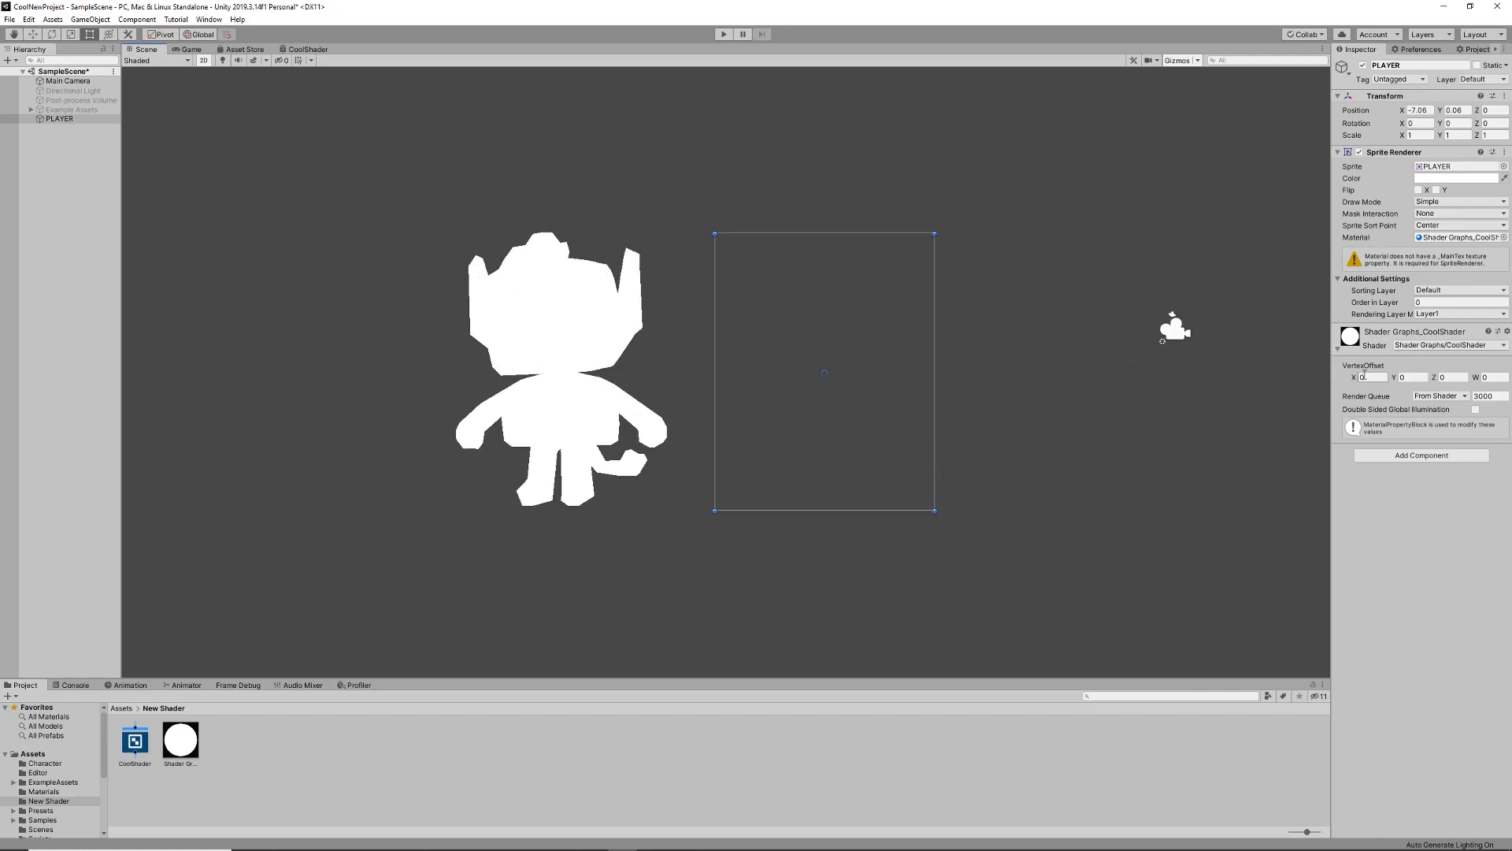
left_click_drag(1353, 377, 1472, 270)
key("ctrl+z")
Step: Set the Position node's Space to Object in the CoolShader graph and save the asset
left_click(309, 49)
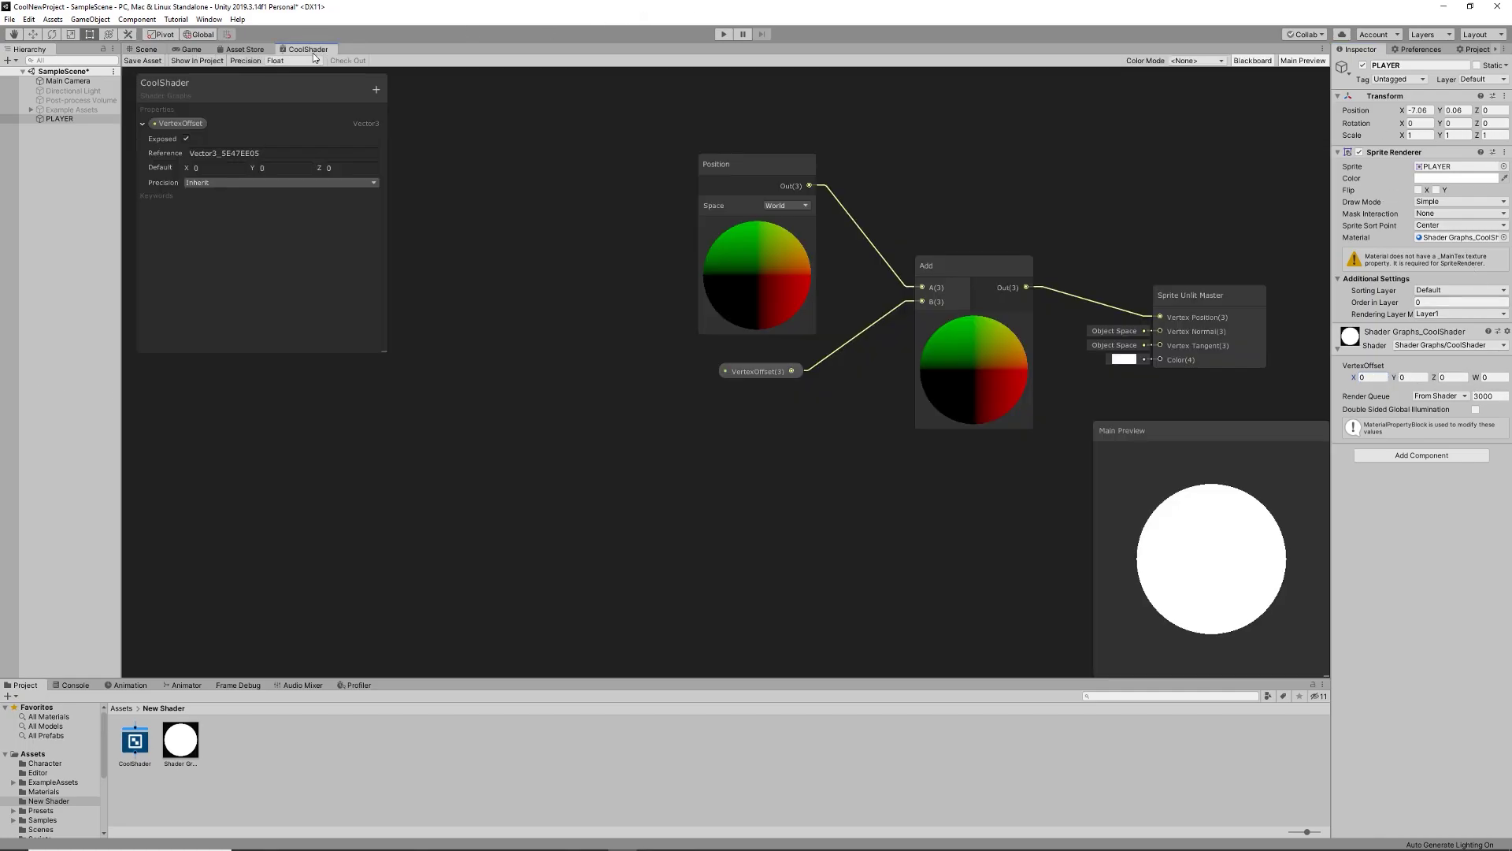
left_click(785, 205)
left_click(800, 222)
left_click(146, 62)
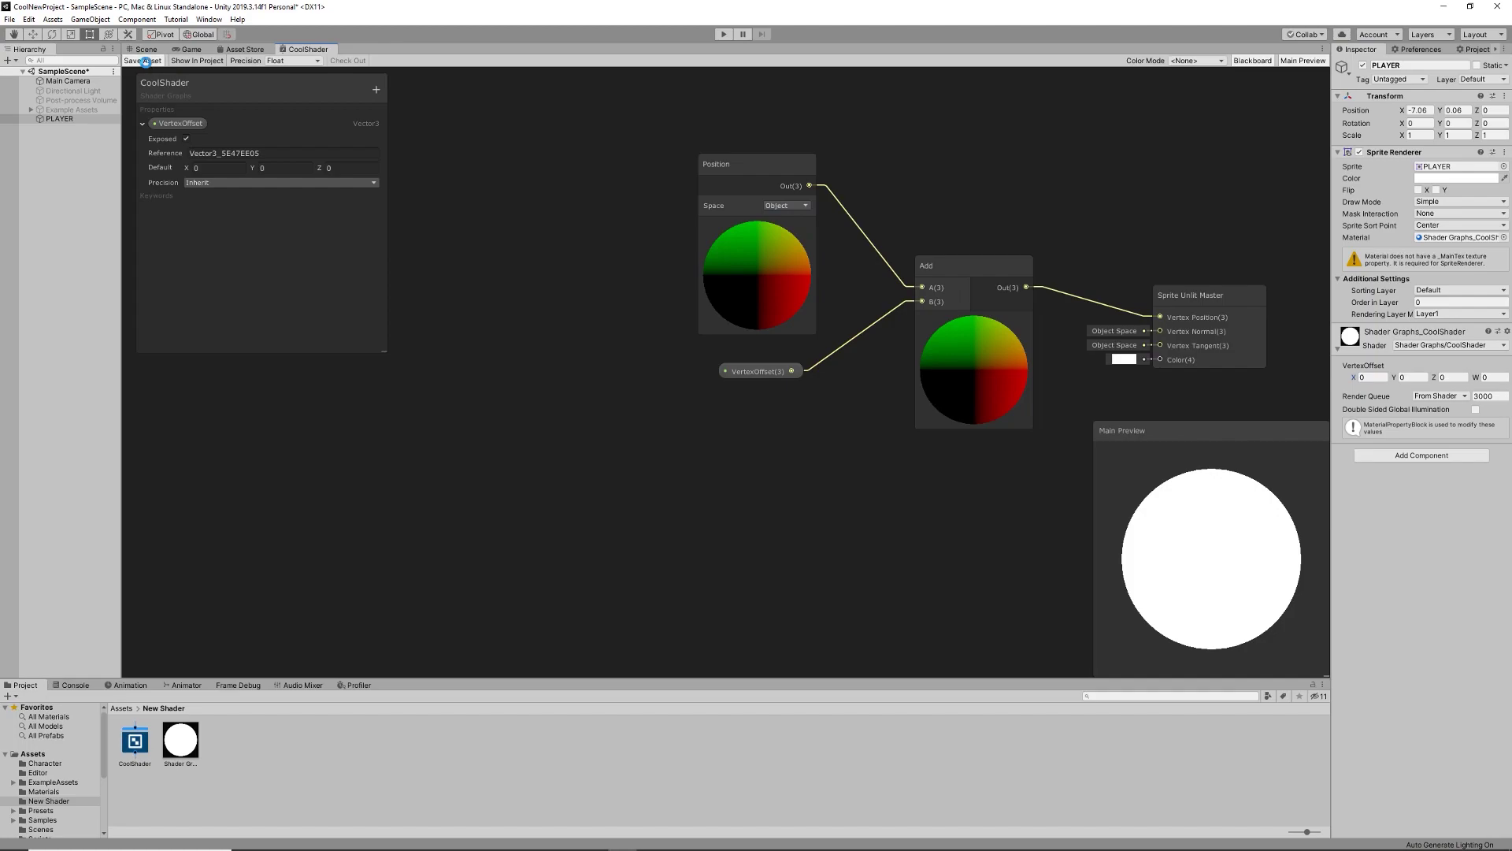
Step: Test the VertexOffset X and Y values on the PLAYER sprite in the Scene view, and undo the changes
left_click(138, 51)
middle_click_drag(818, 383, 788, 390)
scroll(760, 392, "up", 6)
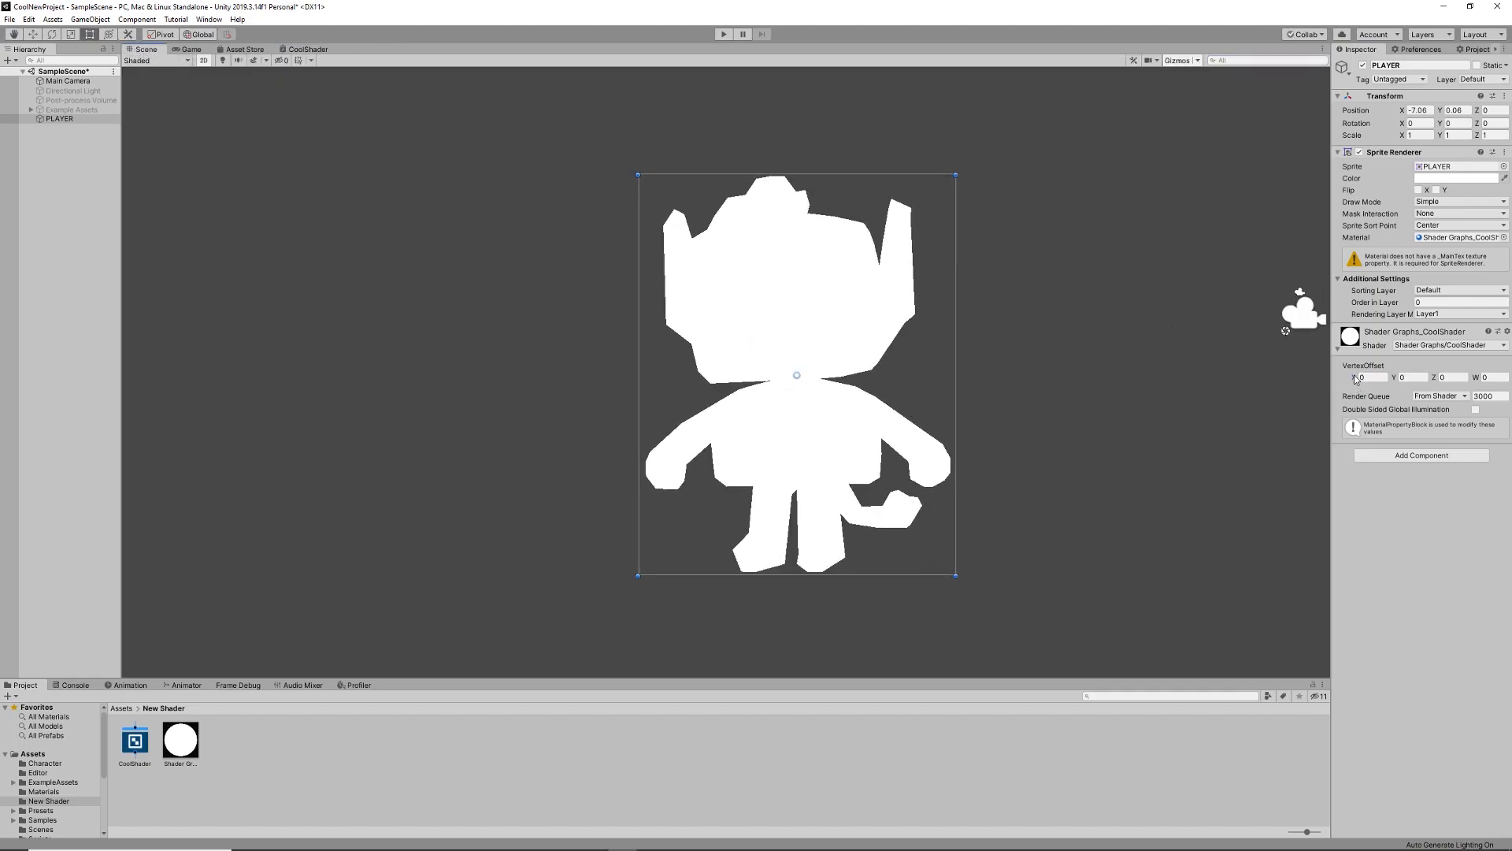
left_click_drag(1358, 379, 1103, 370)
key("ctrl+z")
left_click_drag(1398, 378, 1298, 373)
key("ctrl+z")
key("ctrl+z")
scroll(836, 315, "down", 5)
middle_click_drag(827, 315, 727, 321)
scroll(721, 322, "up", 1)
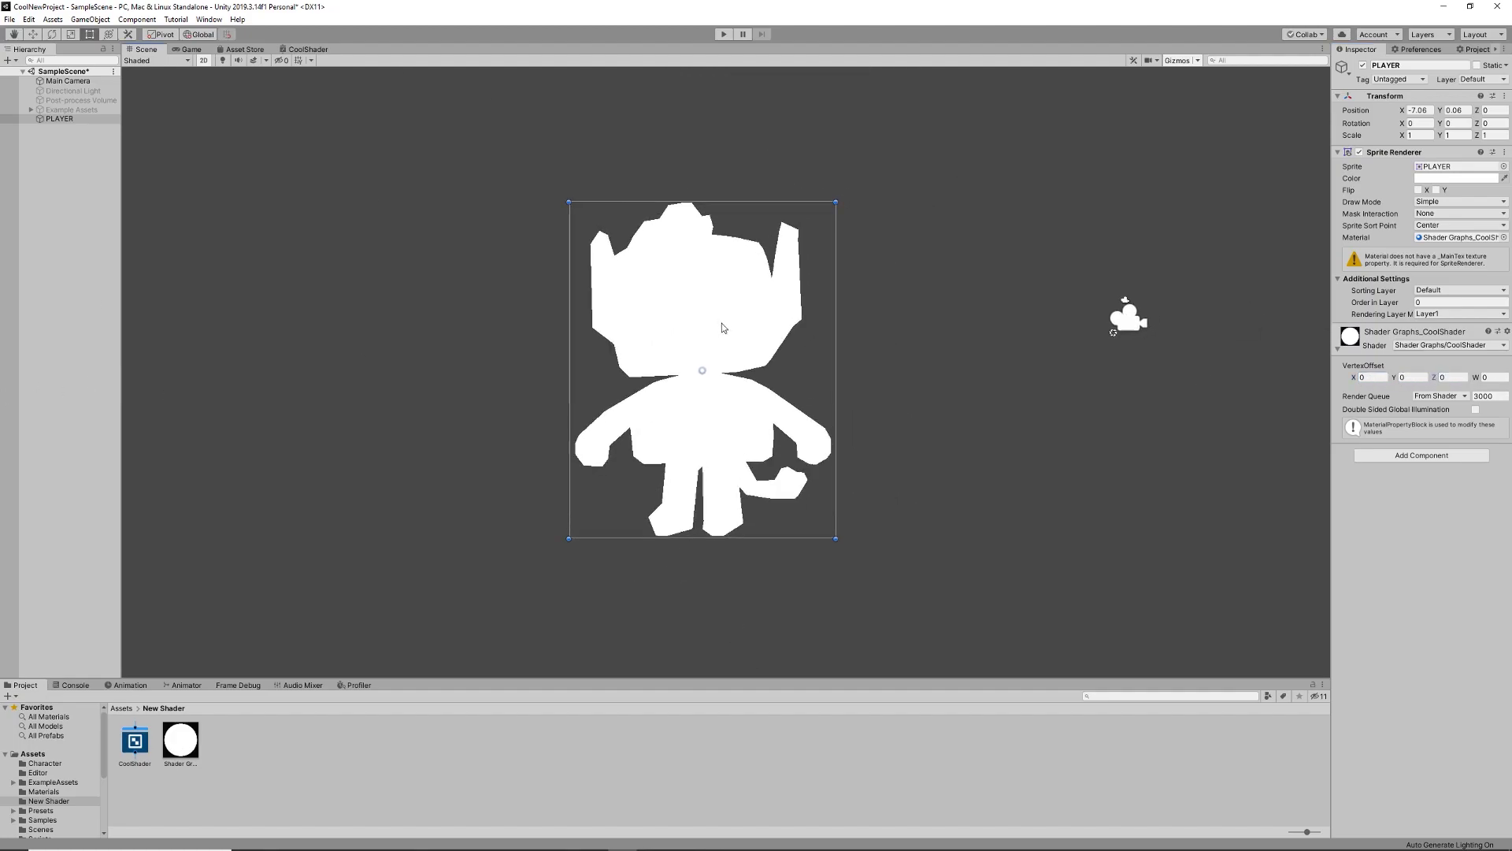
scroll(721, 323, "up", 10)
middle_click_drag(697, 388, 803, 374)
scroll(714, 303, "down", 5)
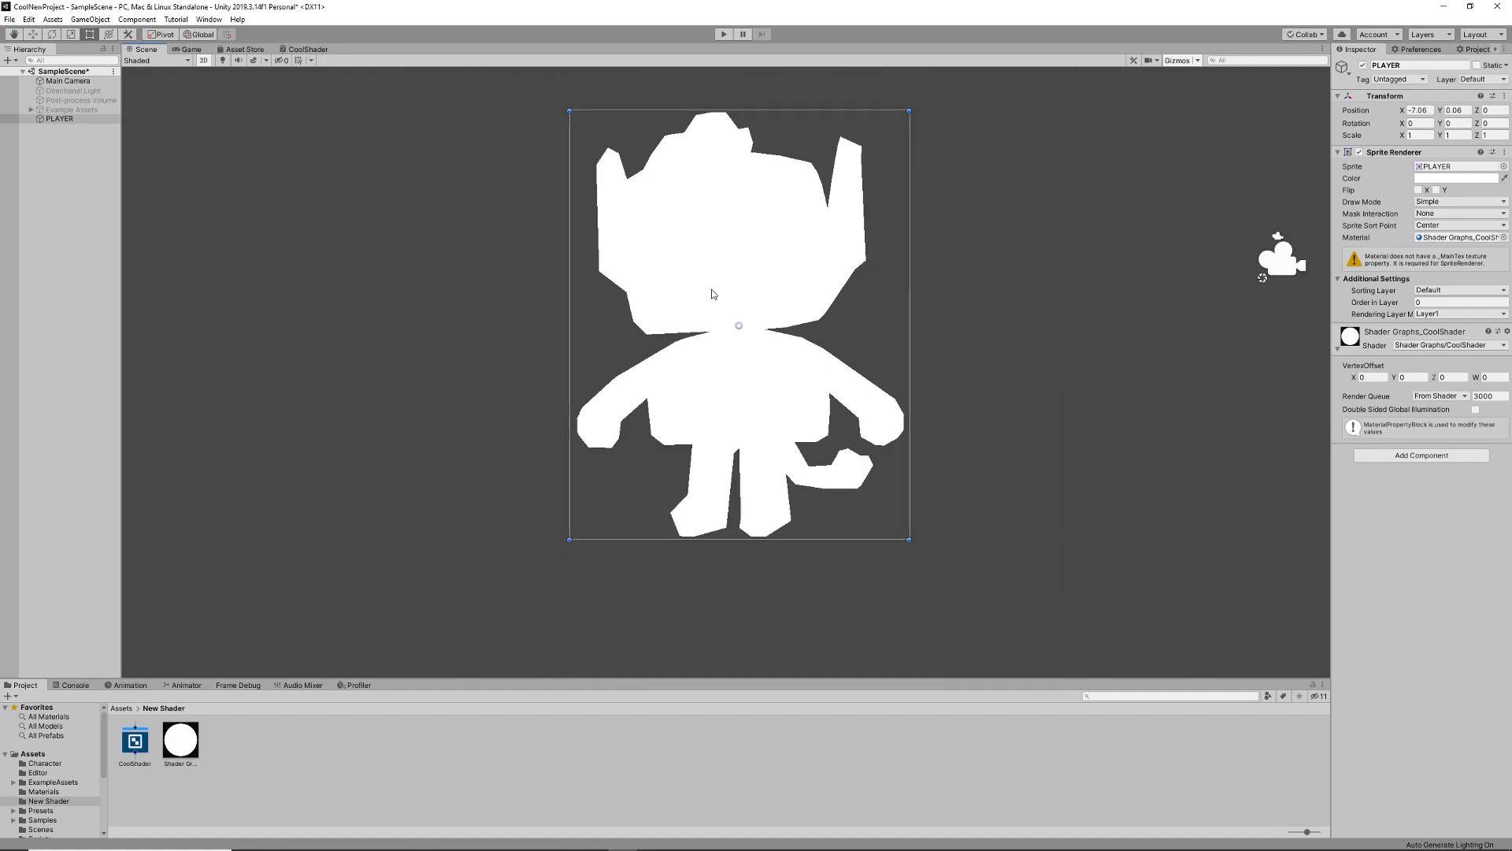
scroll(788, 284, "down", 2)
middle_click_drag(810, 276, 841, 280)
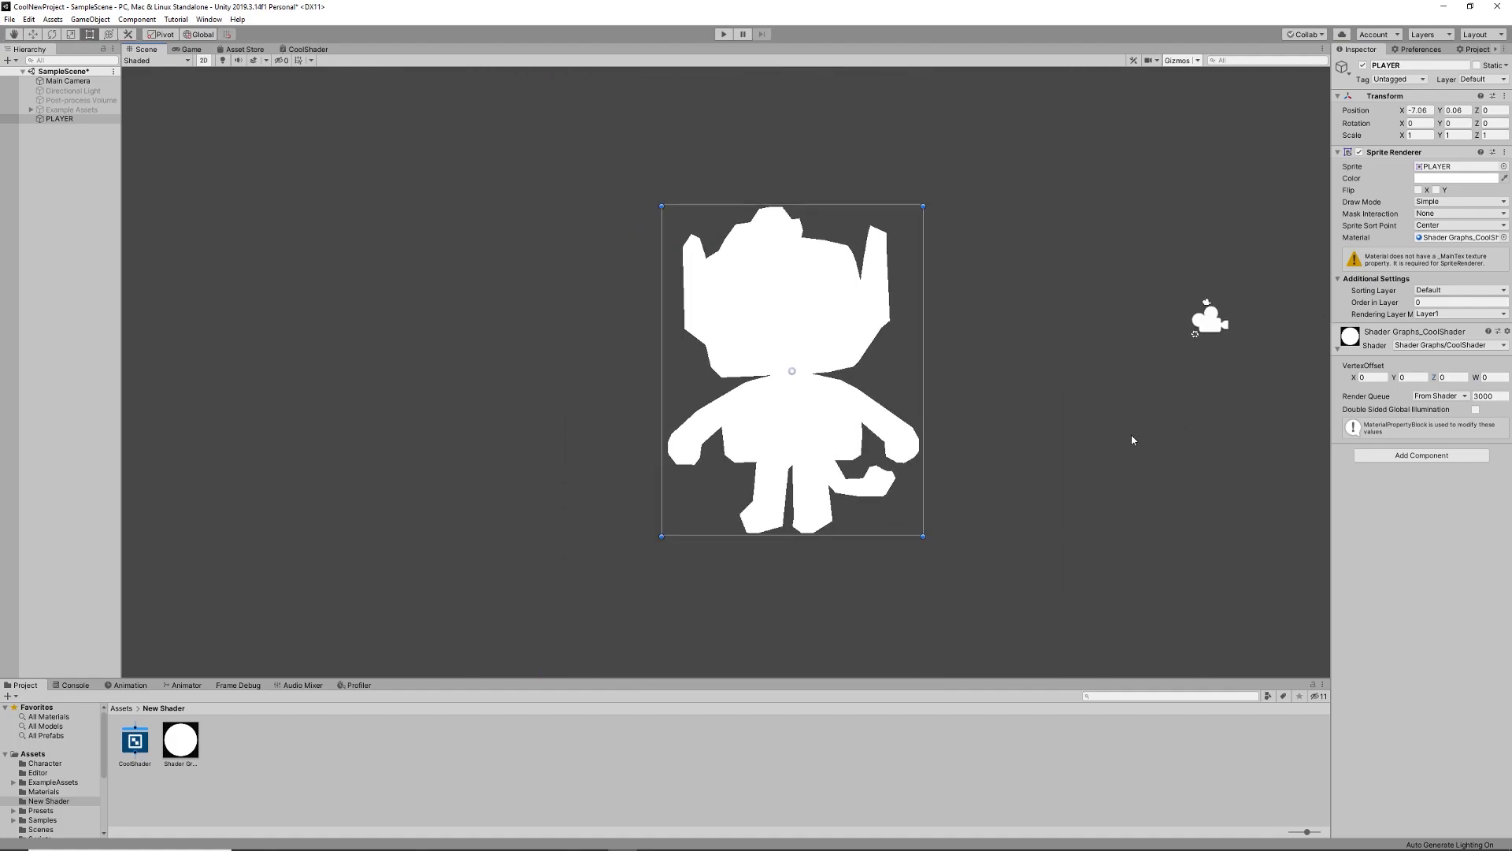
Step: Switch back to the CoolShader graph in the shader editor
left_click(308, 49)
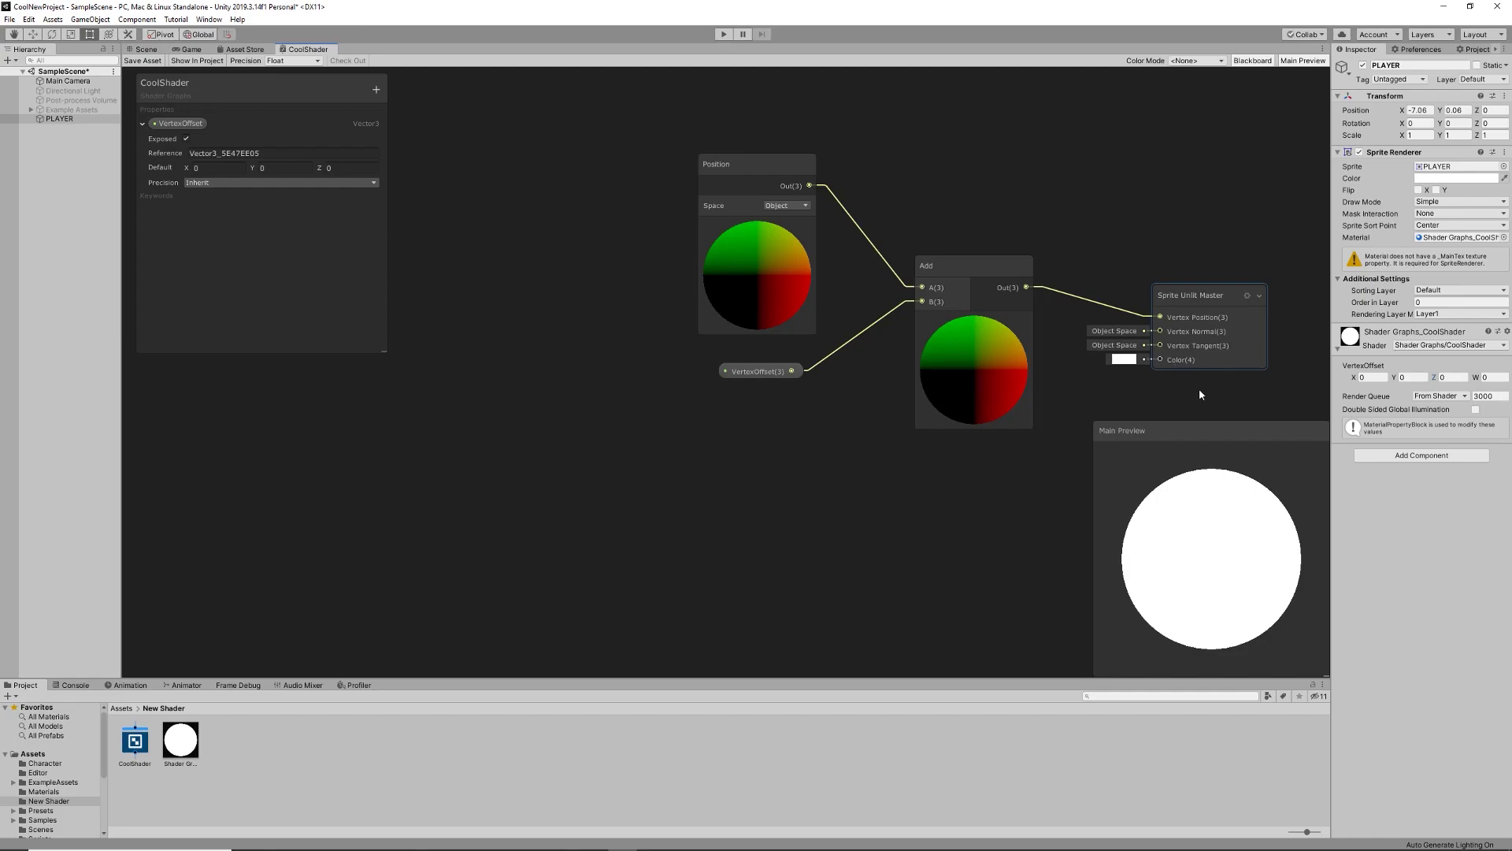
right_click(946, 438)
left_click(991, 496)
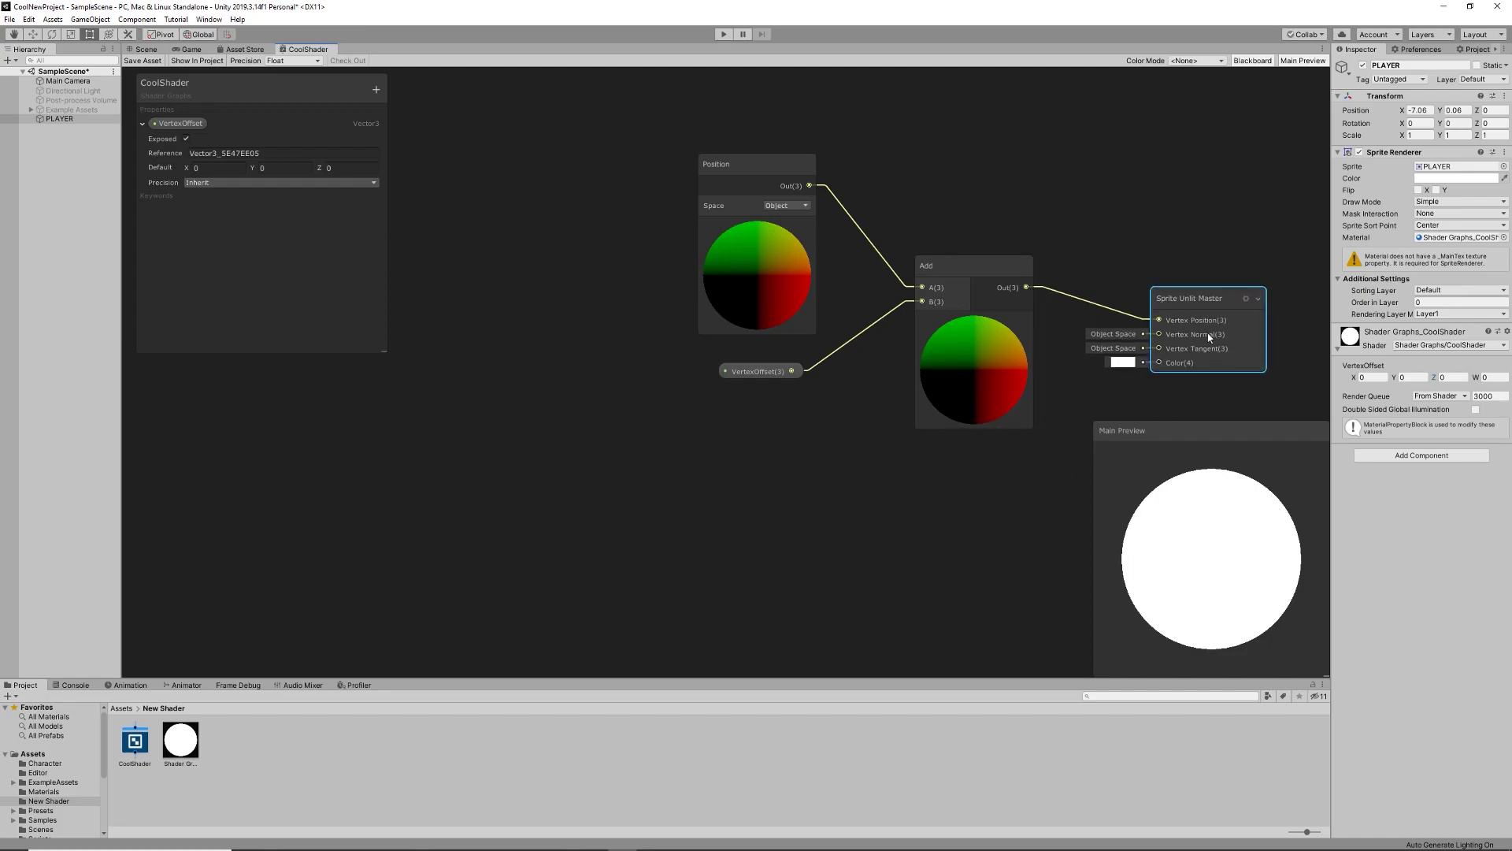
Step: Move the Sprite Unlit Master node down, below and to the right of the Add node
left_click_drag(1205, 330, 1155, 508)
middle_click_drag(835, 574, 540, 514)
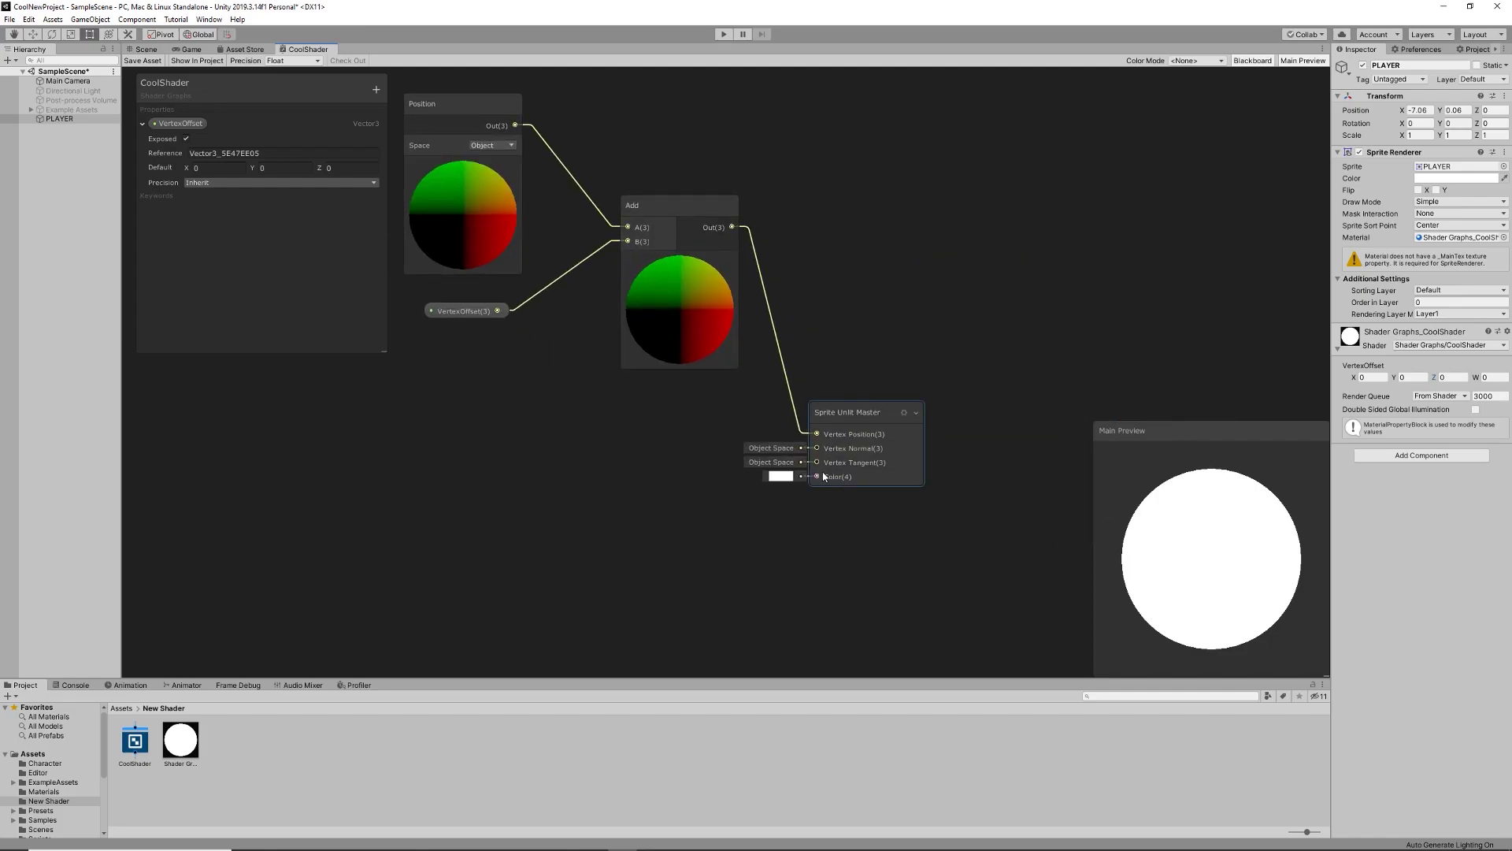
left_click_drag(859, 411, 889, 402)
left_click(617, 527)
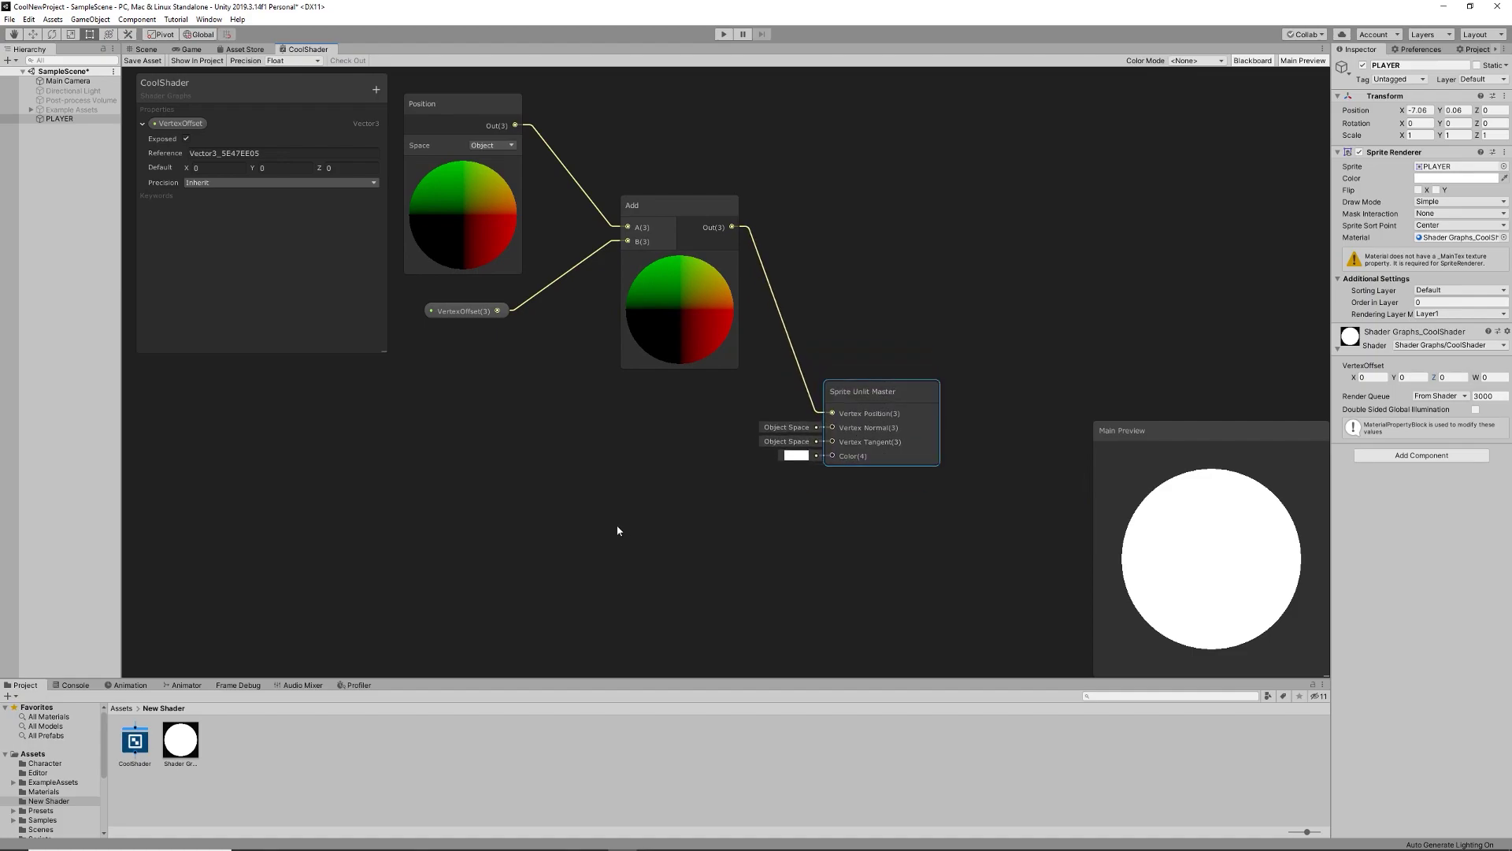
Step: Add a Texture2D property named MainTex to the CoolShader blackboard
left_click(376, 90)
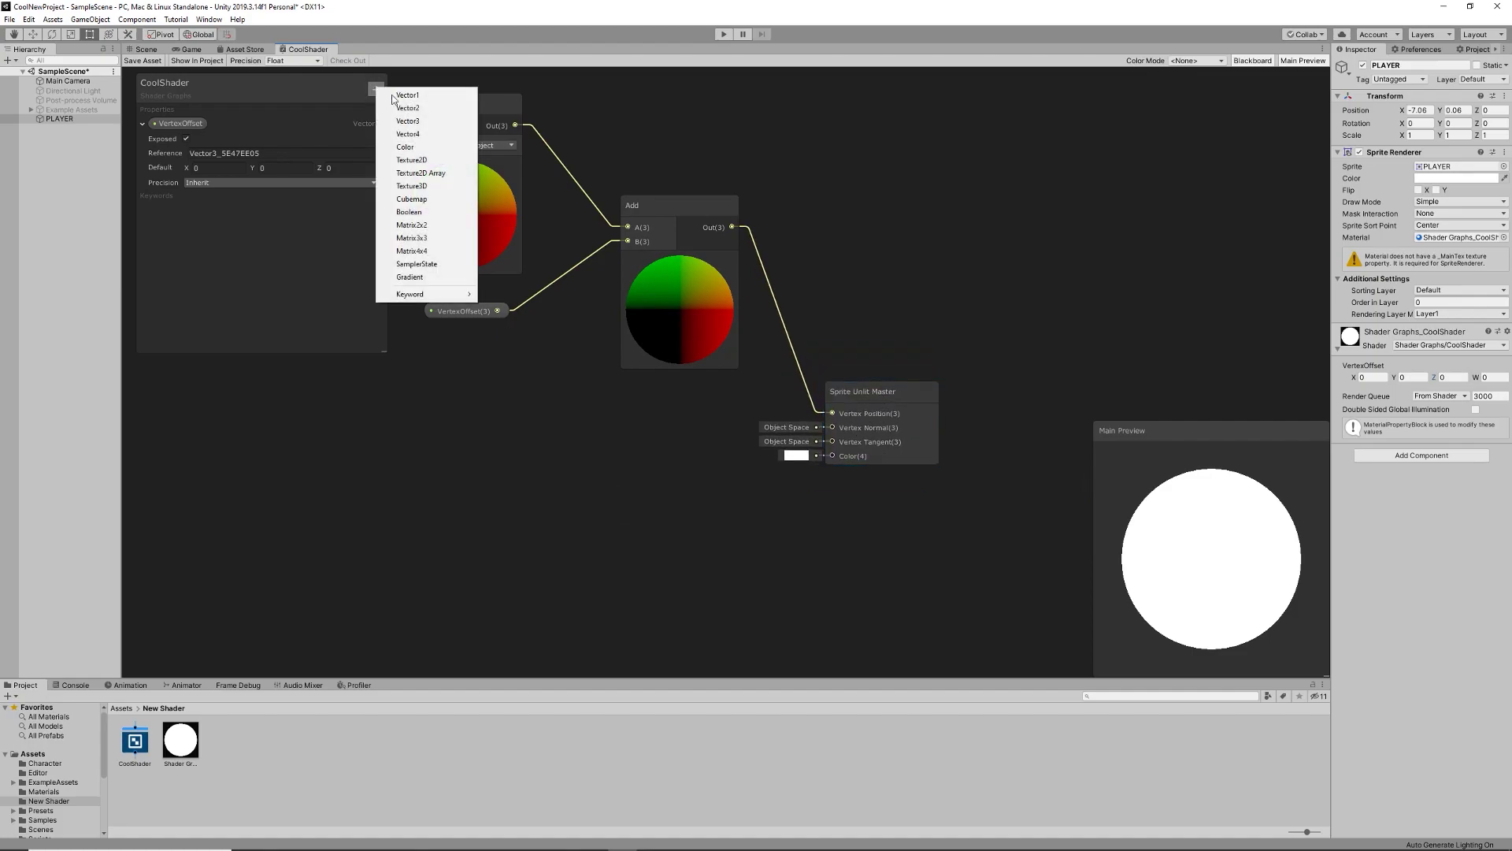
left_click(432, 163)
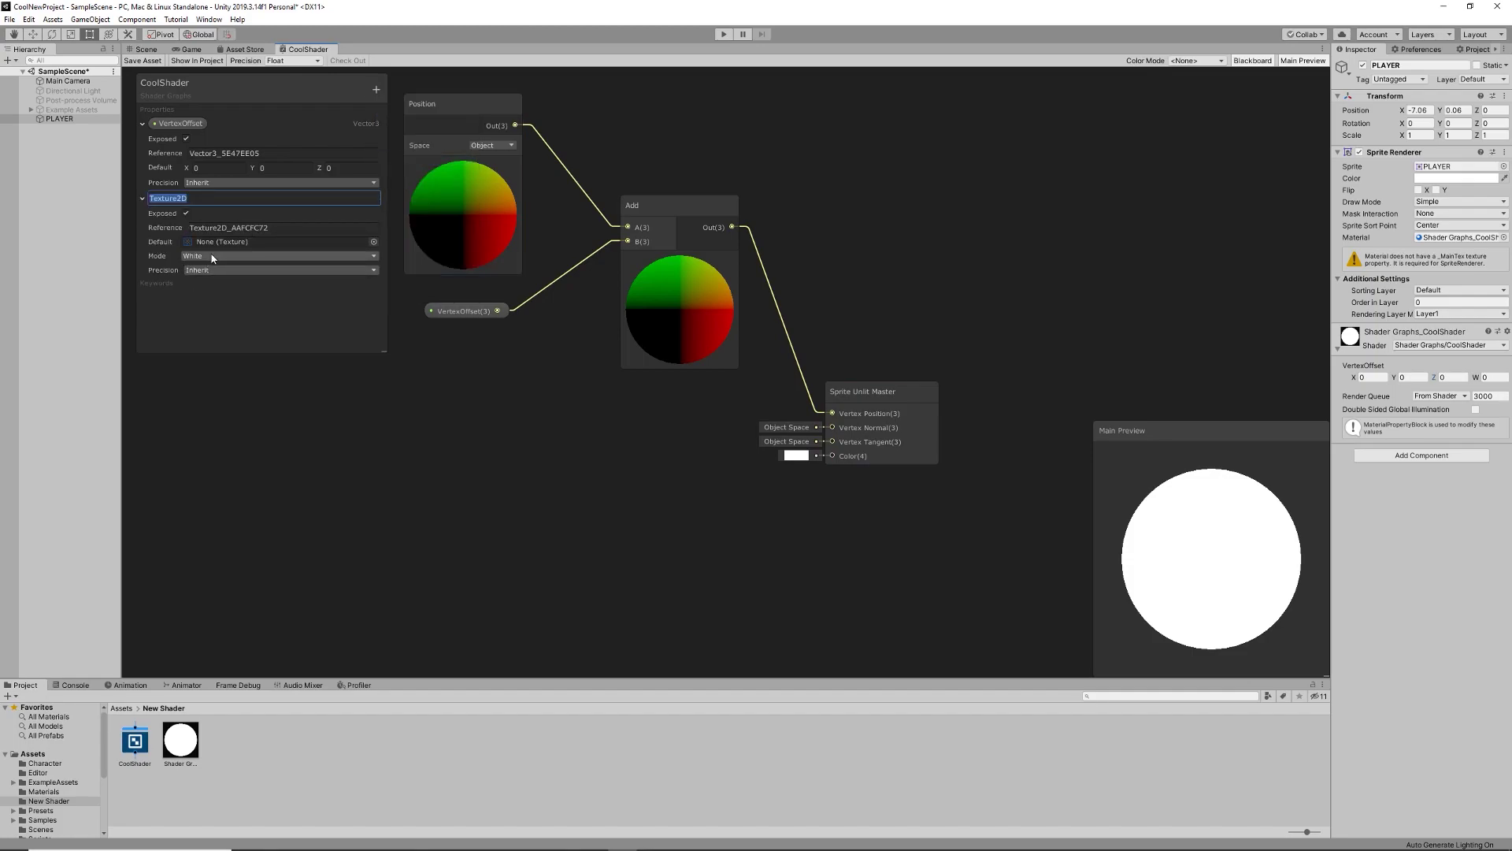
type("MainTex")
key("Return")
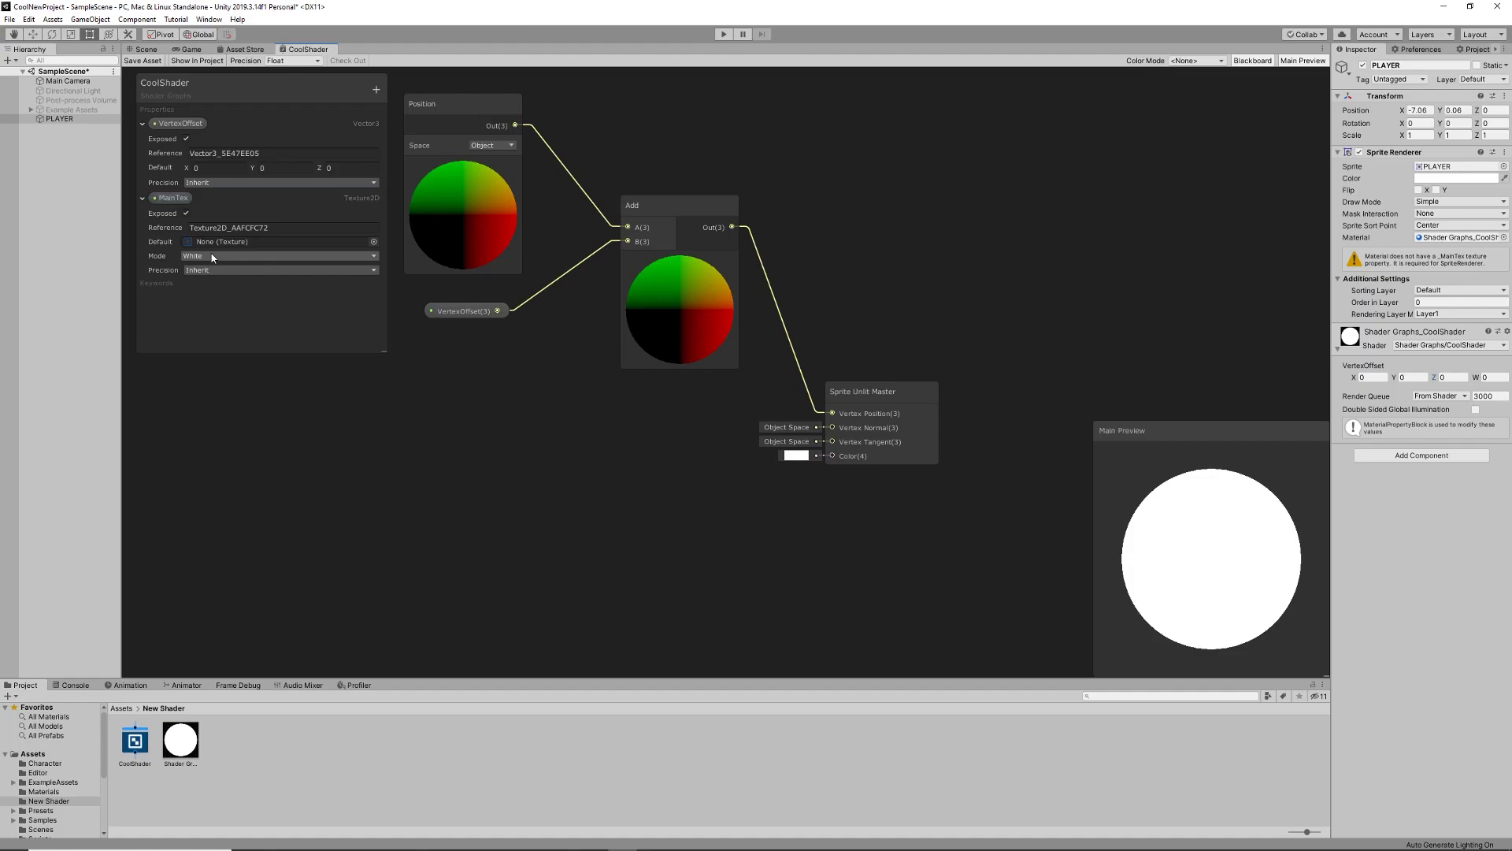
Step: Set the MainTex property's Reference to _MainTex
left_click(331, 228)
left_click_drag(329, 227, 35, 225)
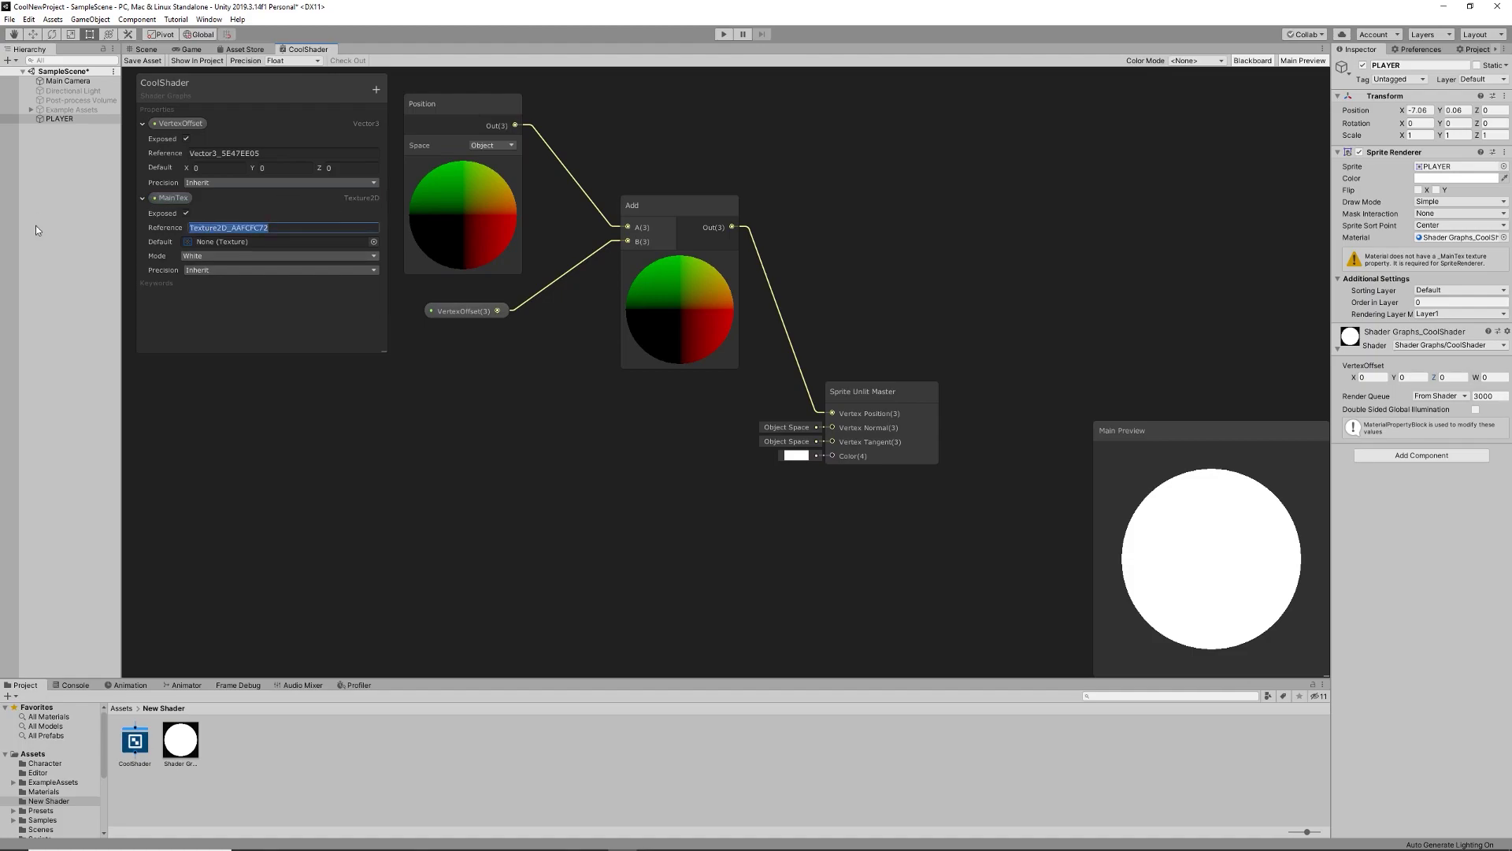
key("BackSpace")
type("_MainTex")
key("Return")
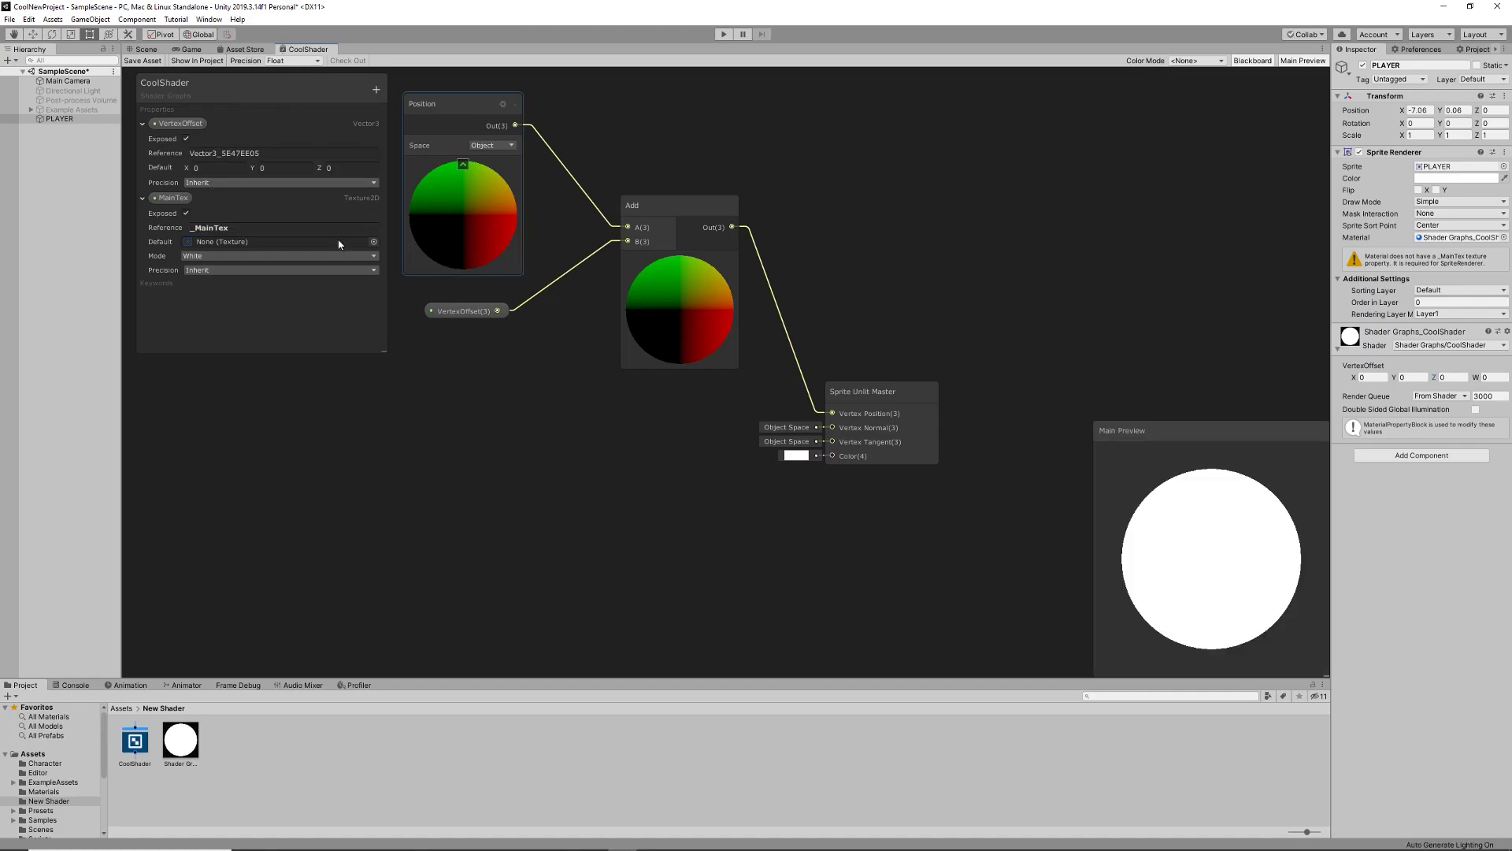
Step: Place a MainTex property node in the graph below the VertexOffset node, and move the Add node up to make room
left_click_drag(169, 198, 825, 450)
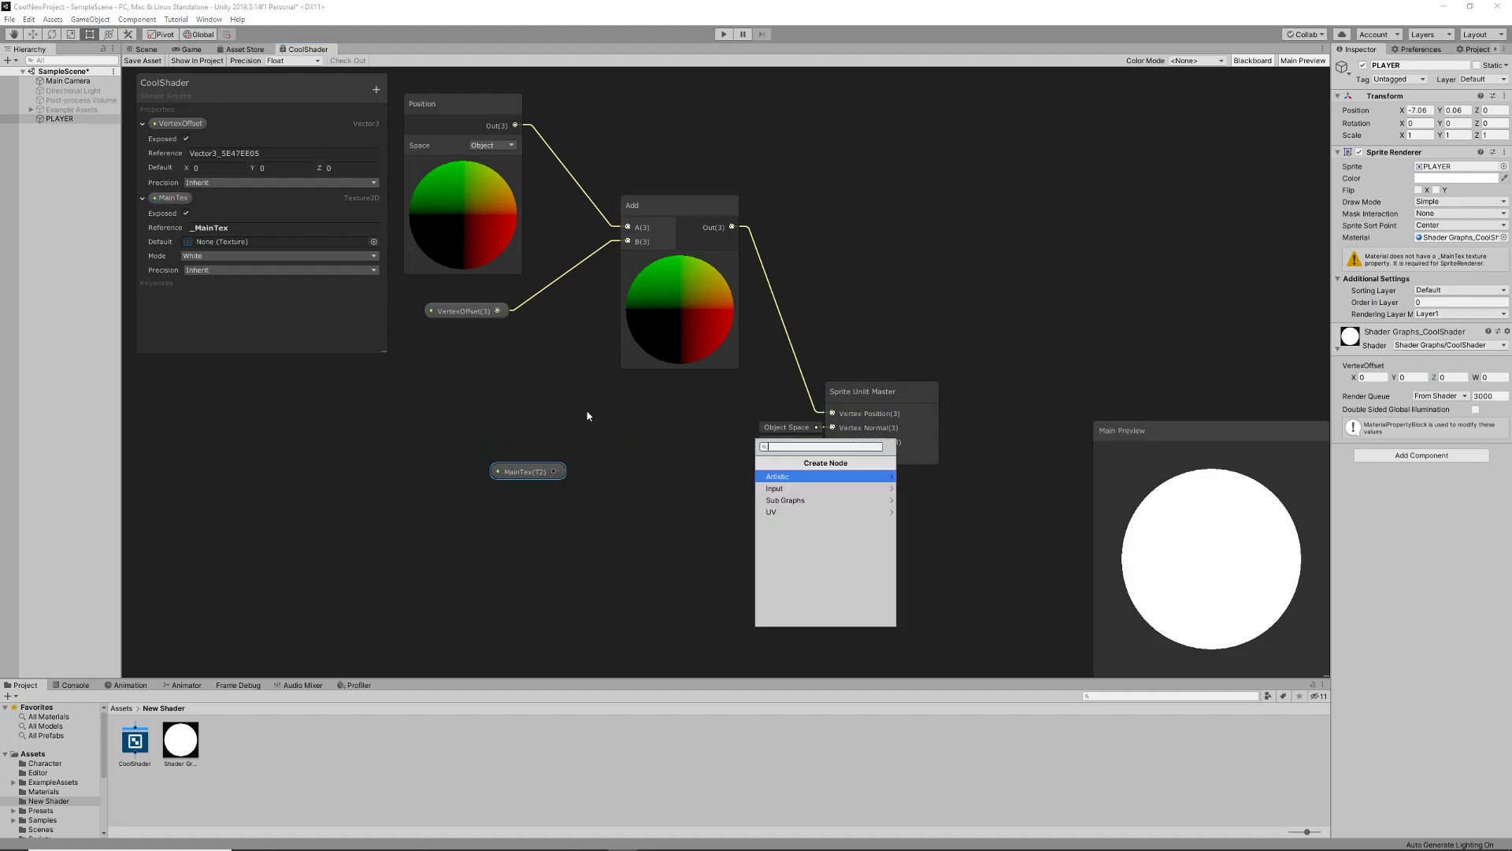
left_click(548, 465)
left_click_drag(549, 464, 625, 512)
left_click_drag(483, 443, 474, 455)
left_click(560, 452)
left_click_drag(688, 206, 673, 133)
left_click(537, 435)
left_click_drag(480, 457, 475, 438)
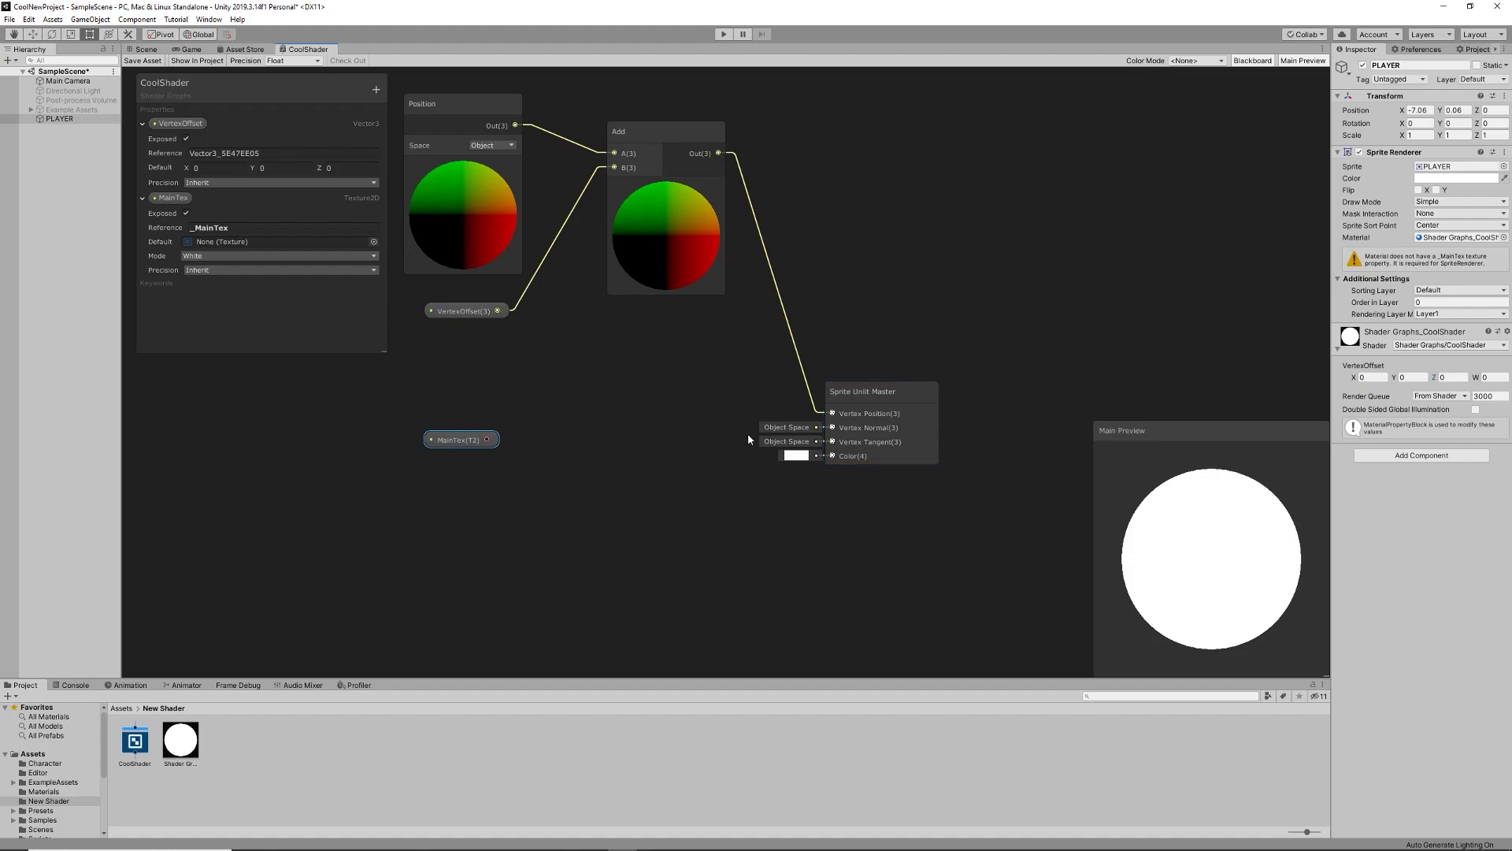
Step: Add a Sample Texture 2D node, feed MainTex into its Texture input, and connect its RGBA output to the master node's Color input
left_click(560, 418)
right_click(560, 420)
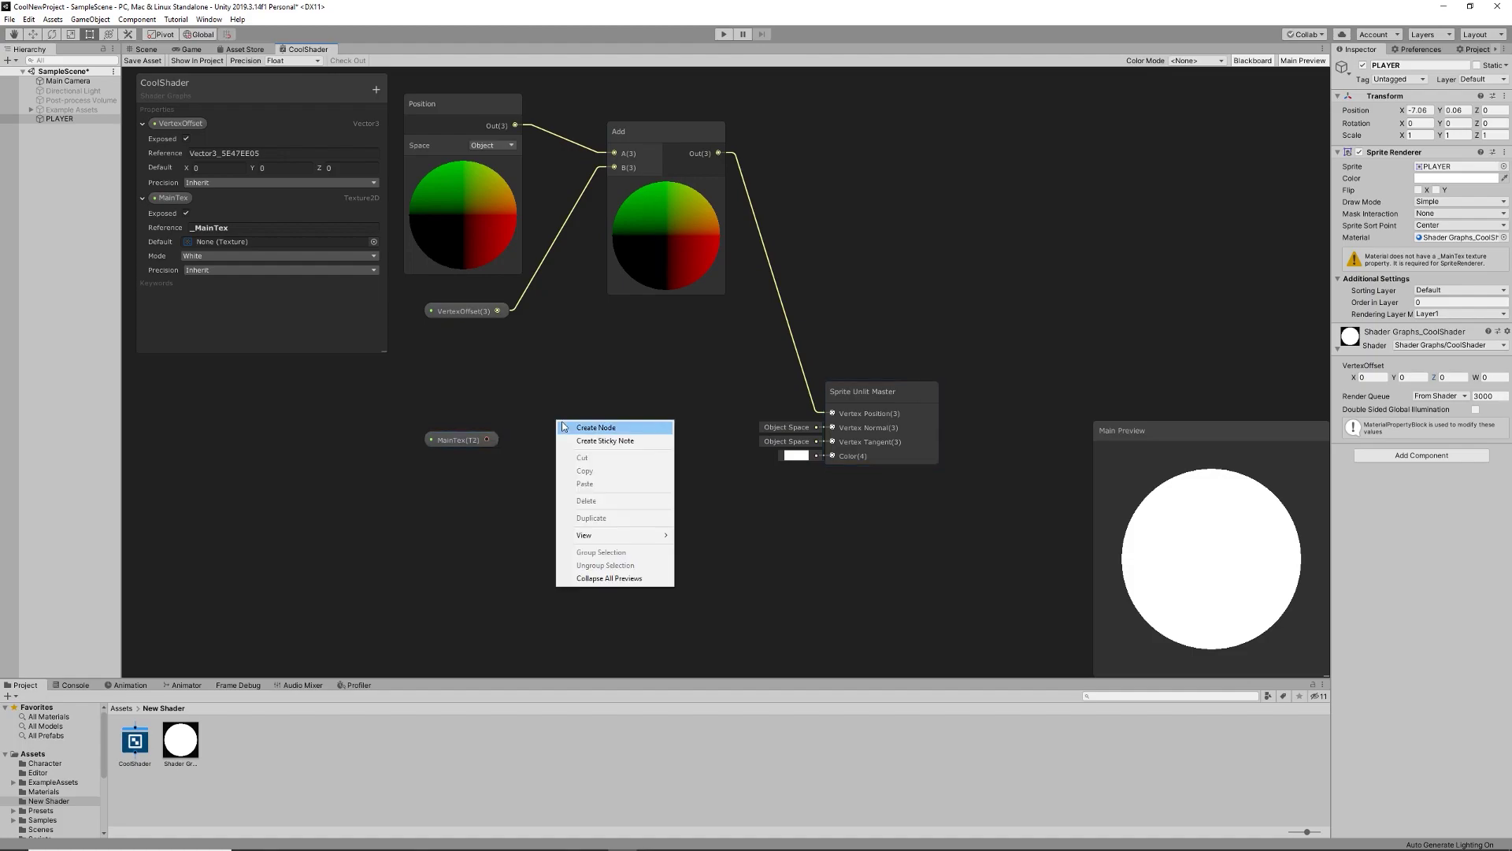
left_click(596, 428)
type("texture sam")
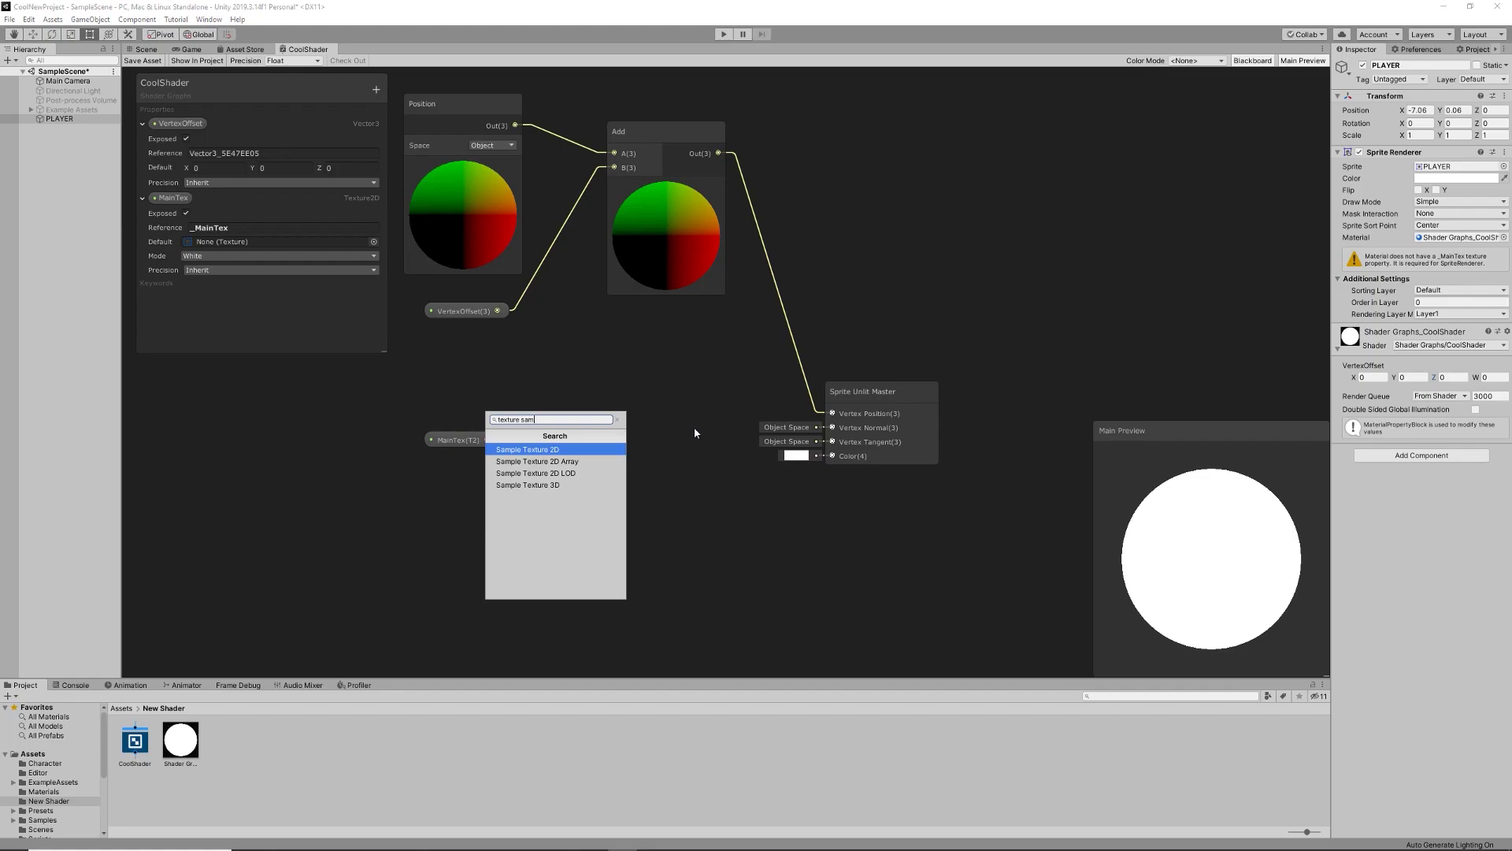
key("Return")
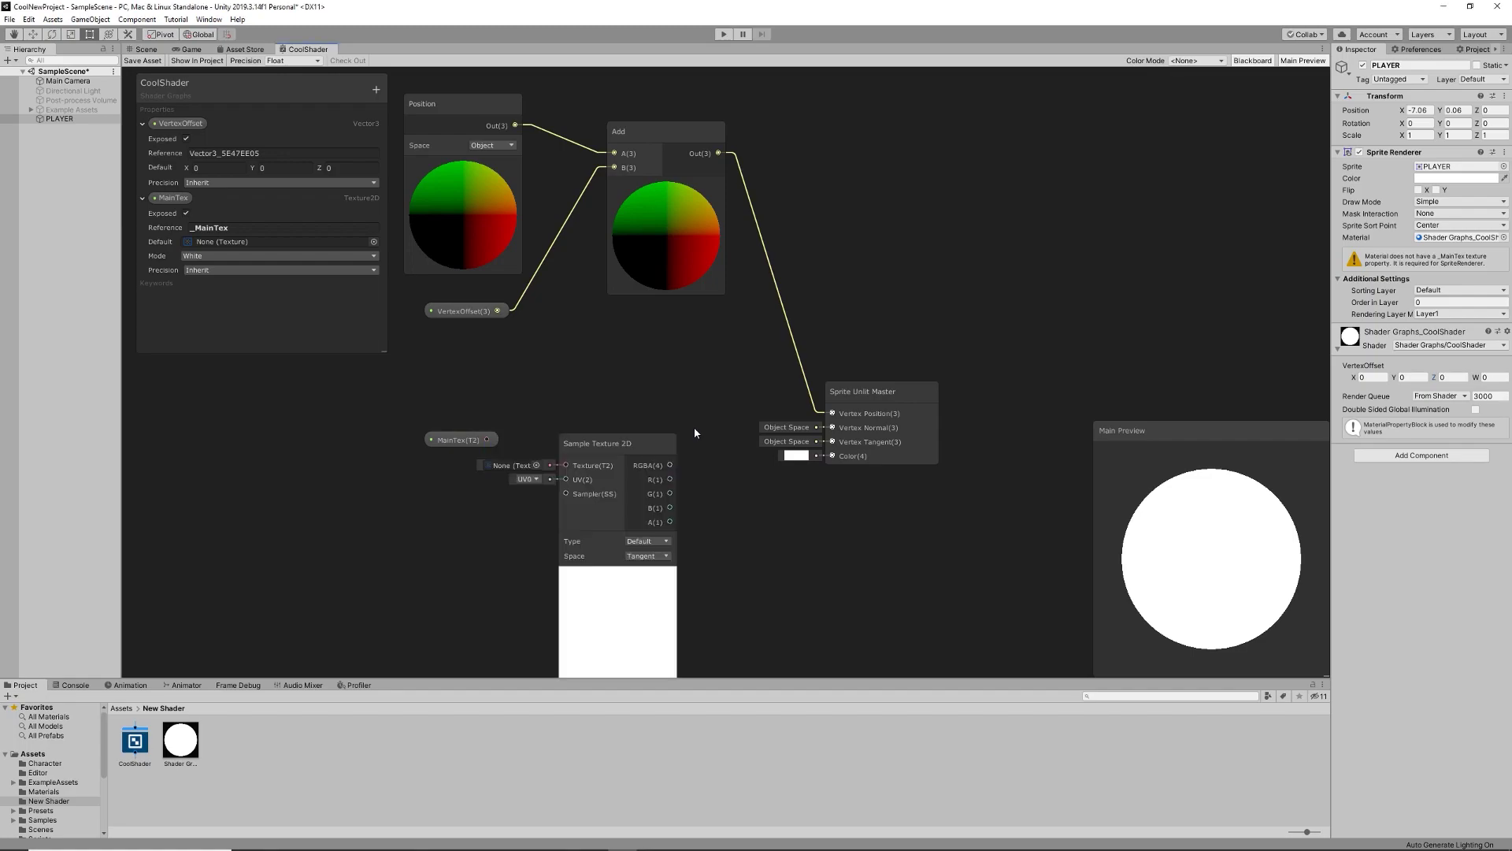
left_click_drag(607, 453, 654, 452)
left_click_drag(488, 447, 832, 455)
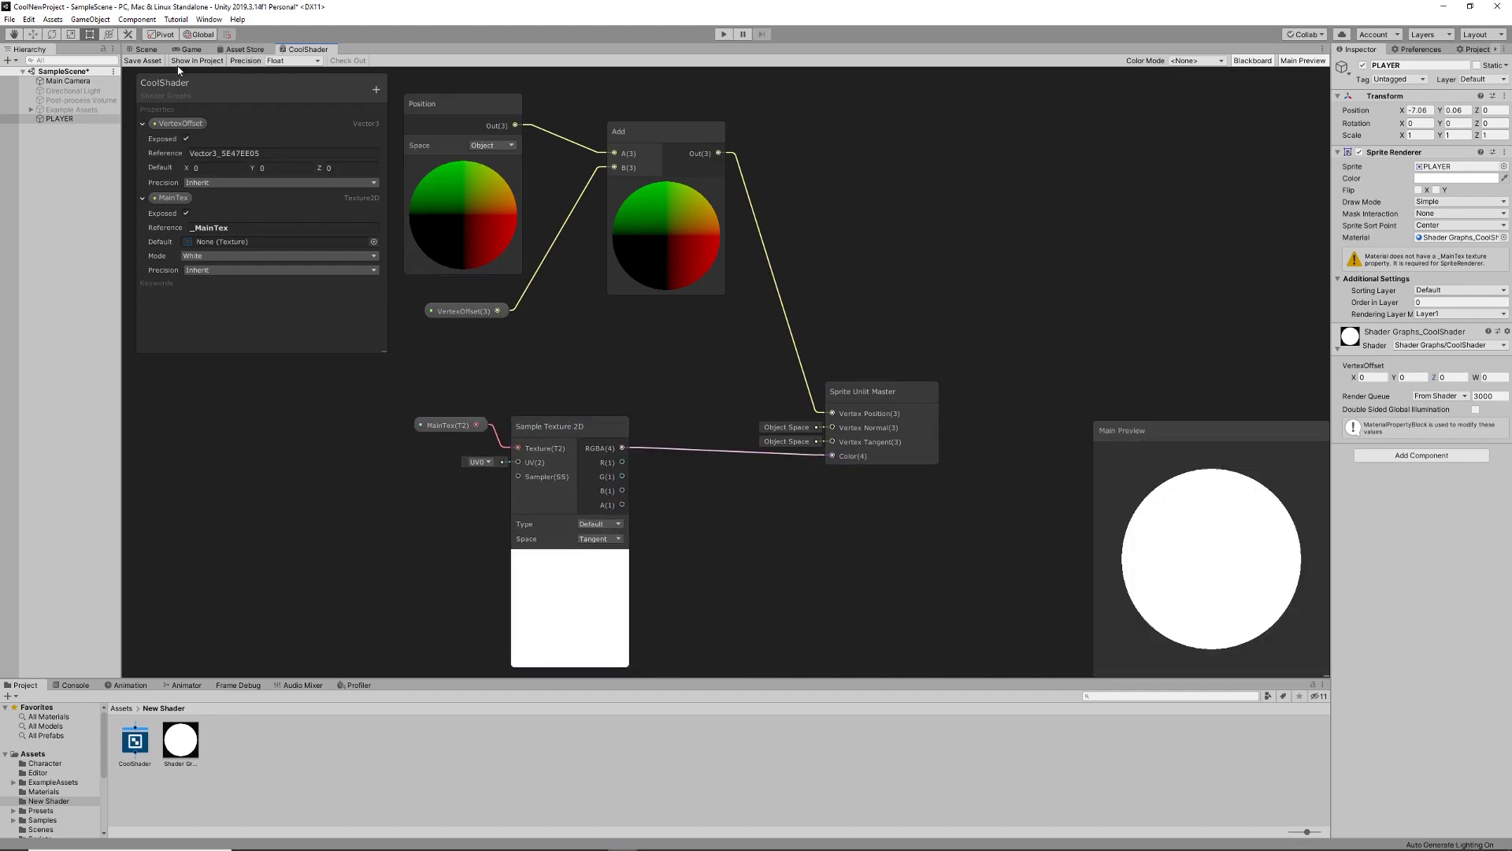
Step: Save the shader asset, test the VertexOffset X value on the PLAYER sprite in the Scene view, and undo that change
left_click(149, 59)
left_click(142, 49)
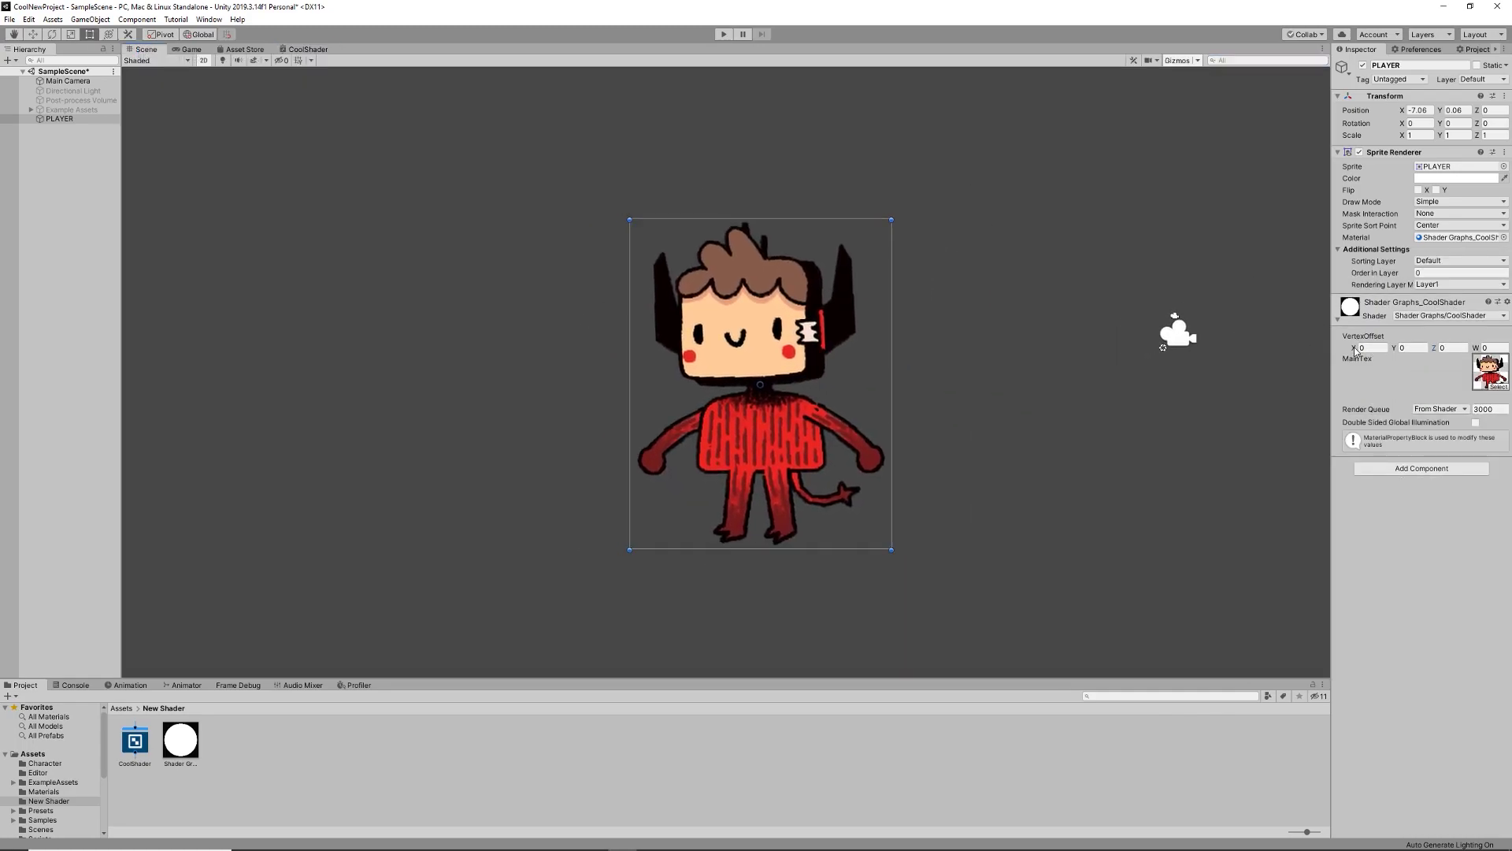
left_click_drag(1354, 348, 1402, 315)
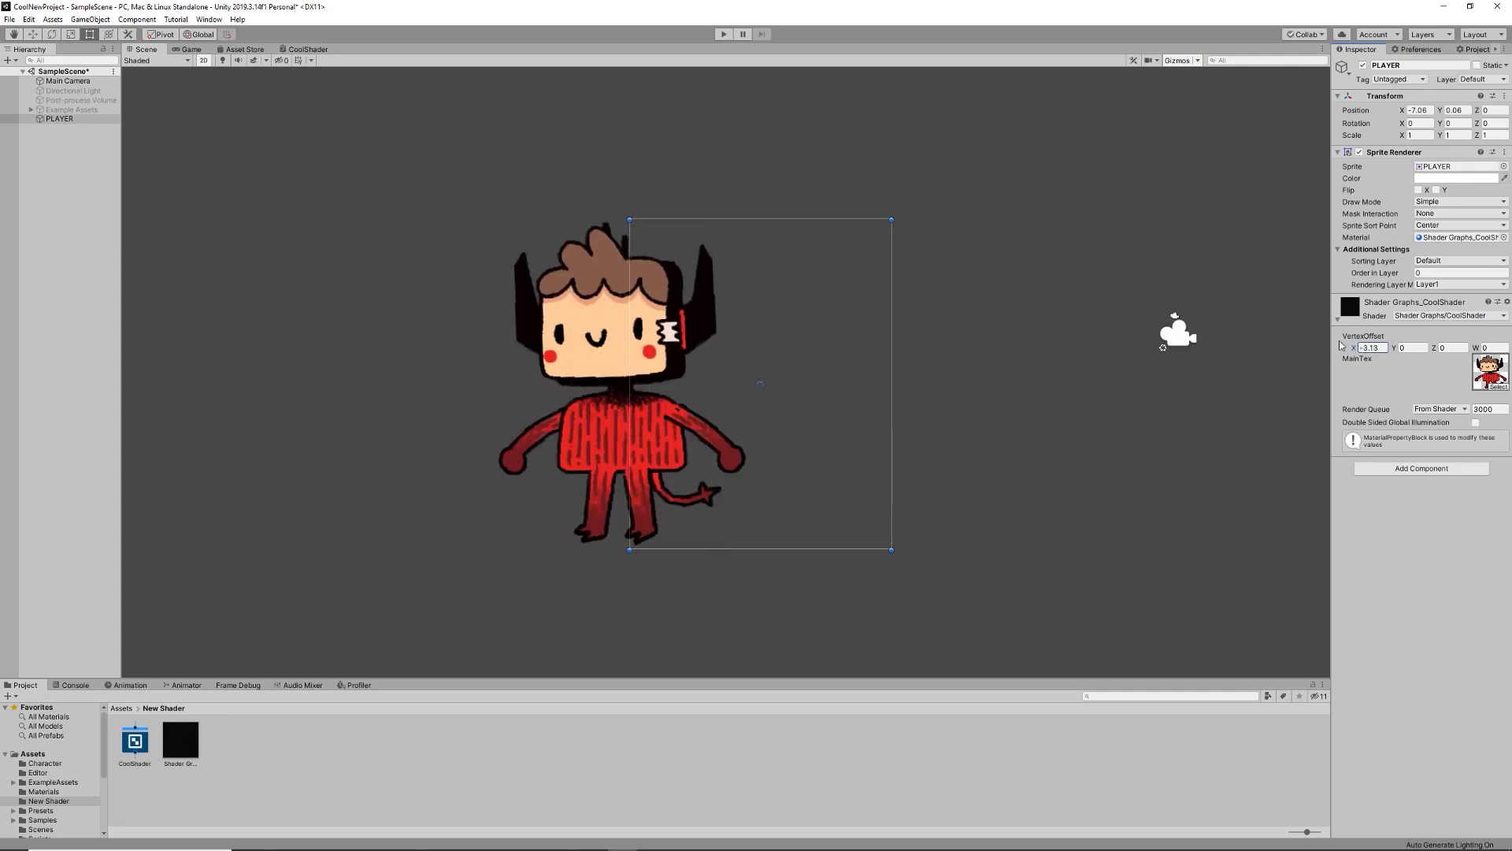
key("ctrl+z")
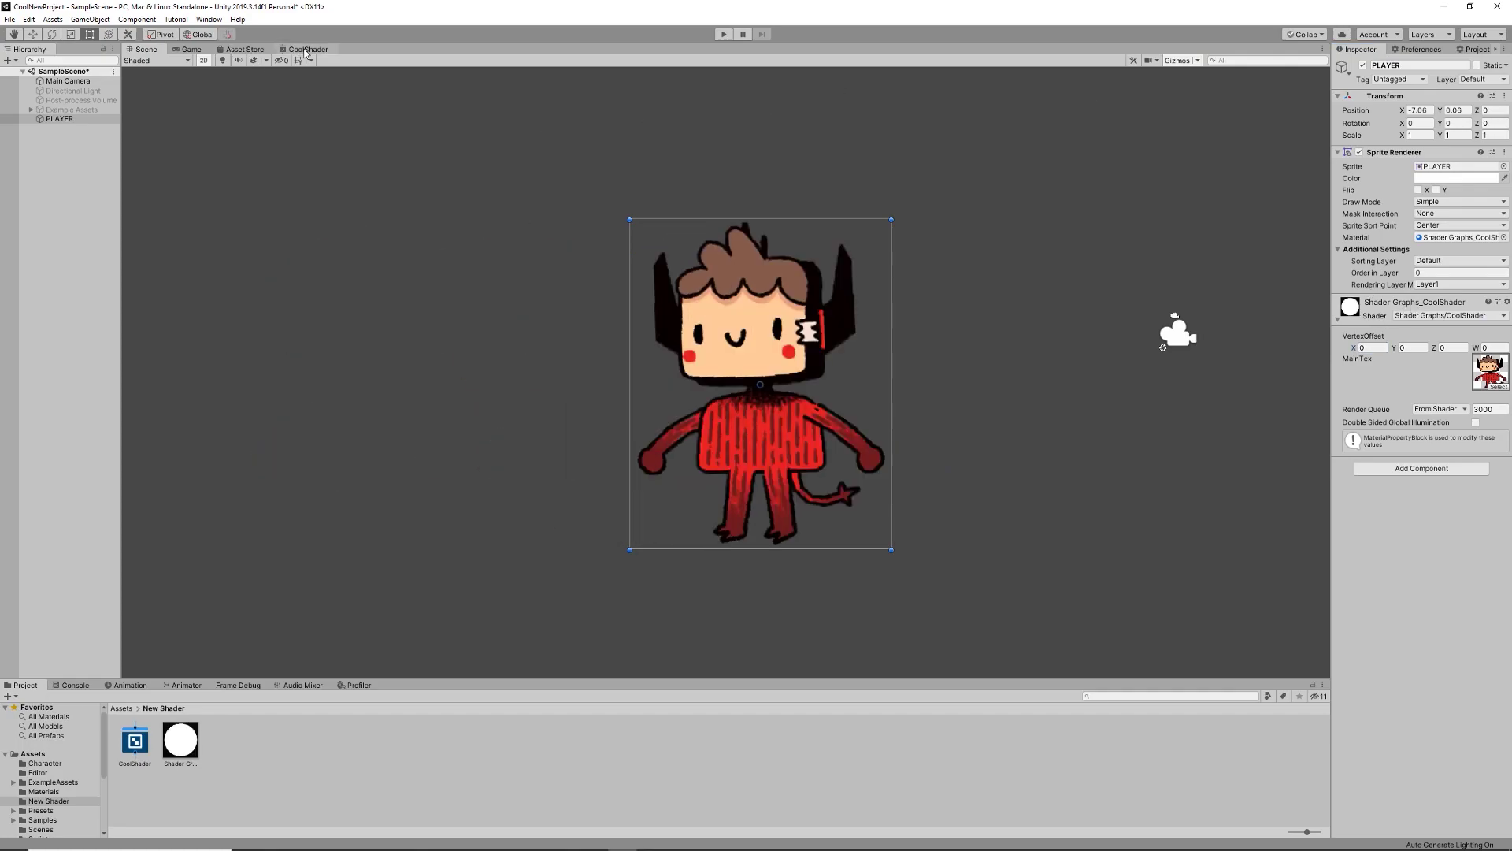
Step: Return to the CoolShader graph and move the Position, VertexOffset and Add nodes up together, farther from the texture nodes
left_click(302, 49)
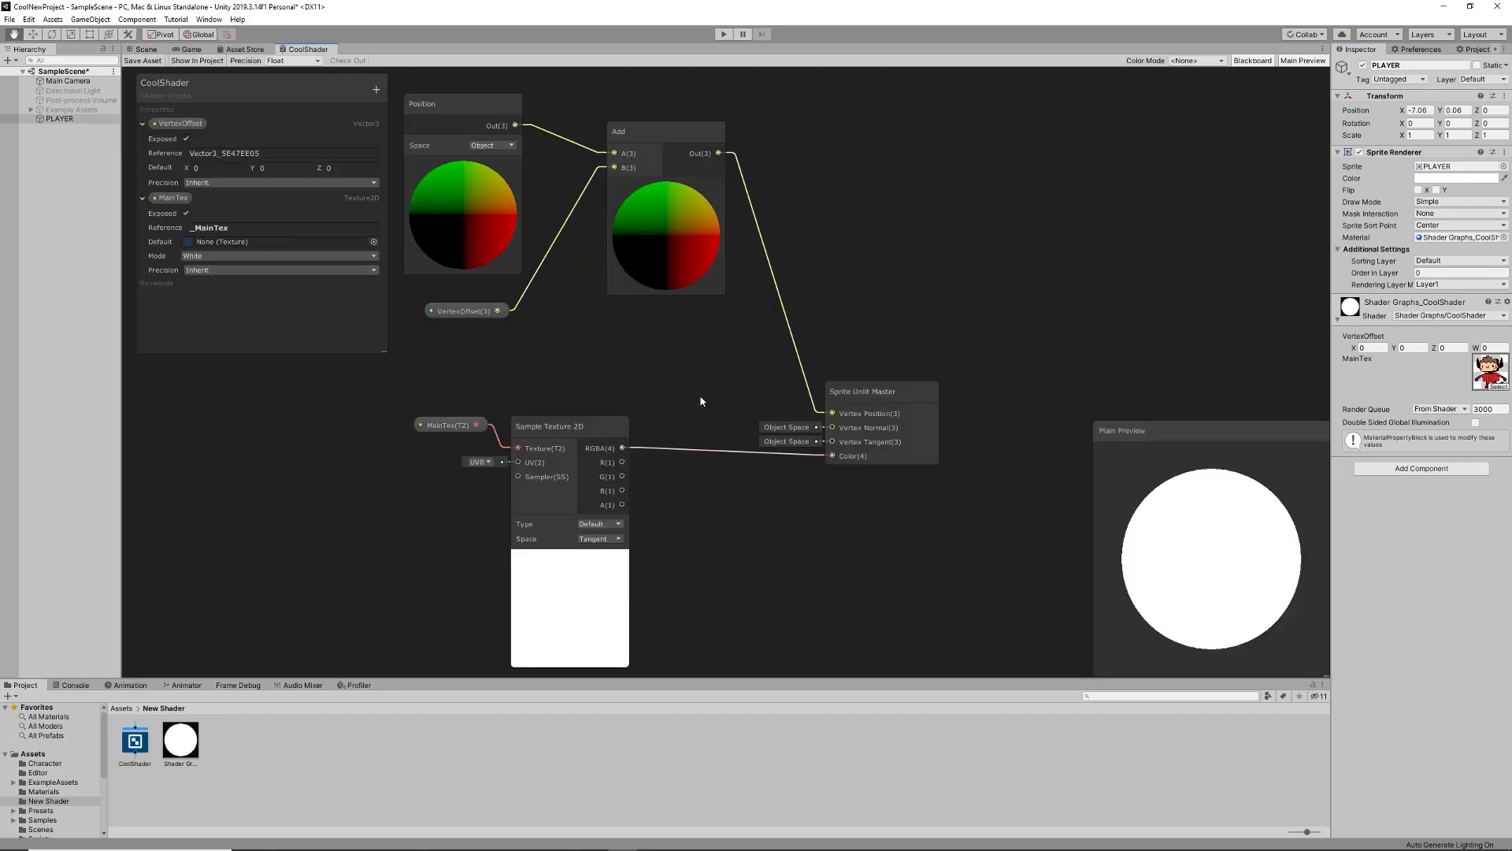
left_click_drag(661, 467, 765, 368, "alt")
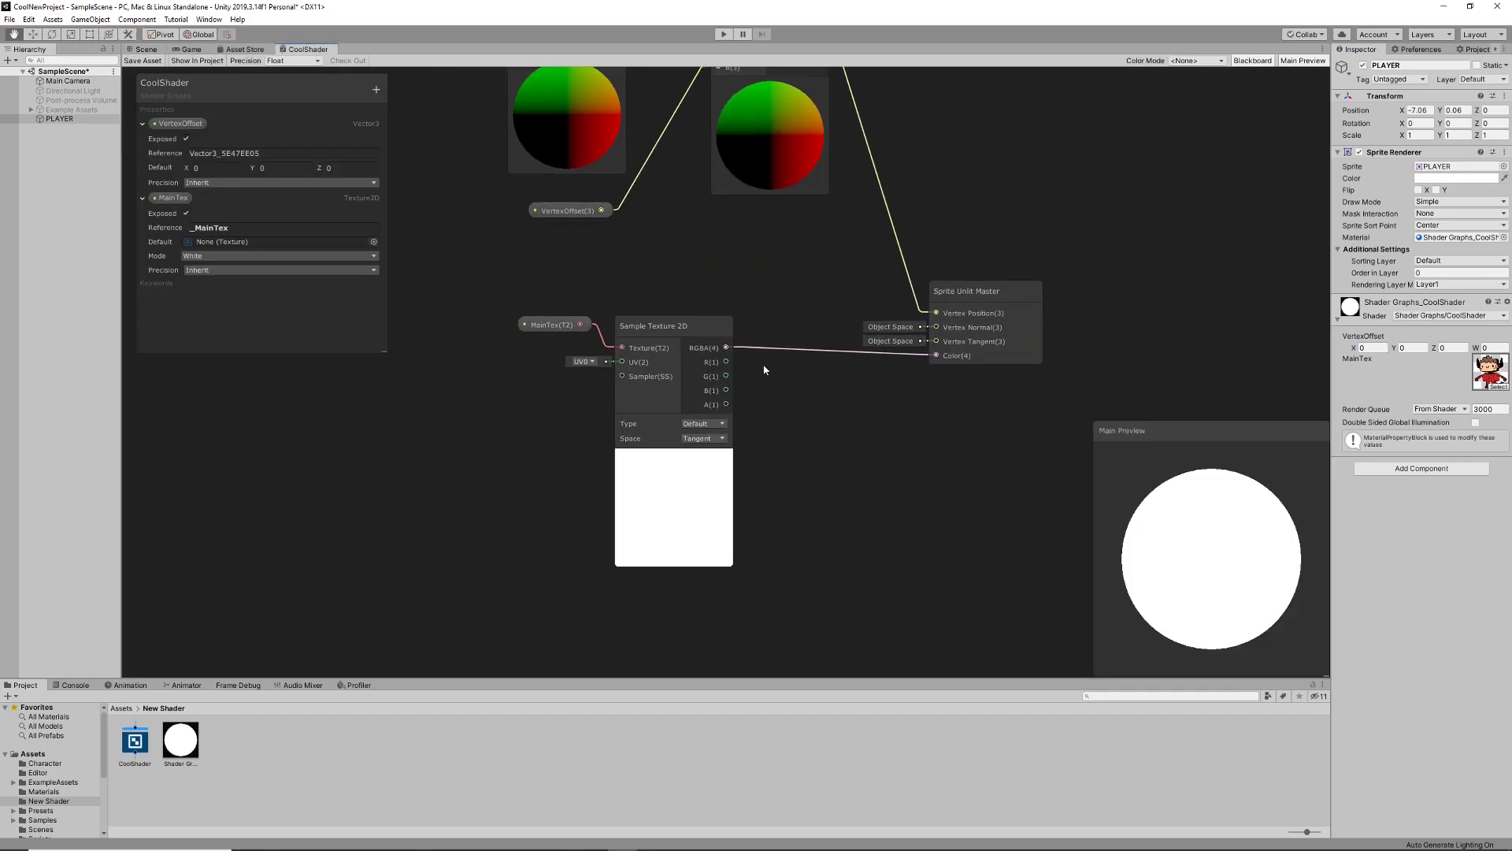
left_click(594, 364)
left_click(578, 361)
left_click_drag(813, 261, 552, 119, "alt")
left_click_drag(755, 171, 755, 126)
left_click(732, 406)
left_click_drag(723, 465, 797, 278, "alt")
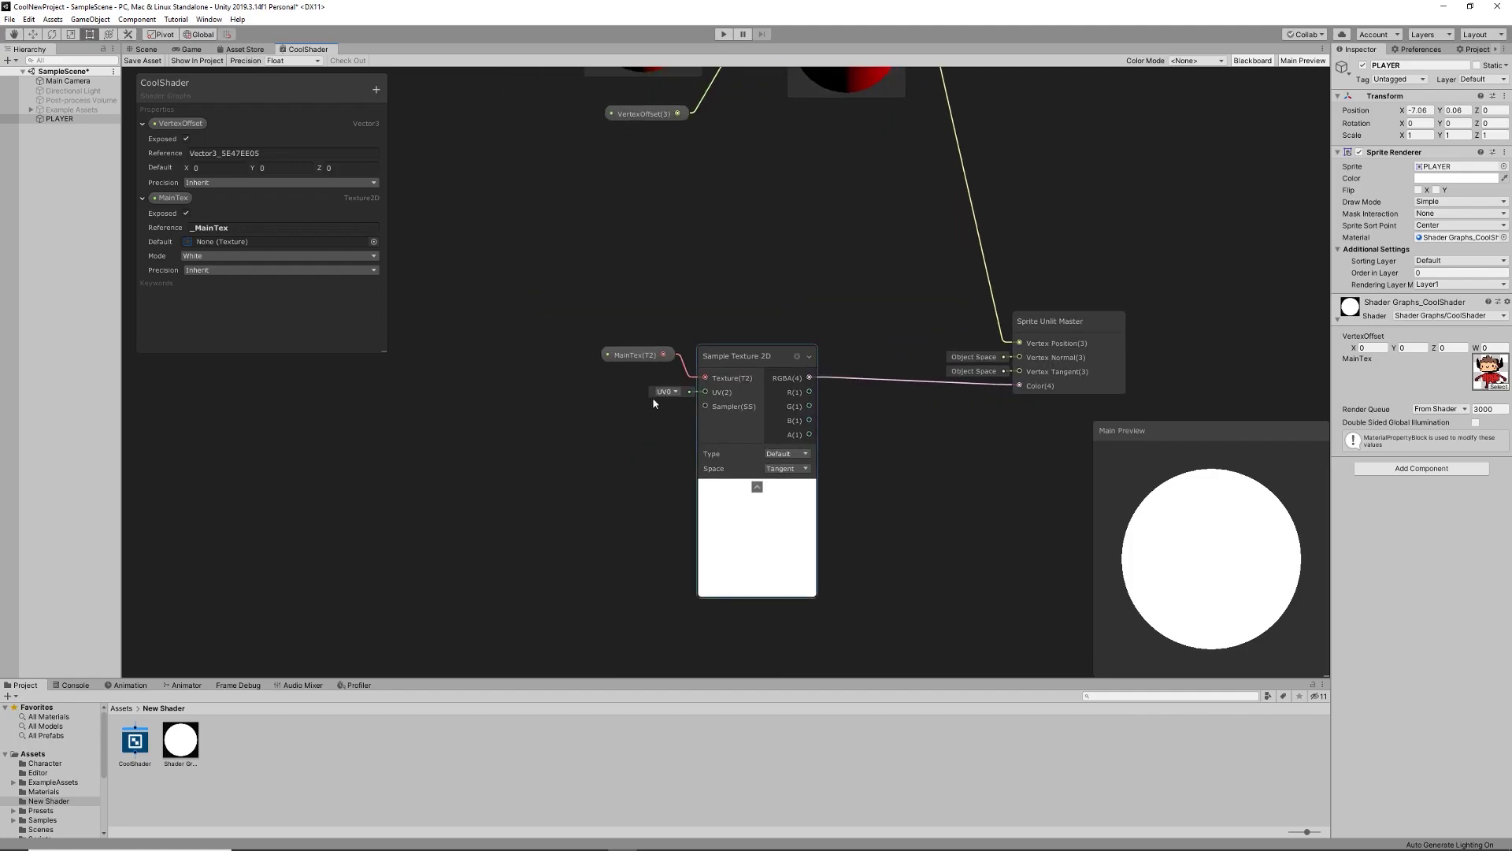
Step: Add a UV node to the graph, to the left of the Sample Texture 2D node
right_click(610, 424)
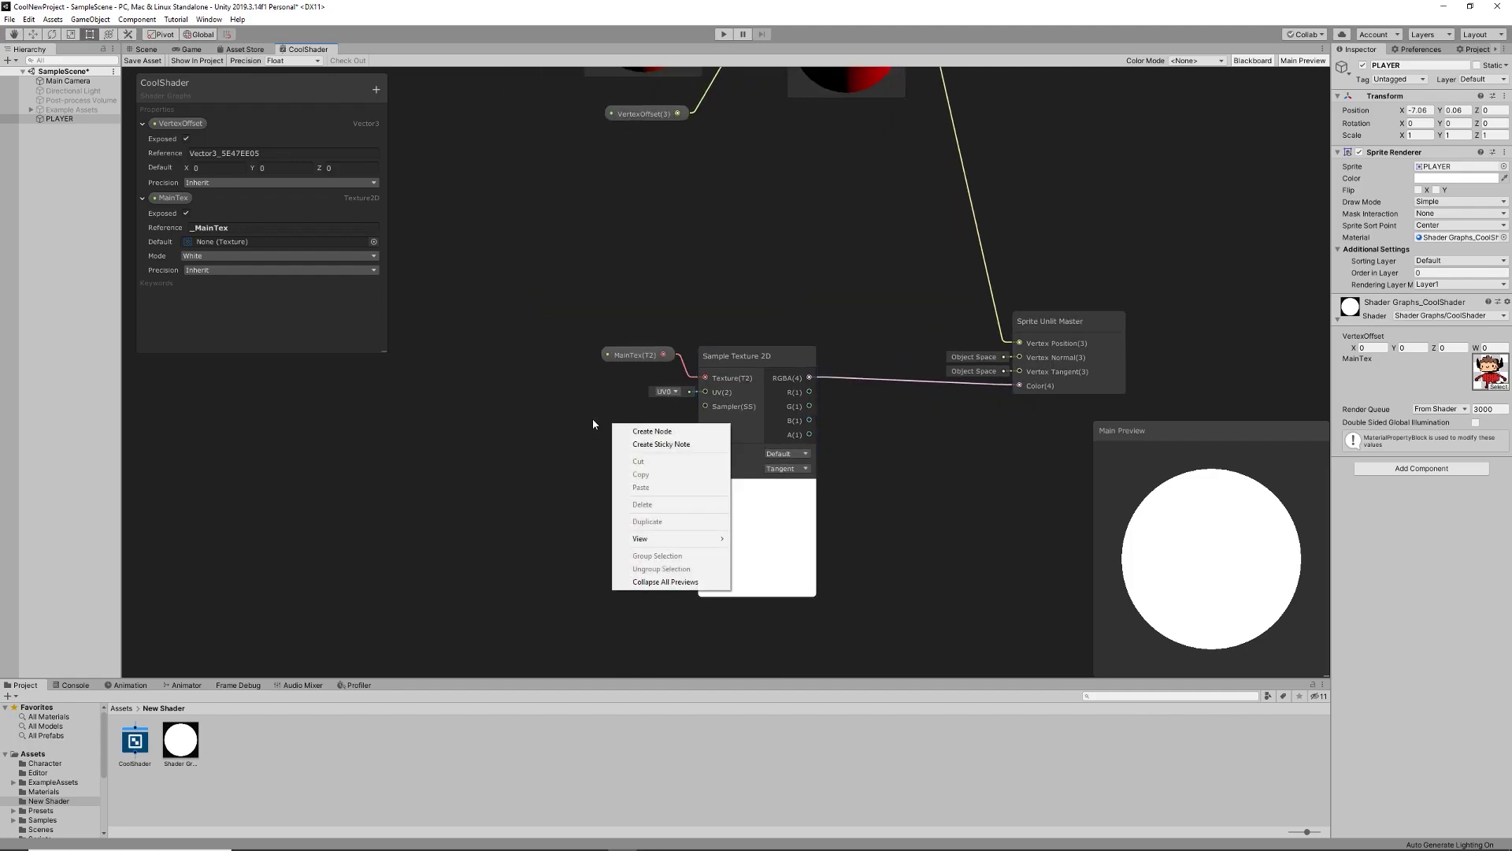
right_click(593, 418)
right_click(609, 423)
left_click(622, 426)
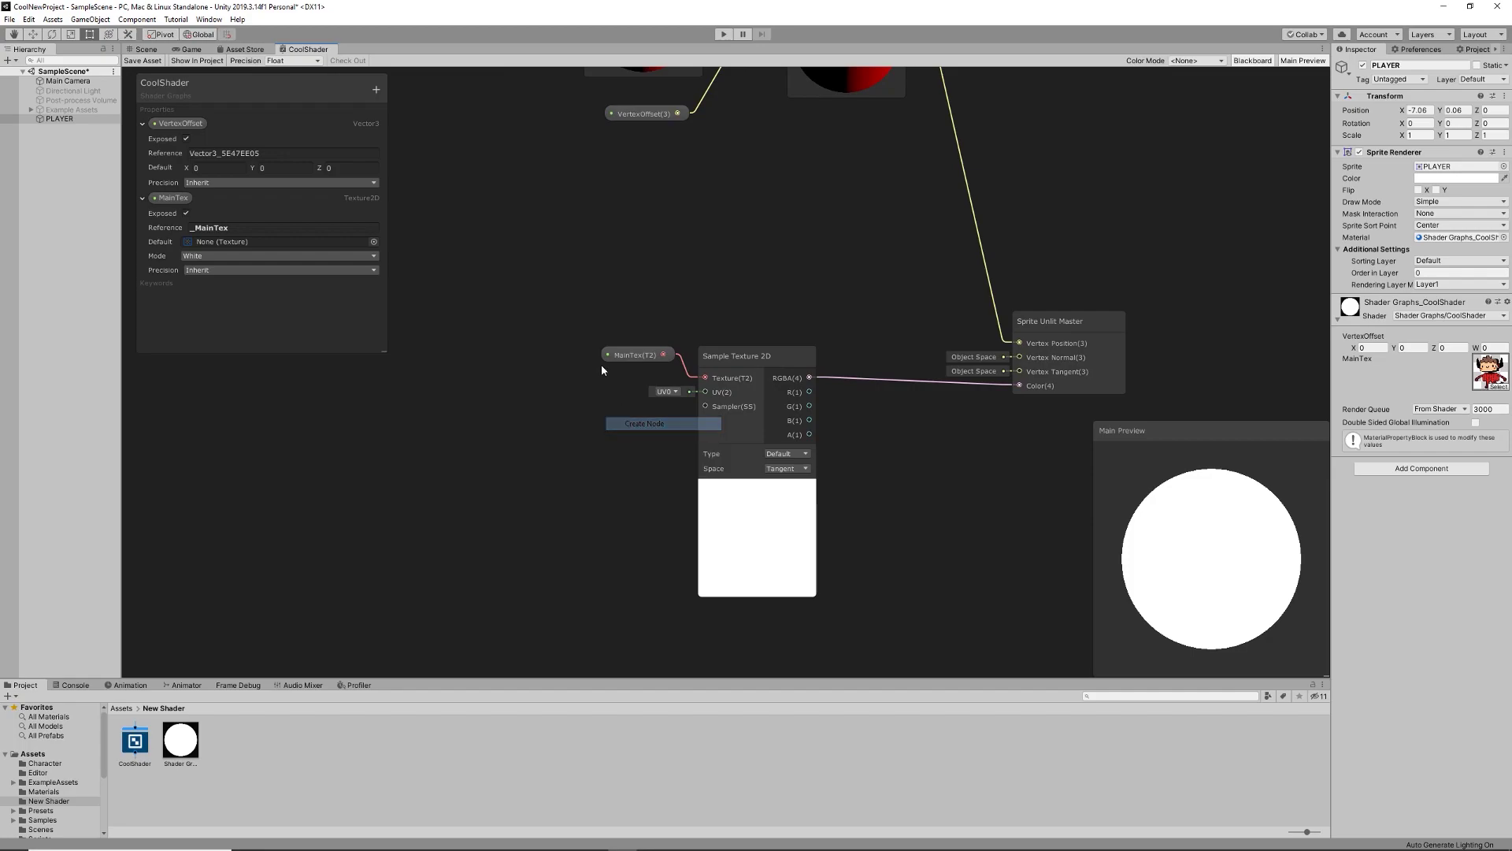
type("uv")
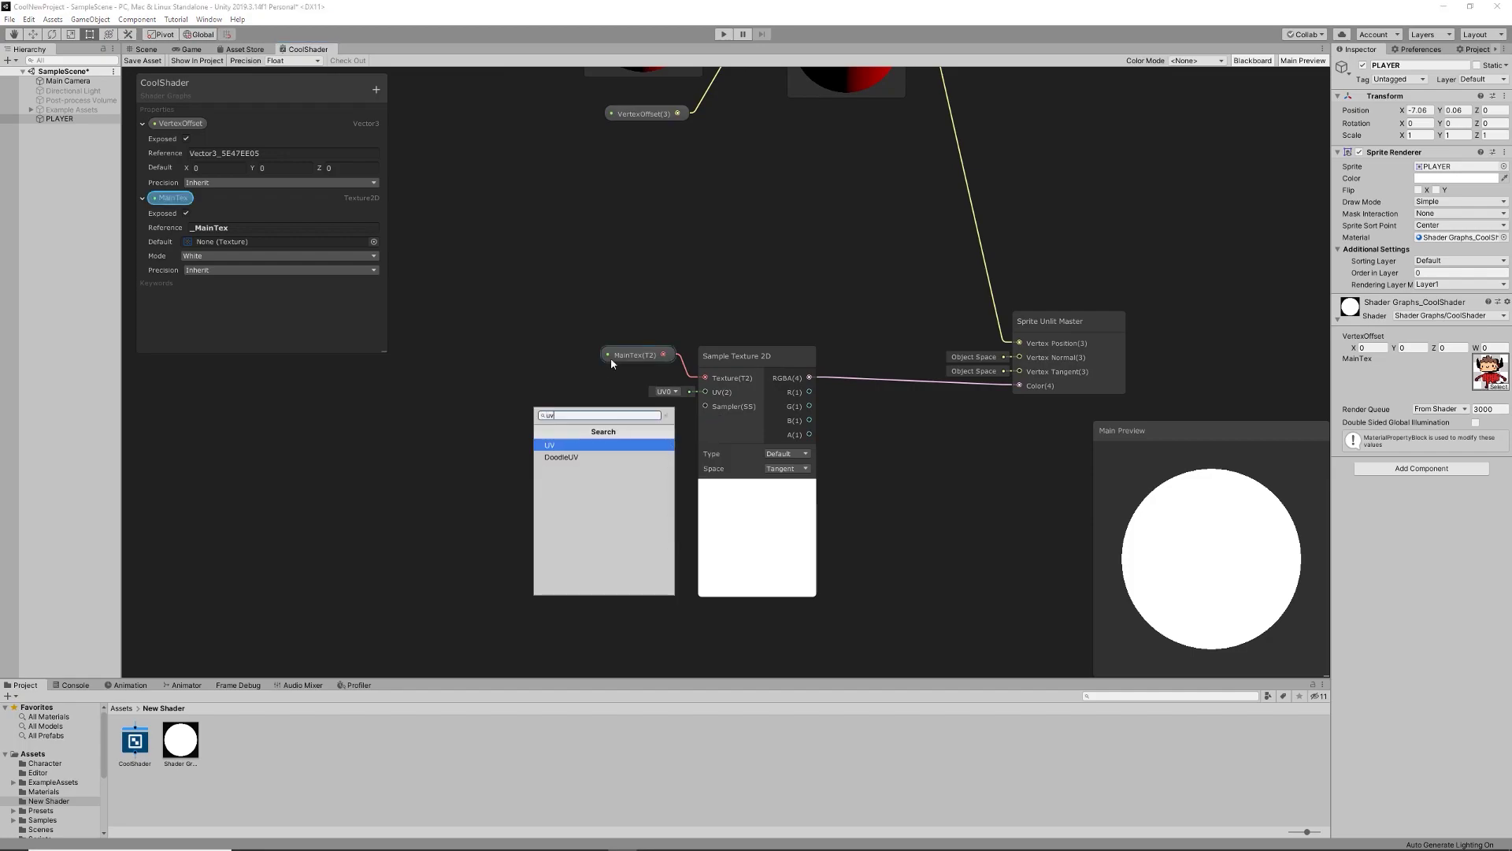
left_click(594, 446)
Step: Keep the UV node's Channel at UV0 and connect its output to the Sample Texture 2D node's UV input
left_click(550, 454)
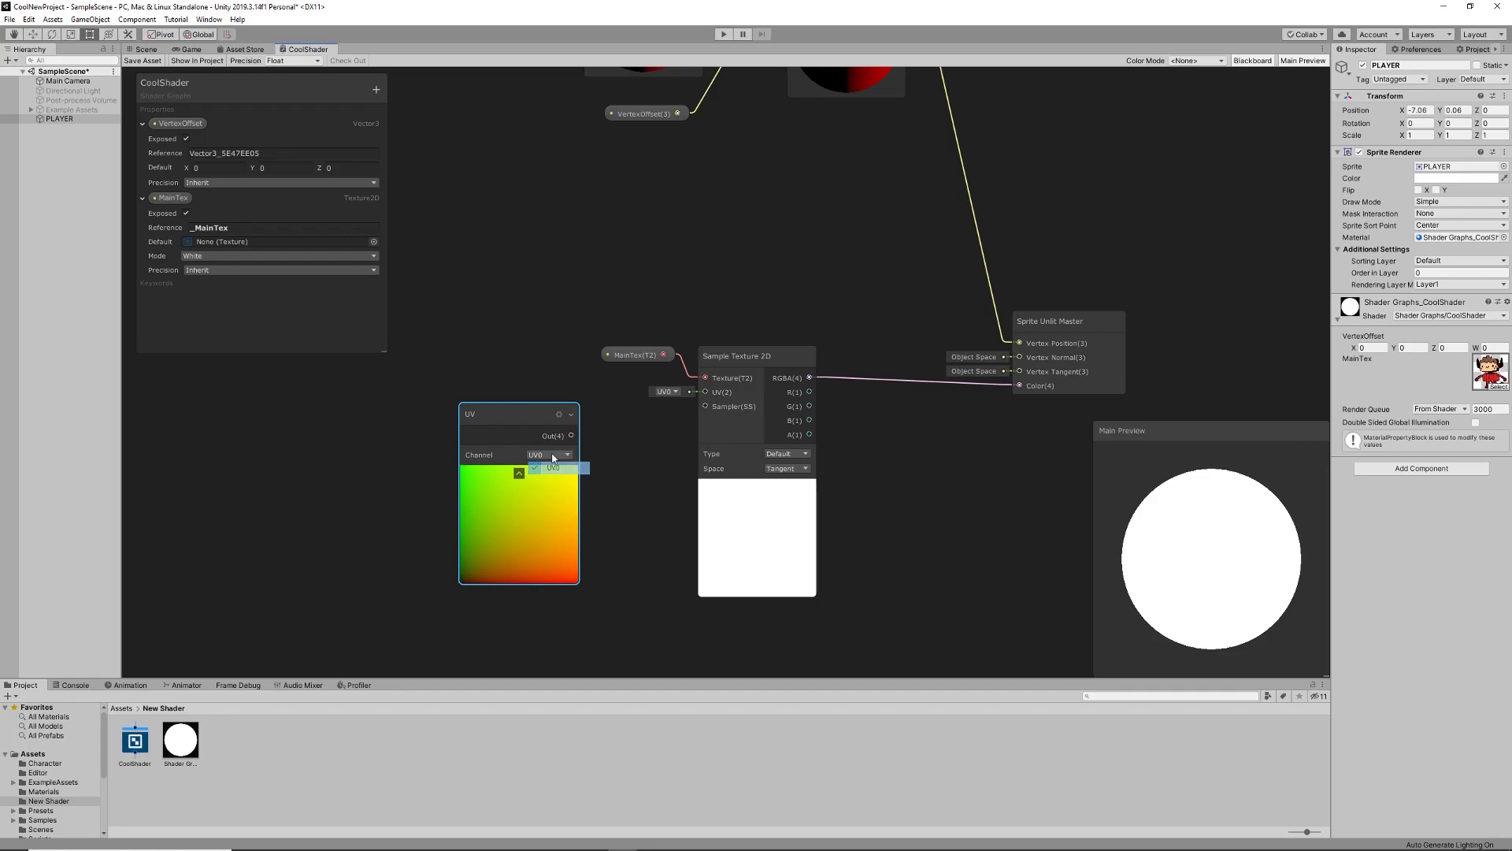
left_click(631, 455)
left_click(566, 455)
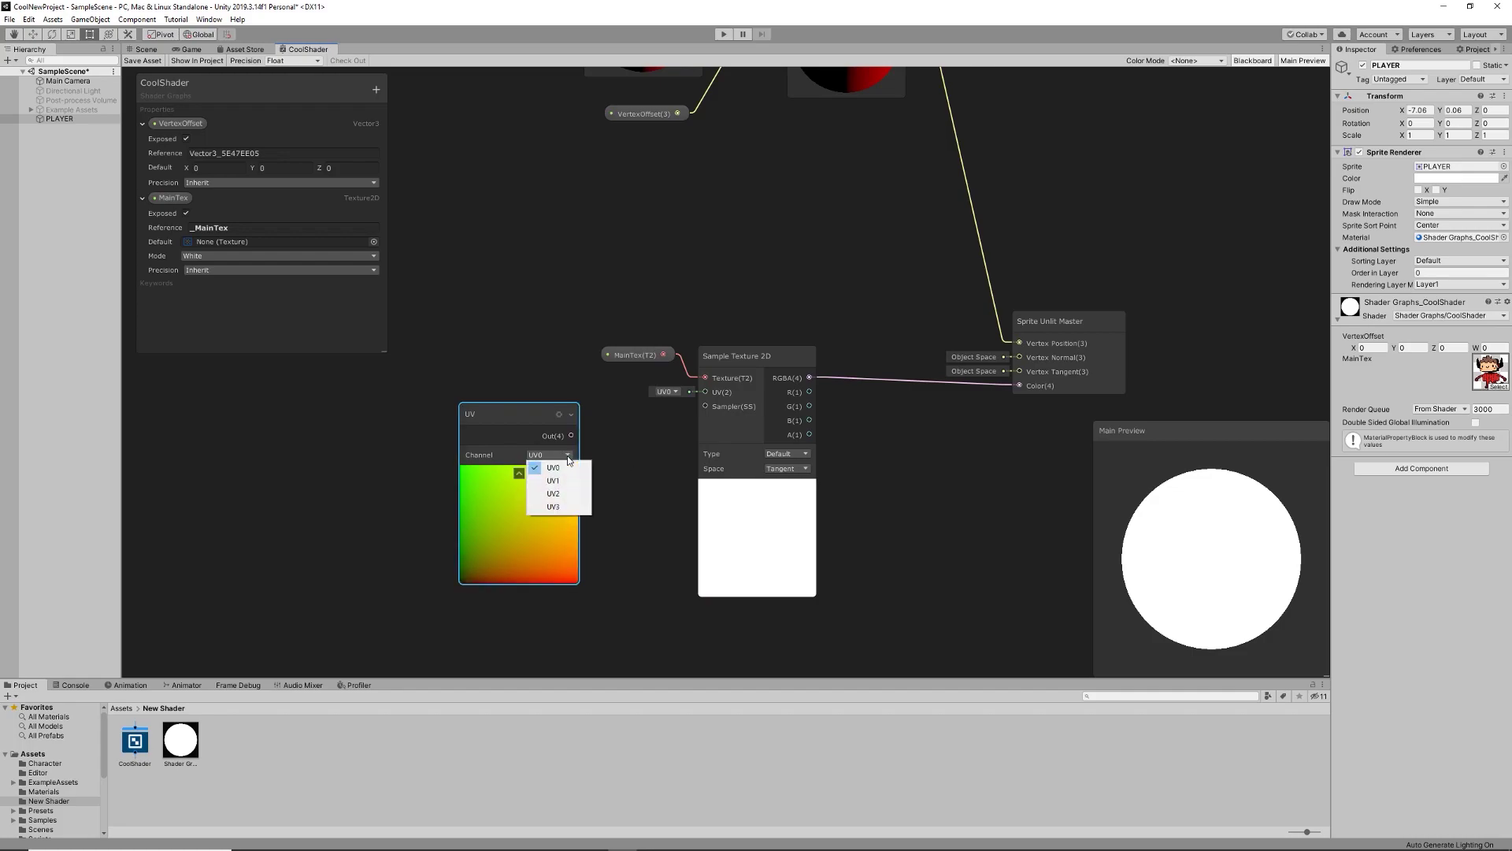
left_click(608, 457)
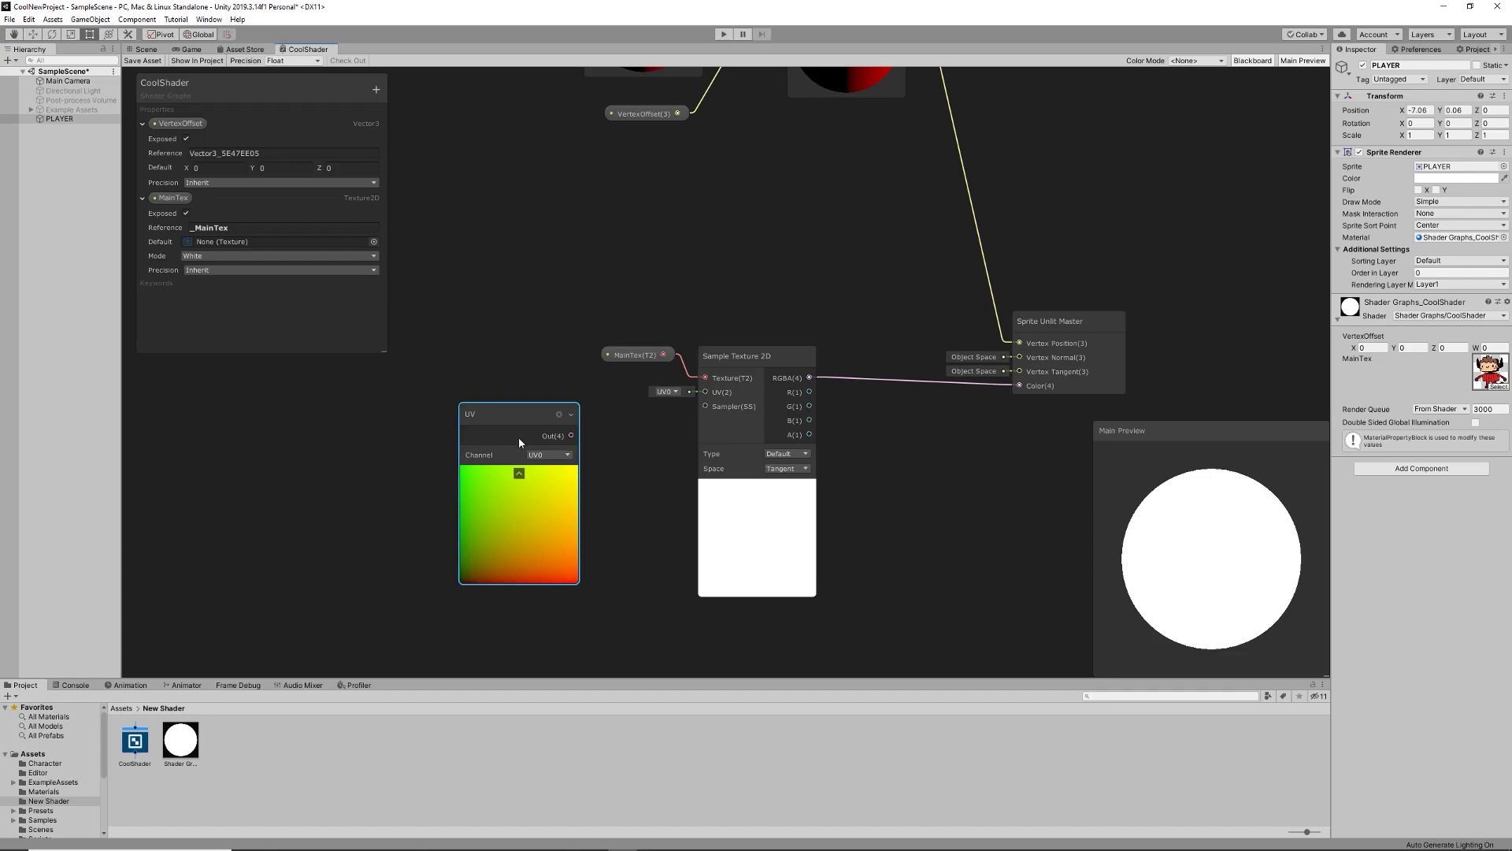
left_click_drag(506, 430, 704, 392)
left_click(622, 431)
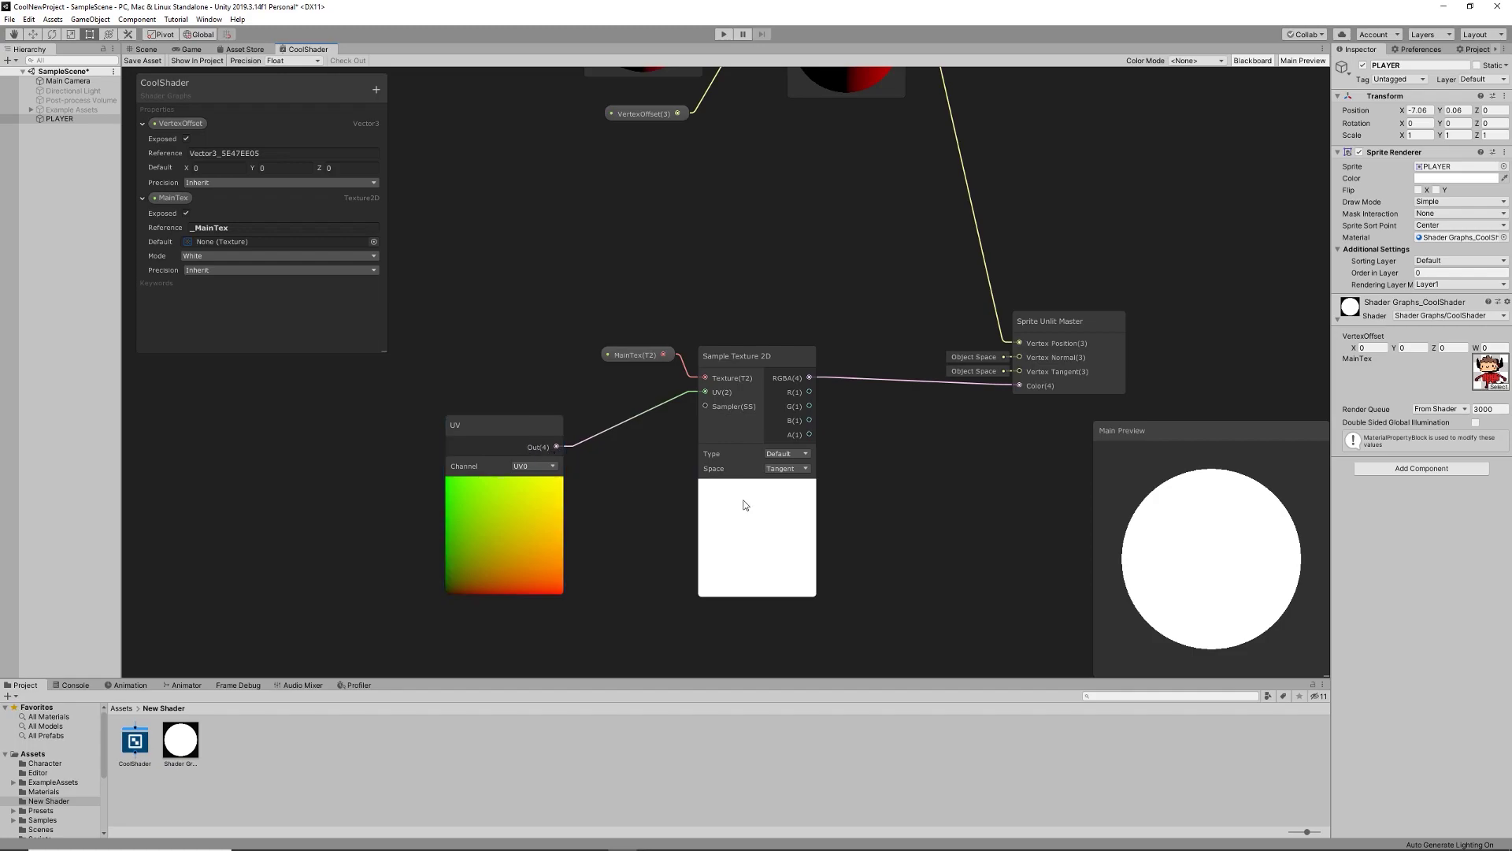
Step: Add a second Add node between the UV and Sample Texture 2D nodes, and connect the UV output to its B input
right_click(838, 472)
left_click(875, 441)
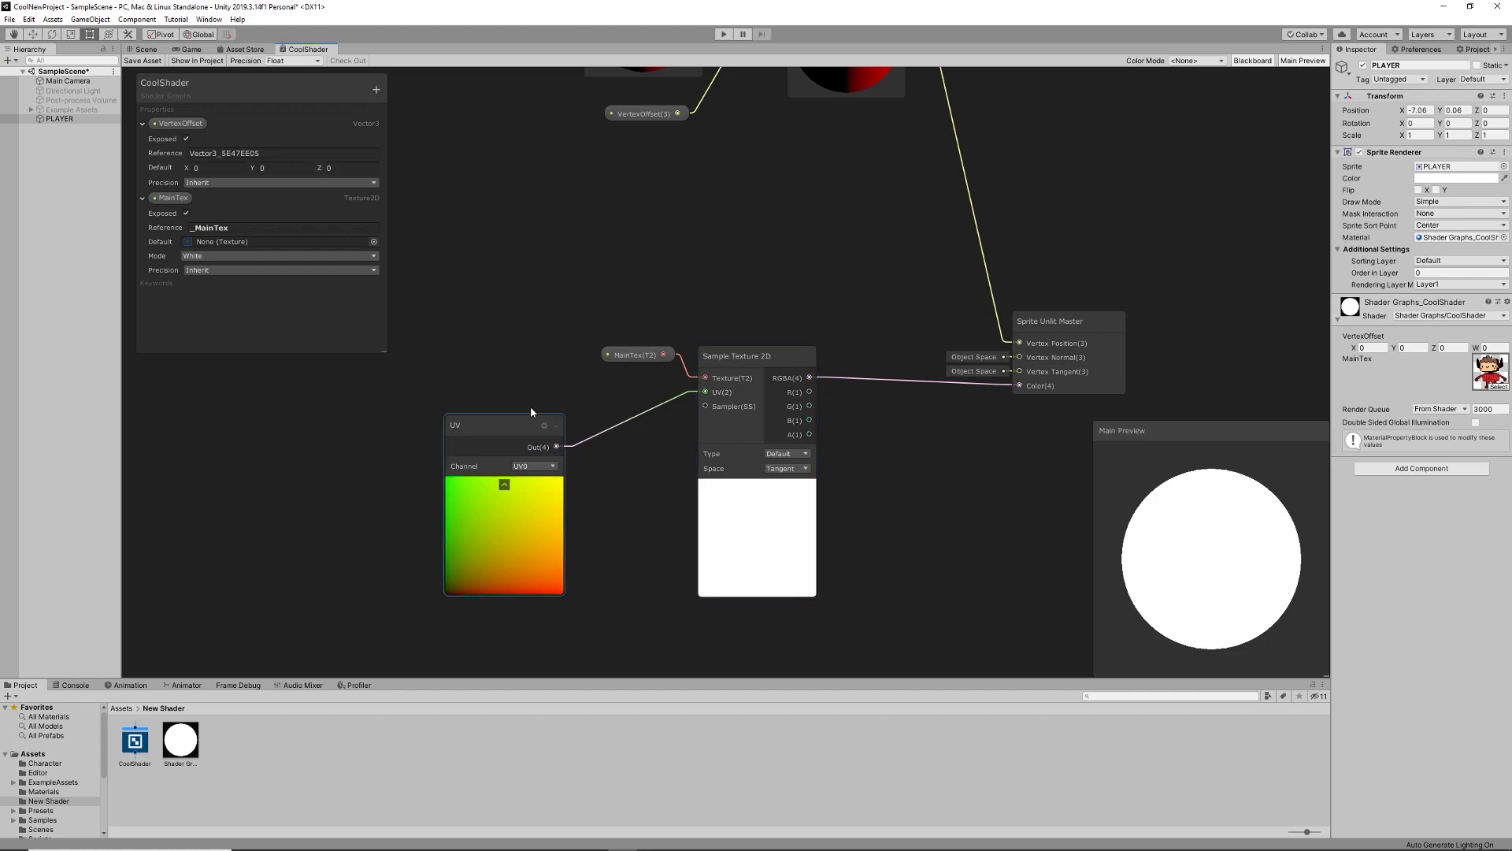
left_click_drag(513, 423, 428, 432)
left_click(604, 461)
right_click(603, 460)
left_click(622, 466)
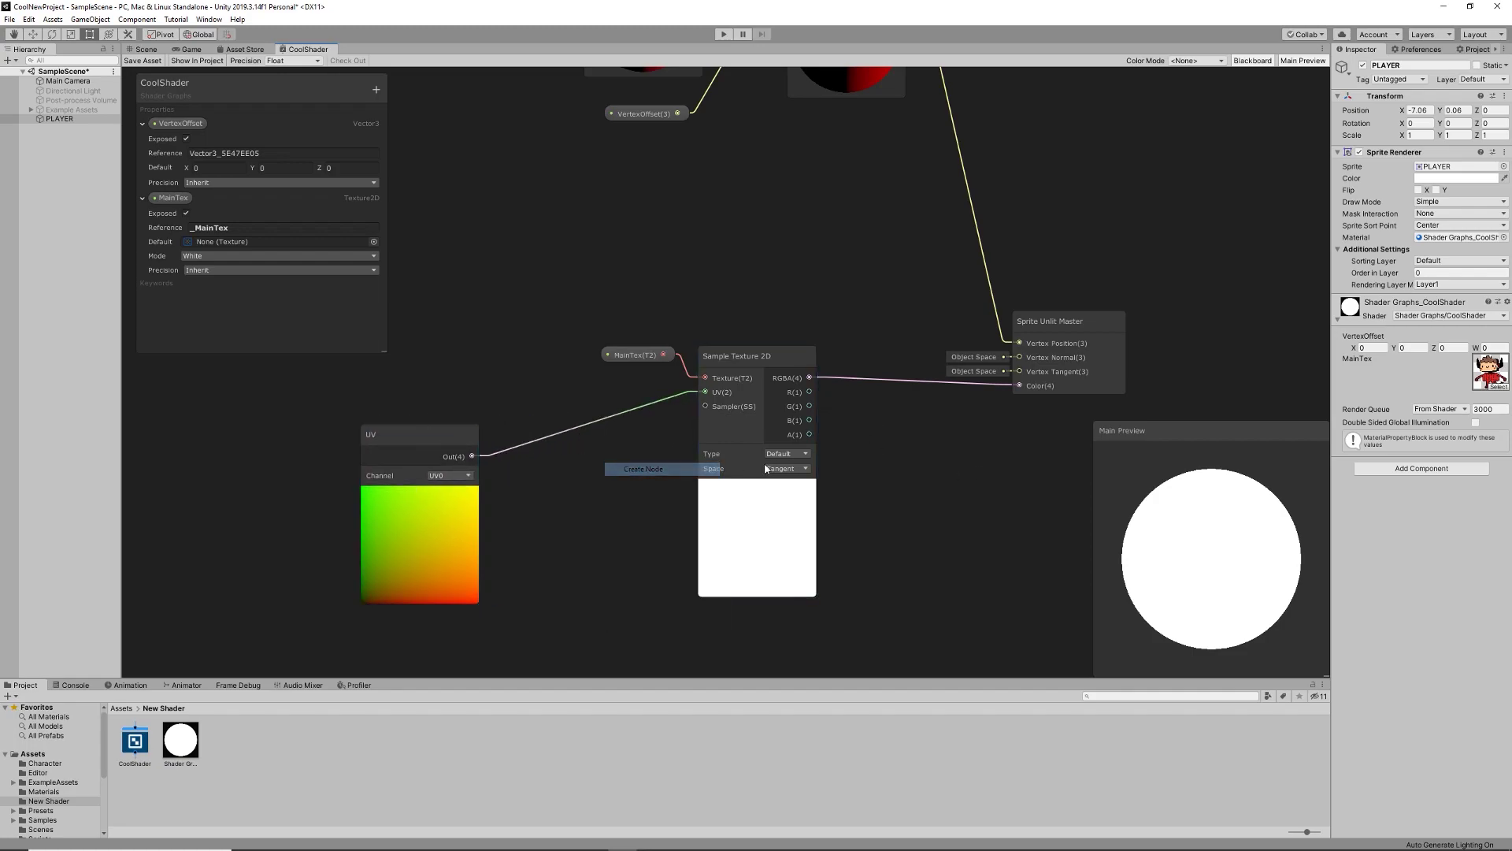
type("add")
left_click(598, 490)
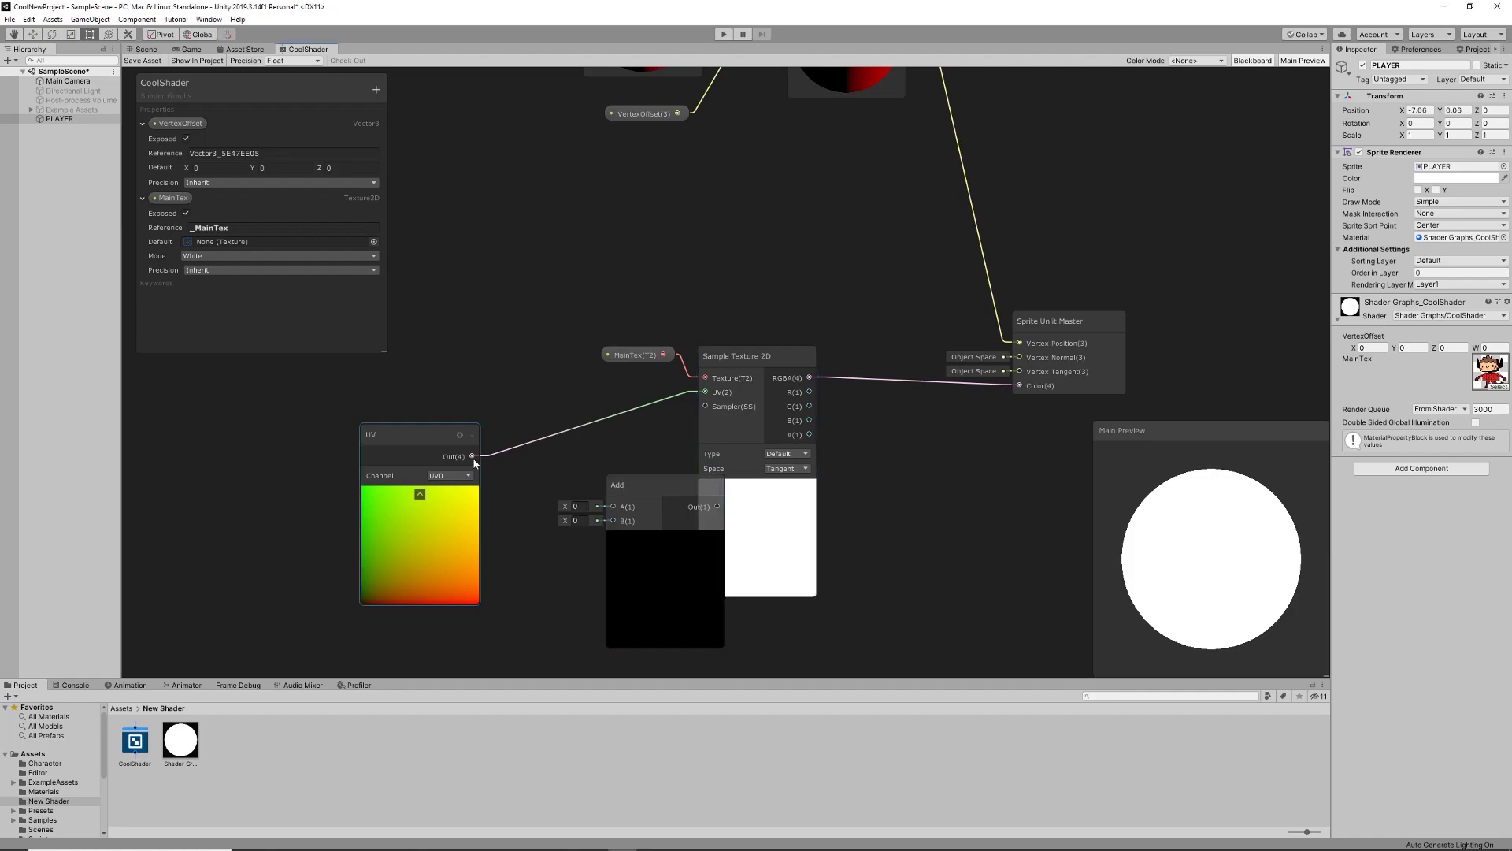
left_click_drag(472, 456, 584, 391)
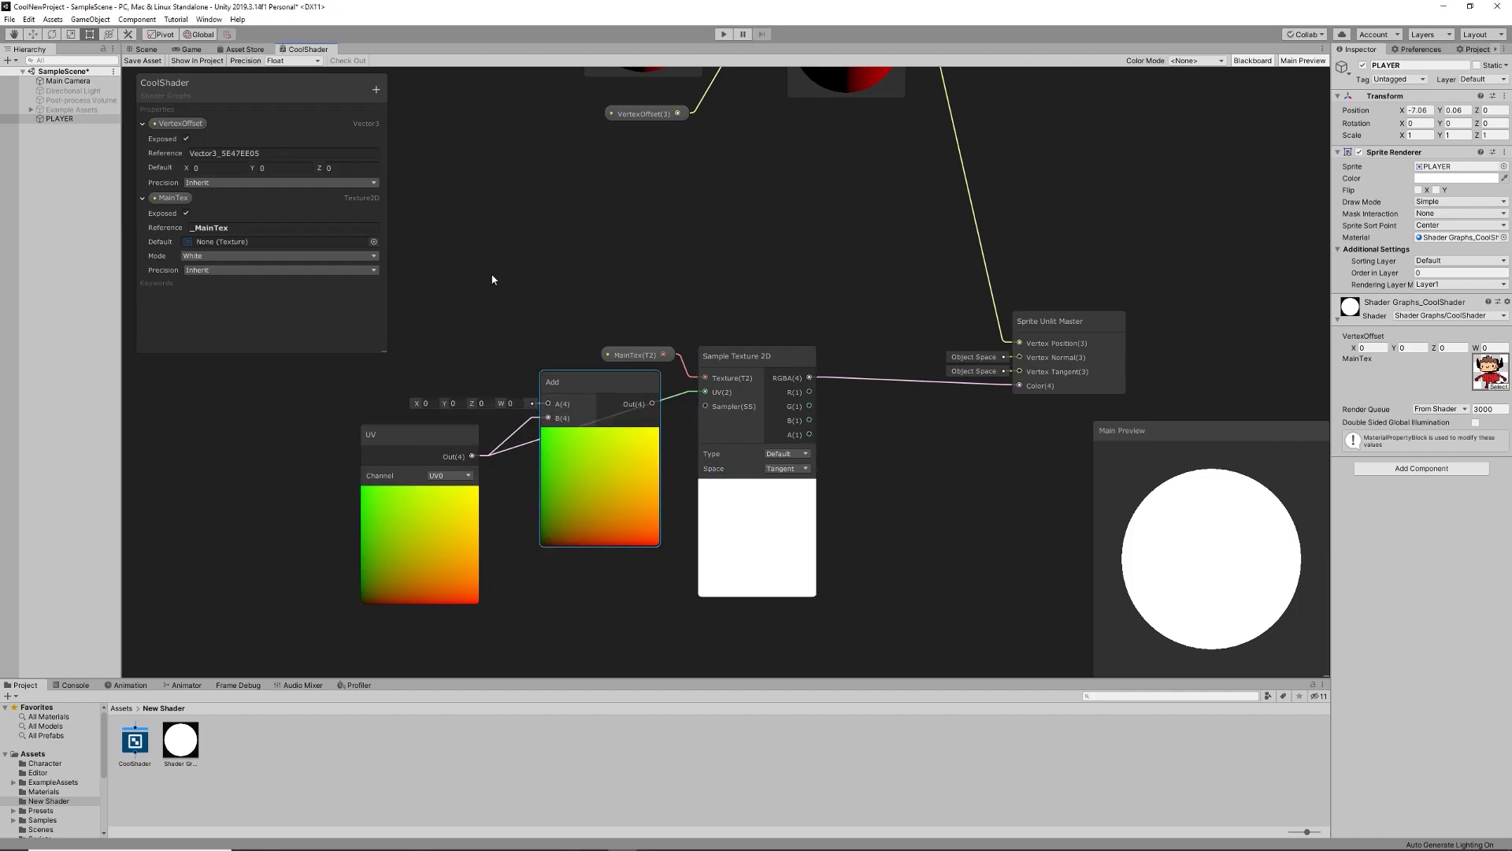
Step: Add a Vector2 property named UVOffset to the CoolShader blackboard
left_click(378, 90)
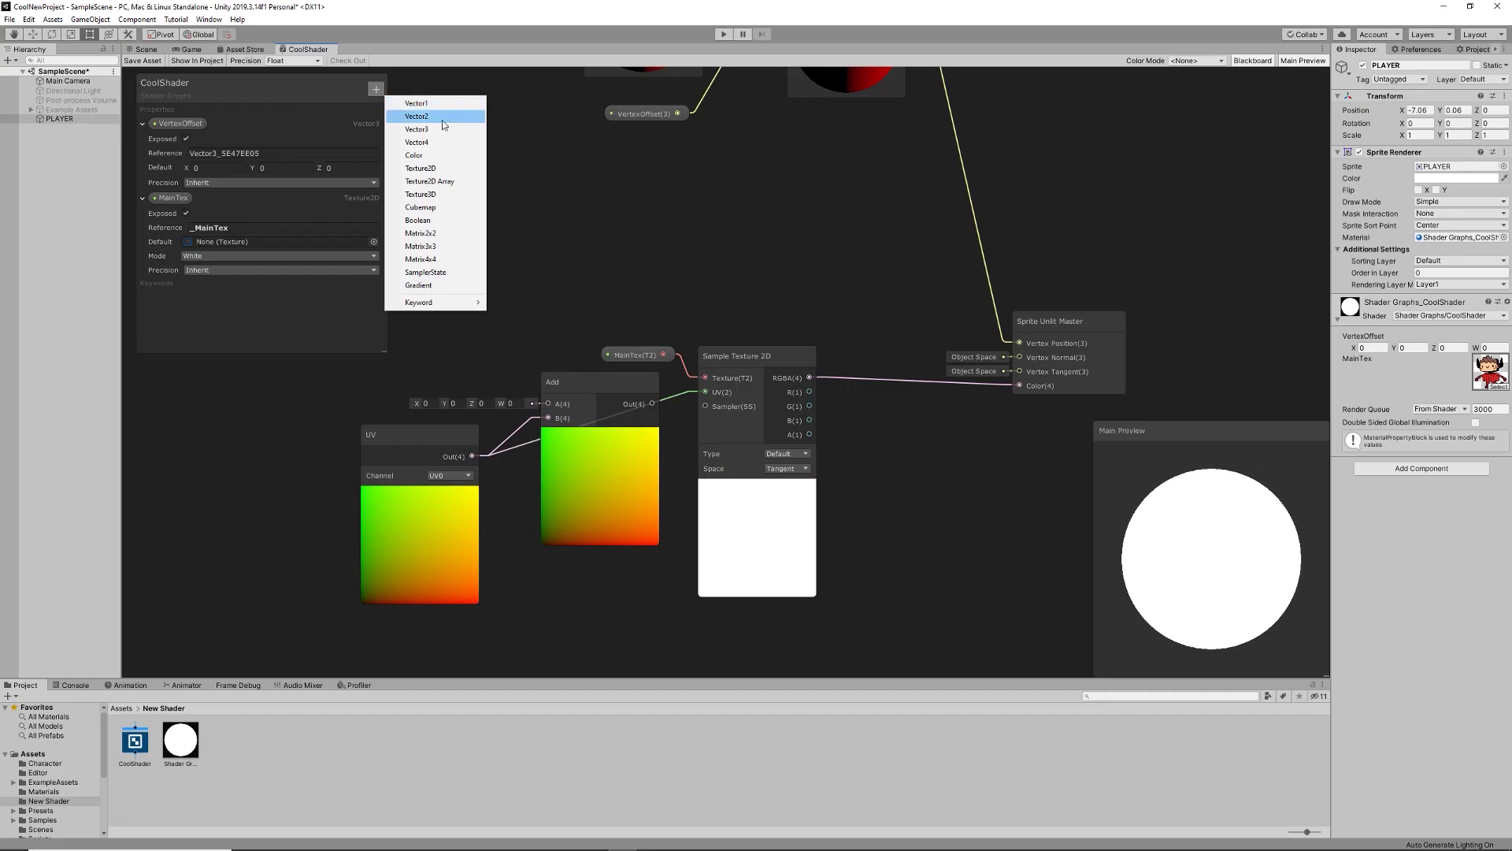
left_click(442, 120)
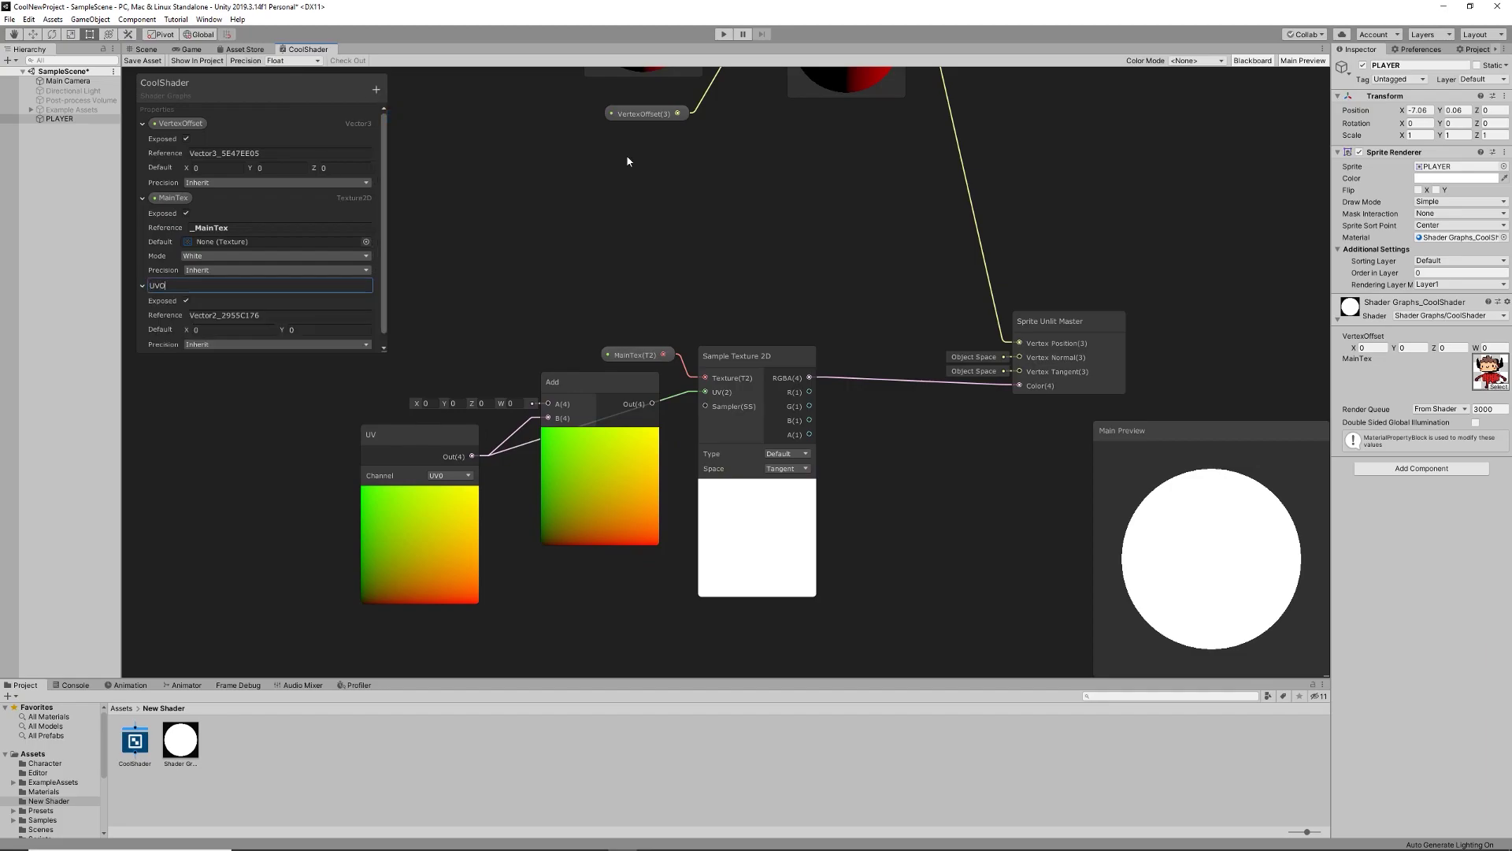
key("Return")
Step: Connect a UVOffset node to the new Add node's A input, and route that Add node's output into Sample Texture 2D's UV input
left_click_drag(158, 288, 548, 404)
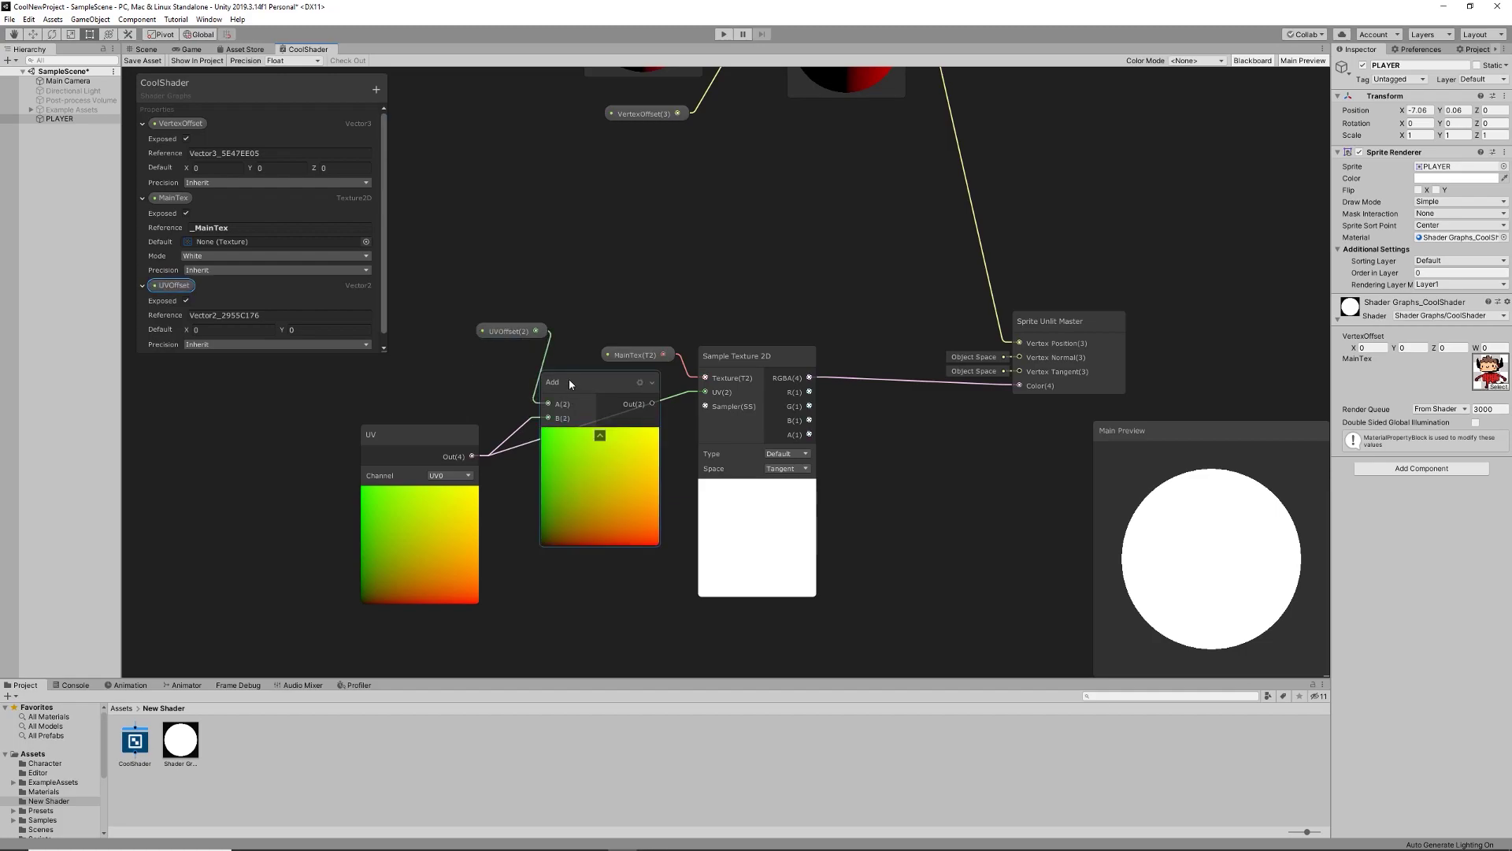
left_click_drag(492, 330, 410, 350)
left_click_drag(530, 384, 500, 390)
left_click_drag(608, 409, 705, 391)
left_click_drag(550, 387, 585, 394)
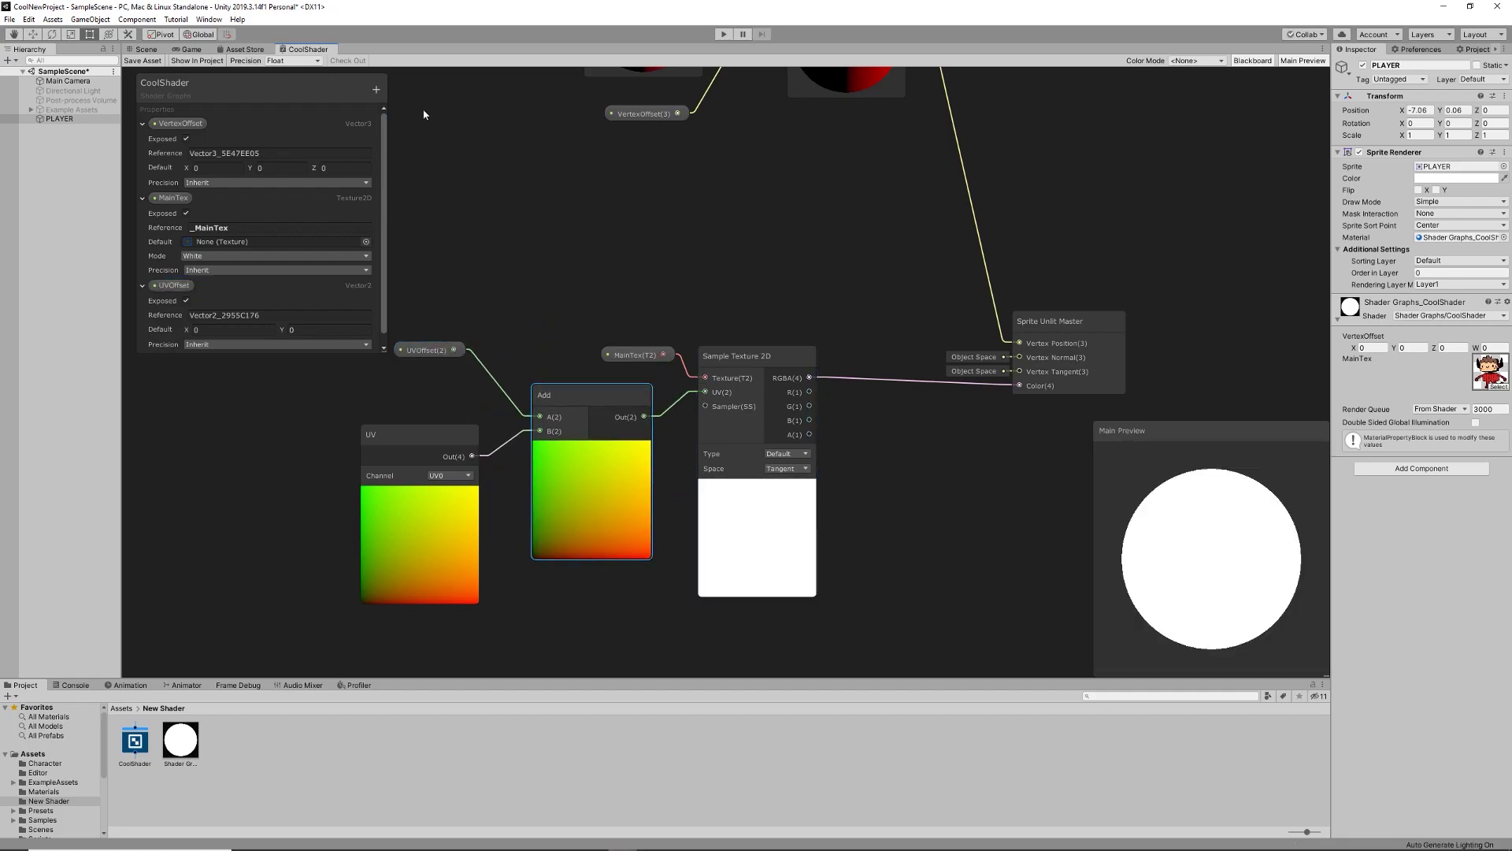
Step: Save the CoolShader asset and switch to the Scene view
left_click(161, 73)
left_click(143, 50)
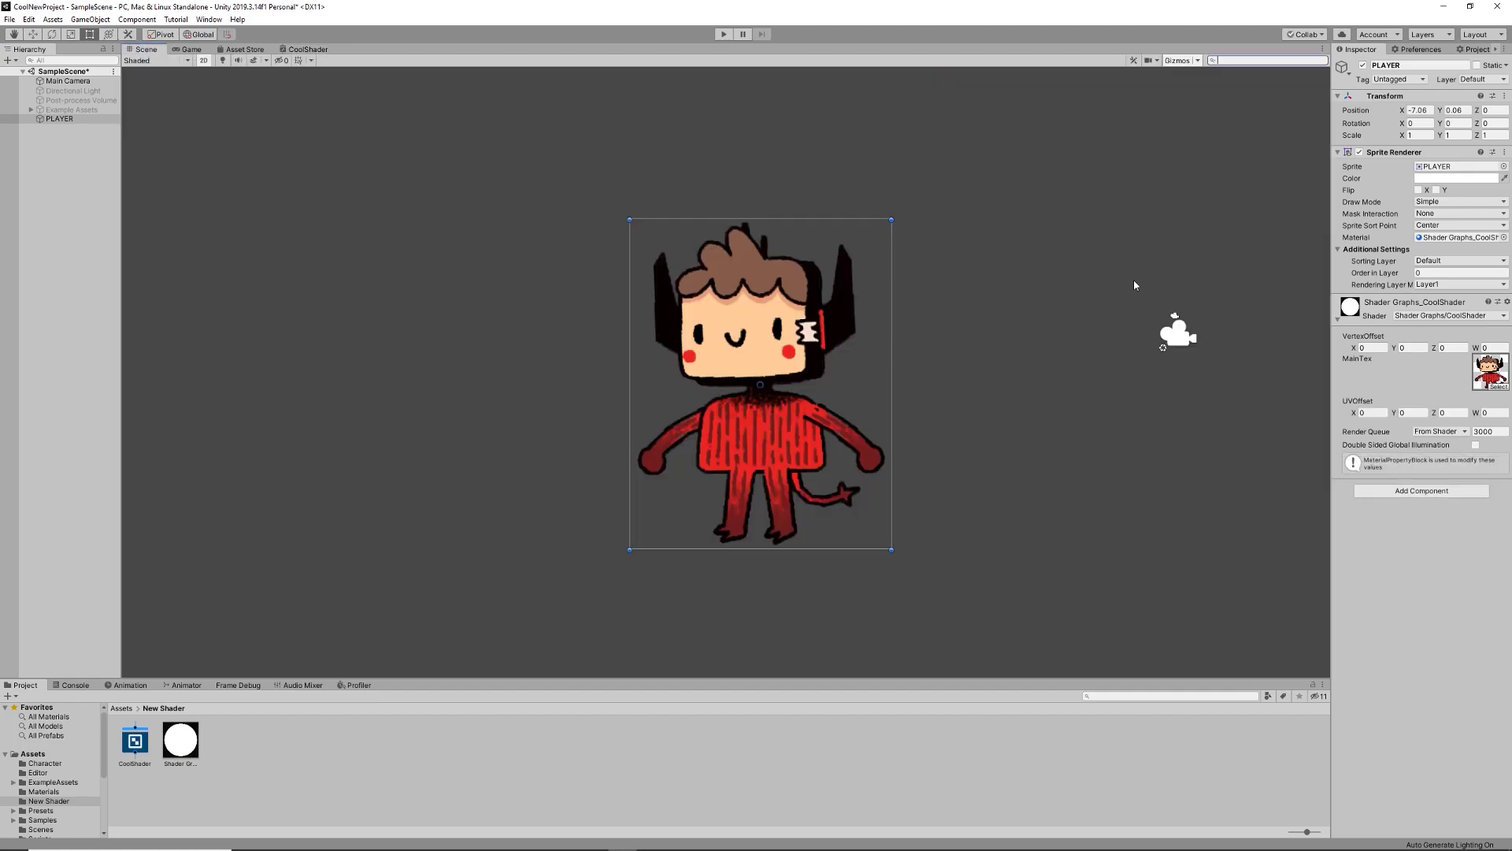
Step: Try shifting the UVOffset X value on the PLAYER sprite's CoolShader material, and undo the change
left_click_drag(1353, 413, 1365, 411)
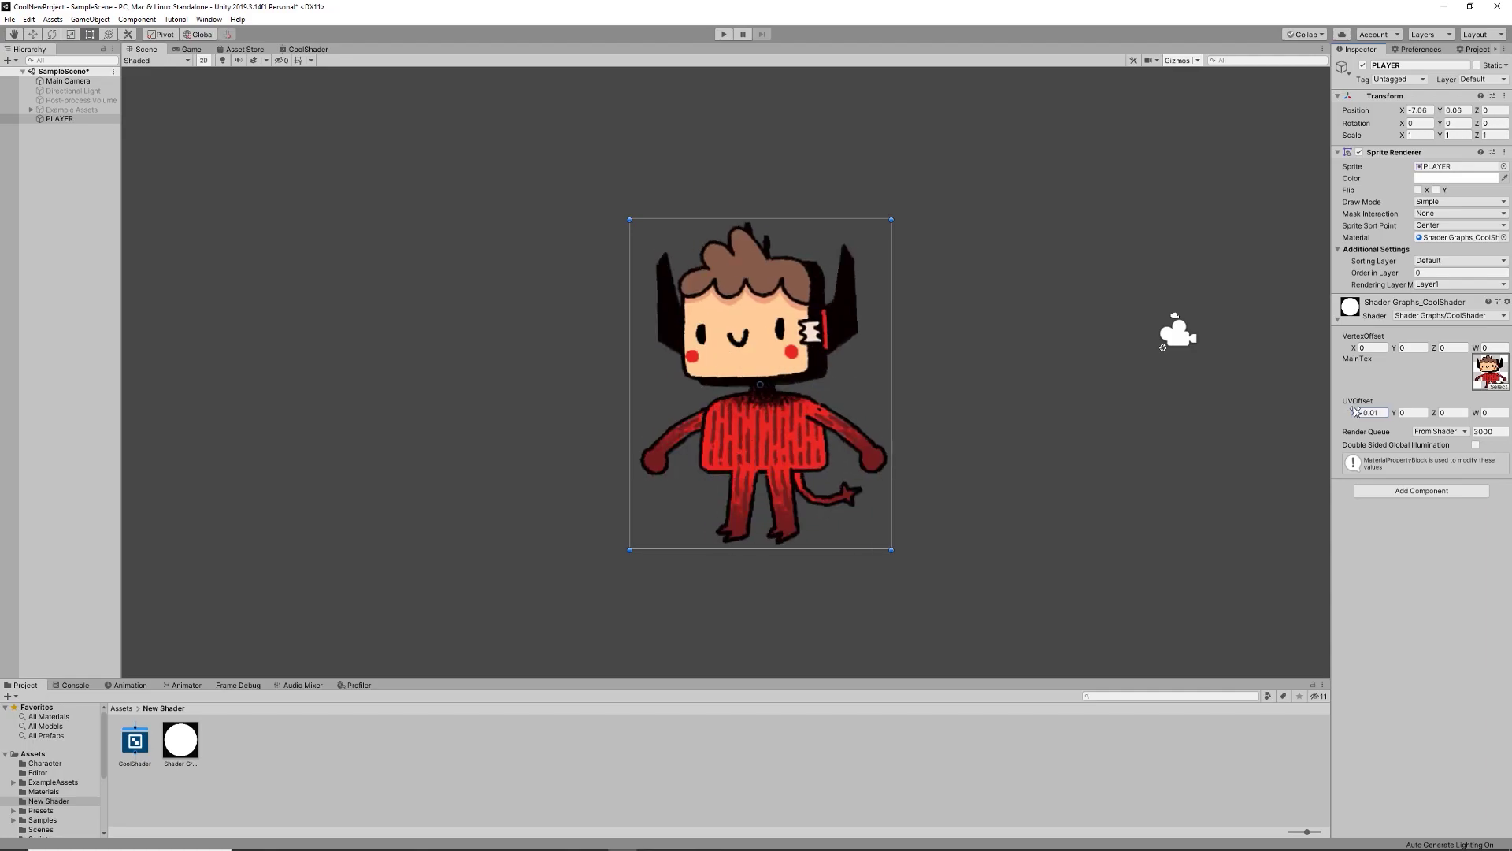
mouse_move(1356, 349)
left_mouse_down()
mouse_move(1330, 349)
mouse_move(1357, 349)
left_mouse_up()
left_click(1353, 413)
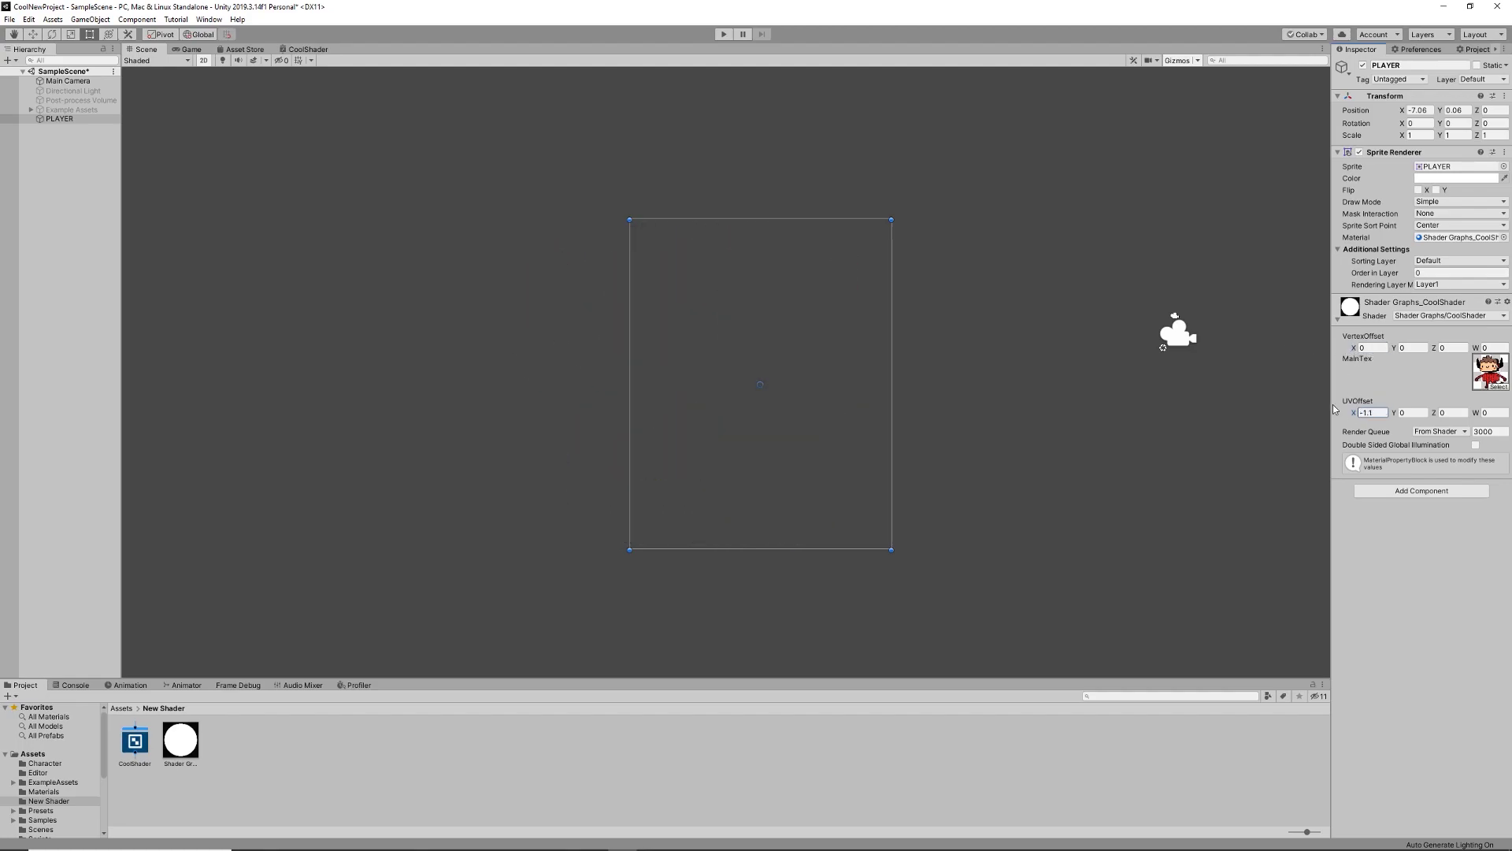
left_click_drag(1356, 409, 1374, 410)
key("ctrl+z")
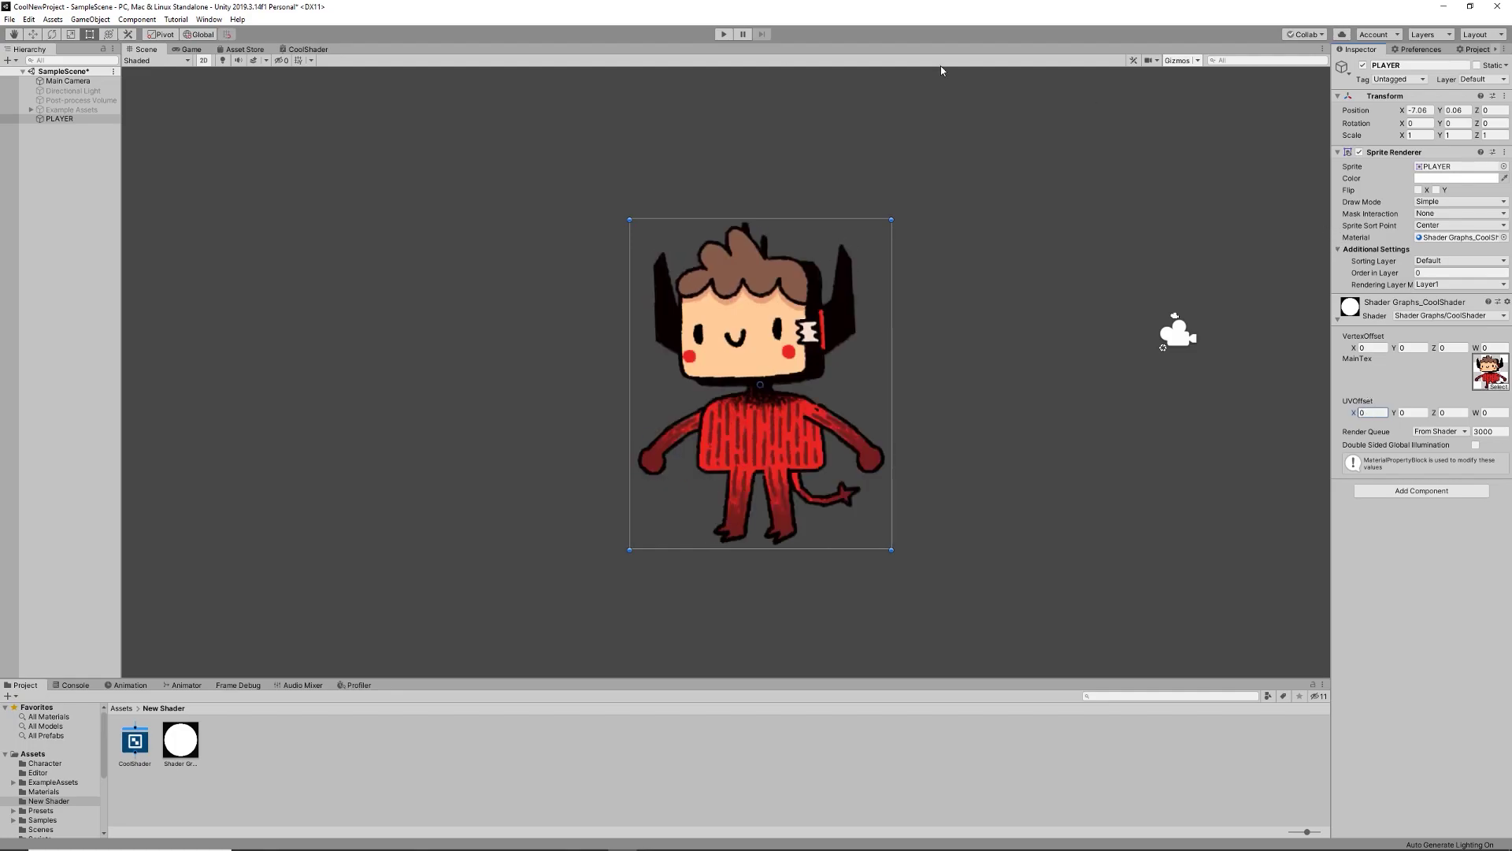
left_click(307, 49)
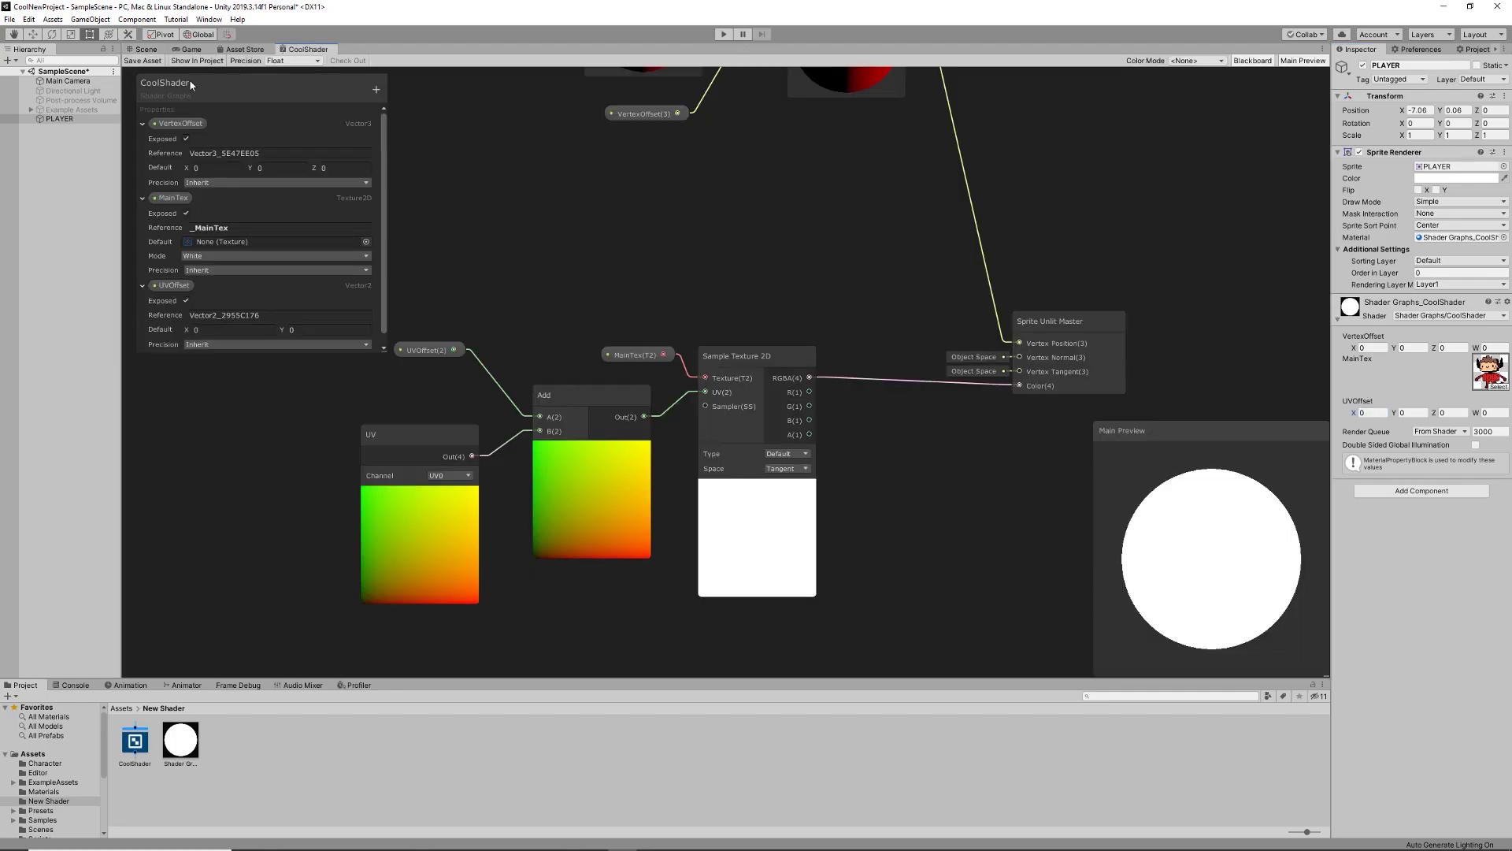
left_click(146, 49)
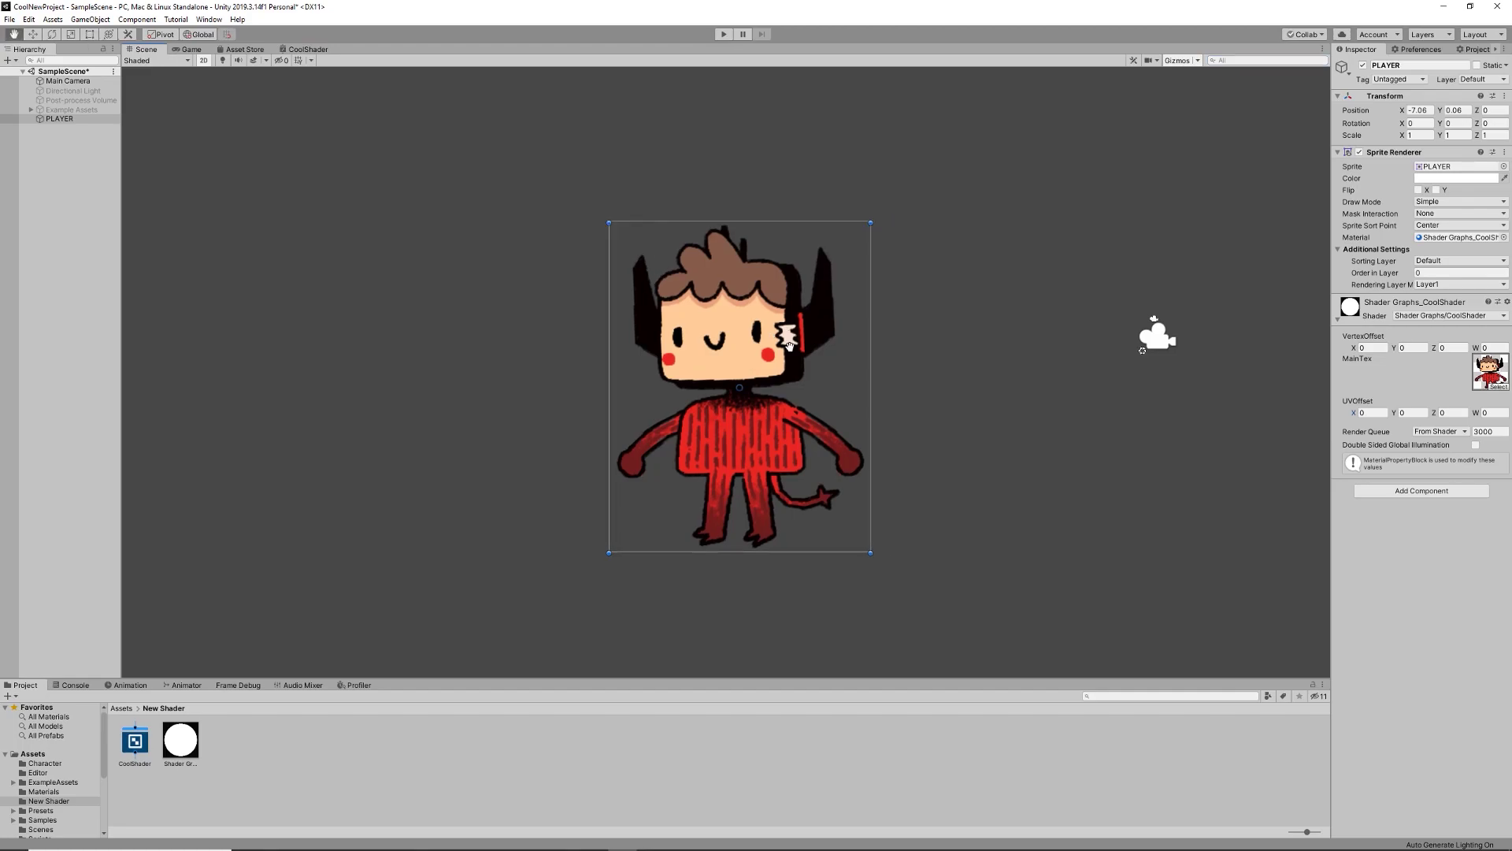
Step: Try tinting the PLAYER sprite with red FF0000 in the Sprite Renderer, and restore its color to white
left_click(1440, 180)
left_click_drag(1016, 347, 1101, 268)
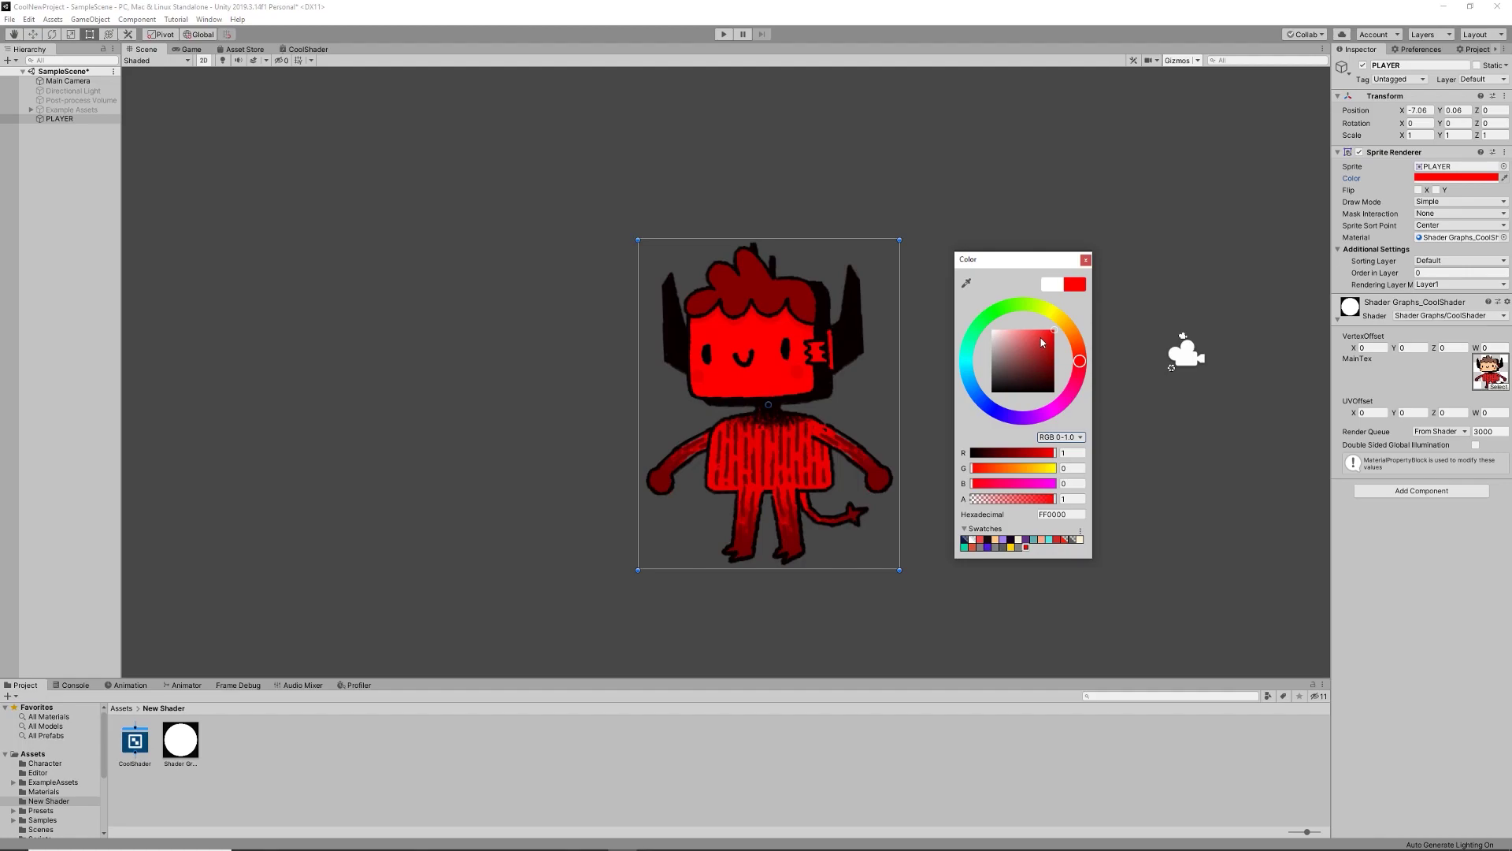
left_click_drag(1040, 357, 991, 330)
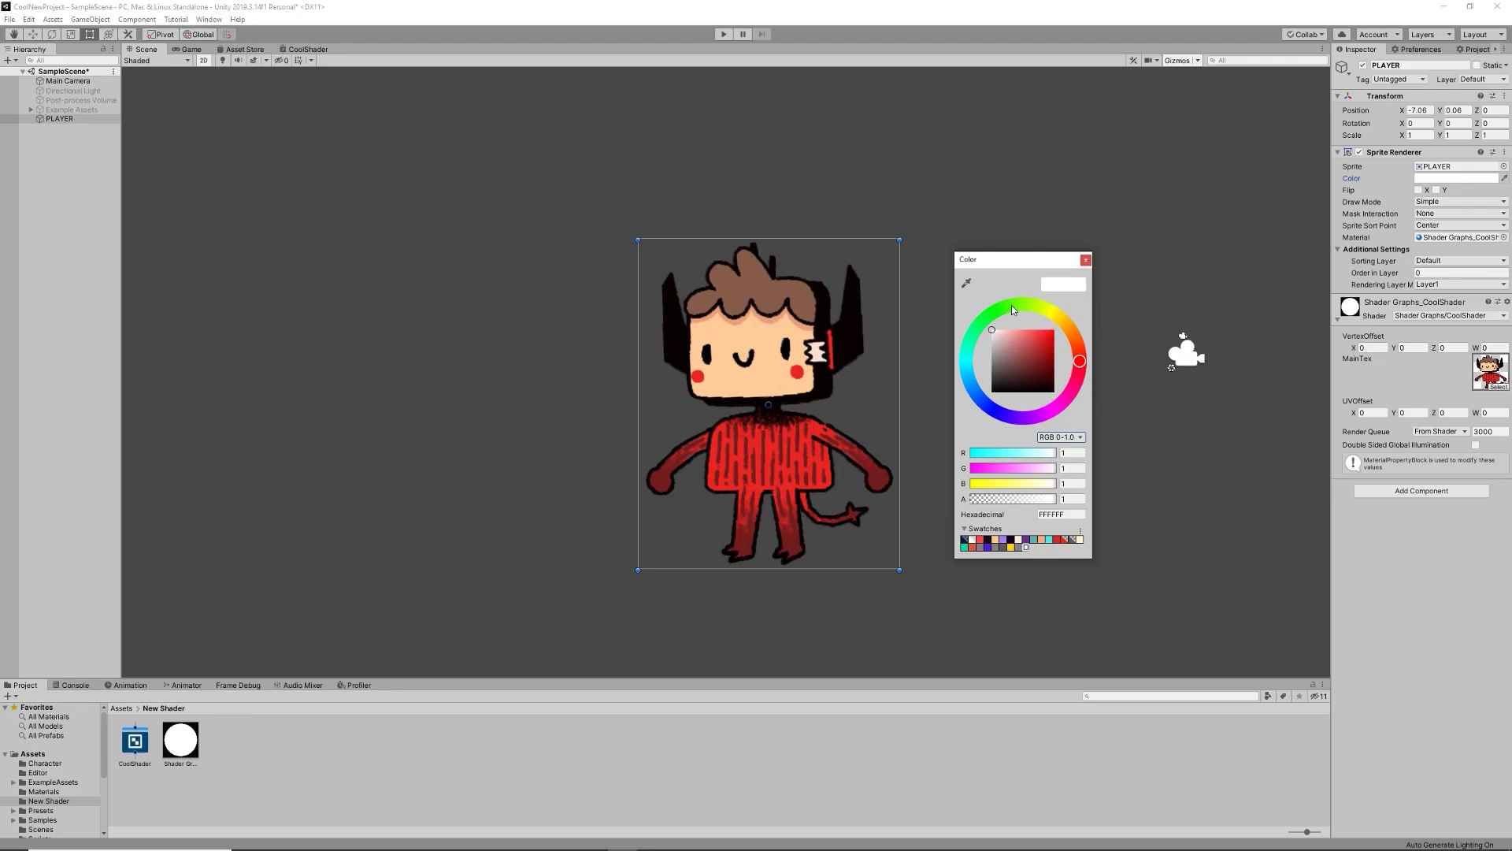
left_click_drag(1046, 344, 1072, 322)
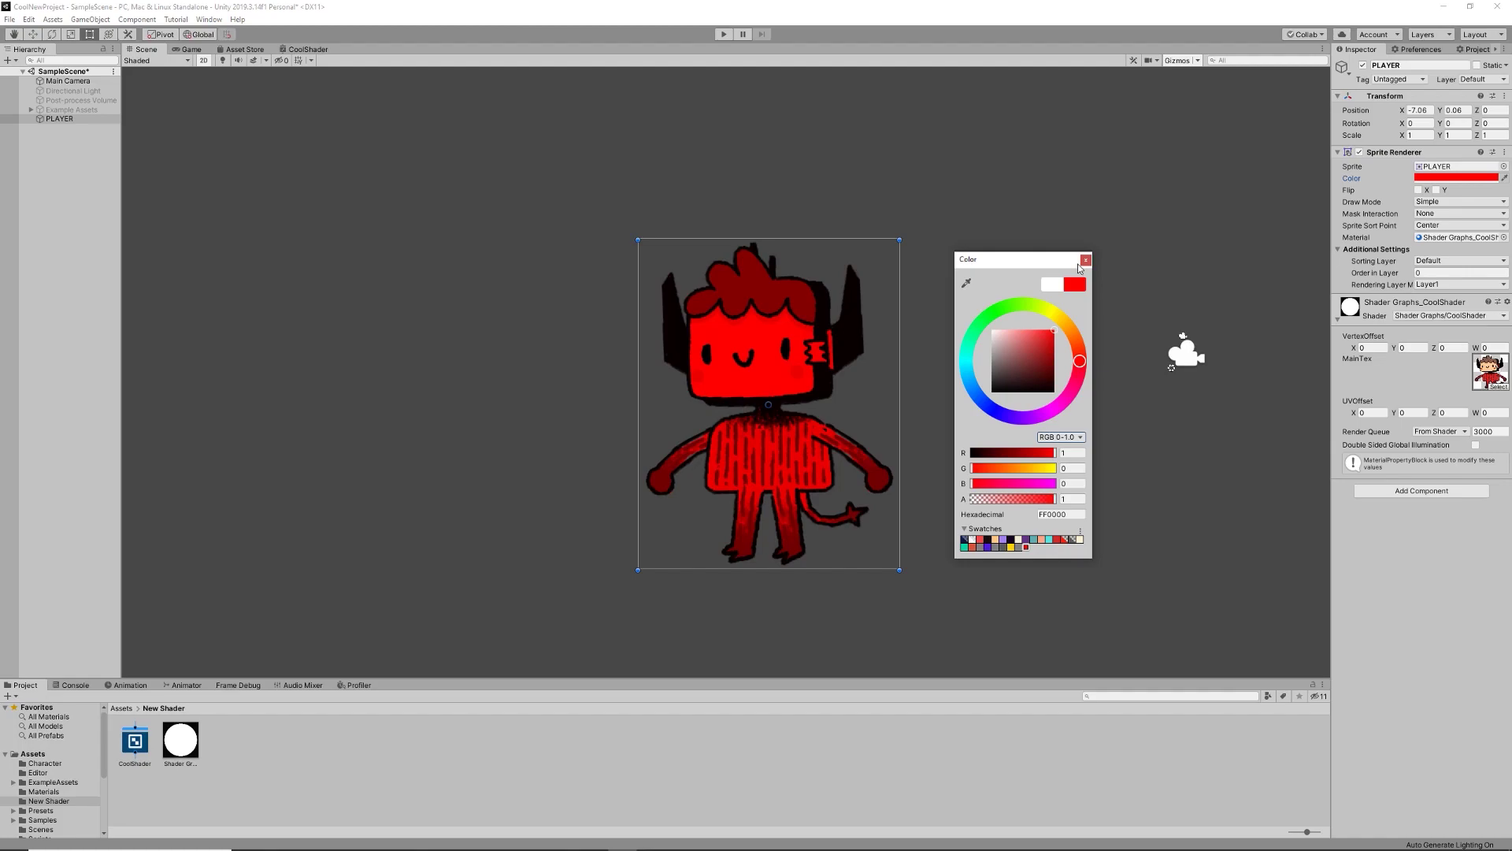
left_click_drag(1078, 264, 1117, 239)
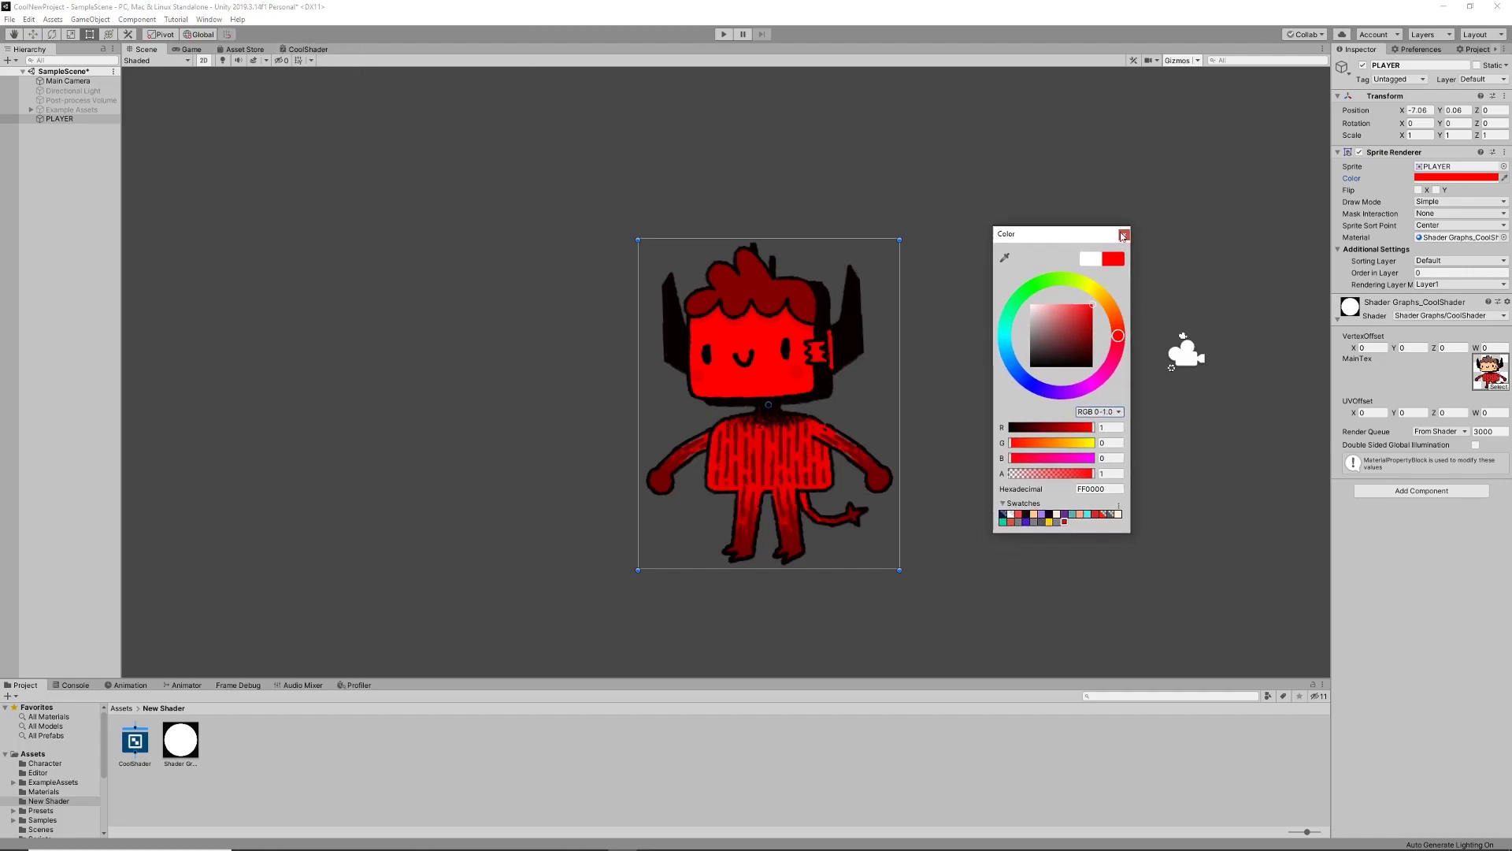
left_click(1090, 258)
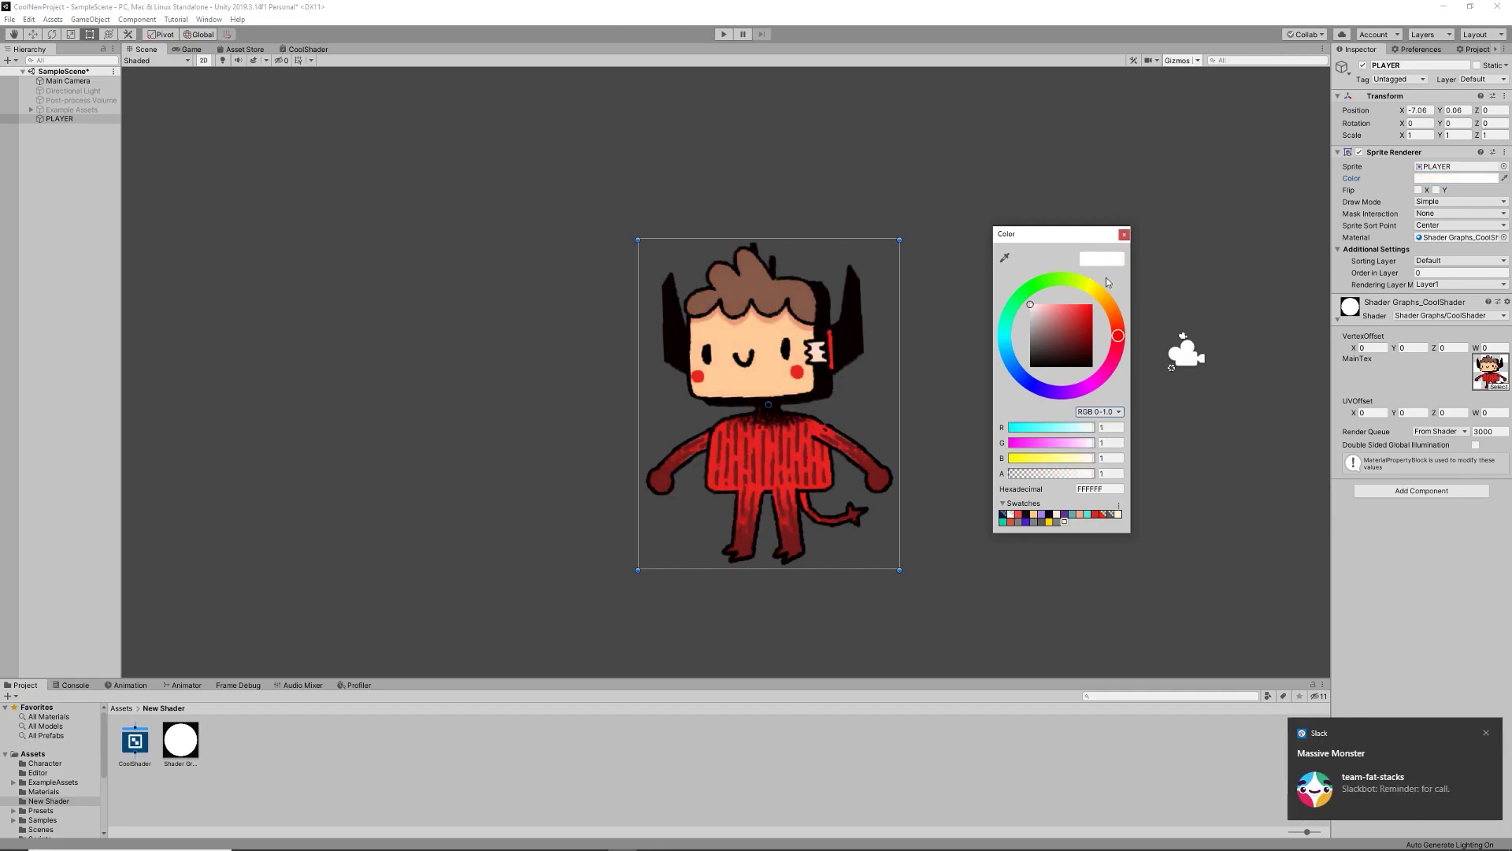
left_click(1124, 233)
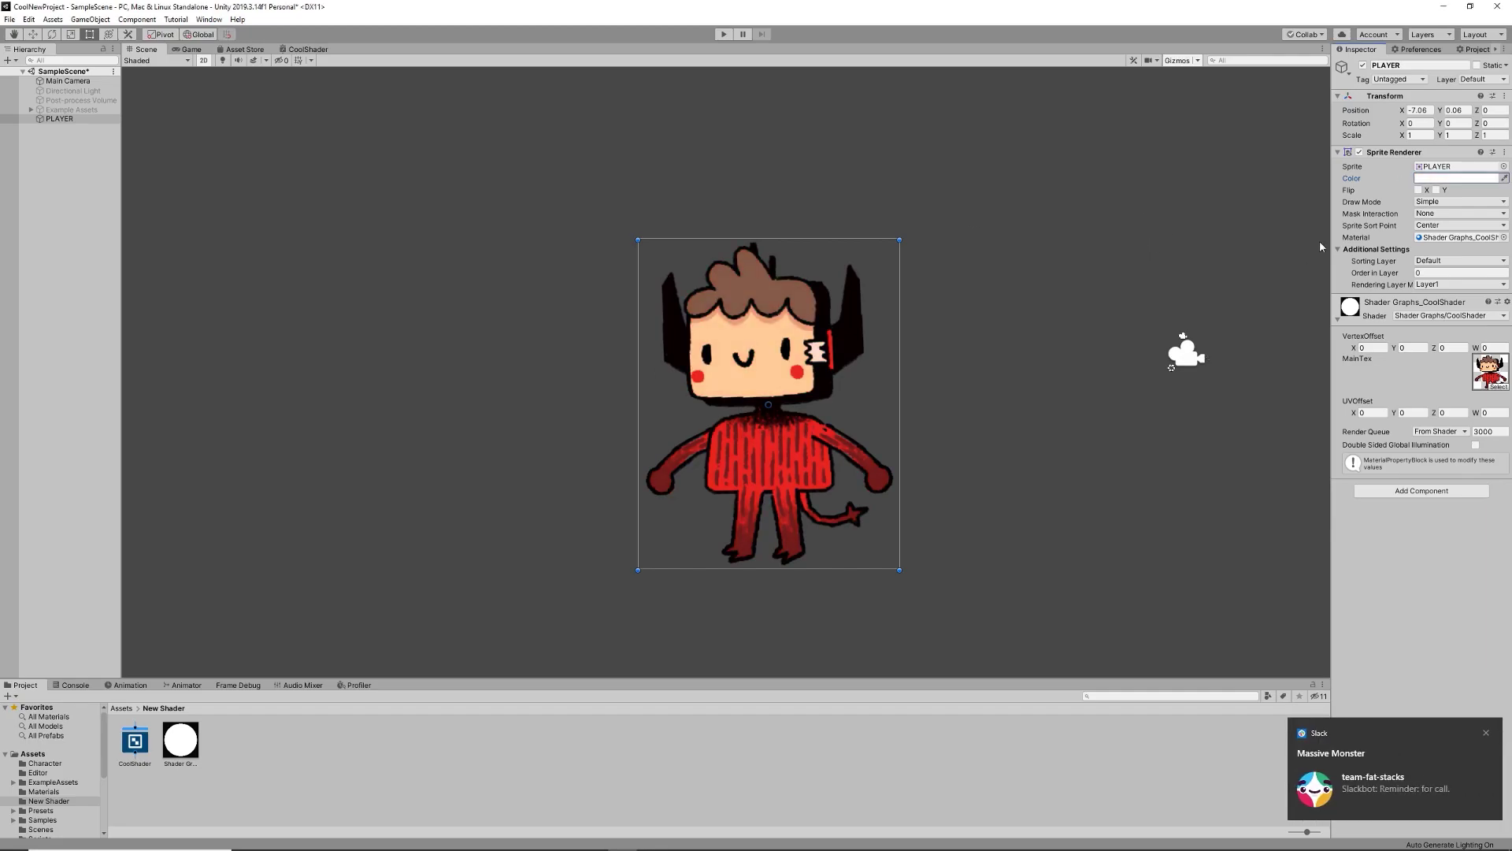
left_click(1433, 178)
left_click(1124, 233)
Step: Add a Vertex Color node above Sample Texture 2D in the CoolShader graph, and space out the Sprite Unlit Master node
left_click(307, 50)
right_click(706, 226)
right_click(776, 228)
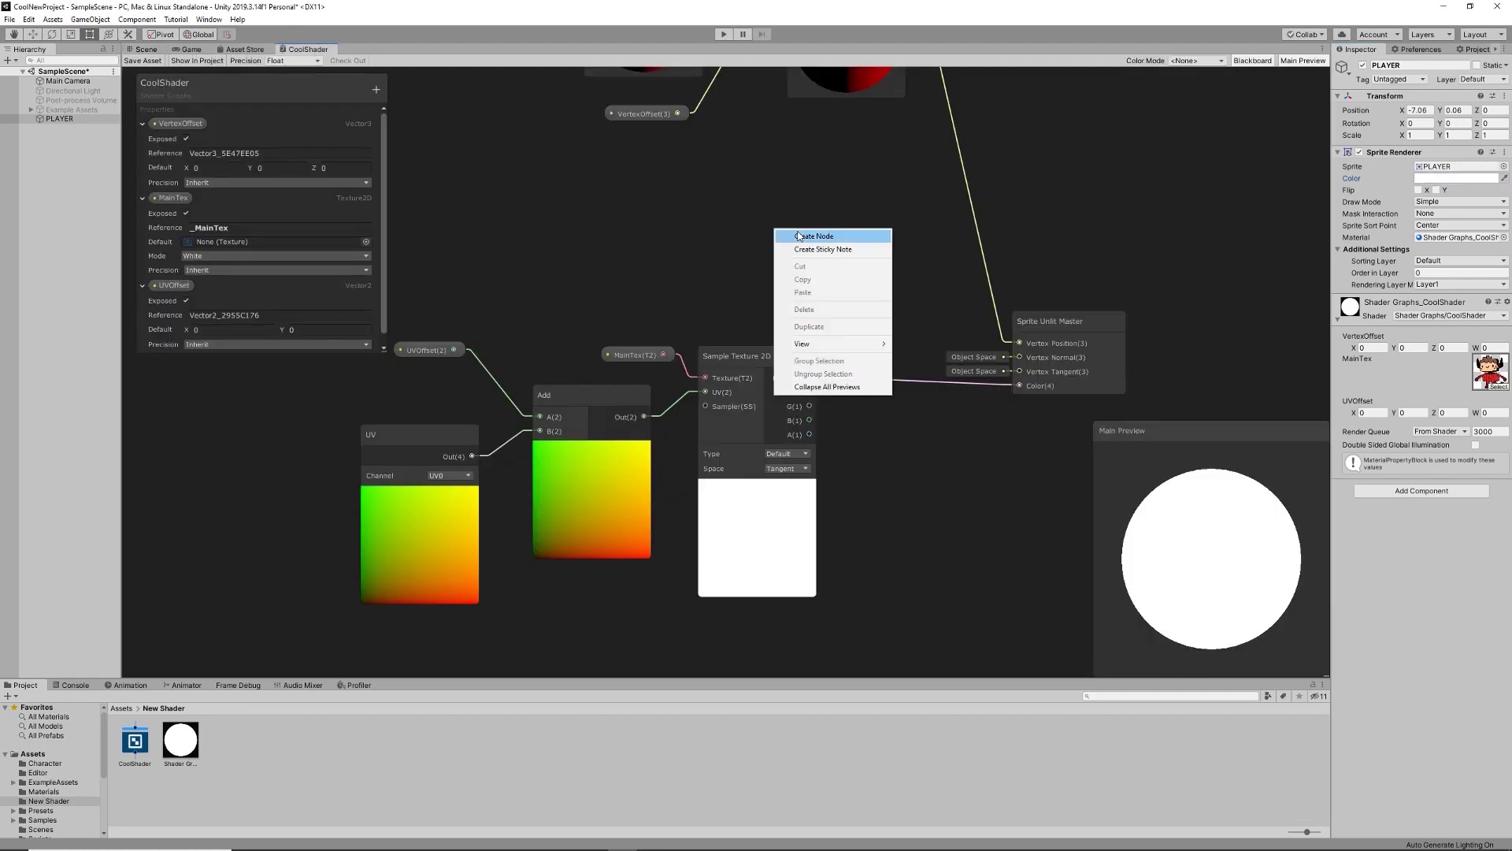
left_click(798, 236)
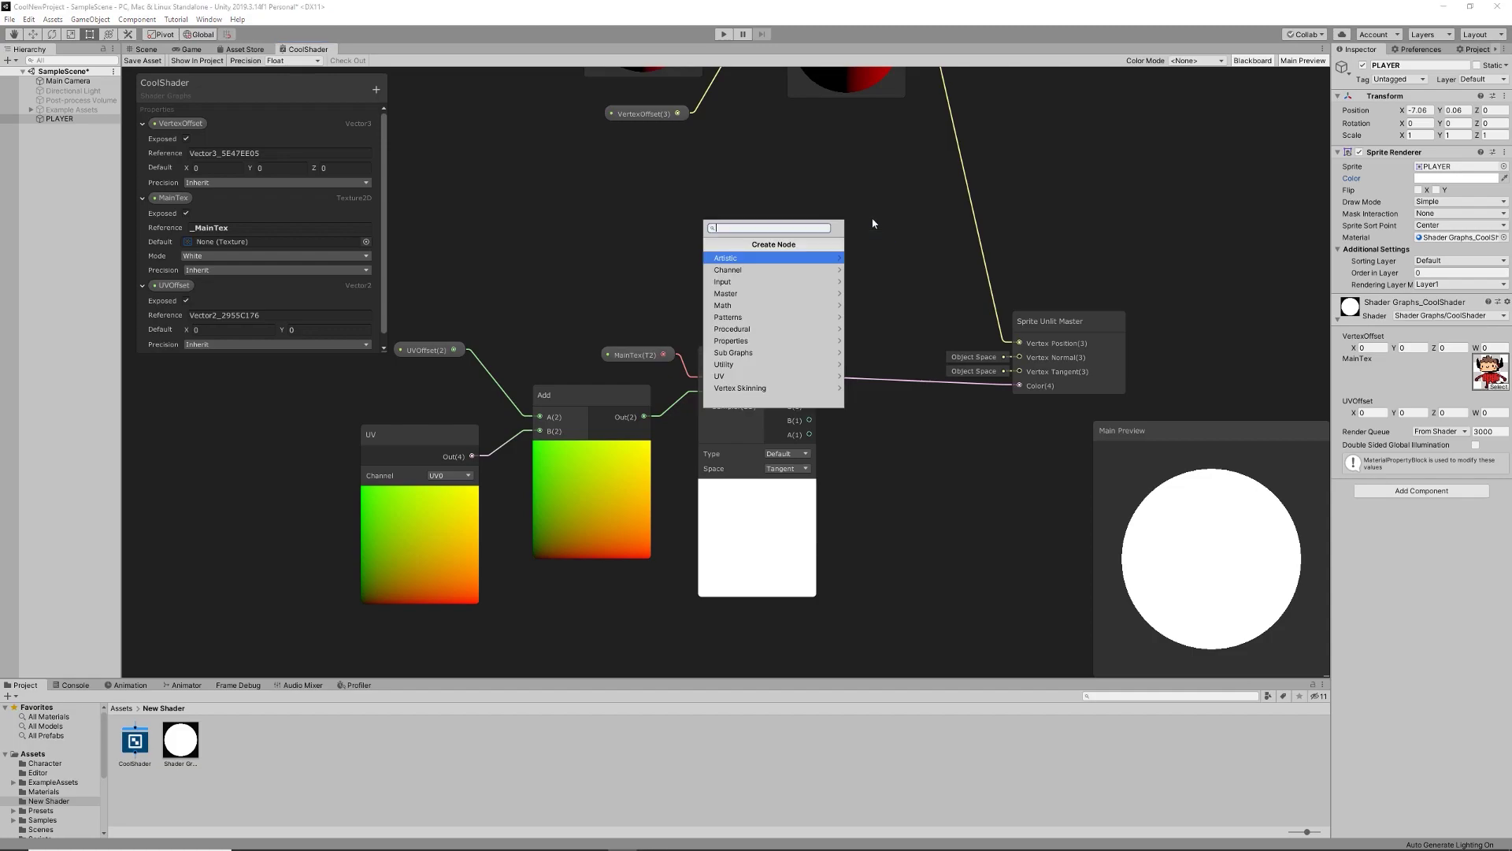
type("vertex co")
key("Return")
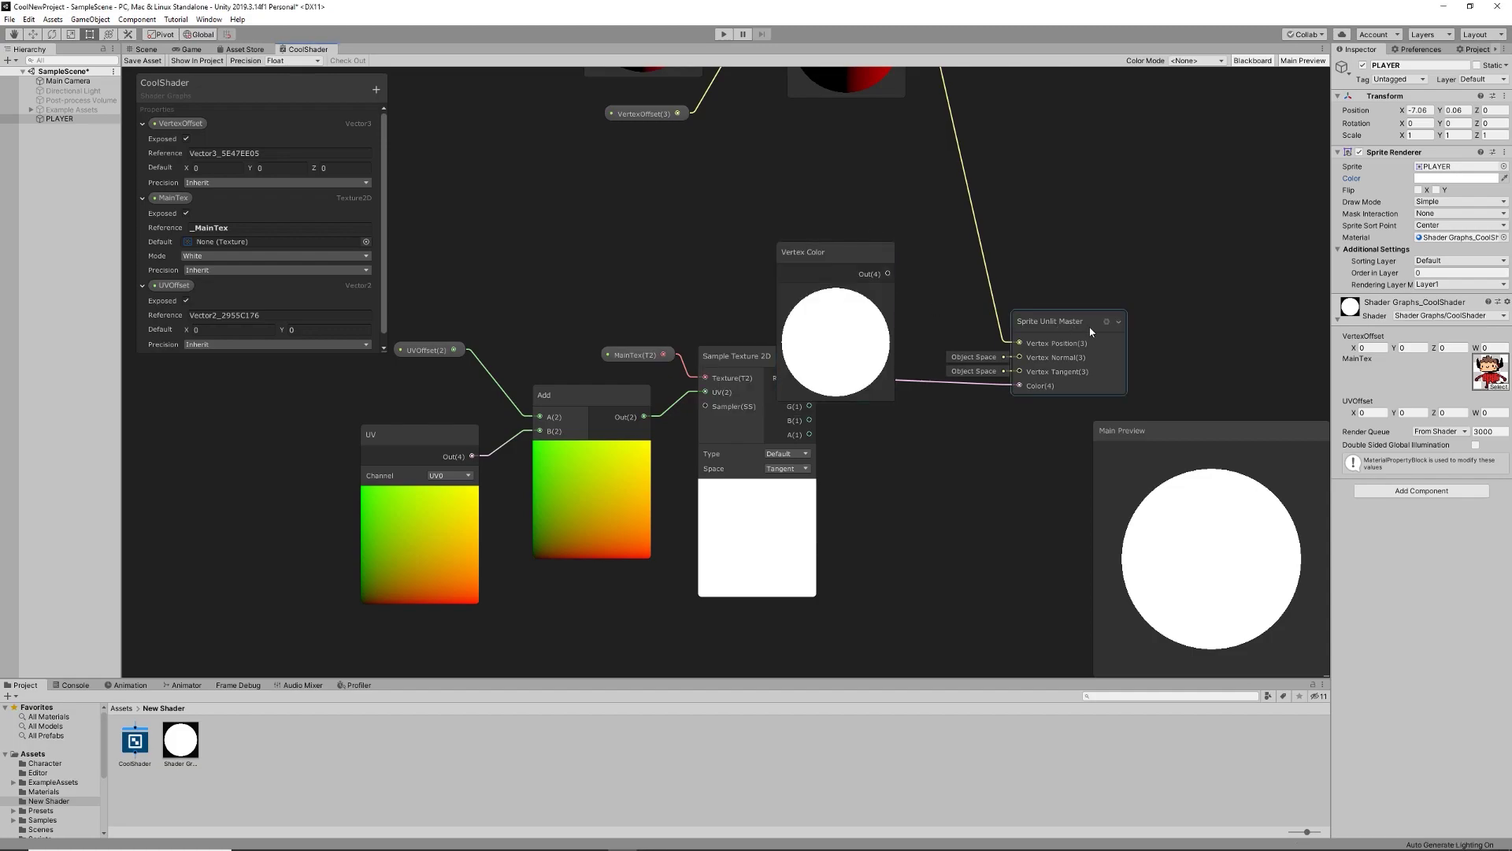
left_click_drag(1091, 331, 1126, 270)
left_click_drag(827, 252, 741, 173)
Step: Multiply the Vertex Color output by Sample Texture 2D's RGBA output, and route the result into Sprite Unlit Master's Color input
right_click(978, 371)
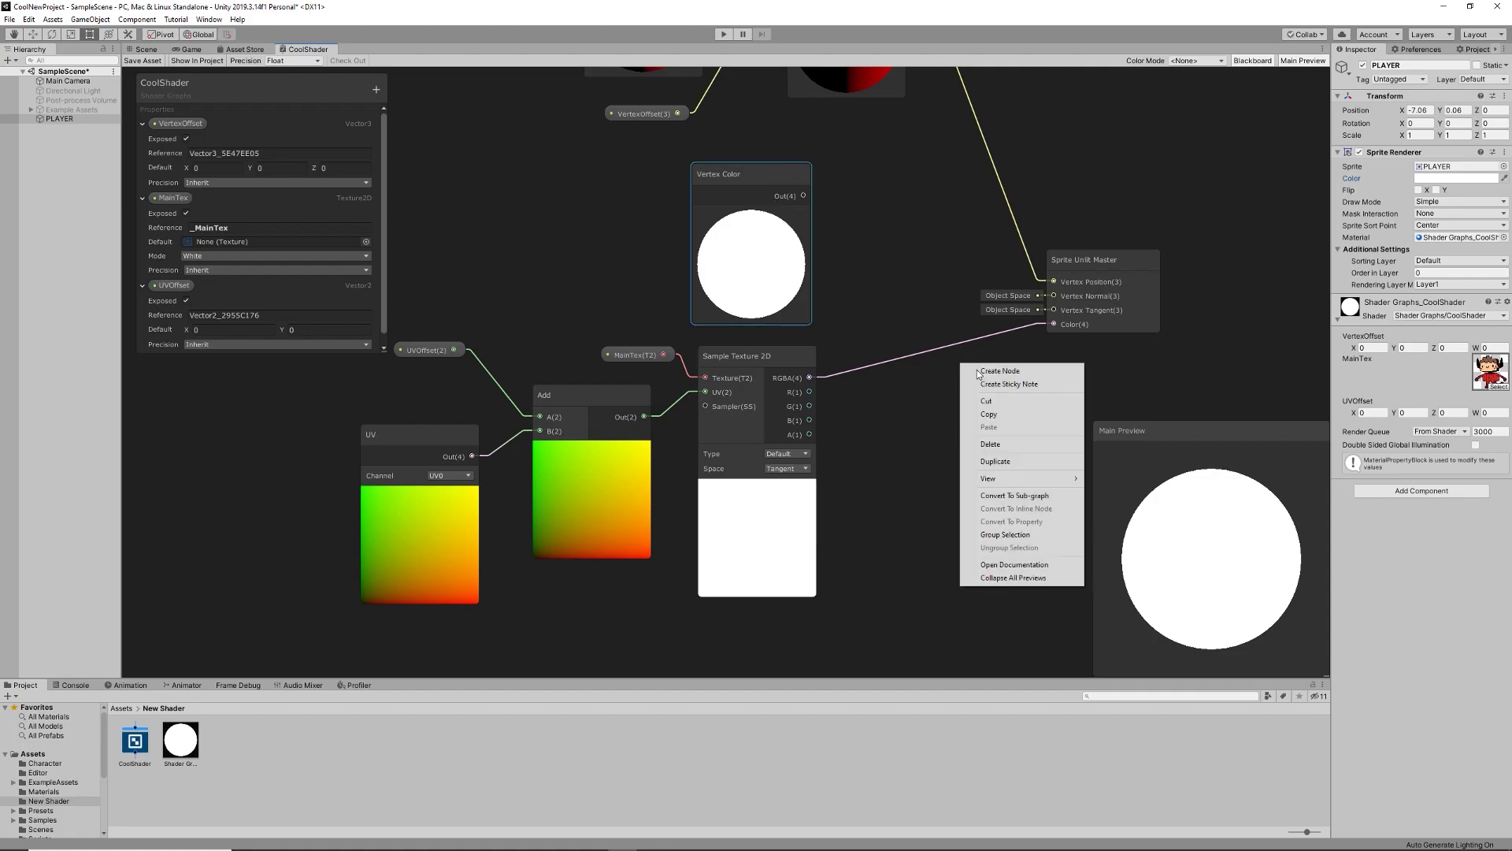
left_click(981, 371)
type("mul")
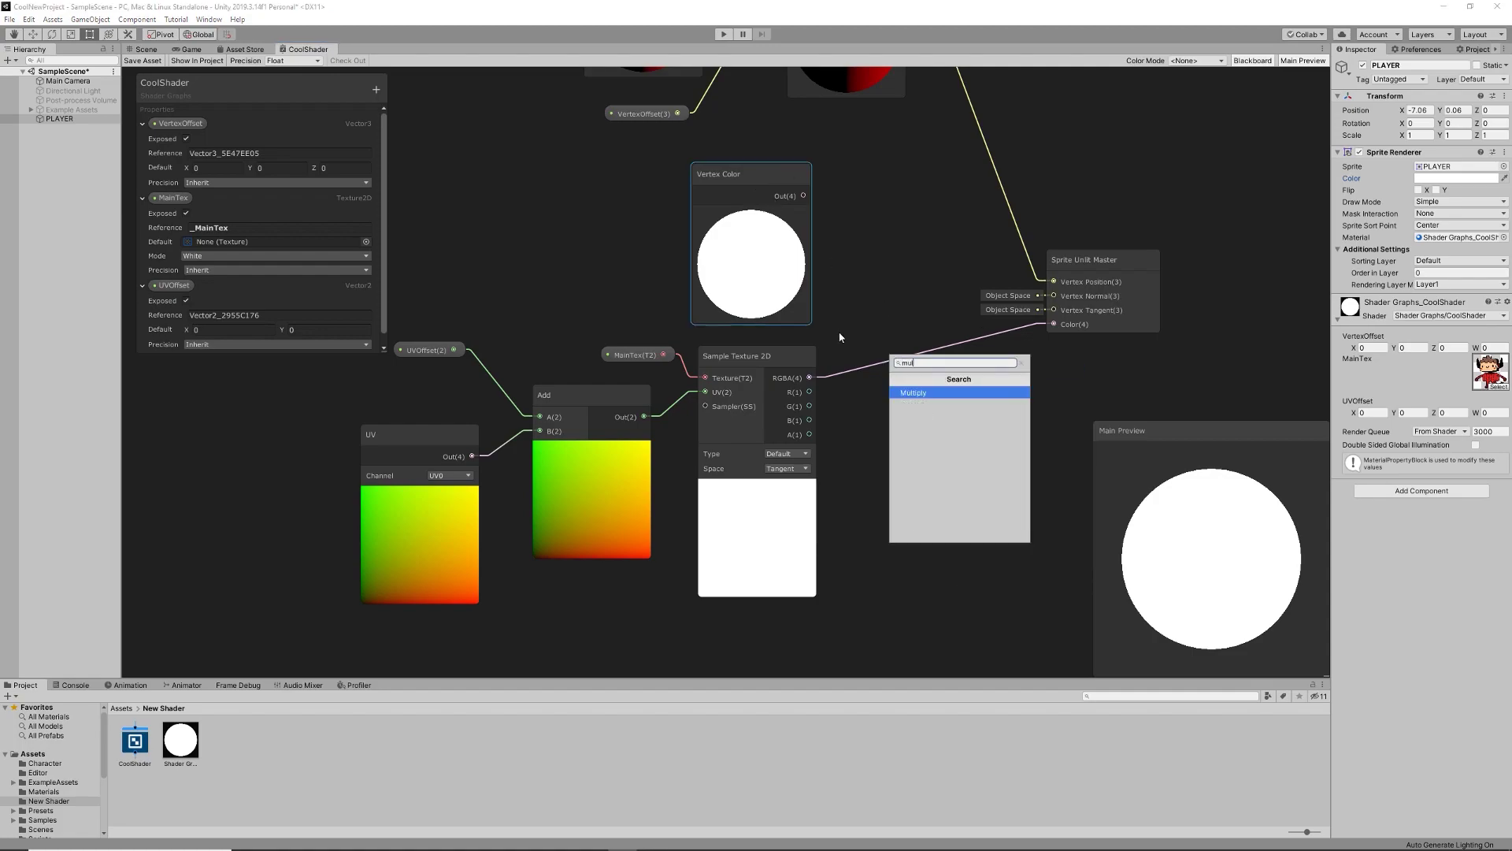
left_click(923, 395)
left_click_drag(809, 377, 804, 195)
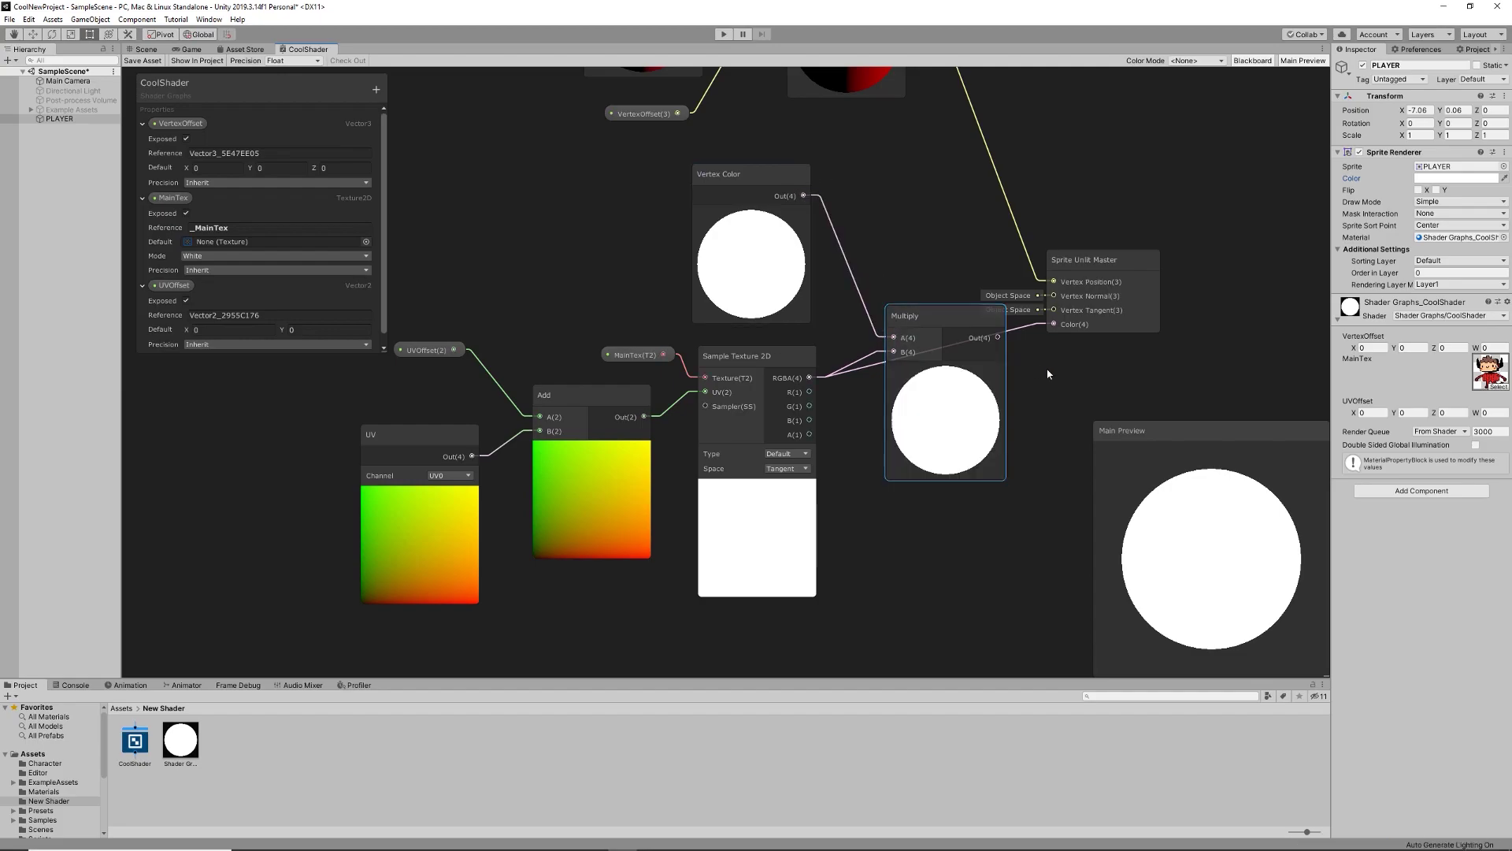
left_click_drag(1006, 333, 1054, 324)
left_click_drag(1084, 262, 1165, 193)
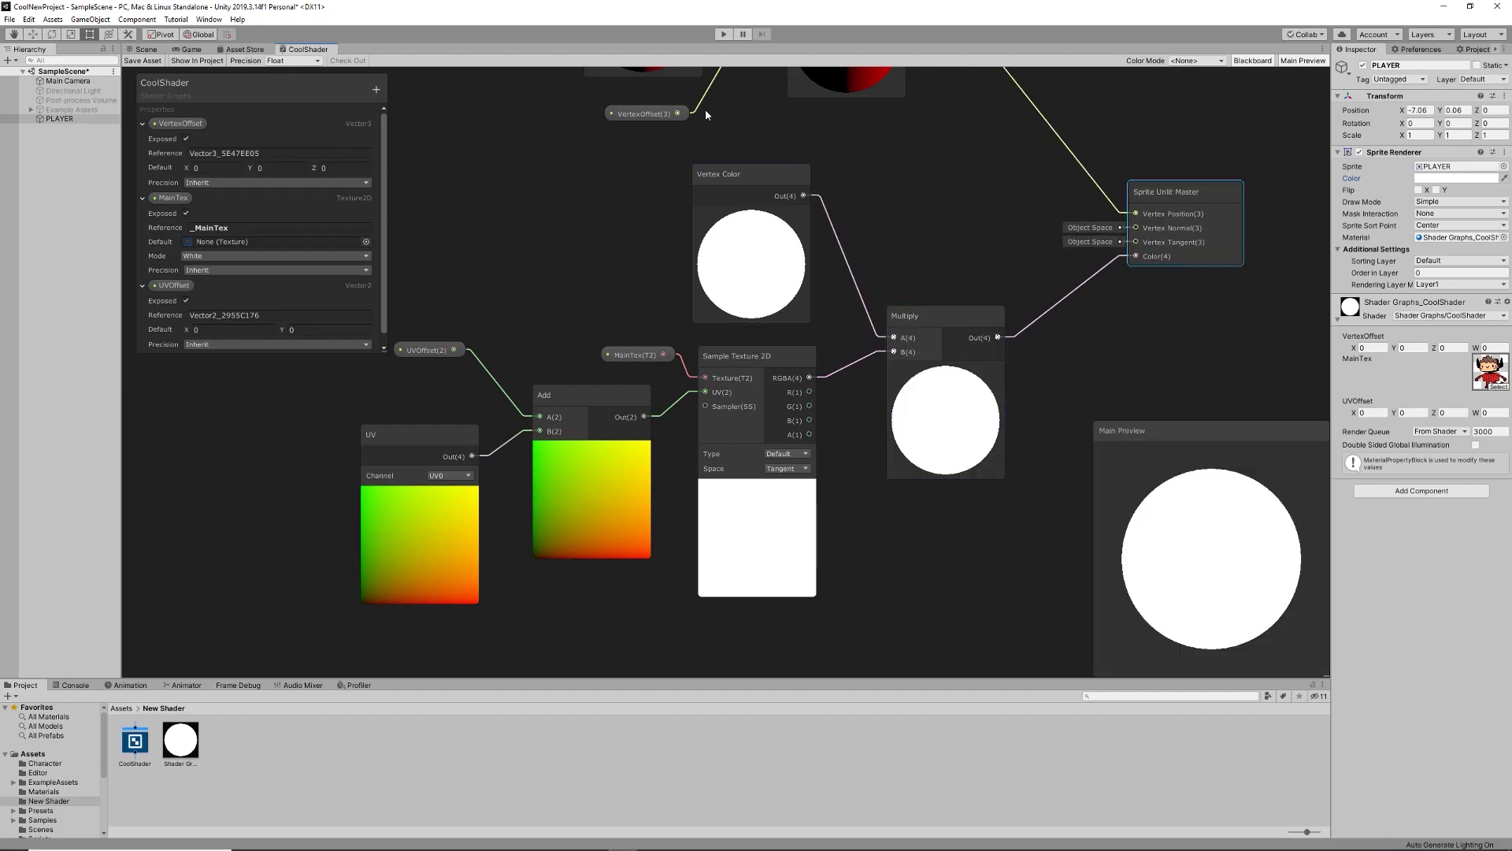
Step: Return to the Scene view and try tints on the PLAYER sprite's Color setting, leaving it white
left_click(146, 52)
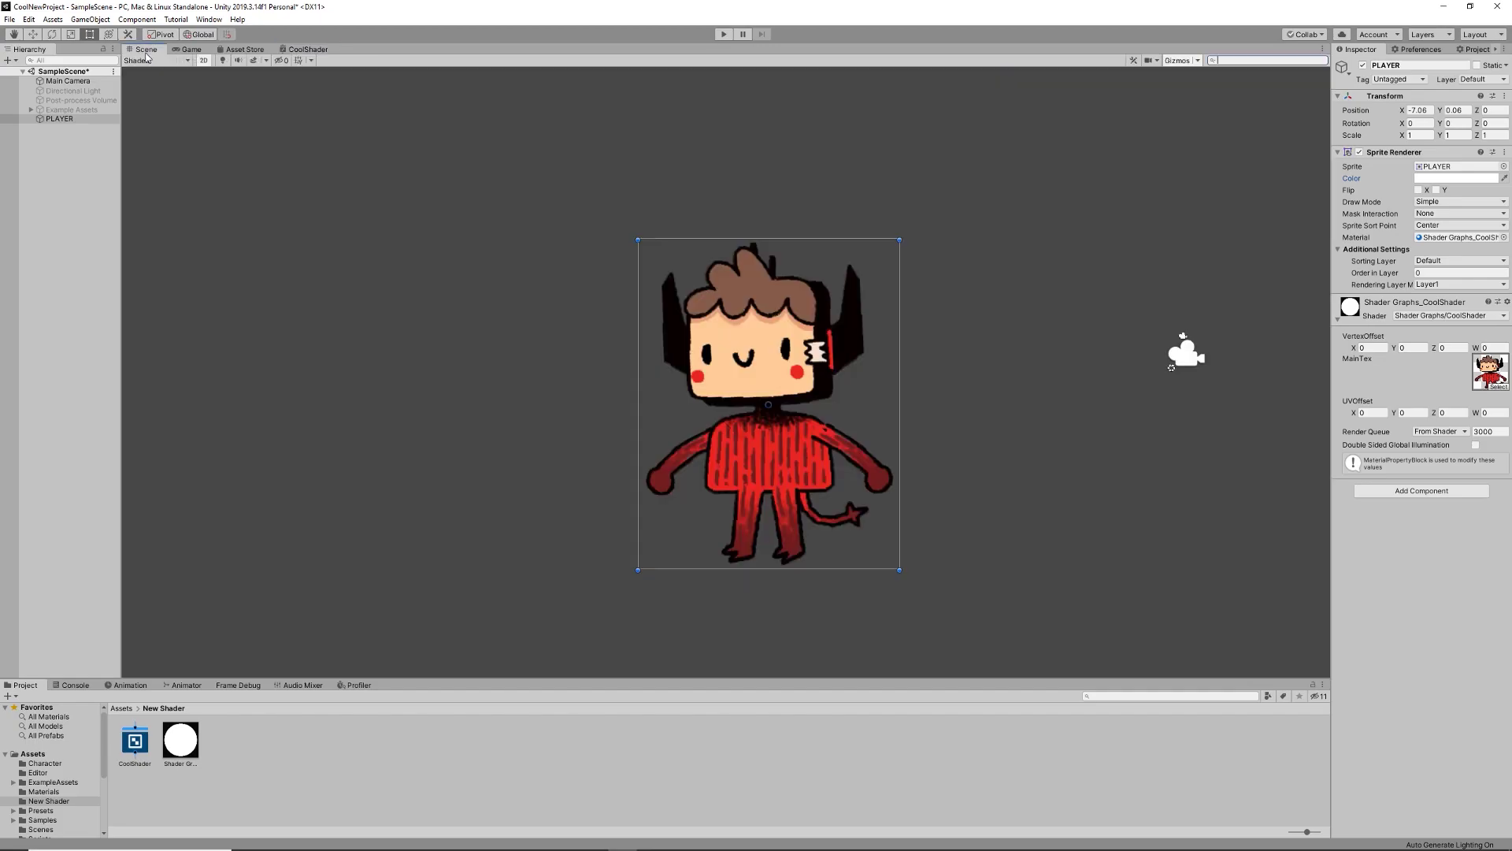
left_click(1443, 178)
left_click_drag(1081, 314, 838, 189)
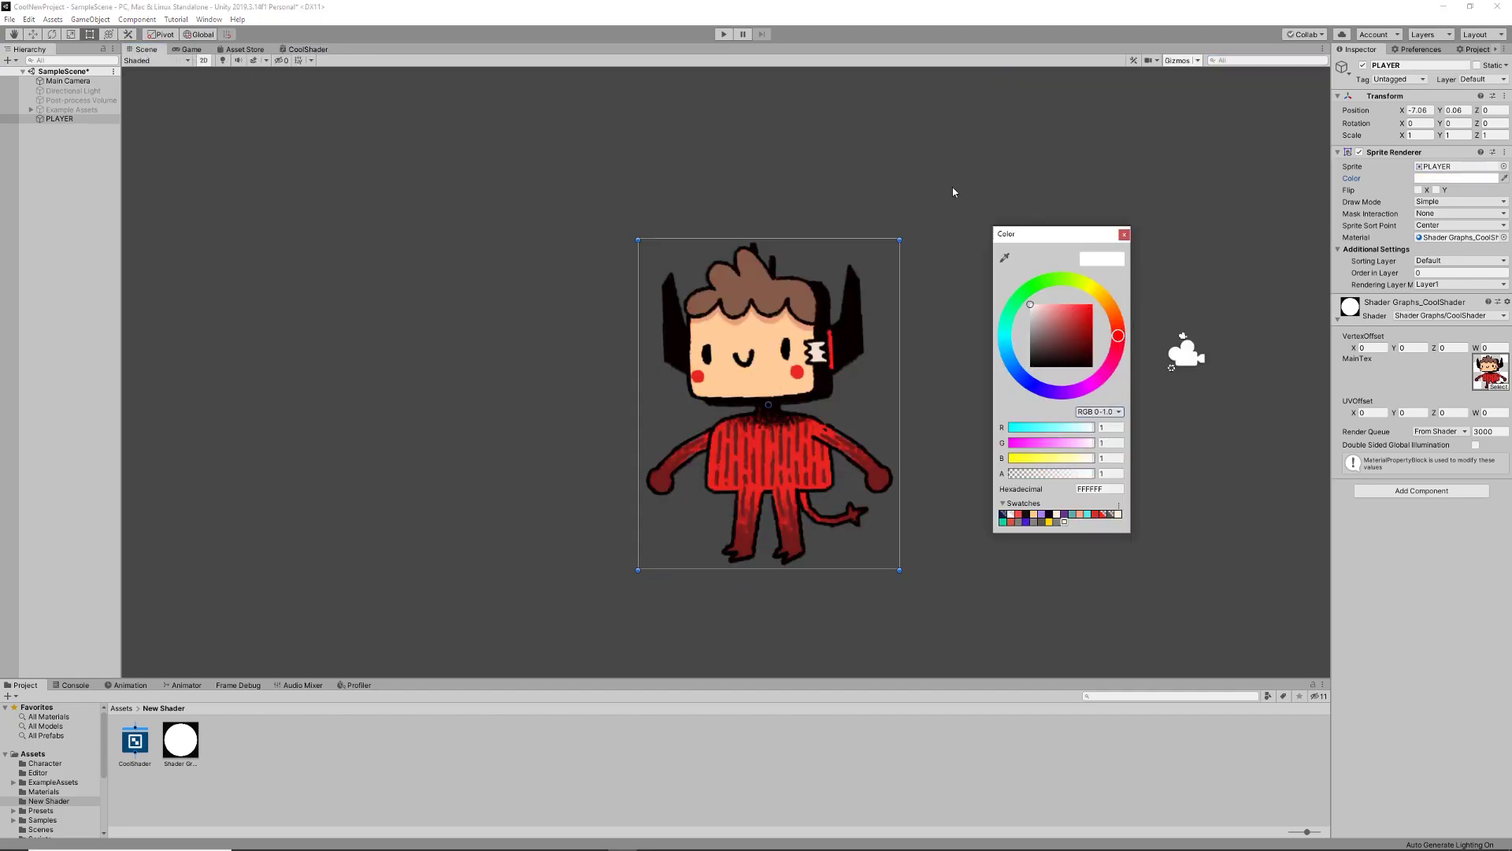
left_click(1124, 235)
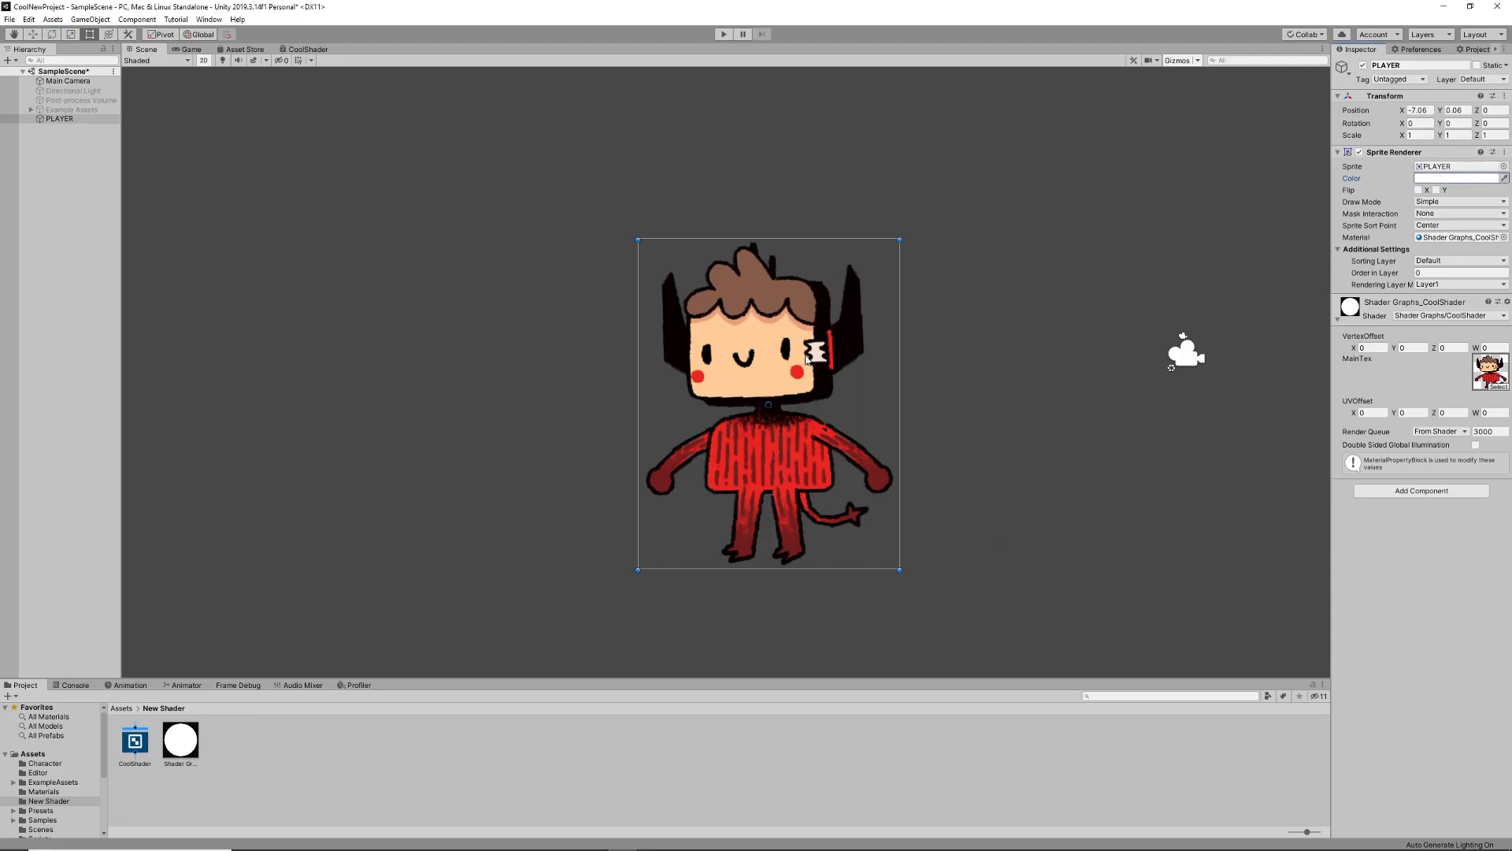
Step: Move the PLAYER sprite in the scene to about X -8.27, Y 0.22
middle_click_drag(805, 359, 804, 334)
left_click_drag(804, 334, 745, 330)
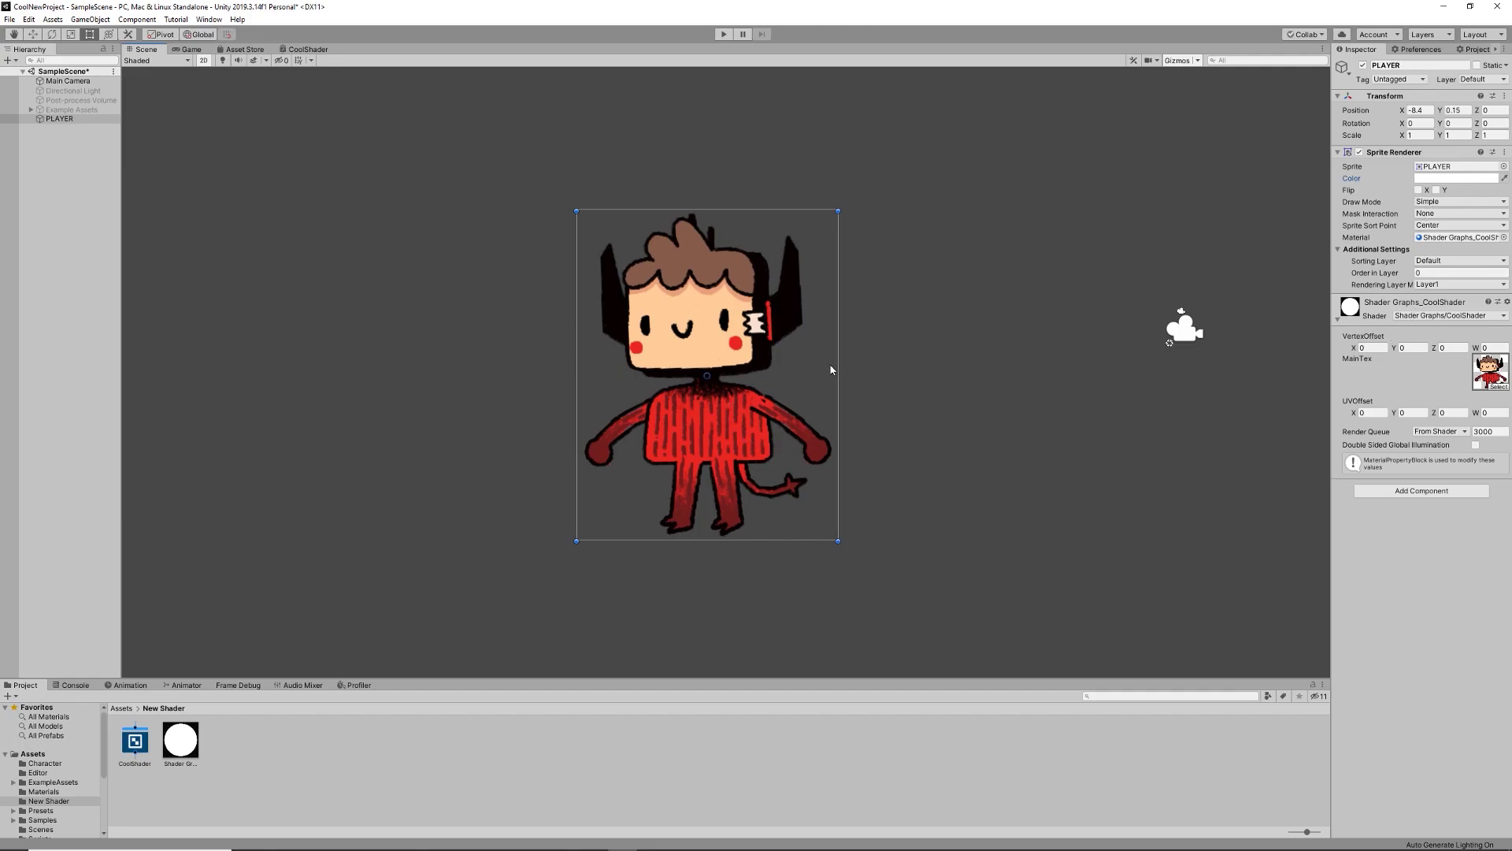
left_click_drag(760, 318, 767, 315)
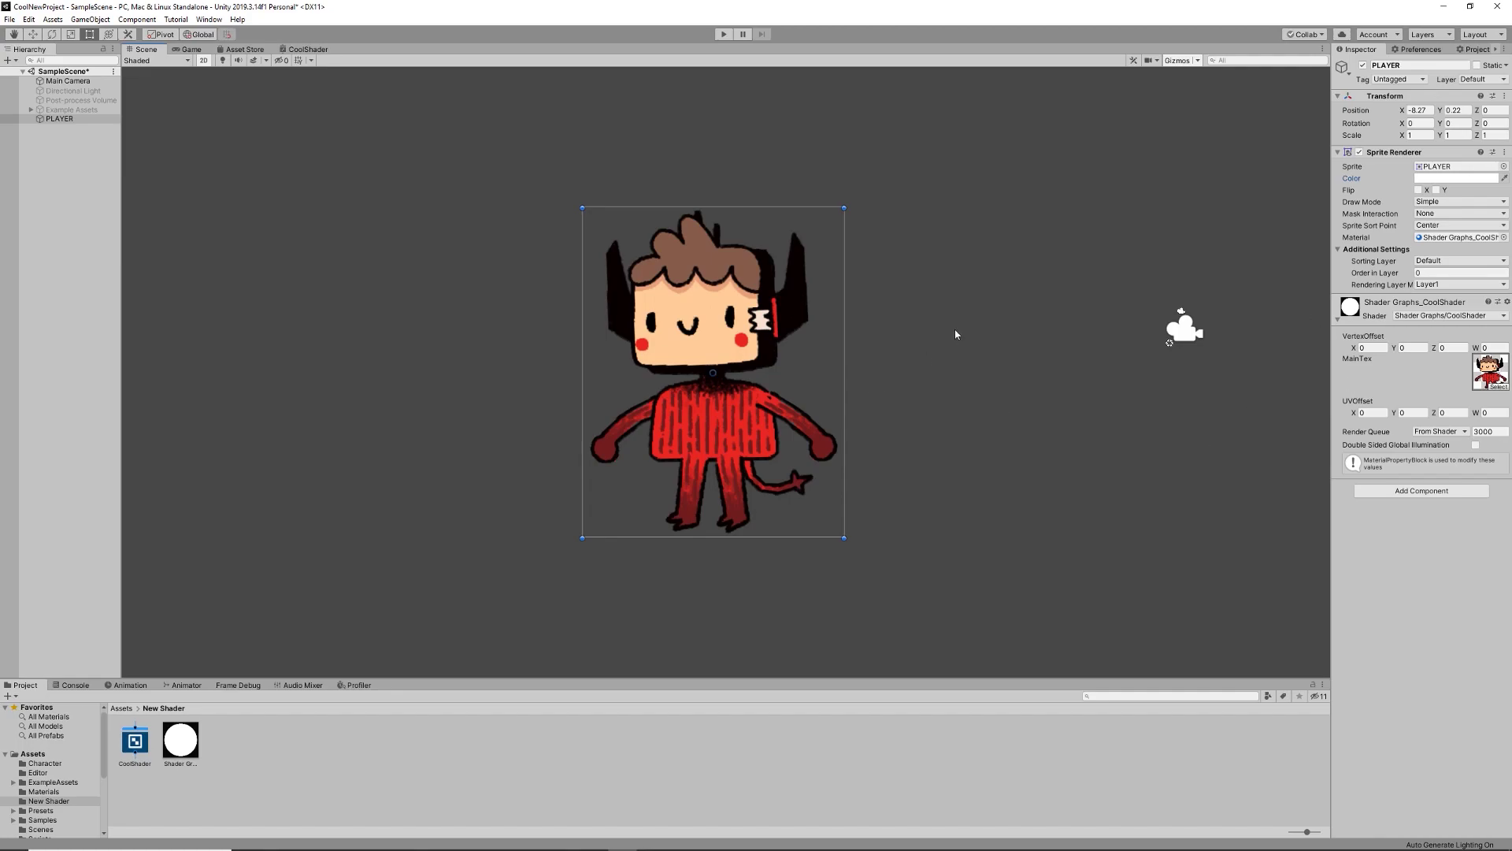
Step: Delete the Vertex Color, UV, UVOffset and UV-side Add nodes from the CoolShader graph
left_click(316, 50)
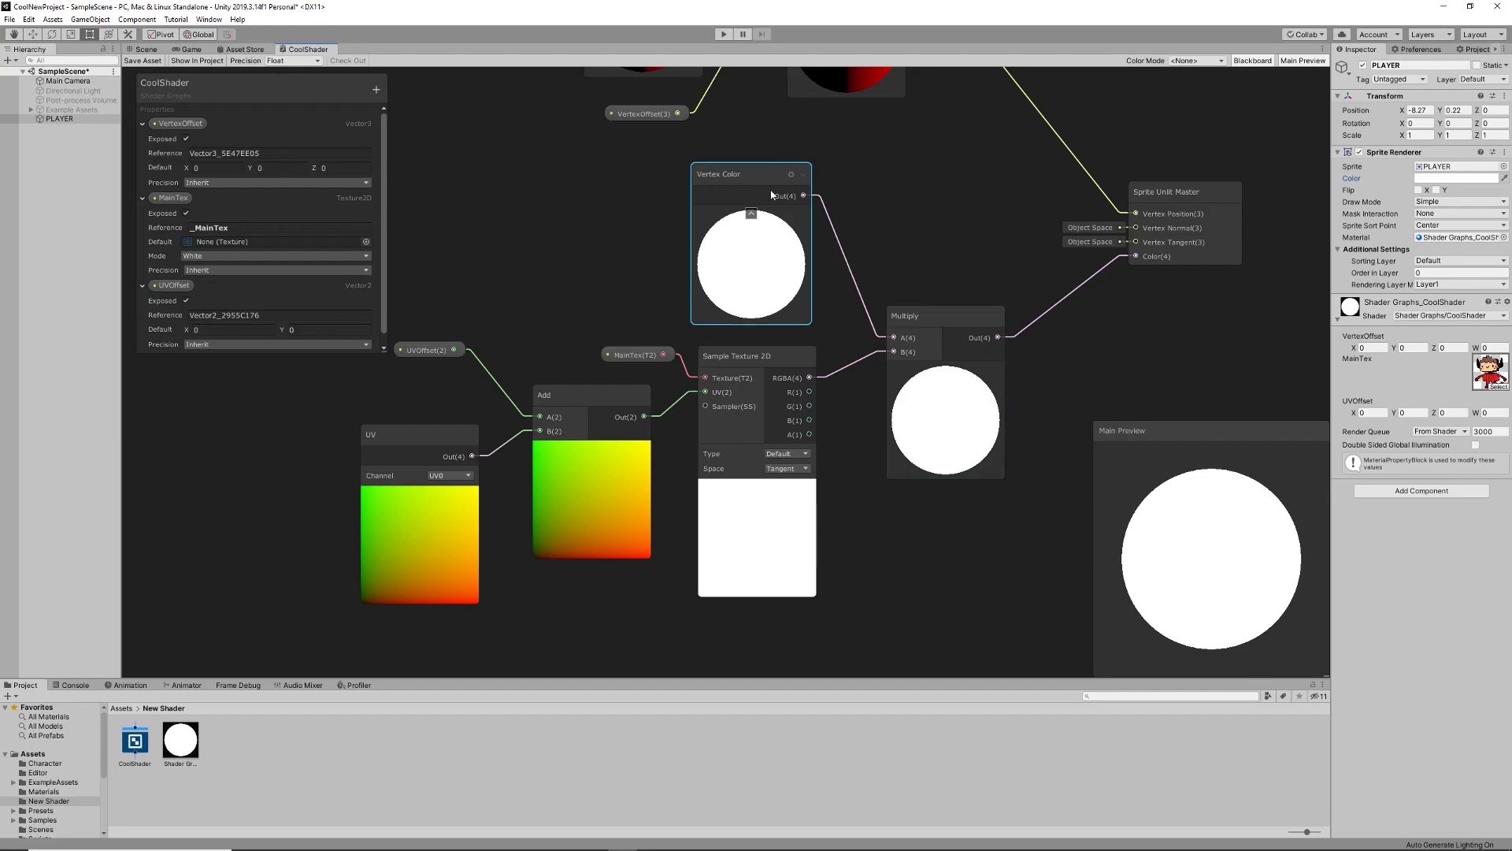
key("Delete")
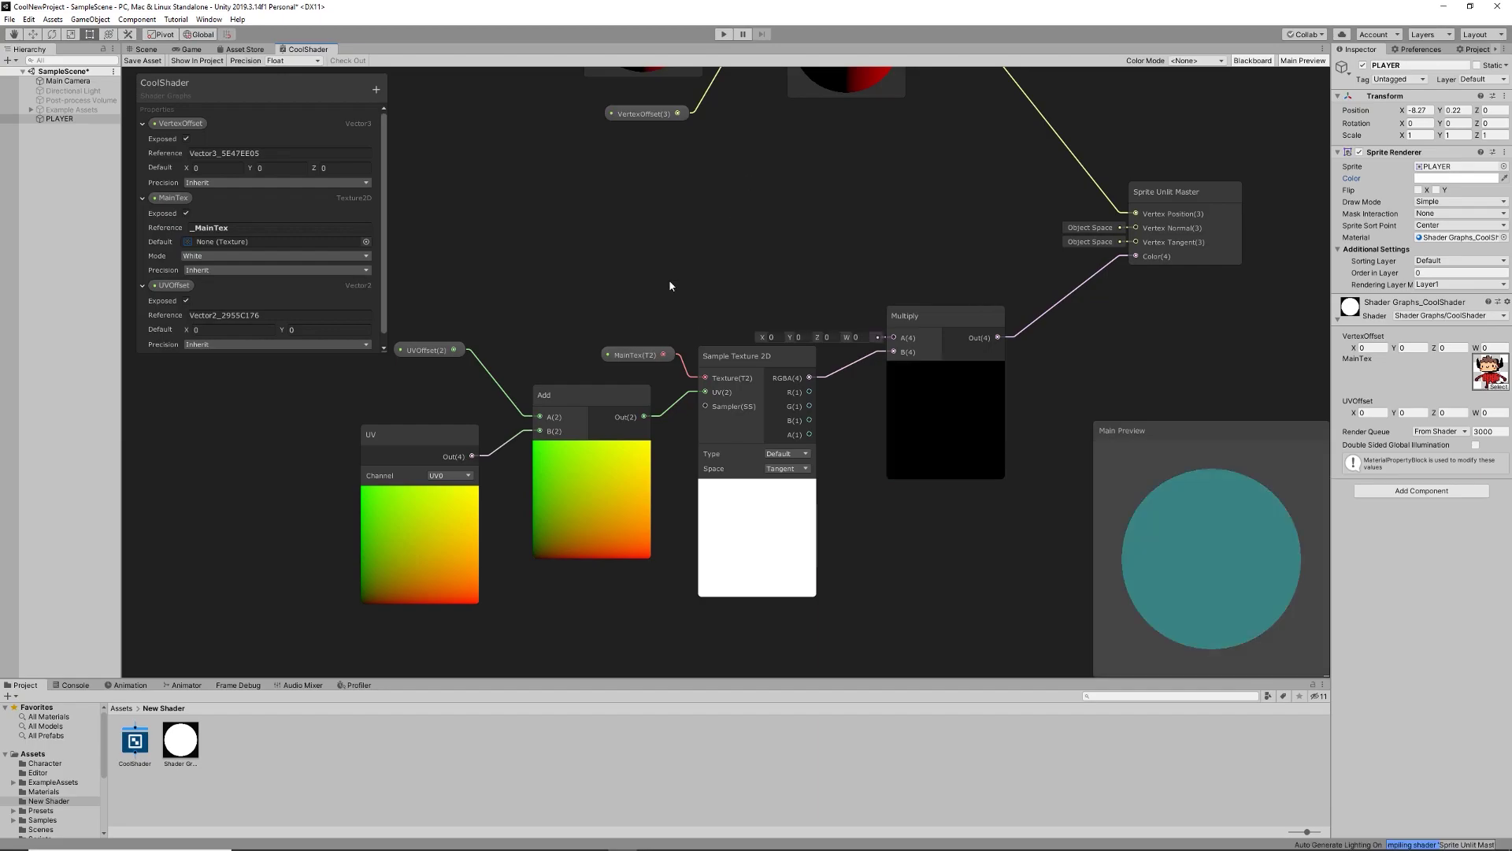
left_click(587, 387)
key("Delete")
key("Delete")
left_click(446, 427)
key("Delete")
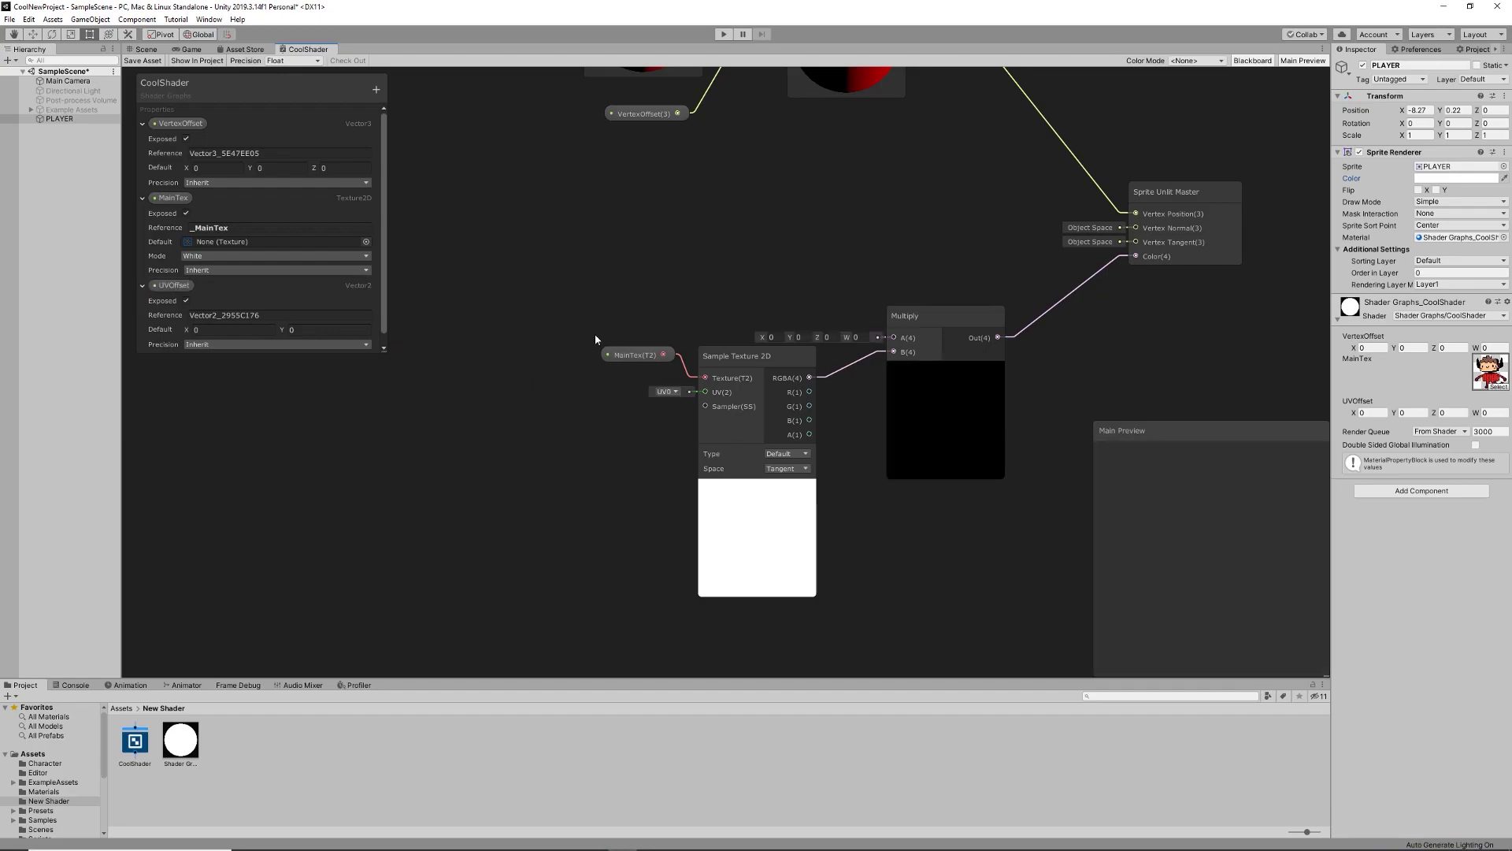
Step: Delete the Position, VertexOffset and Add nodes that feed Sprite Unlit Master's Vertex Position input
right_click(877, 219)
left_click(913, 216)
middle_click_drag(975, 231, 873, 579)
left_click_drag(857, 507, 448, 228)
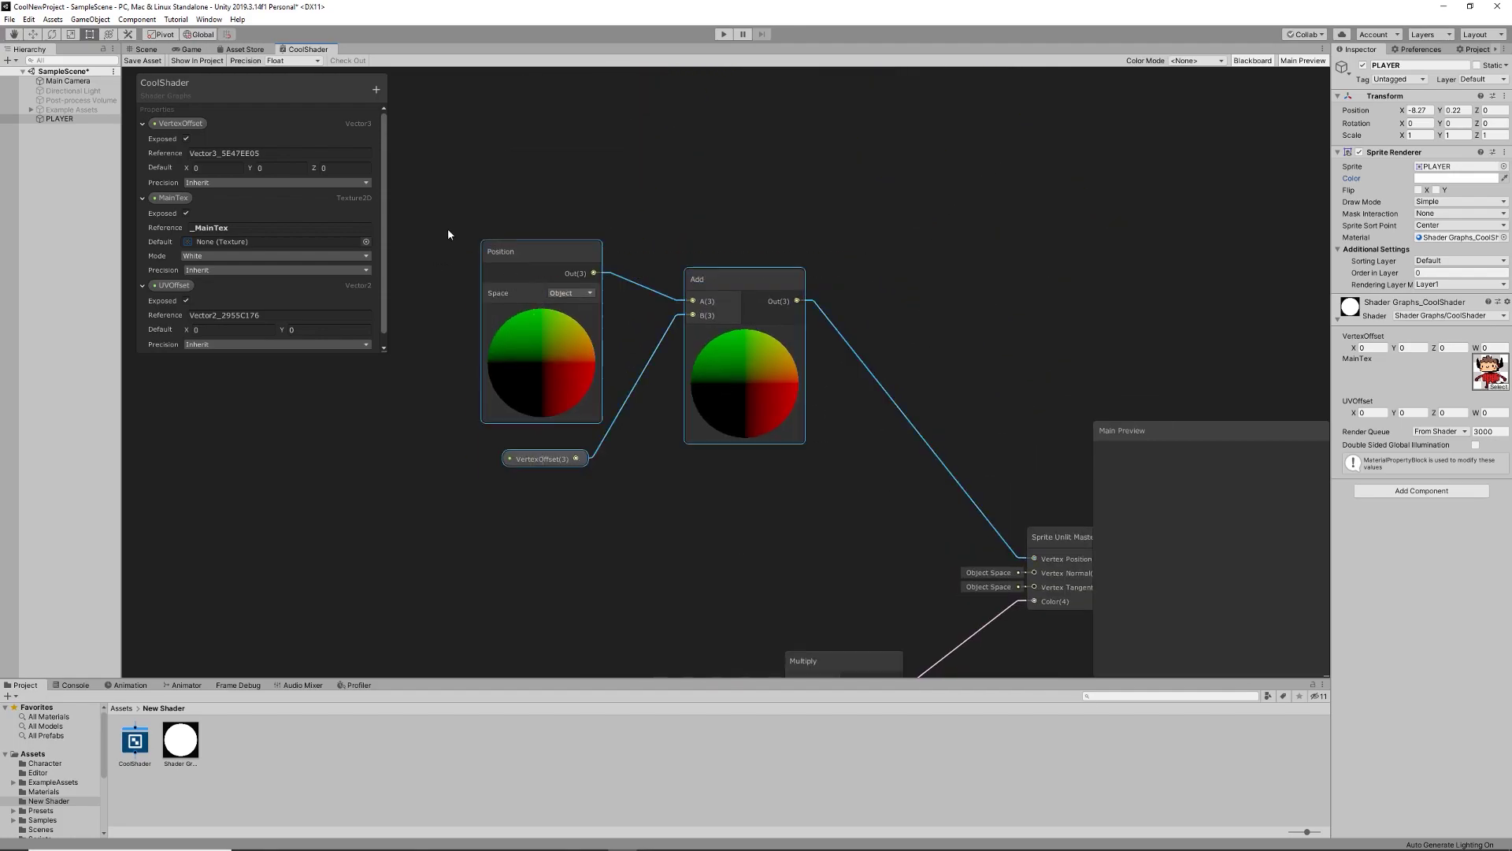
key("Delete")
Step: Delete the Multiply node and connect Sample Texture 2D's RGBA output directly to Sprite Unlit Master's Color input
middle_click_drag(915, 561, 910, 196)
left_click(820, 304)
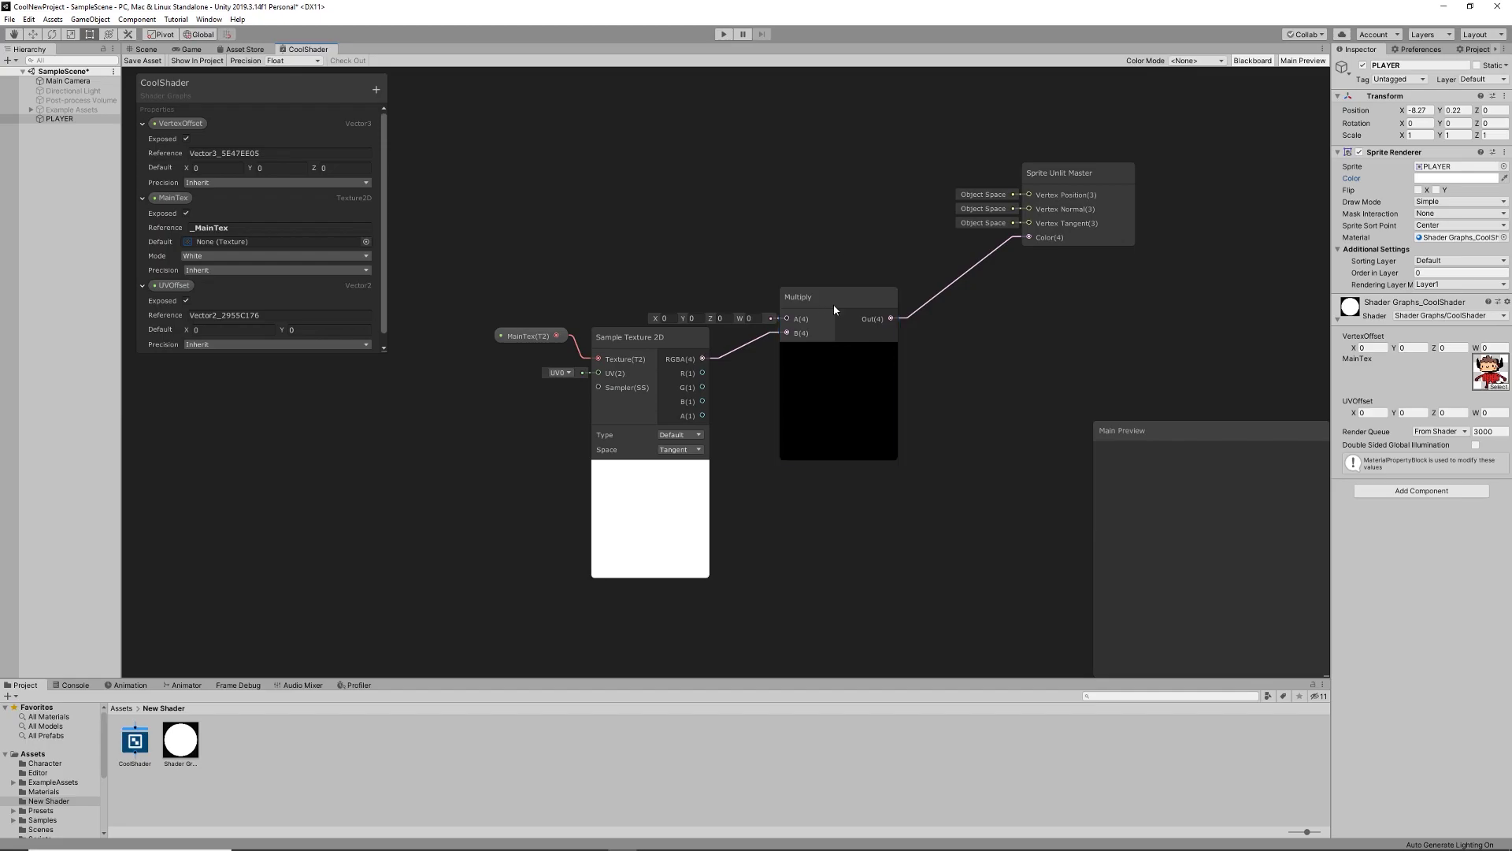
key("Delete")
right_click(843, 291)
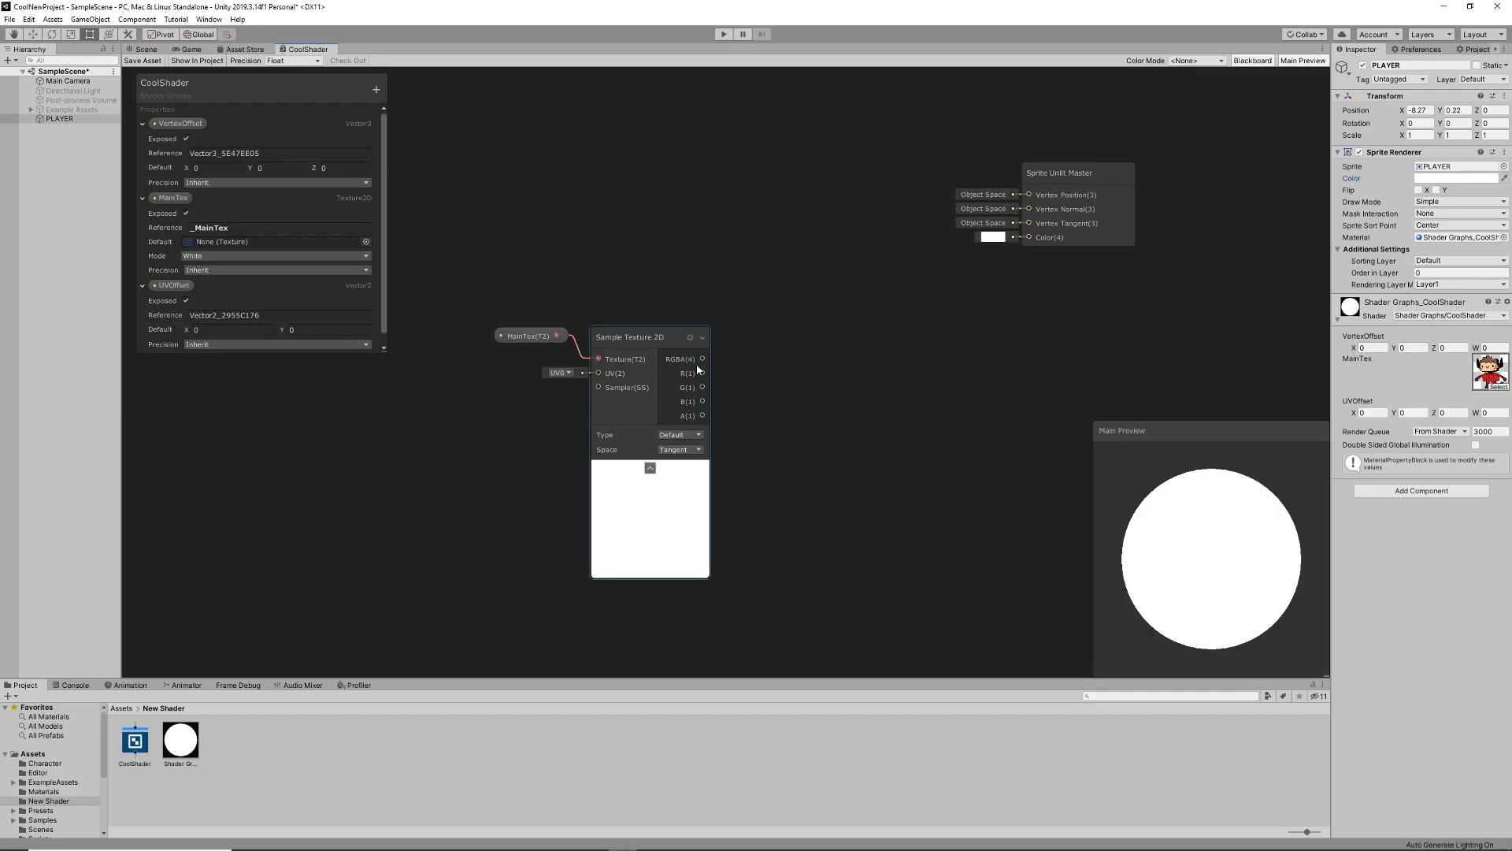
left_click_drag(702, 359, 1028, 237)
right_click(932, 341)
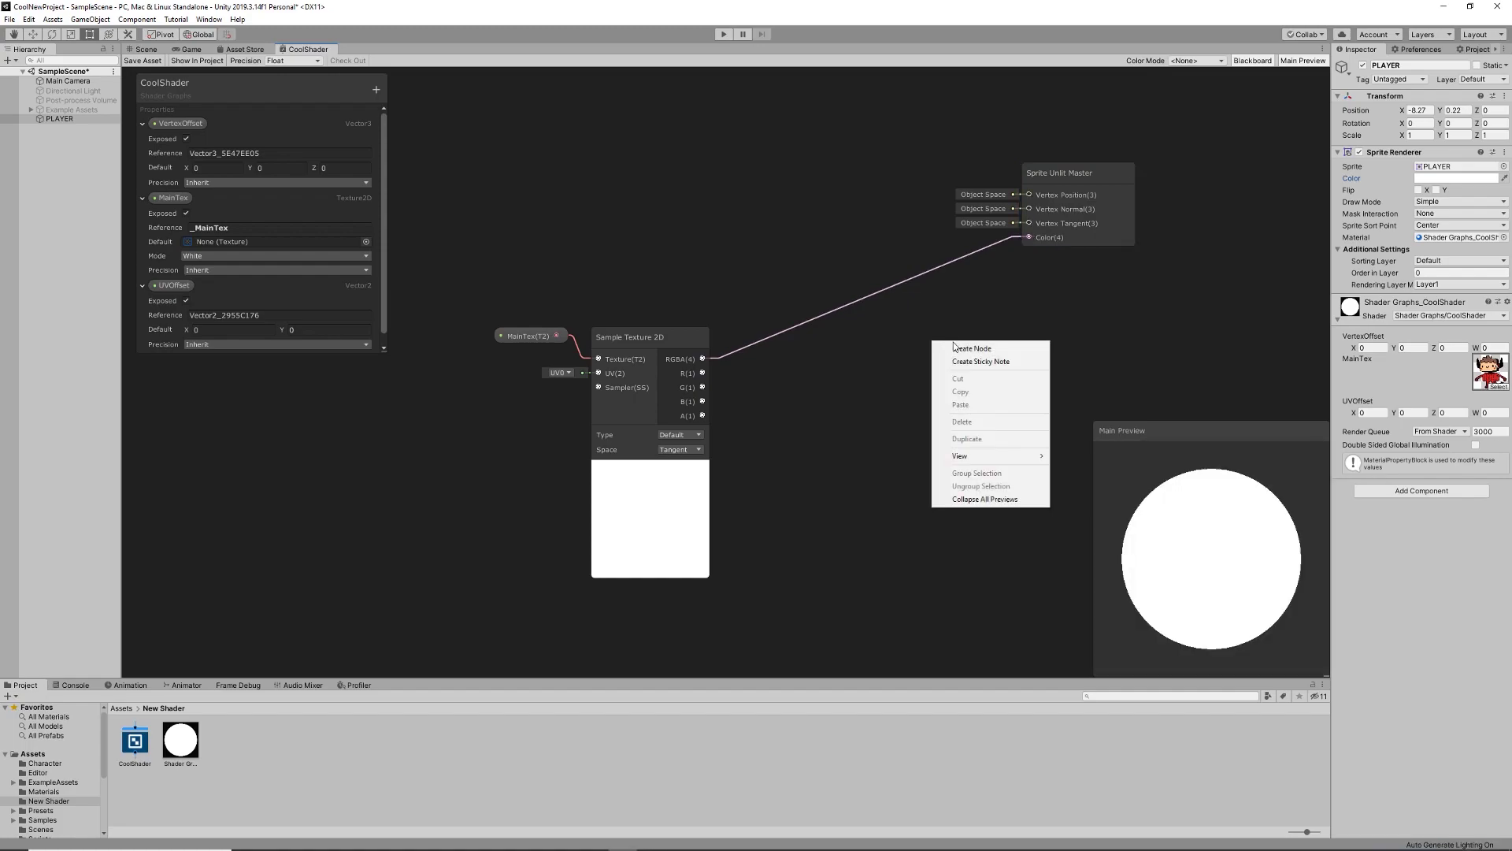
left_click(950, 347)
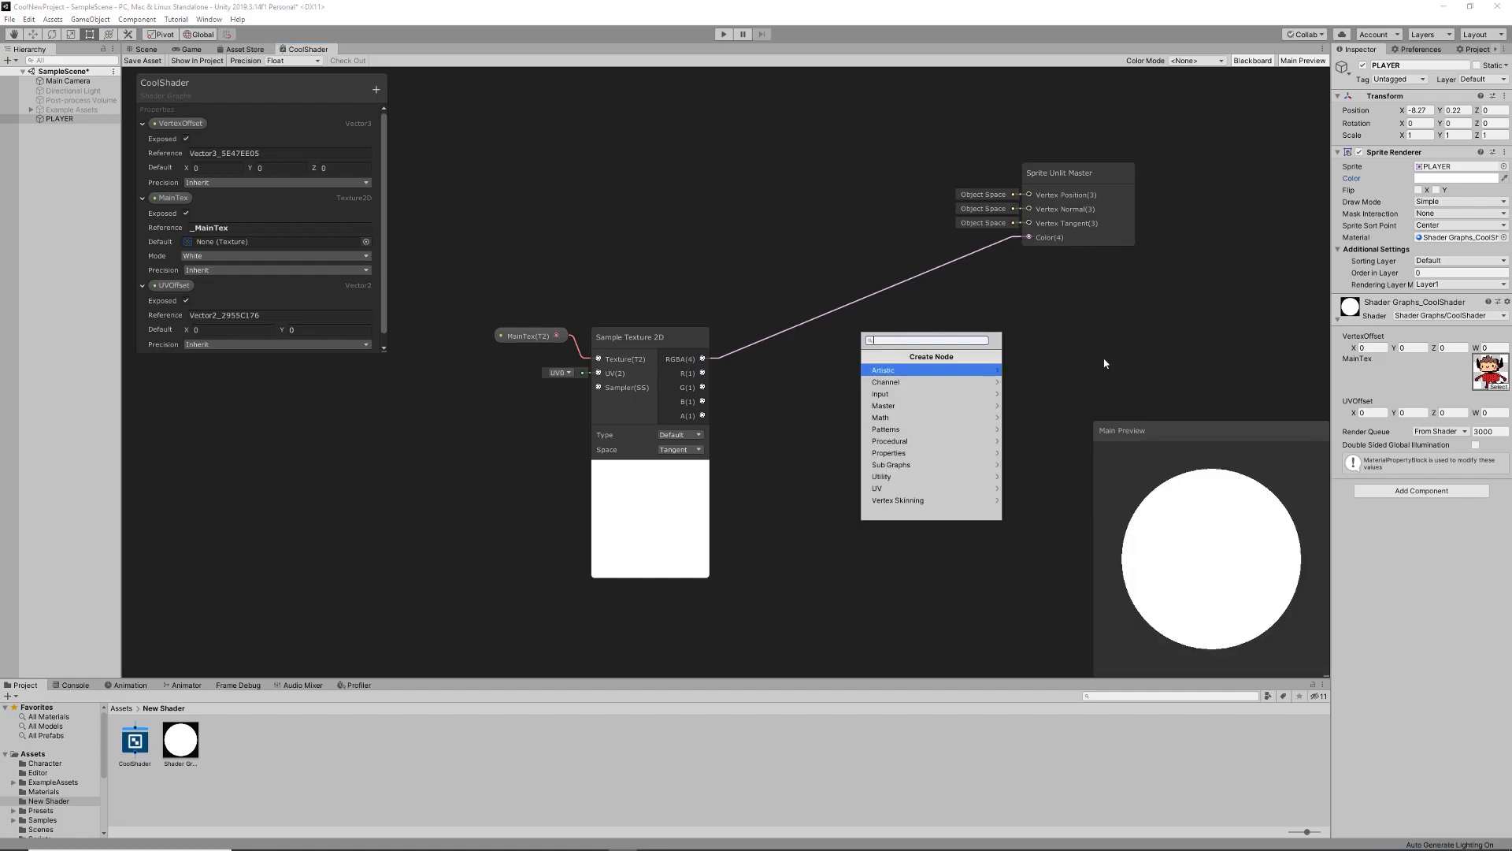
left_click(766, 191)
Step: Add a Color property named FillColor to the CoolShader blackboard
left_click(376, 90)
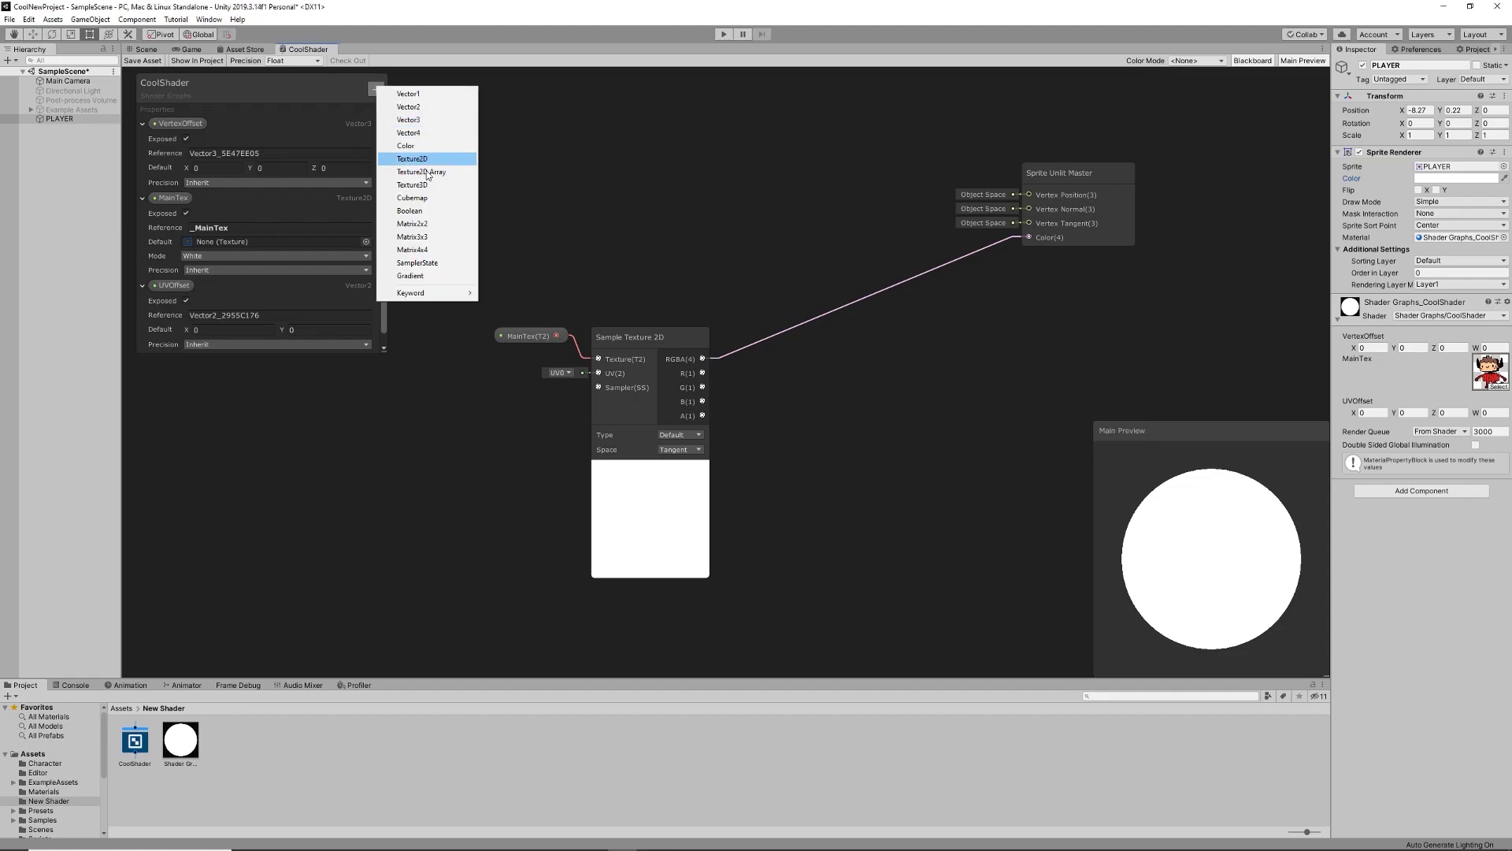
left_click(423, 146)
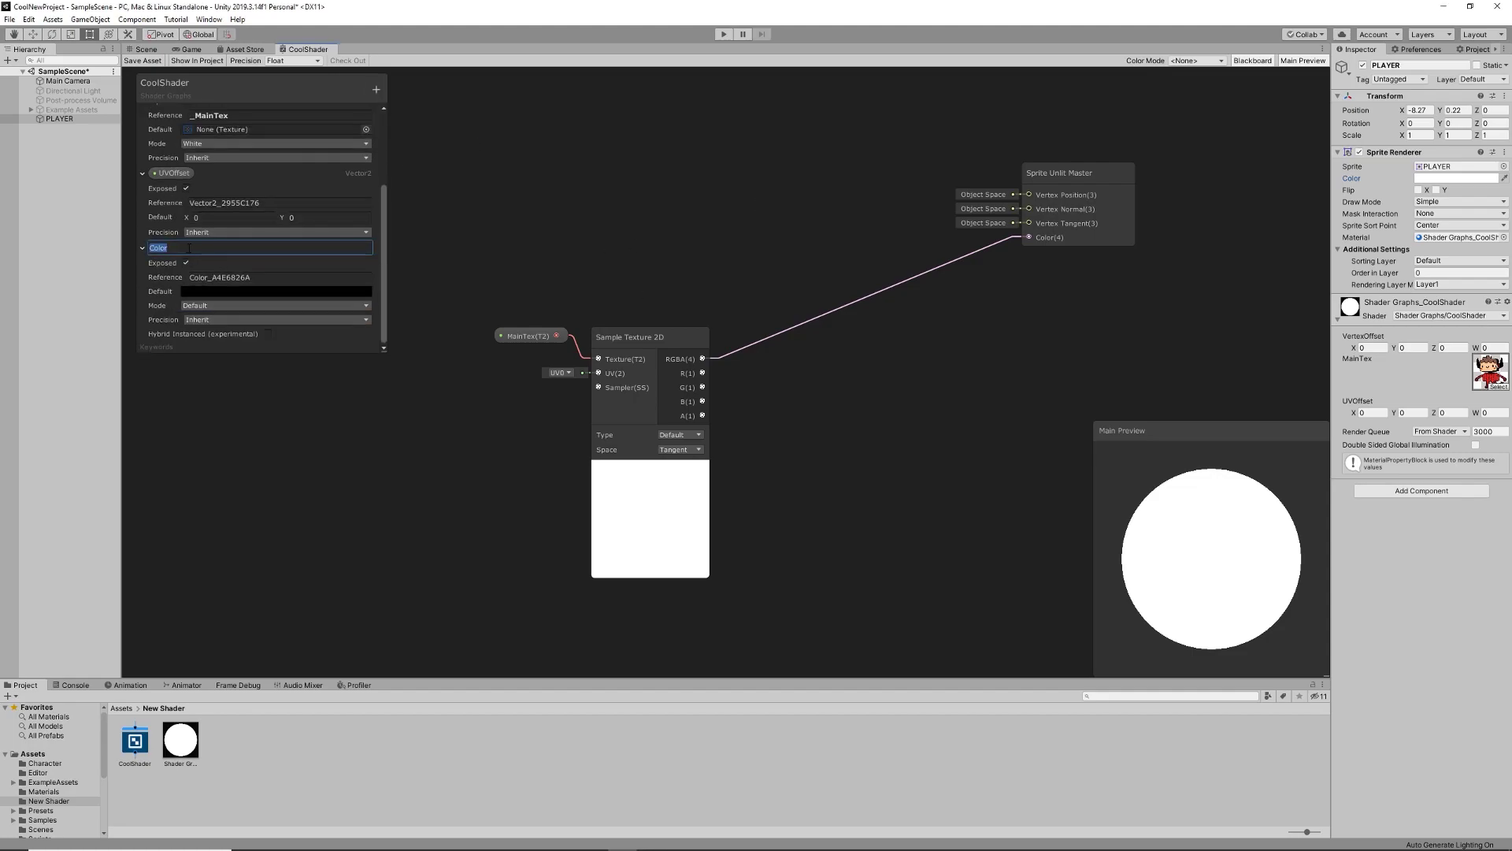
type("FillColor")
key("Return")
Step: Place a FillColor node between Sample Texture 2D and Sprite Unlit Master, and set the property's default color to red FF0000
left_click_drag(173, 247, 786, 439)
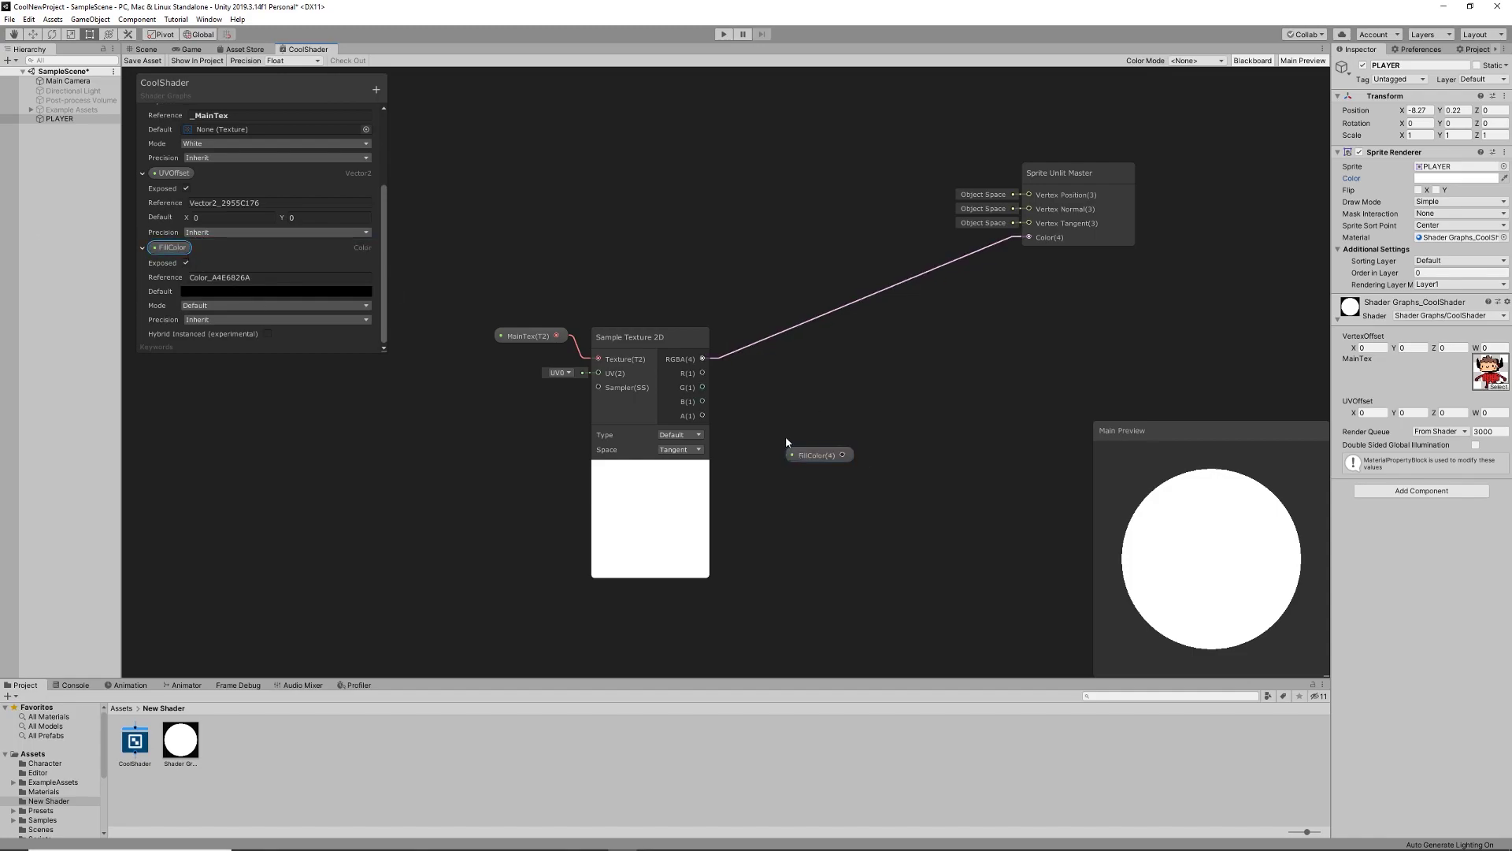
left_click(240, 292)
left_click_drag(1076, 341, 1111, 276)
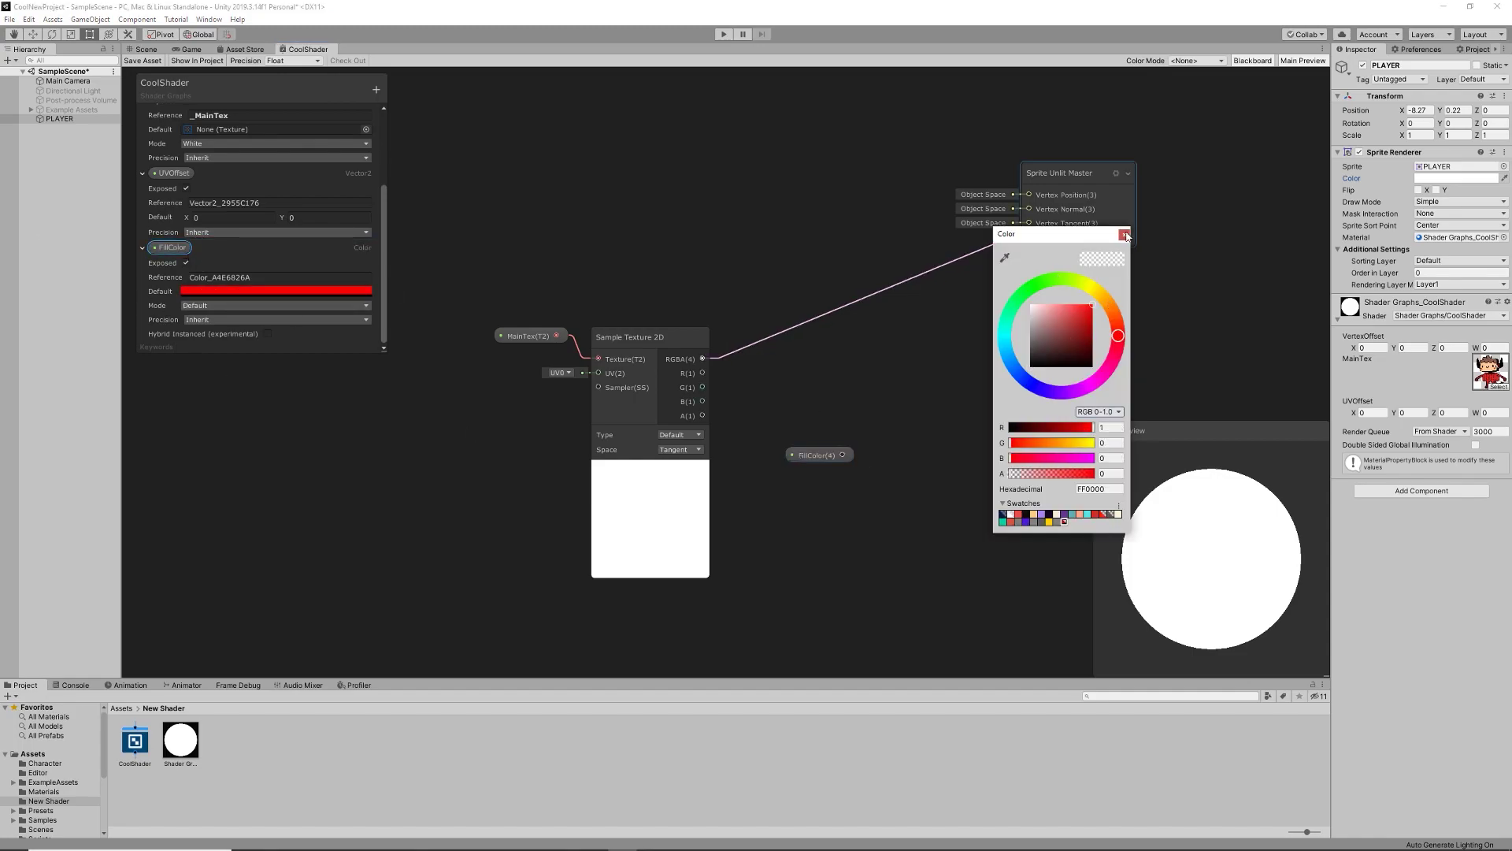
Step: Close the color picker and reposition the Sample Texture 2D and FillColor nodes nearer each other
left_click(1123, 233)
mouse_move(675, 331)
left_mouse_down()
mouse_move(702, 272)
mouse_move(702, 318)
left_mouse_up()
left_click_drag(556, 336, 571, 300)
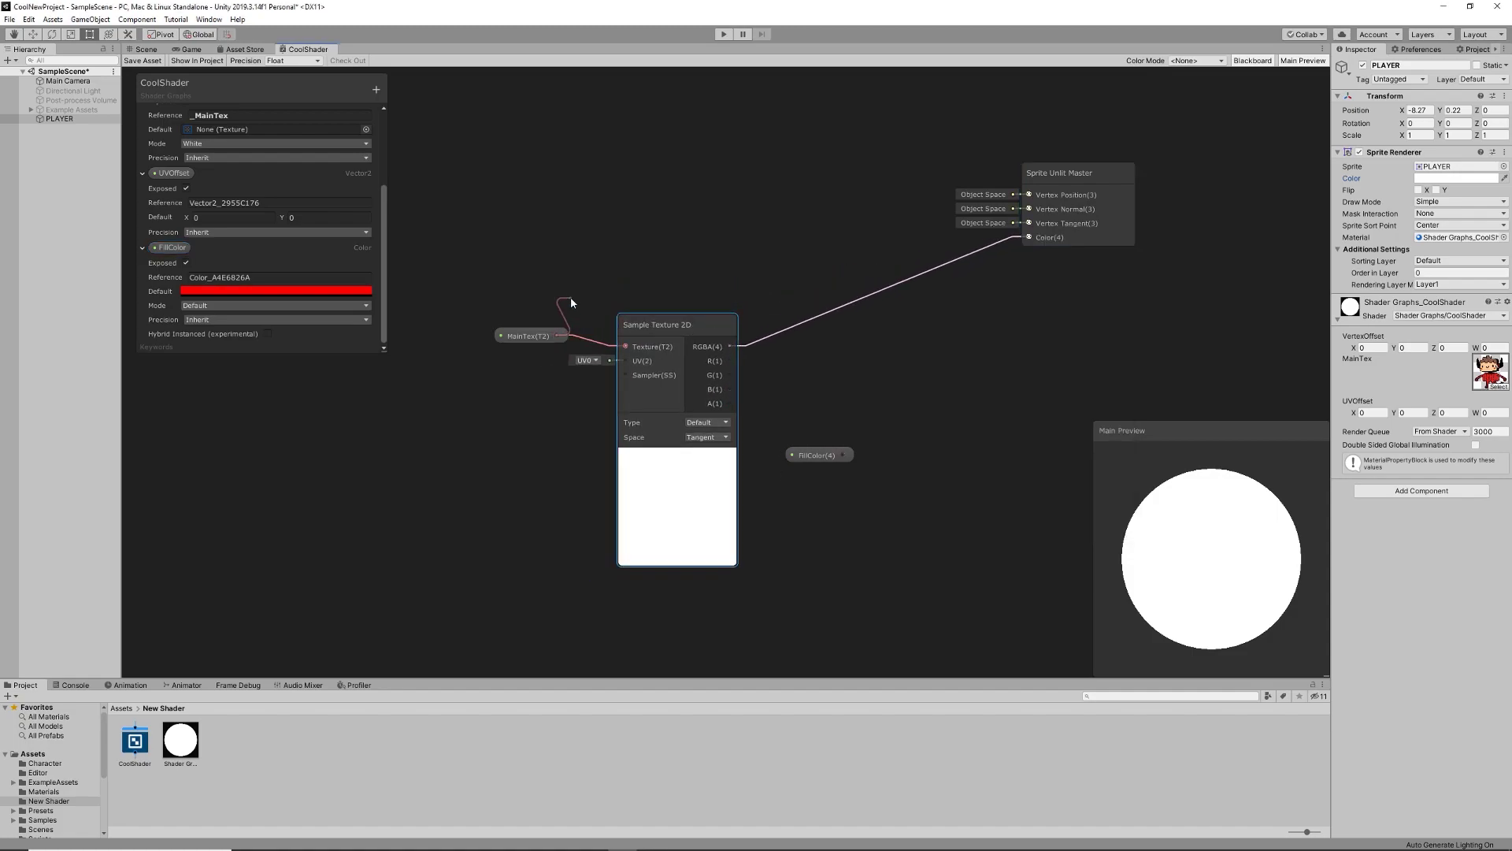
left_click(581, 231)
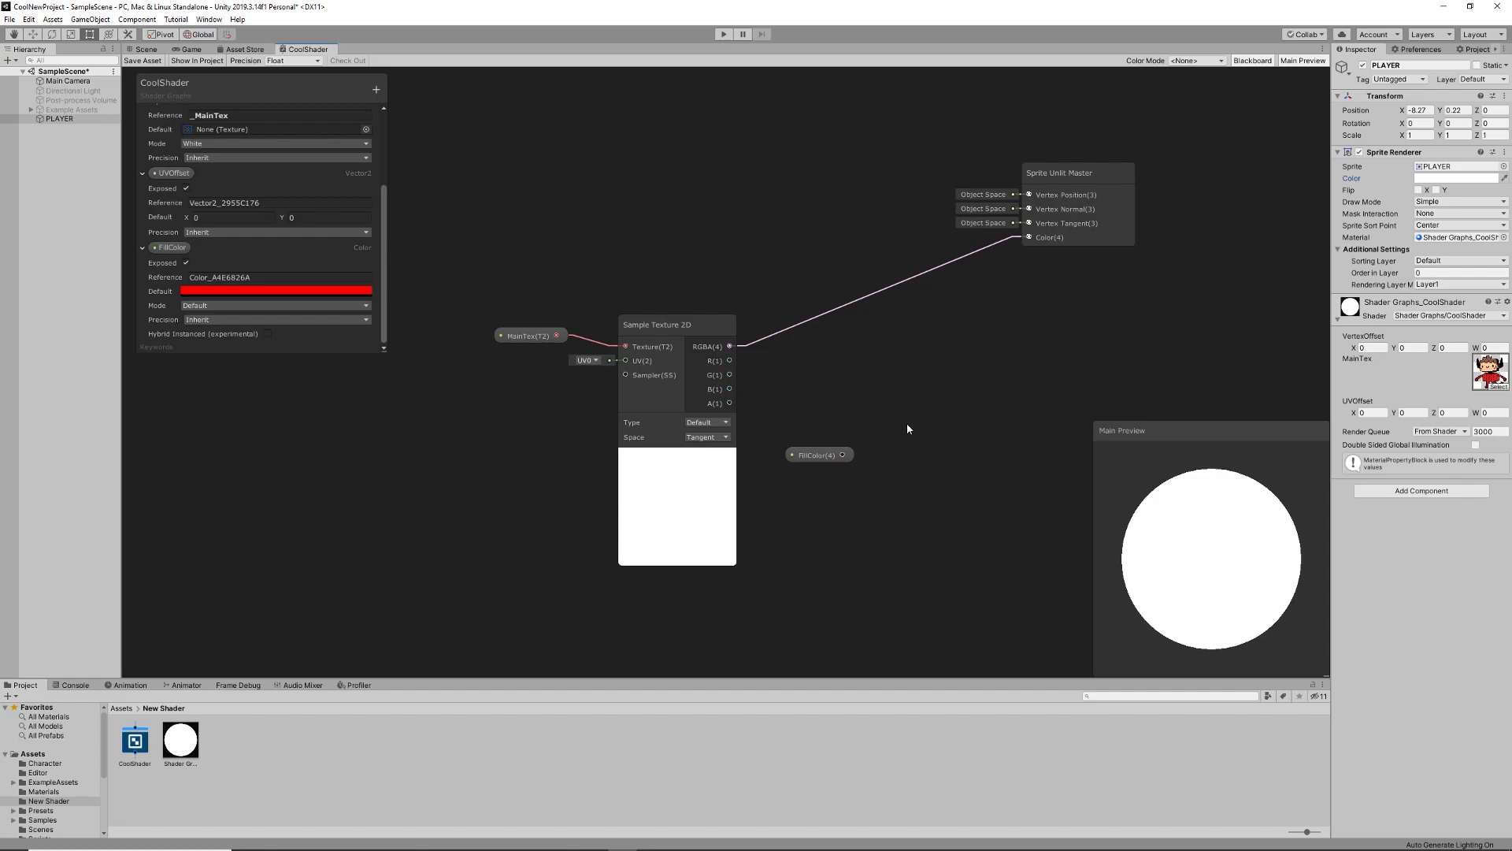
left_click_drag(819, 455, 834, 371)
Step: Add a Split node beside FillColor and connect FillColor's output to the Split input
right_click(923, 381)
left_click(866, 373)
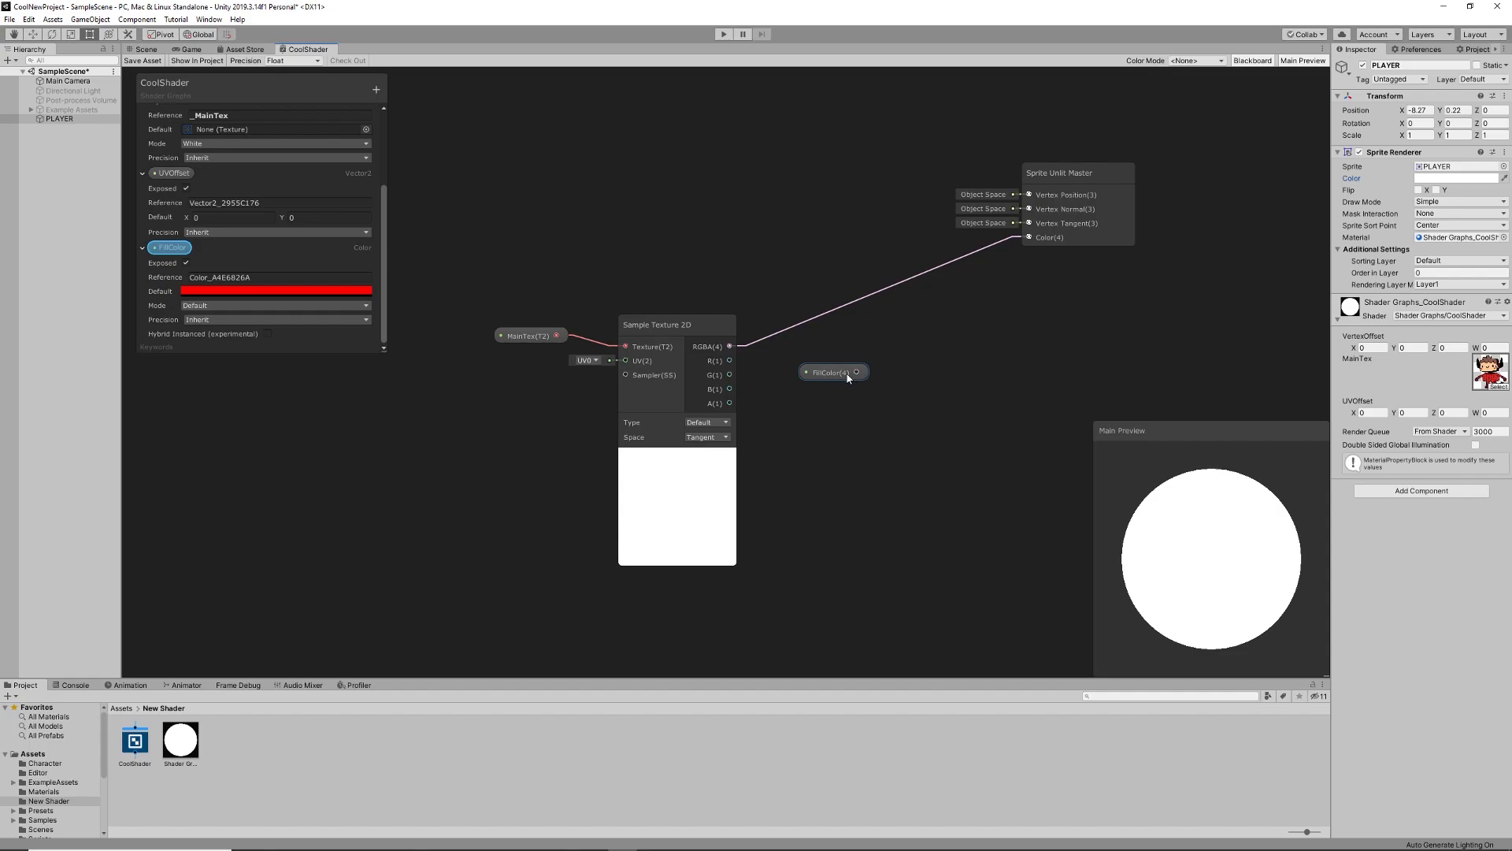
left_click(890, 363)
right_click(898, 362)
left_click(922, 369)
type("s")
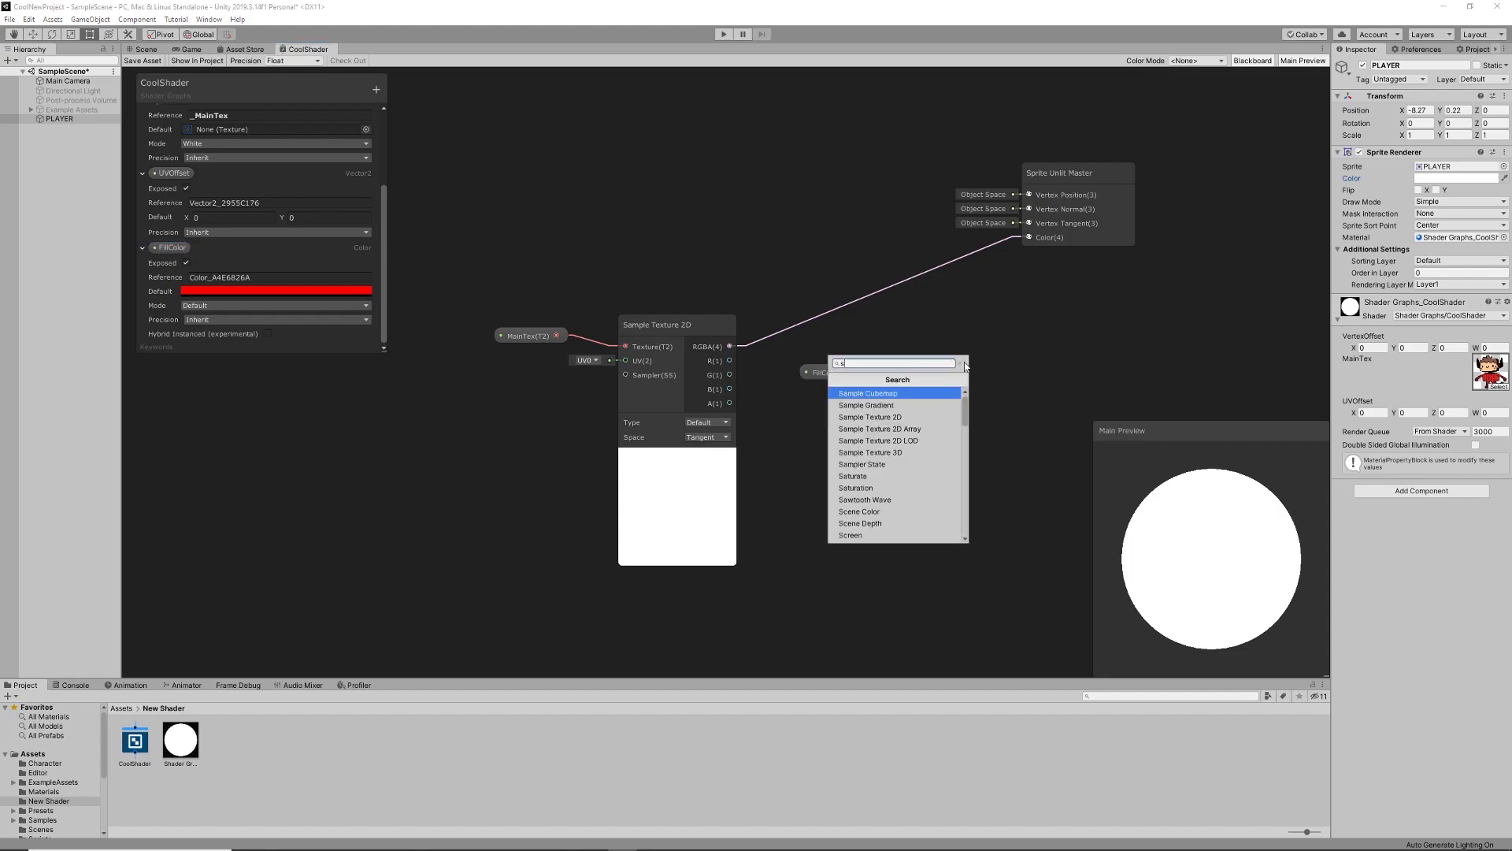
type("plit")
key("Return")
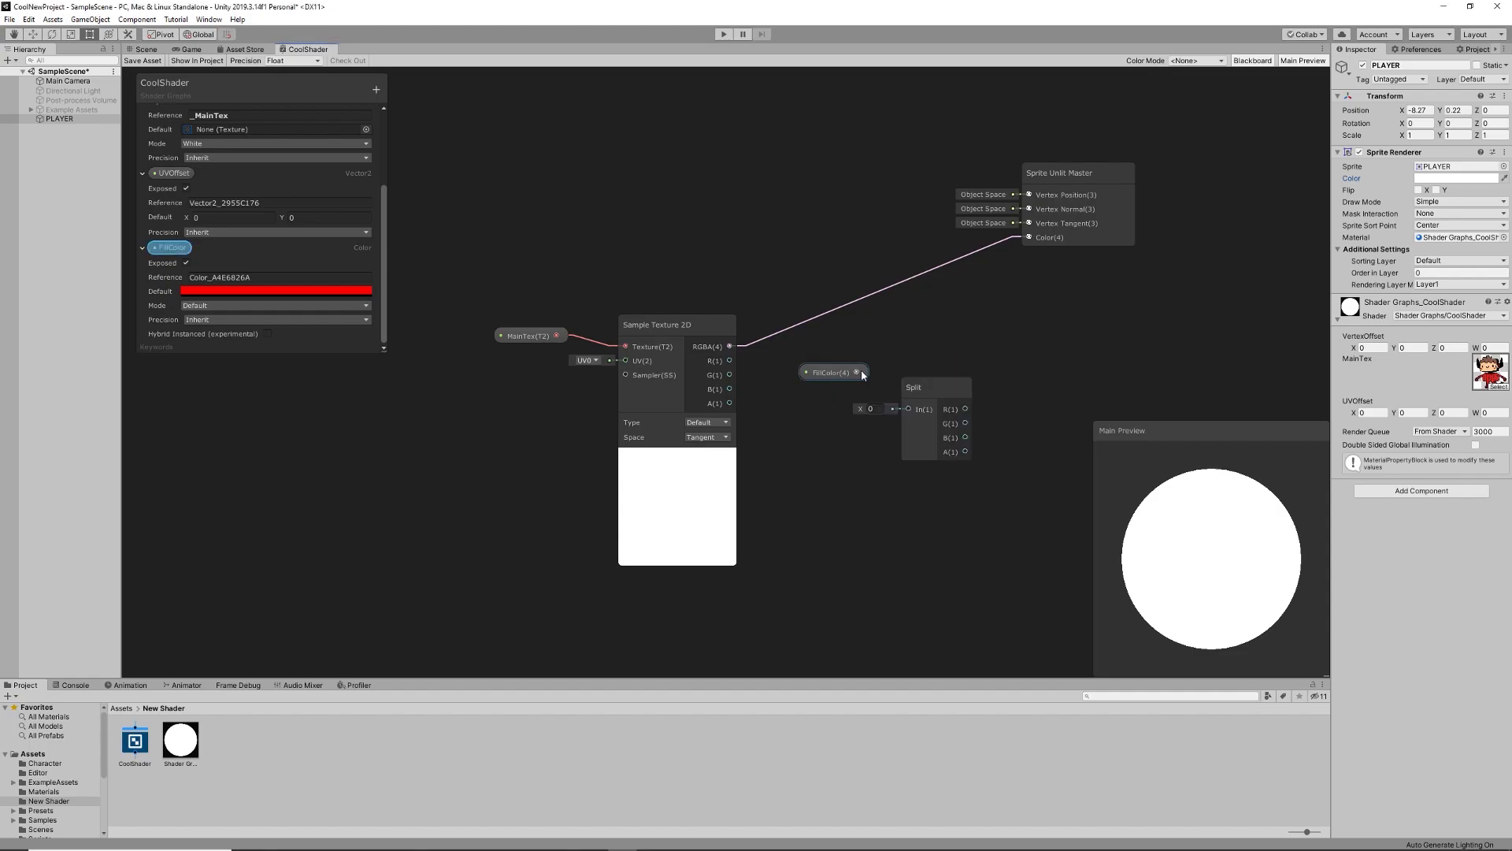
left_click_drag(856, 372, 928, 352)
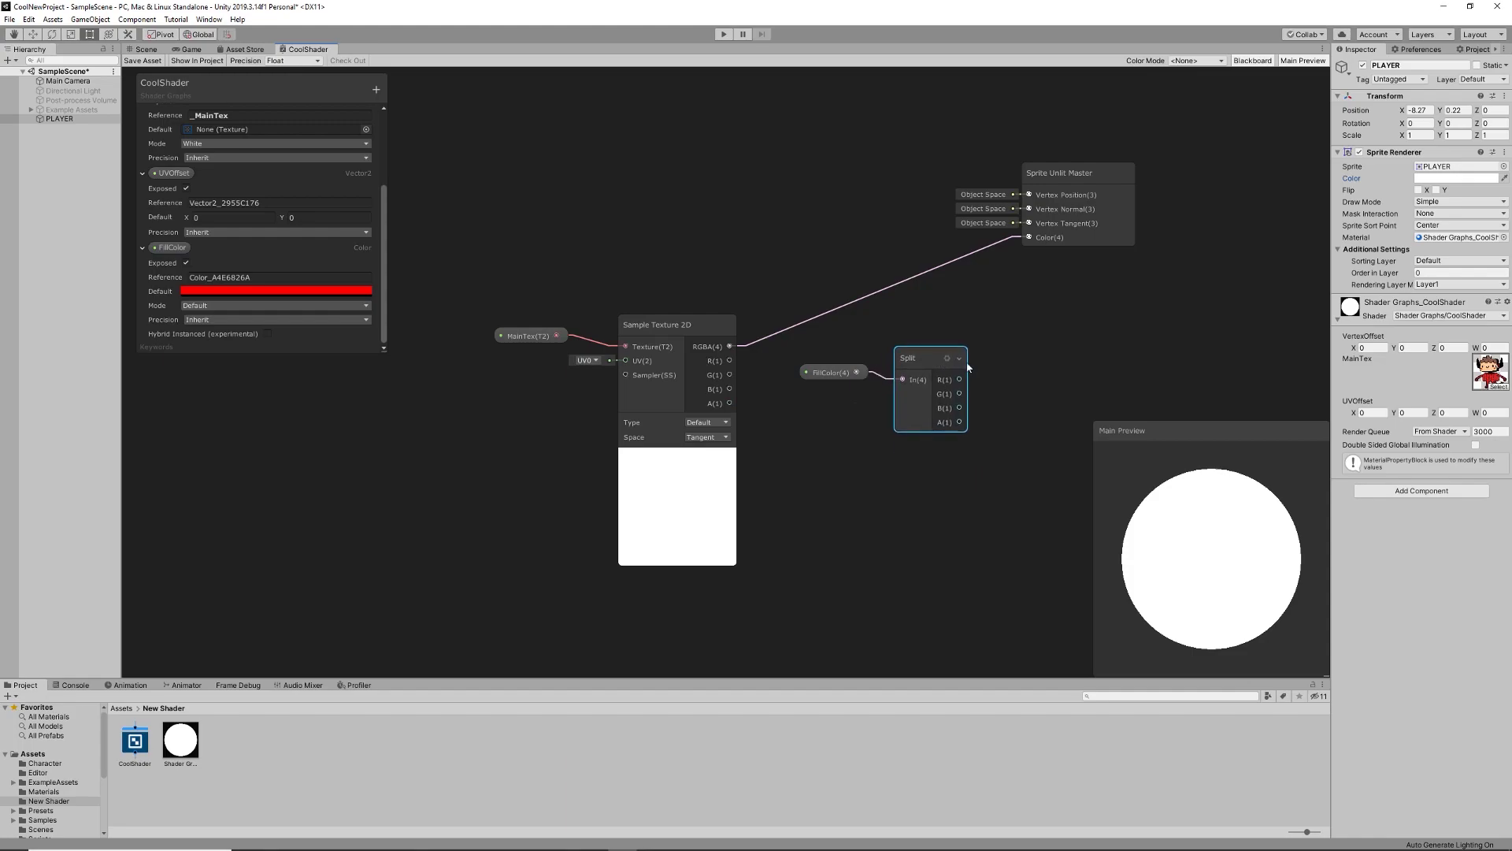
Step: Add a Combine node beside the Split node and shift Sprite Unlit Master slightly aside
right_click(1038, 376)
left_click(1059, 383)
type("combine")
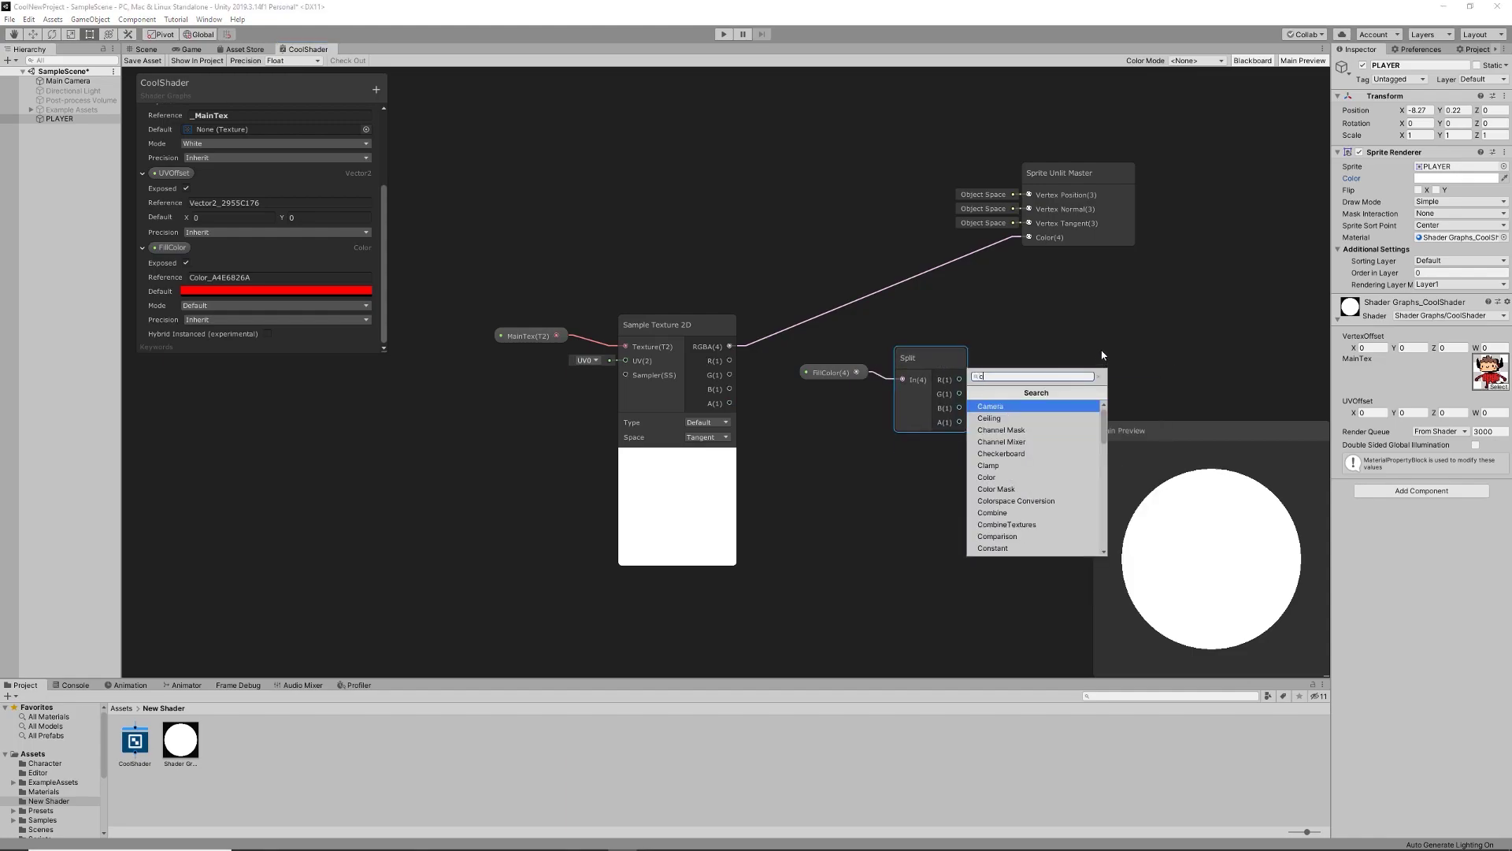
key("Return")
left_click_drag(1063, 400, 1073, 357)
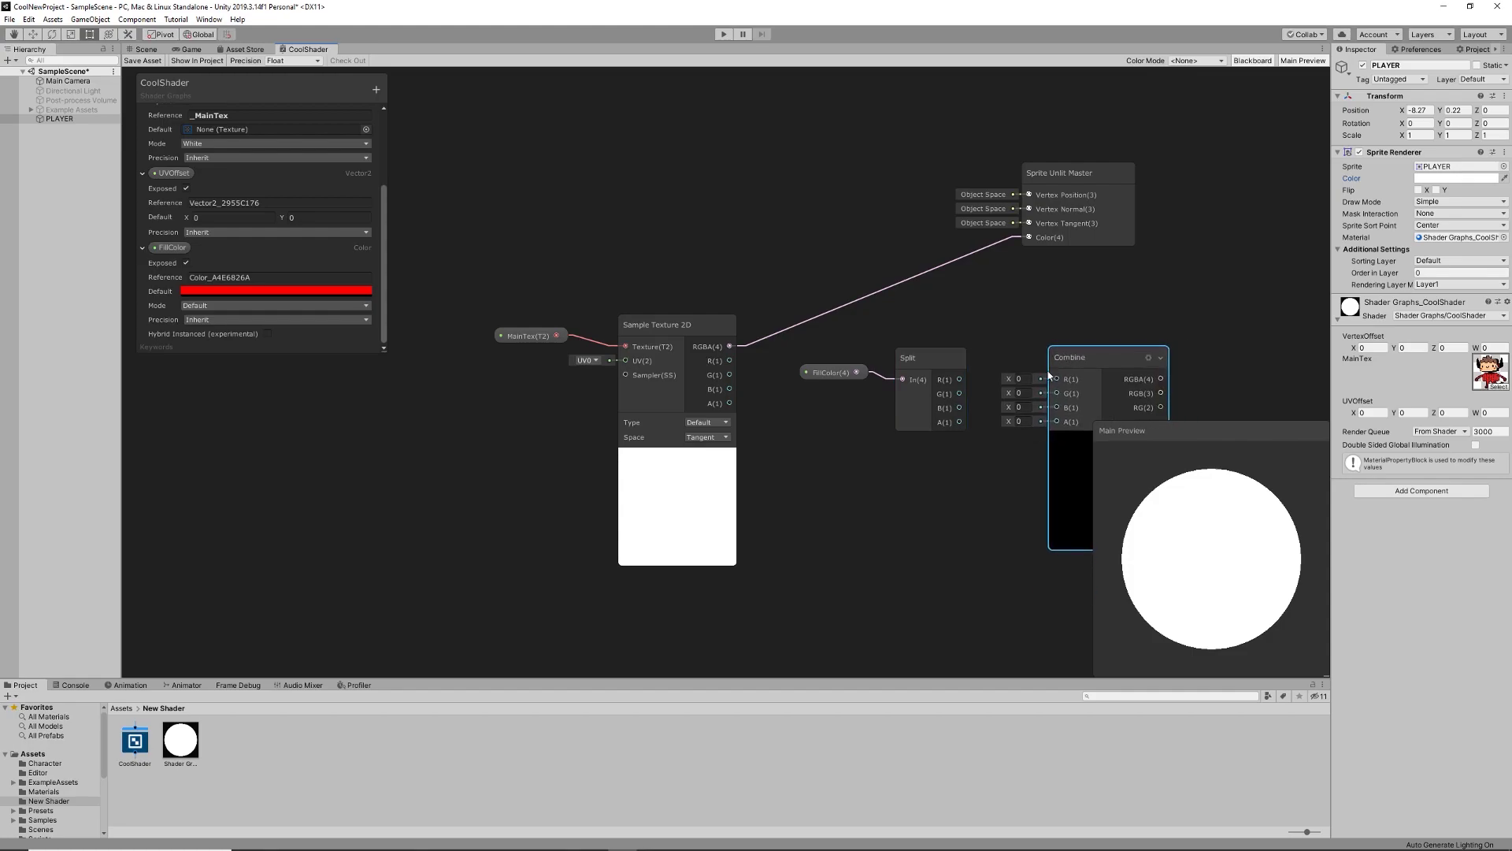
middle_click_drag(1000, 474, 854, 494)
left_click_drag(940, 198, 1013, 173)
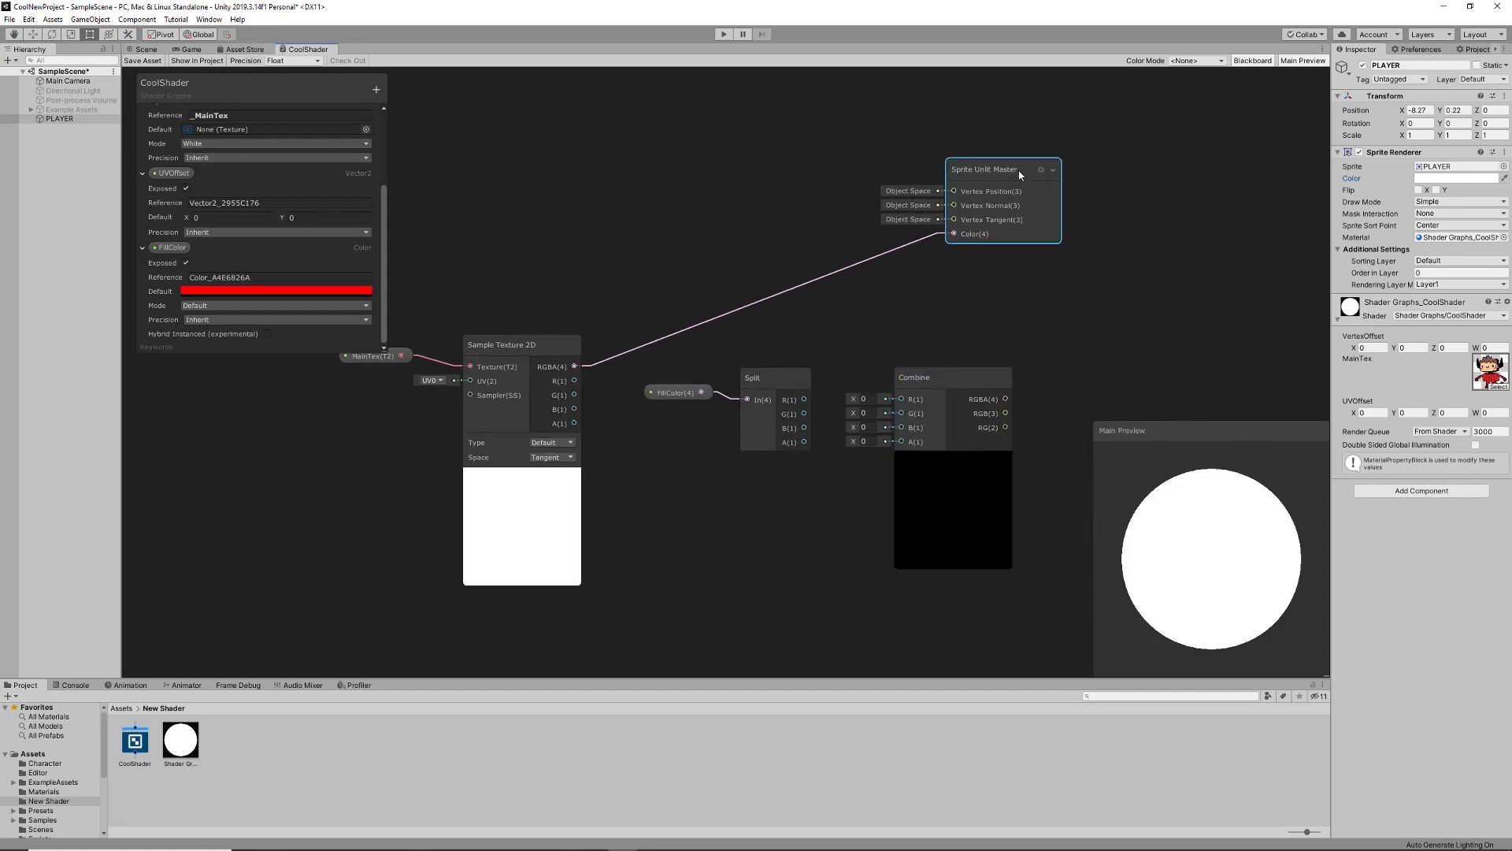
Step: Connect Split's R, G and B outputs to Combine's matching inputs, and Sample Texture 2D's A output to Combine's A input
mouse_move(804, 399)
left_mouse_down()
mouse_move(902, 398)
mouse_move(902, 413)
left_mouse_up()
left_click_drag(804, 428, 902, 427)
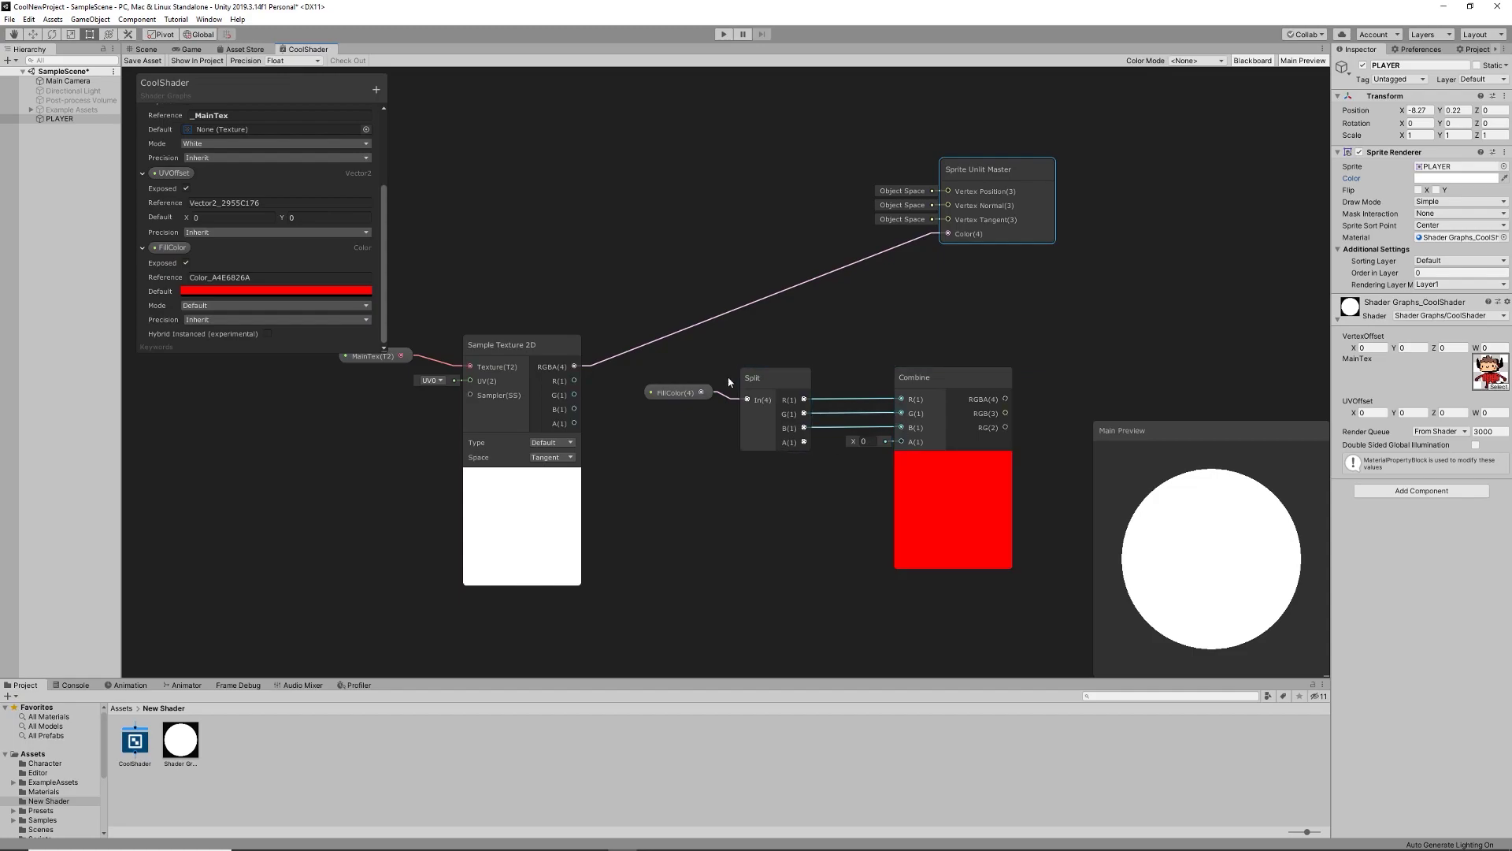
mouse_move(575, 423)
left_mouse_down()
mouse_move(791, 510)
mouse_move(902, 441)
left_mouse_up()
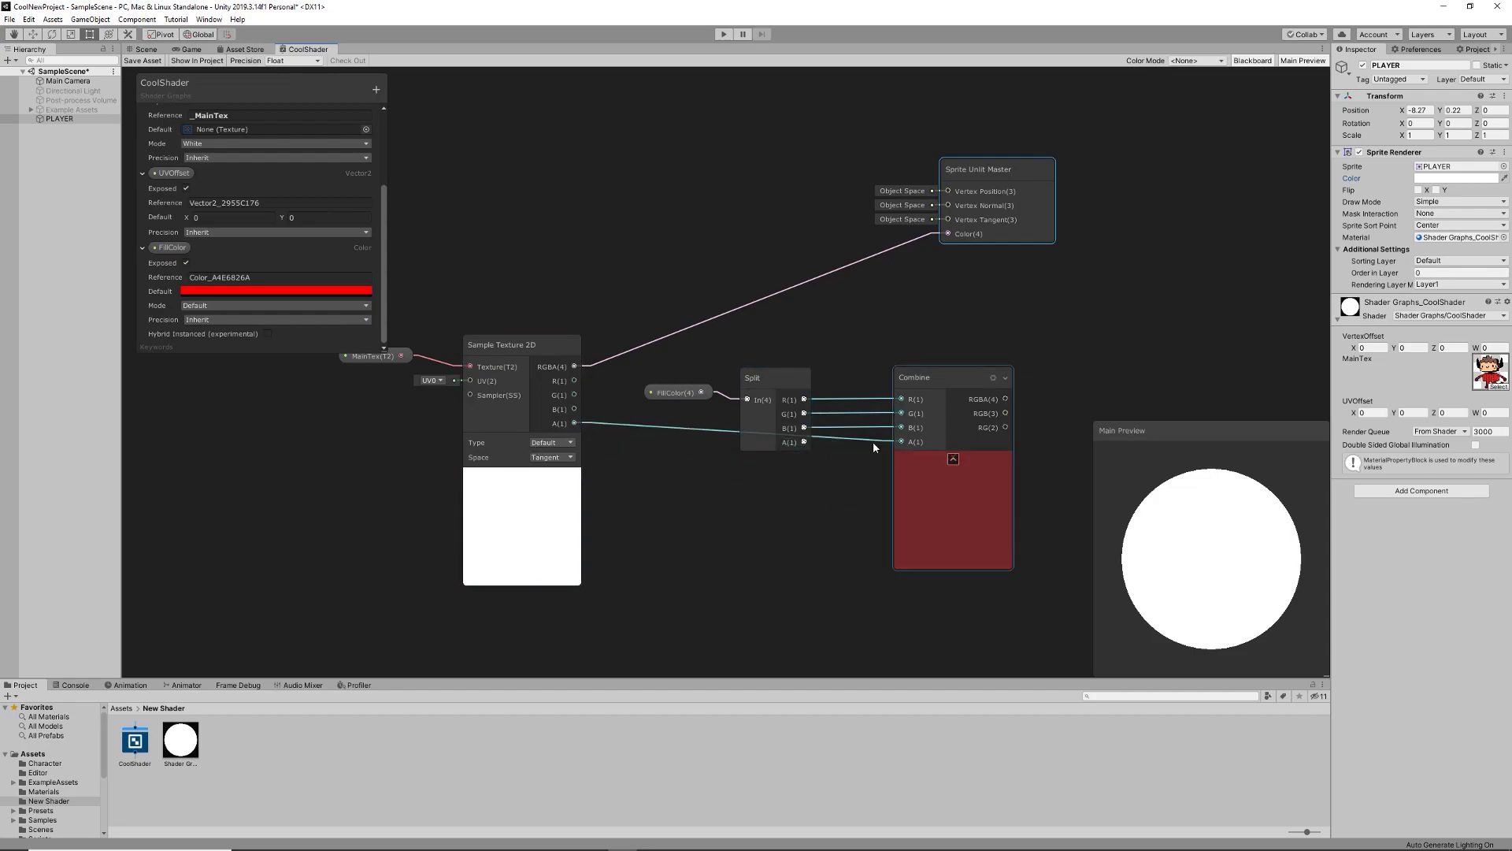
Step: Rearrange the MainTex, Sample Texture 2D, FillColor, Split and Combine nodes into a more compact layout
mouse_move(525, 360)
left_mouse_down()
mouse_move(495, 365)
mouse_move(535, 359)
left_mouse_up()
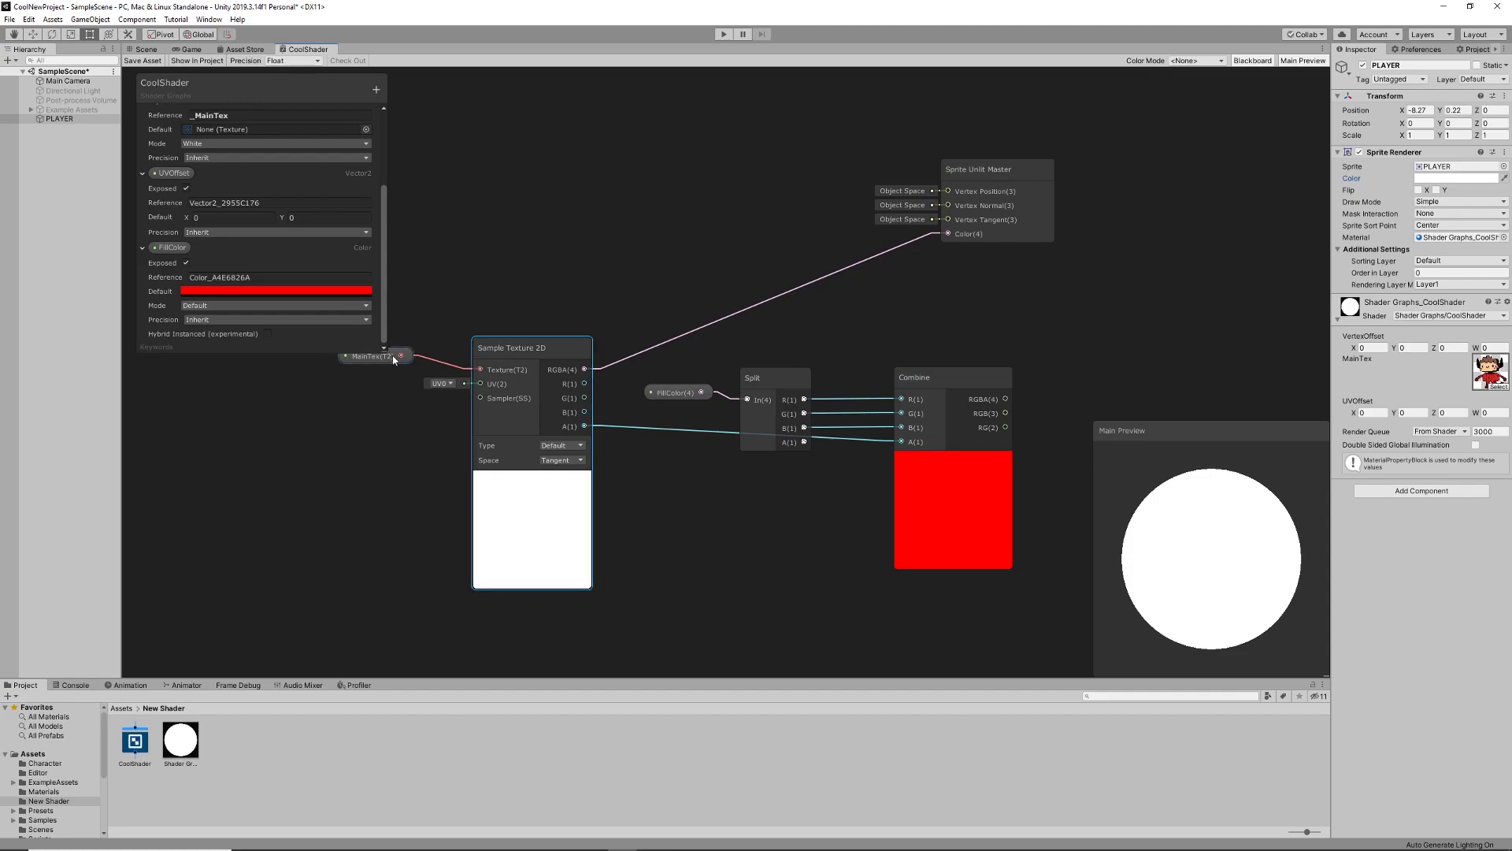
left_click_drag(393, 358, 405, 356)
left_click_drag(957, 376, 914, 371)
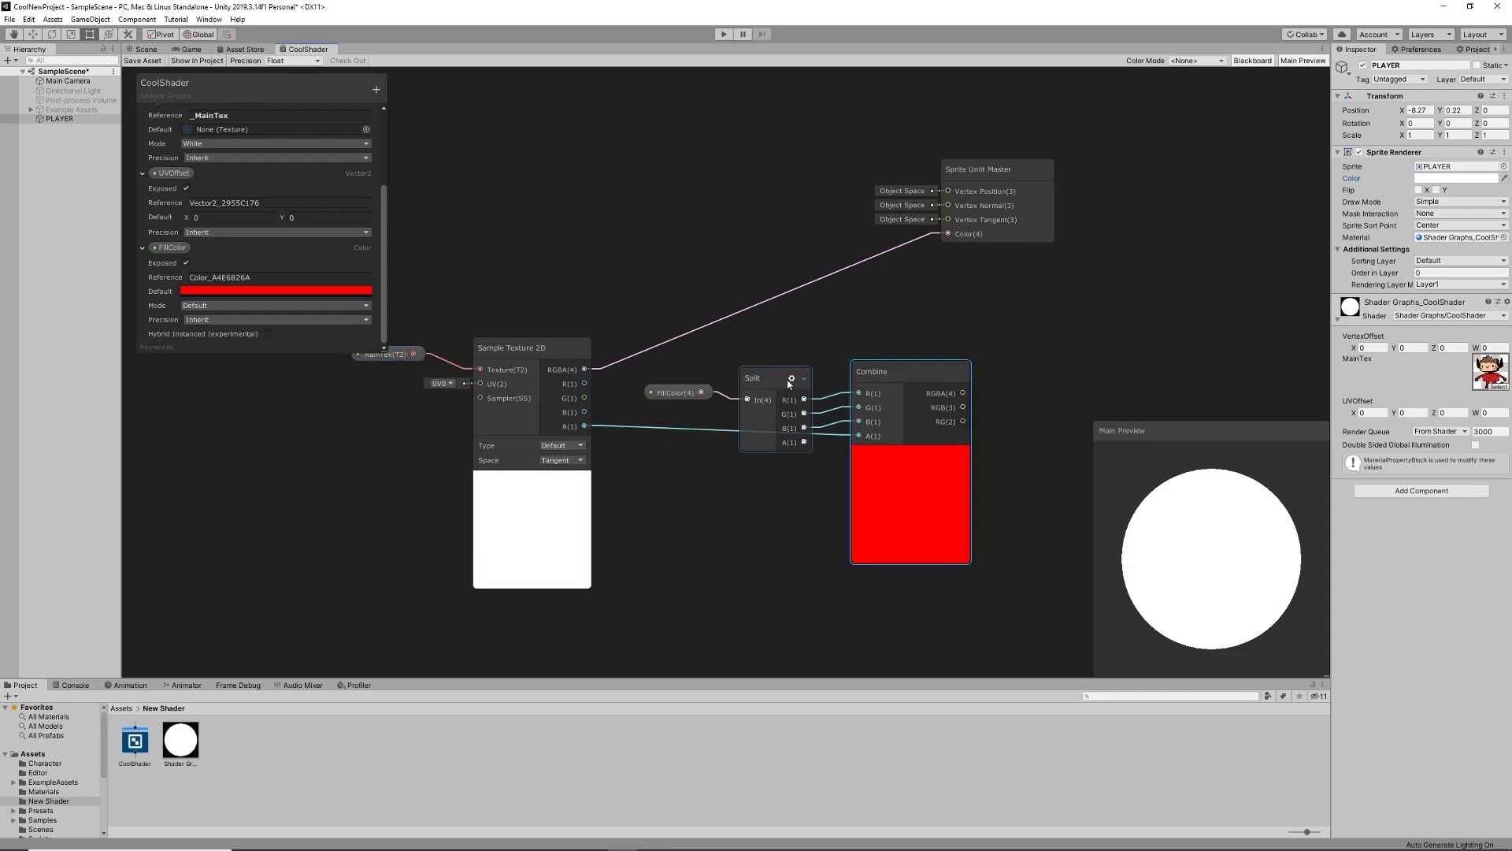
left_click_drag(783, 381, 783, 342)
left_click_drag(669, 392, 668, 341)
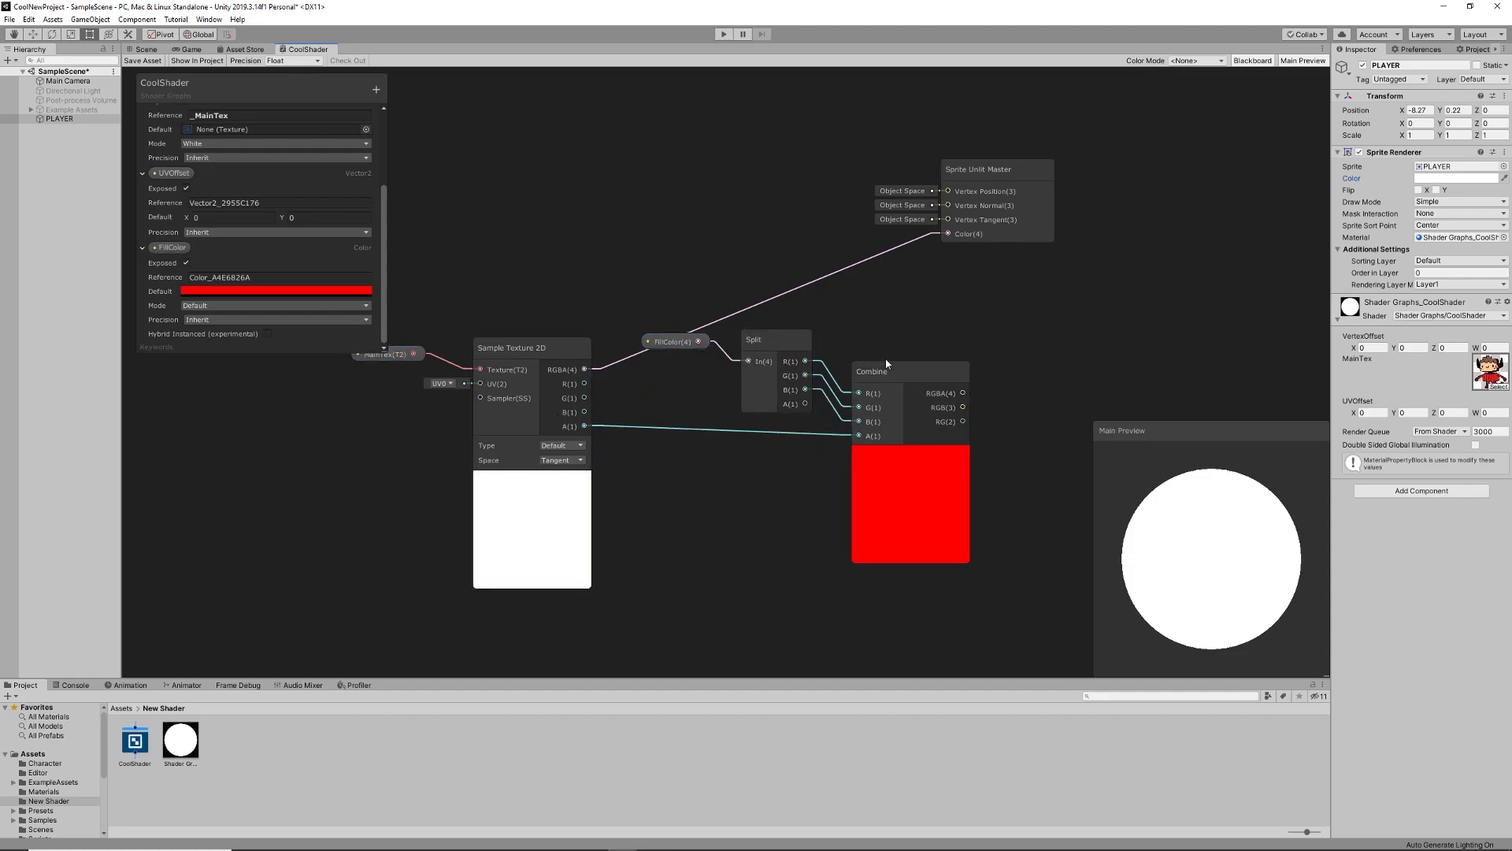
left_click_drag(759, 332, 752, 338)
left_click_drag(881, 373, 855, 375)
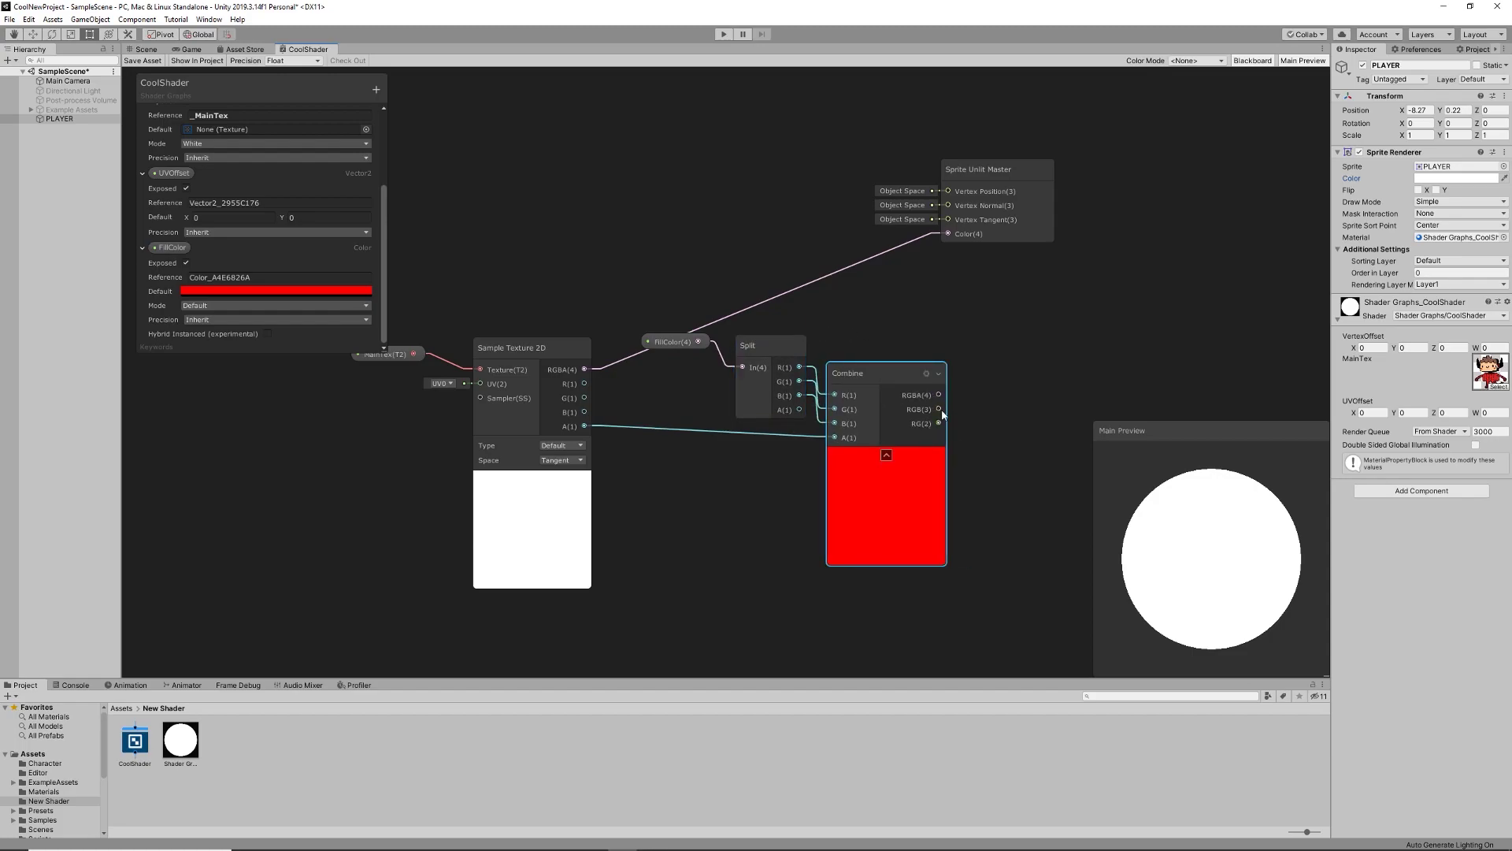
Step: Connect Combine's RGBA output to Sprite Unlit Master's Color input and save the shader to check it on the PLAYER sprite
left_click_drag(938, 394, 949, 233)
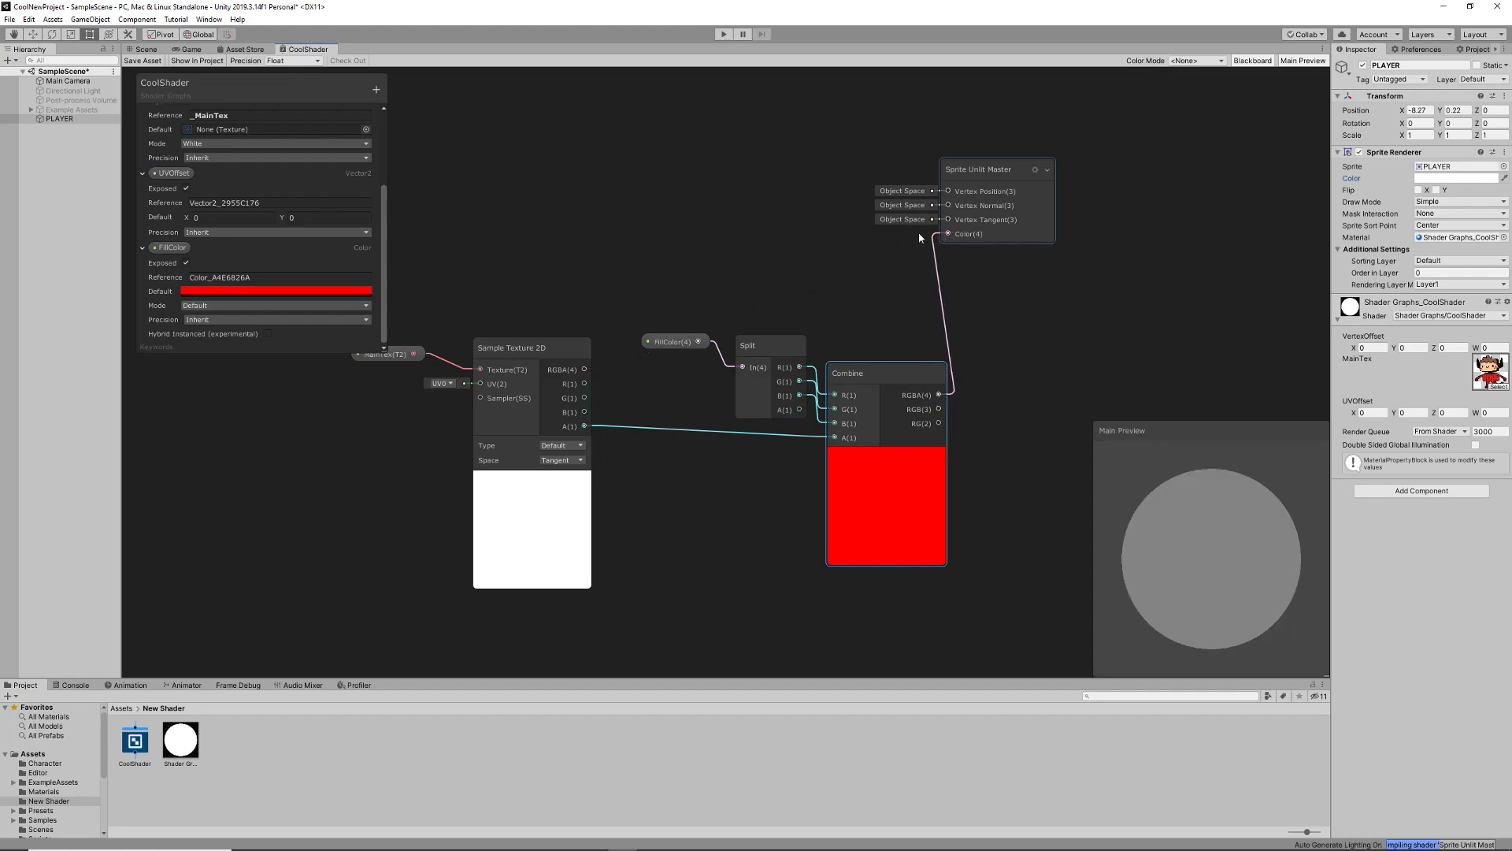
left_click(142, 60)
left_click(150, 49)
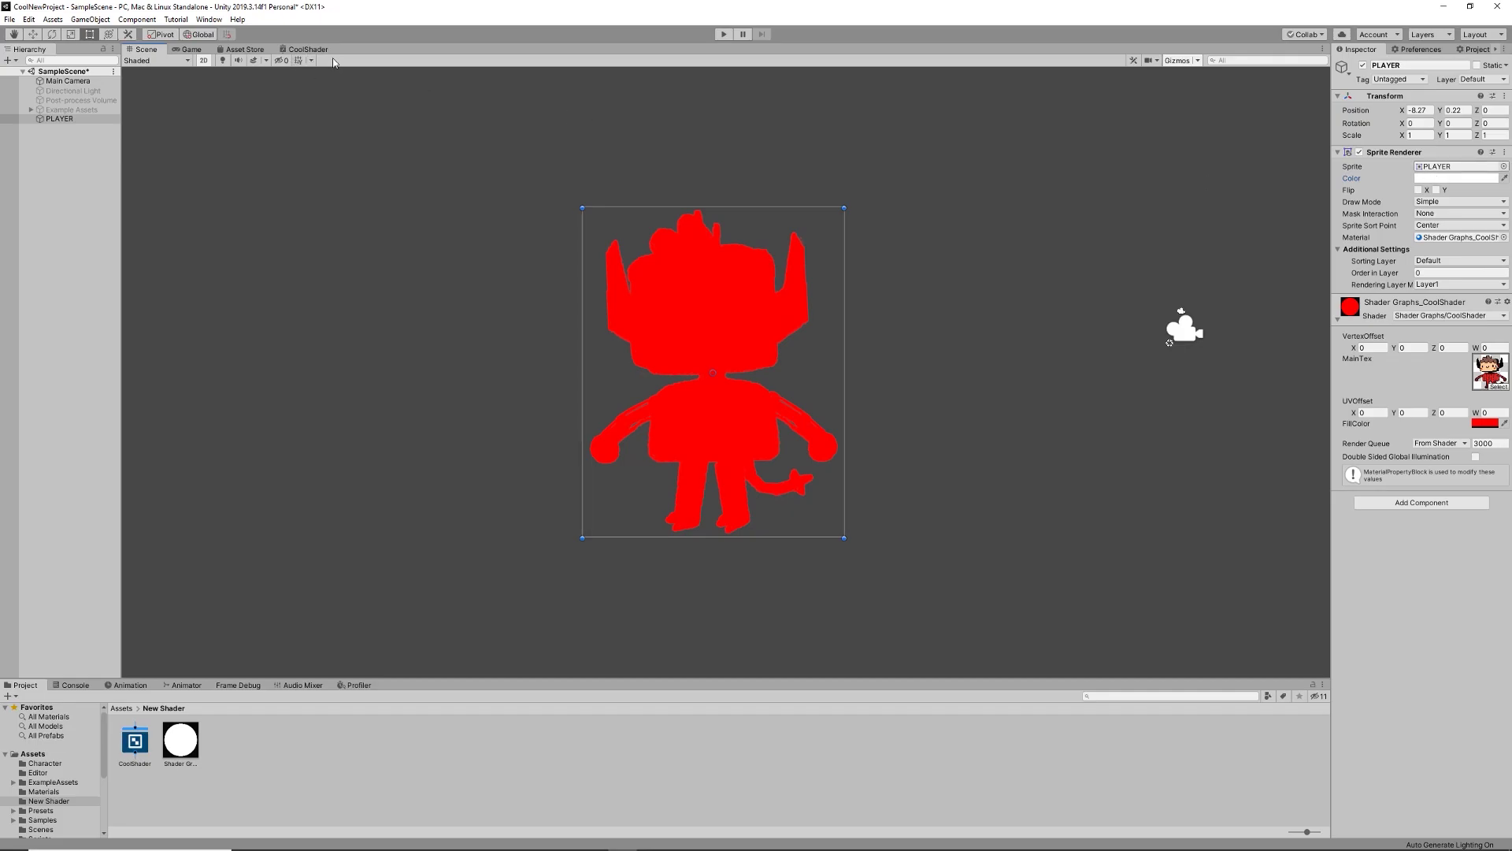
Step: Return to the shader graph and add a Lerp node beside the Combine node, below Sprite Unlit Master
left_click(308, 49)
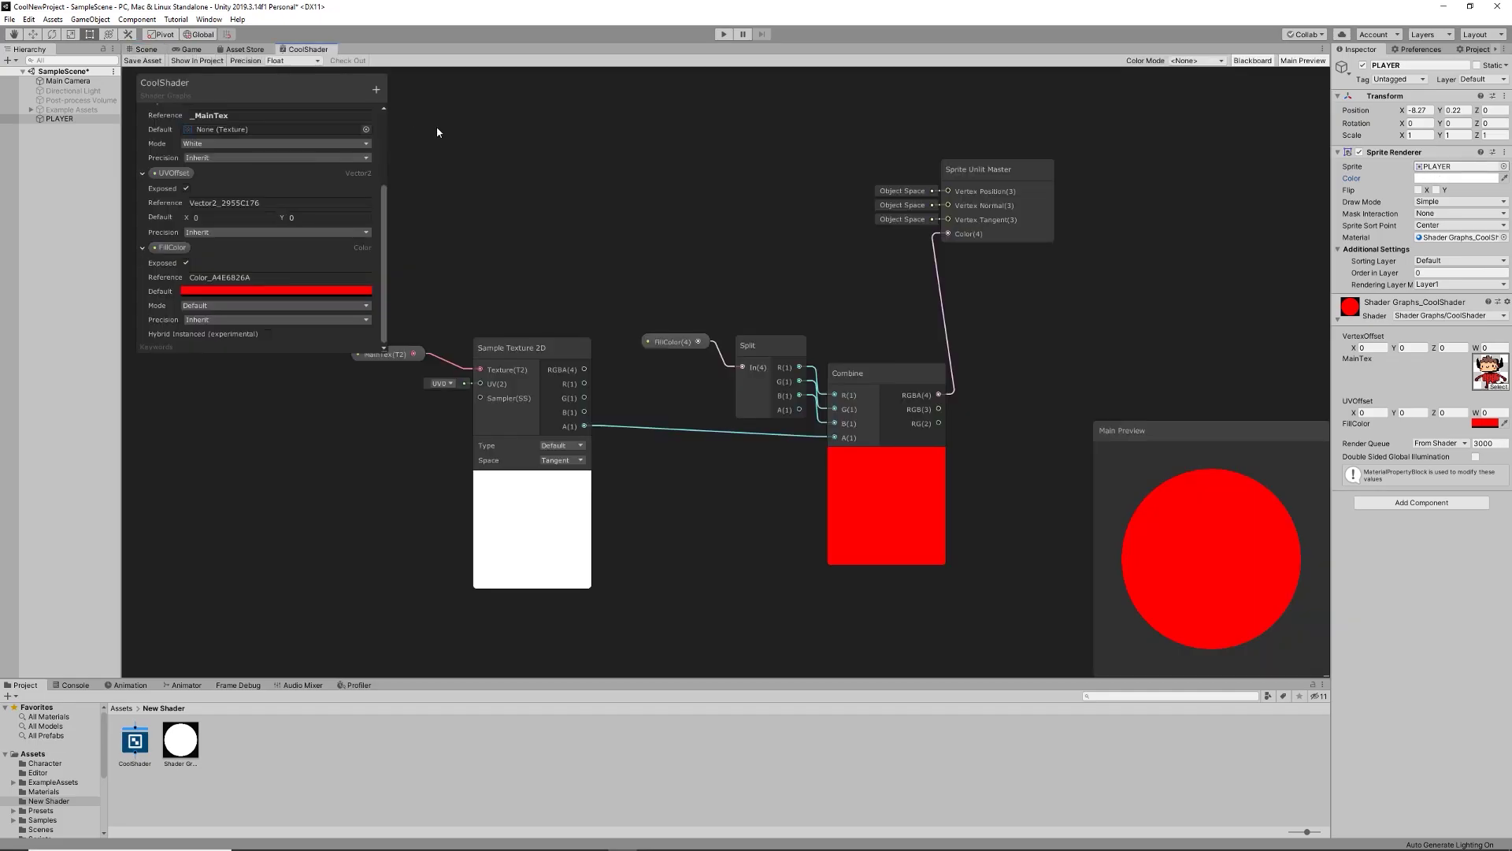
right_click(1030, 317)
left_click(1055, 313)
type("lerp")
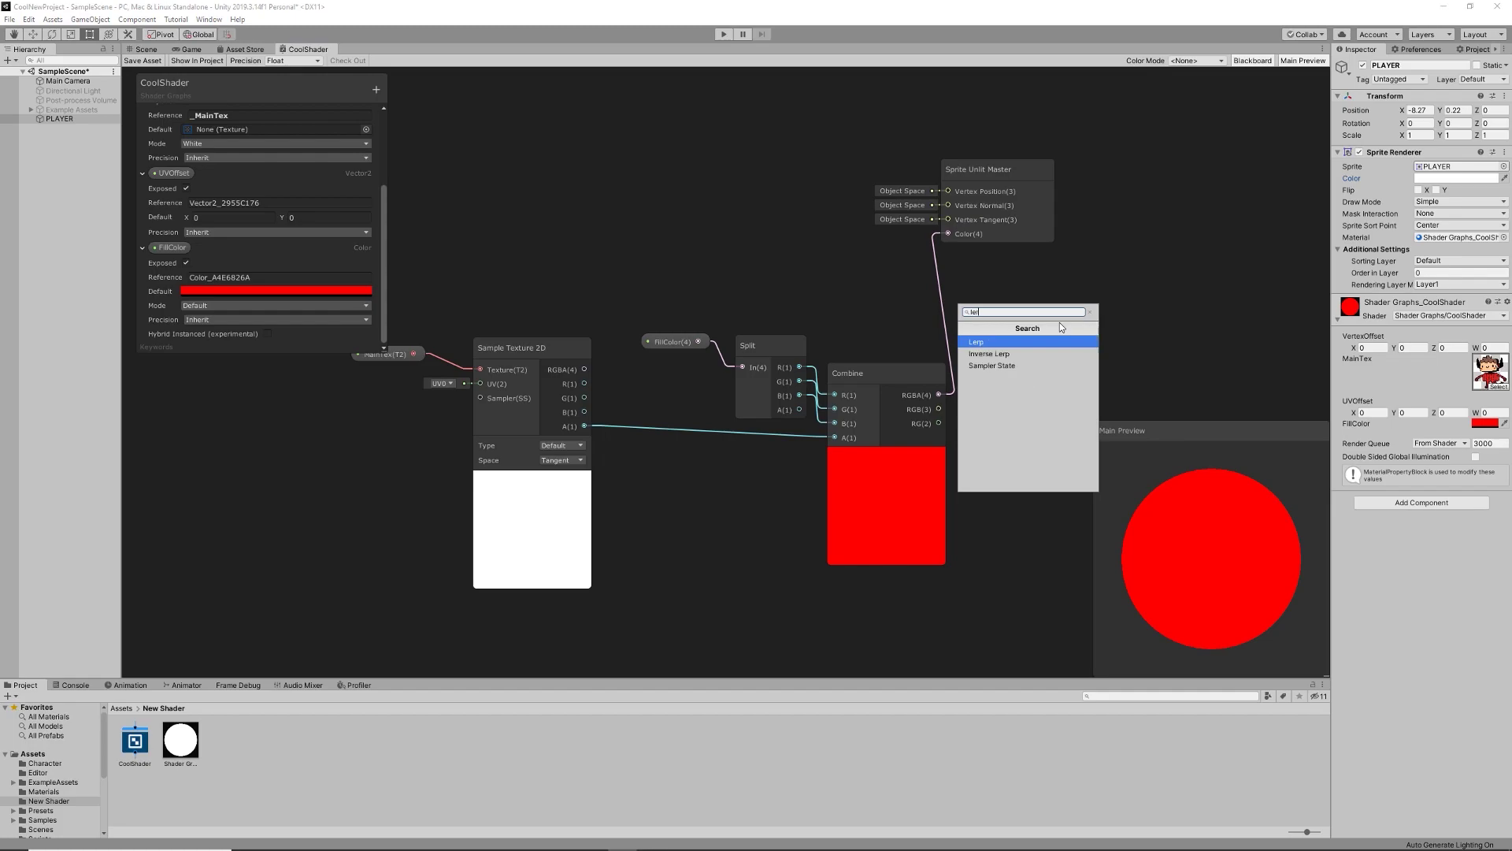
left_click(1027, 341)
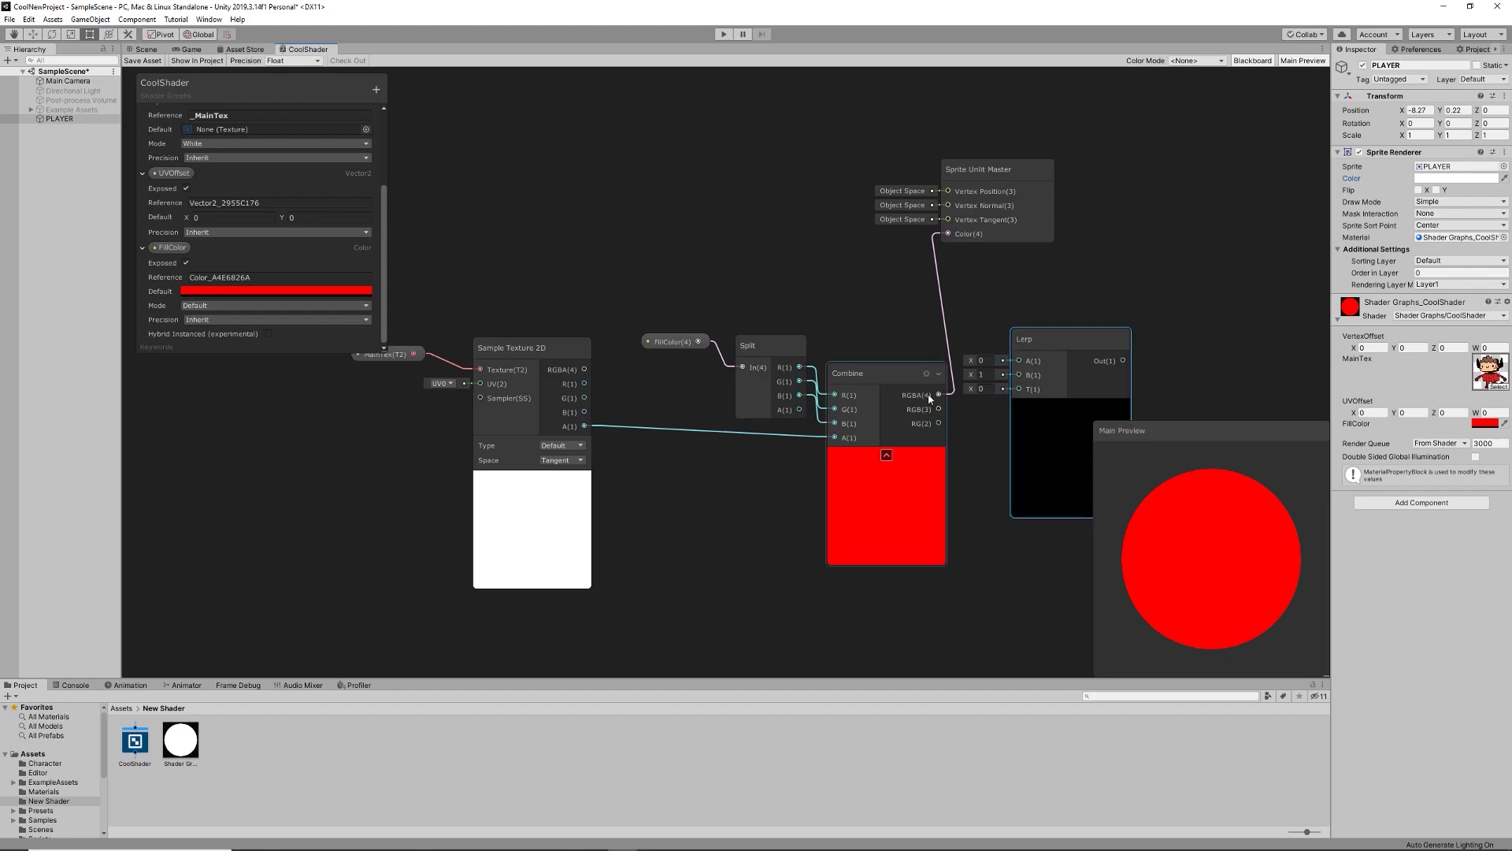
left_click_drag(1062, 335, 1076, 318)
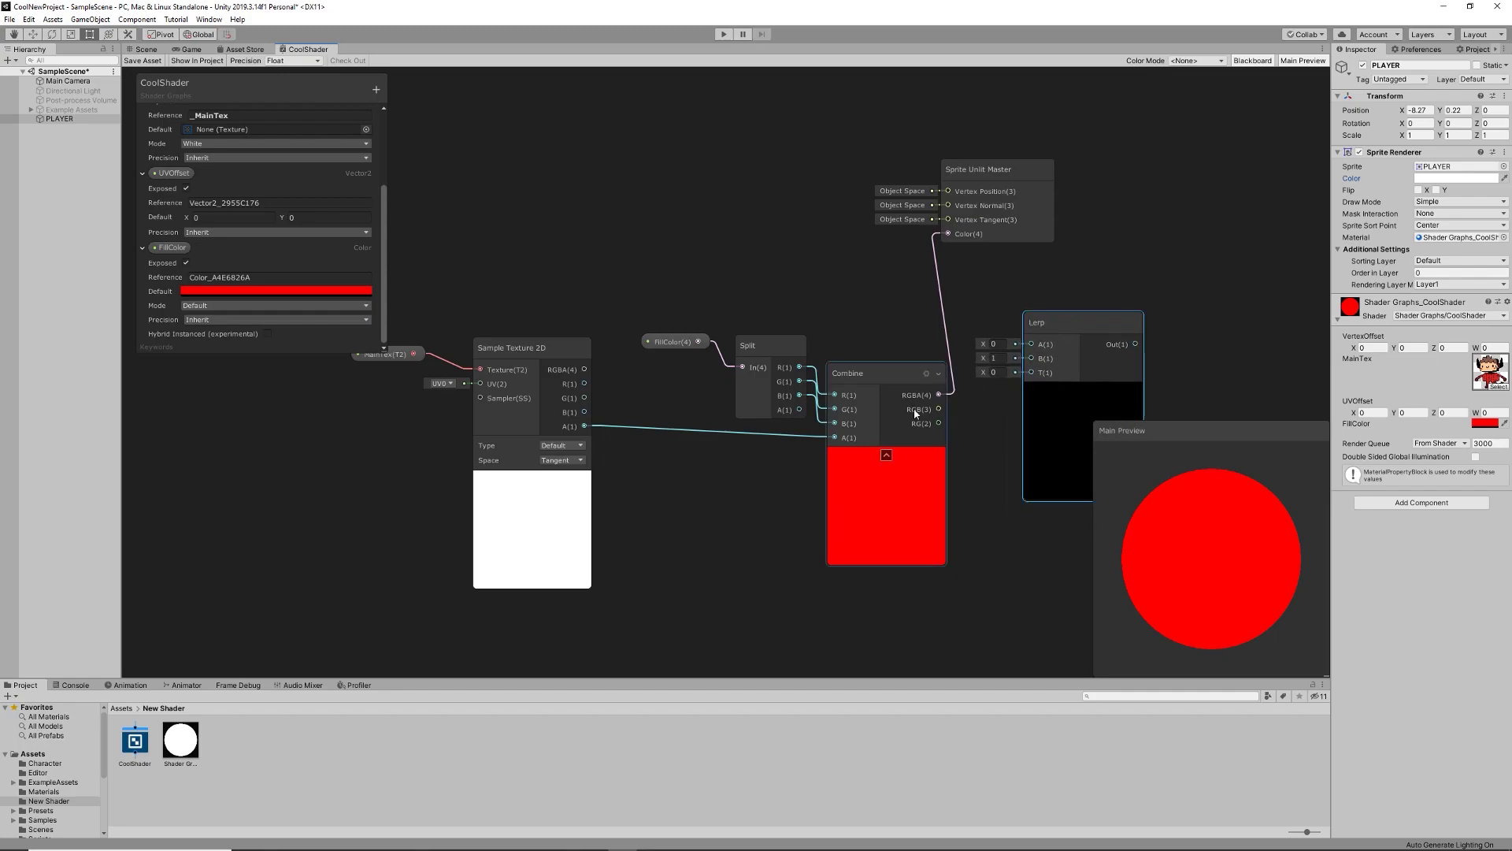
Step: Feed Sample Texture 2D's RGBA into Lerp's A, Combine's RGBA into Lerp's B, and Lerp's output into Sprite Unlit Master's Color
left_click_drag(939, 394, 1031, 357)
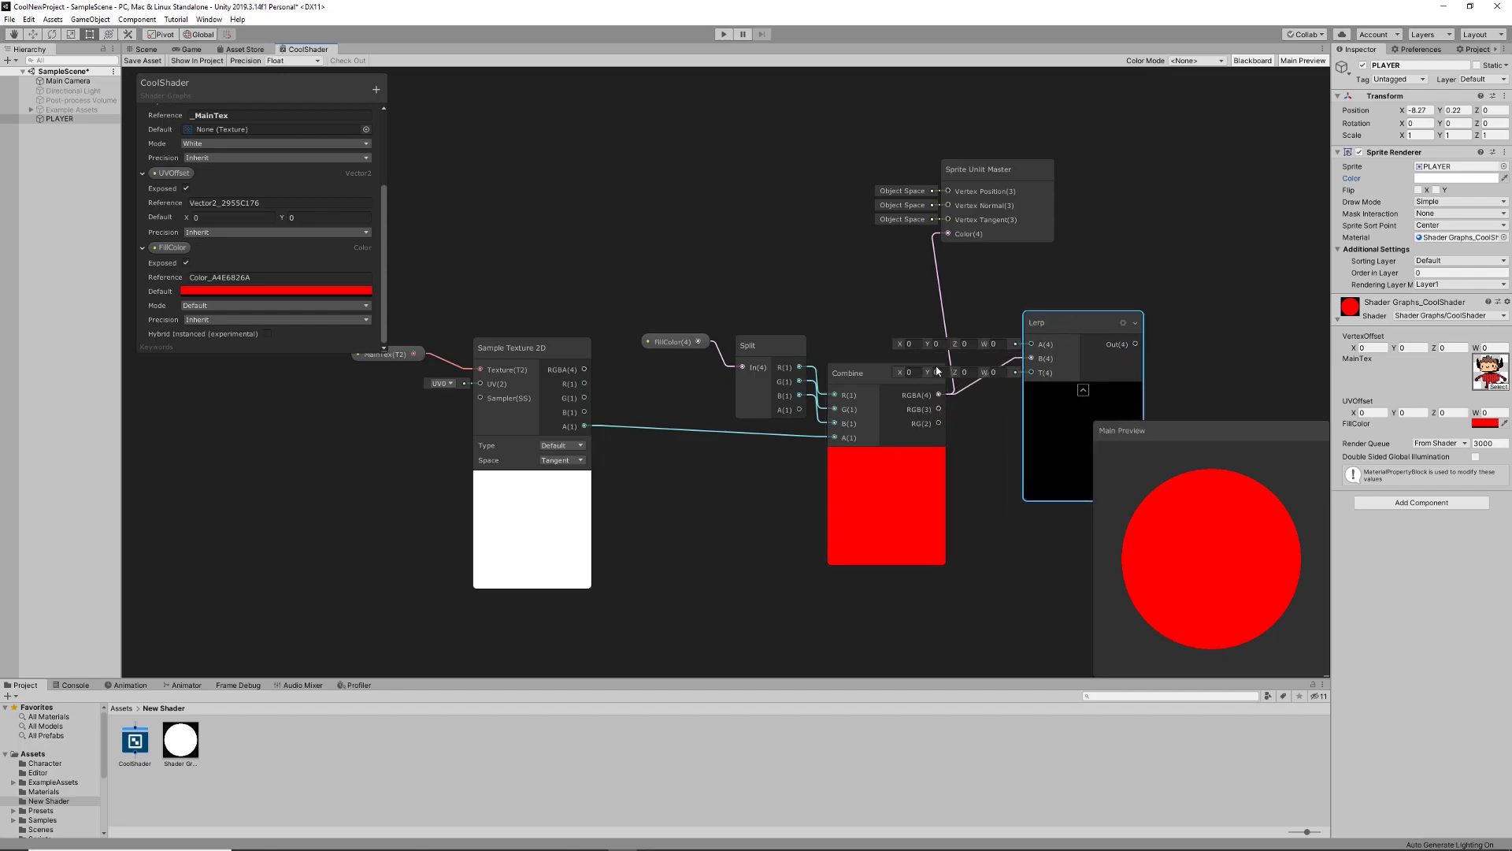
left_click_drag(584, 368, 1031, 343)
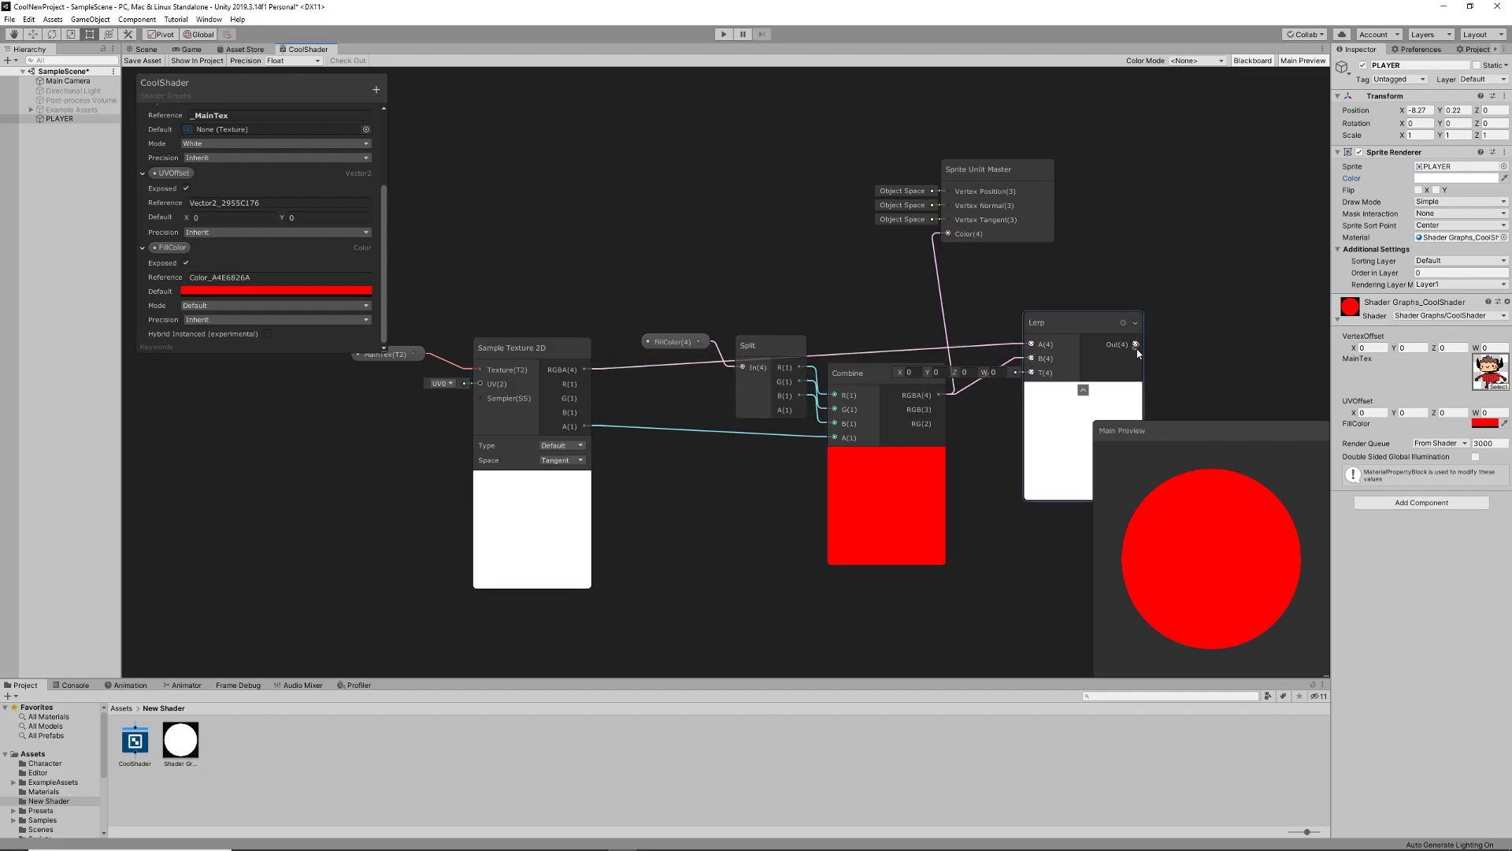
left_click_drag(1135, 343, 960, 238)
Step: Spread out the Lerp, Combine, Split and FillColor nodes to leave space before Lerp's T input
left_click_drag(1086, 334, 1054, 308)
left_click_drag(890, 372, 853, 324)
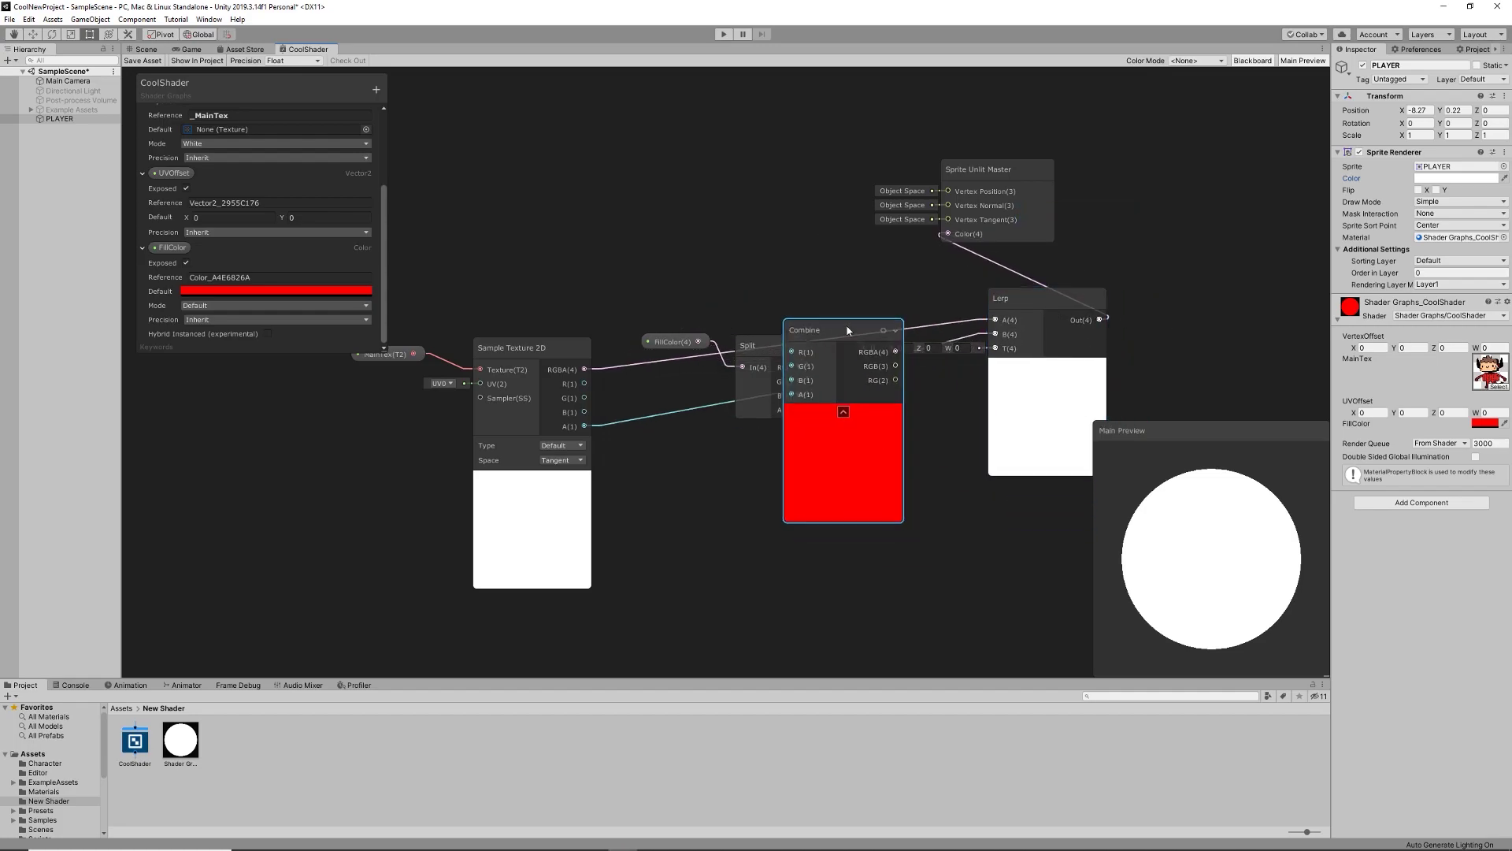
left_click_drag(742, 344, 604, 316)
left_click_drag(835, 326, 781, 330)
left_click_drag(1055, 319, 1094, 342)
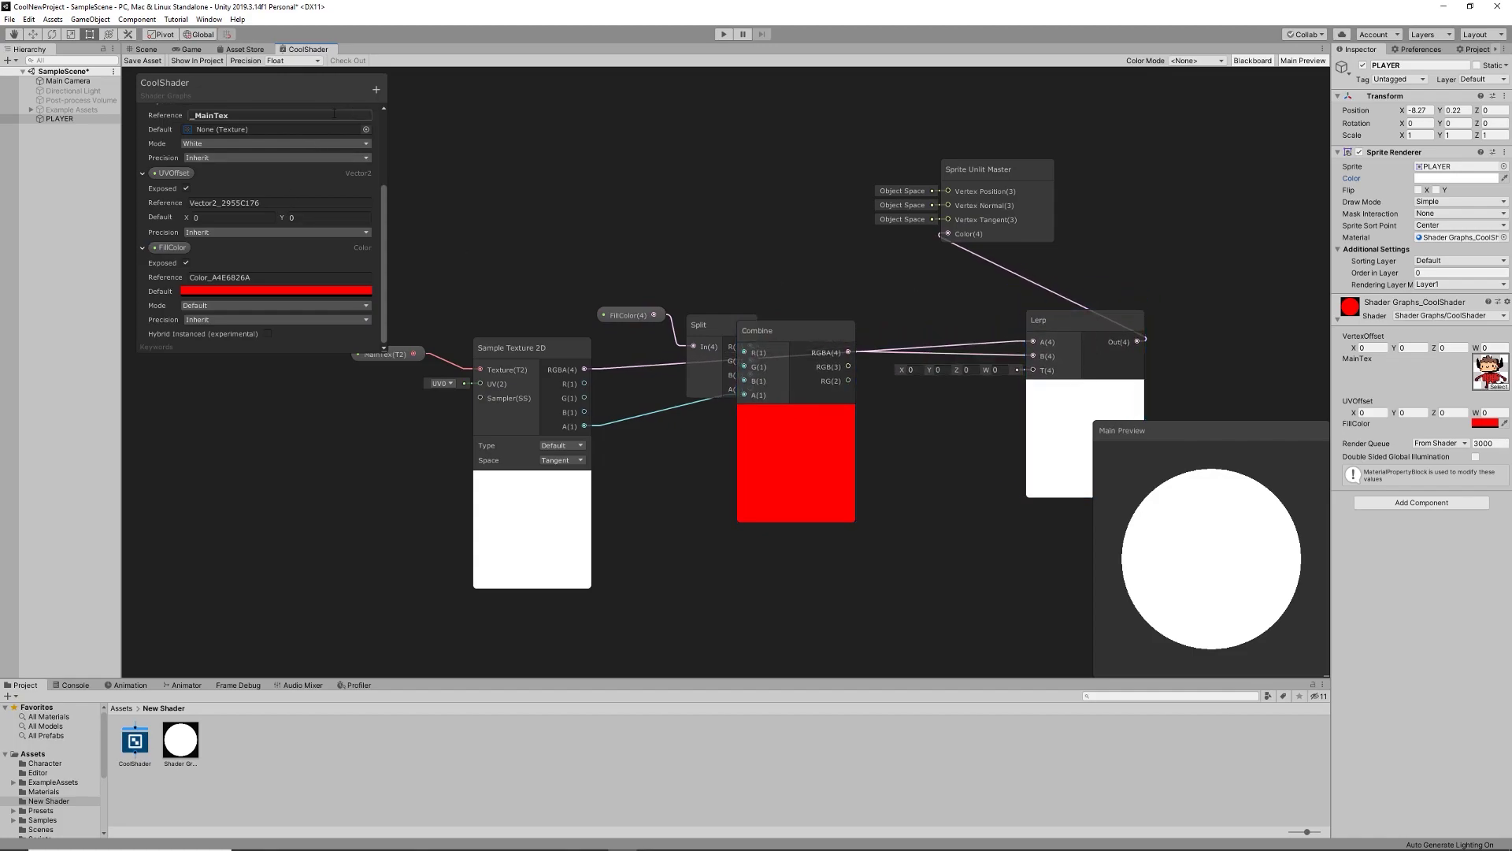
Step: Add a Vector1 property named FillLerpAmount and connect its node to Lerp's T input
left_click(376, 89)
left_click(413, 102)
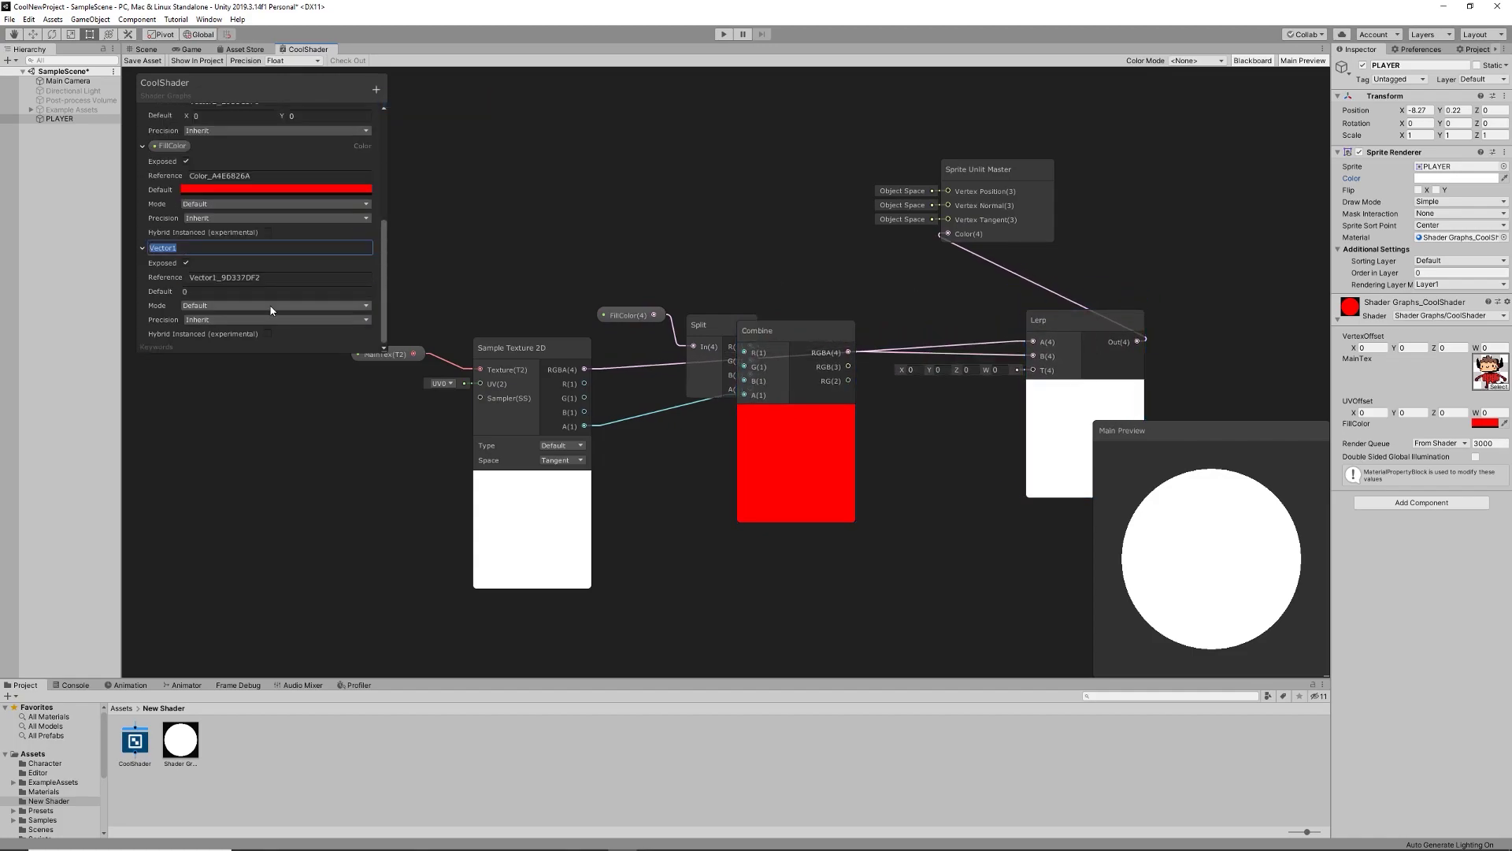
type("LerpAmount")
key("Return")
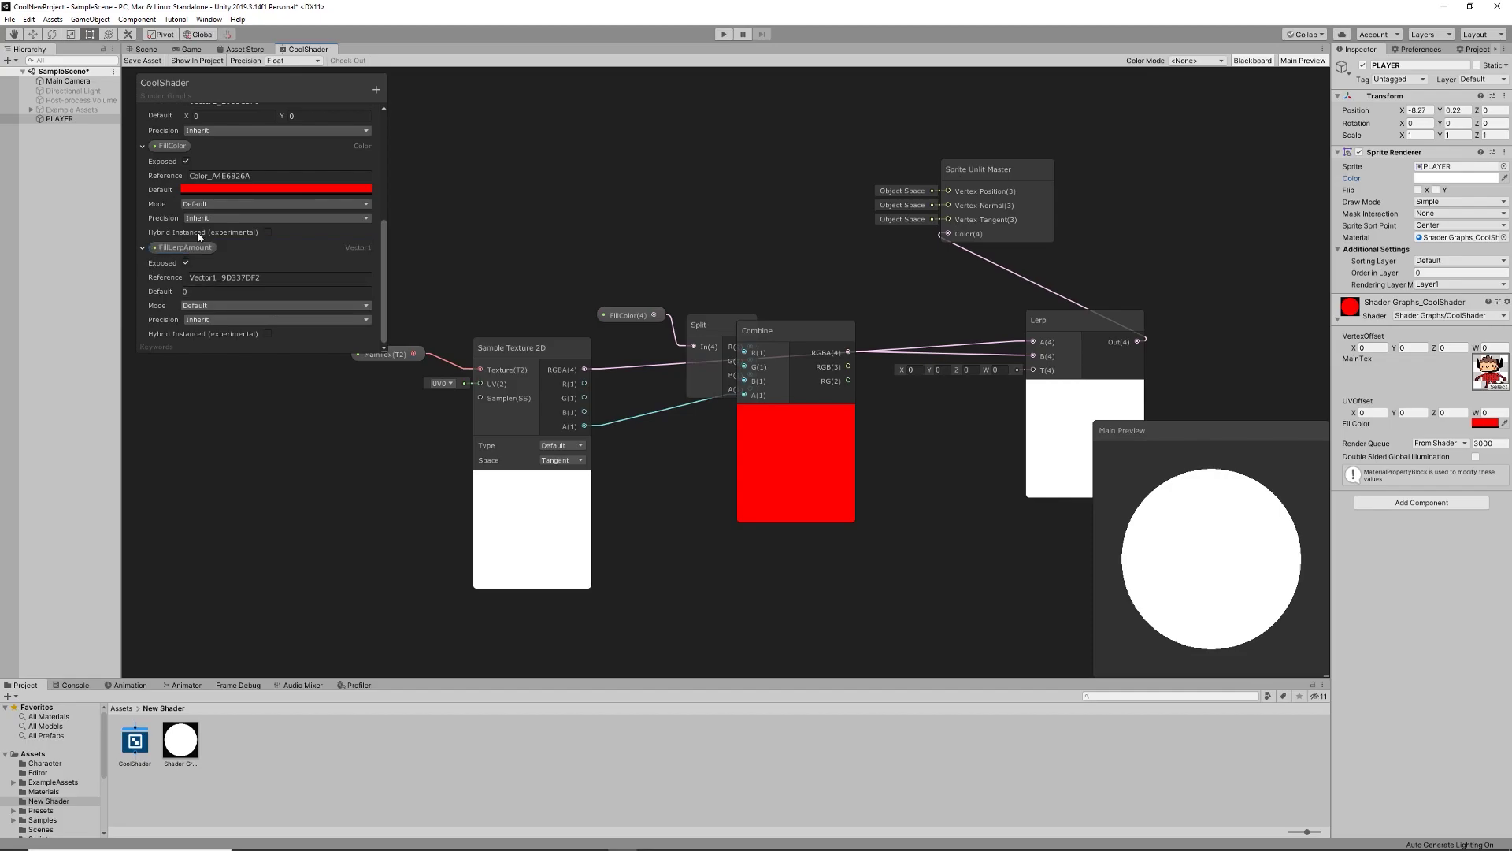
left_click_drag(928, 431, 1034, 381)
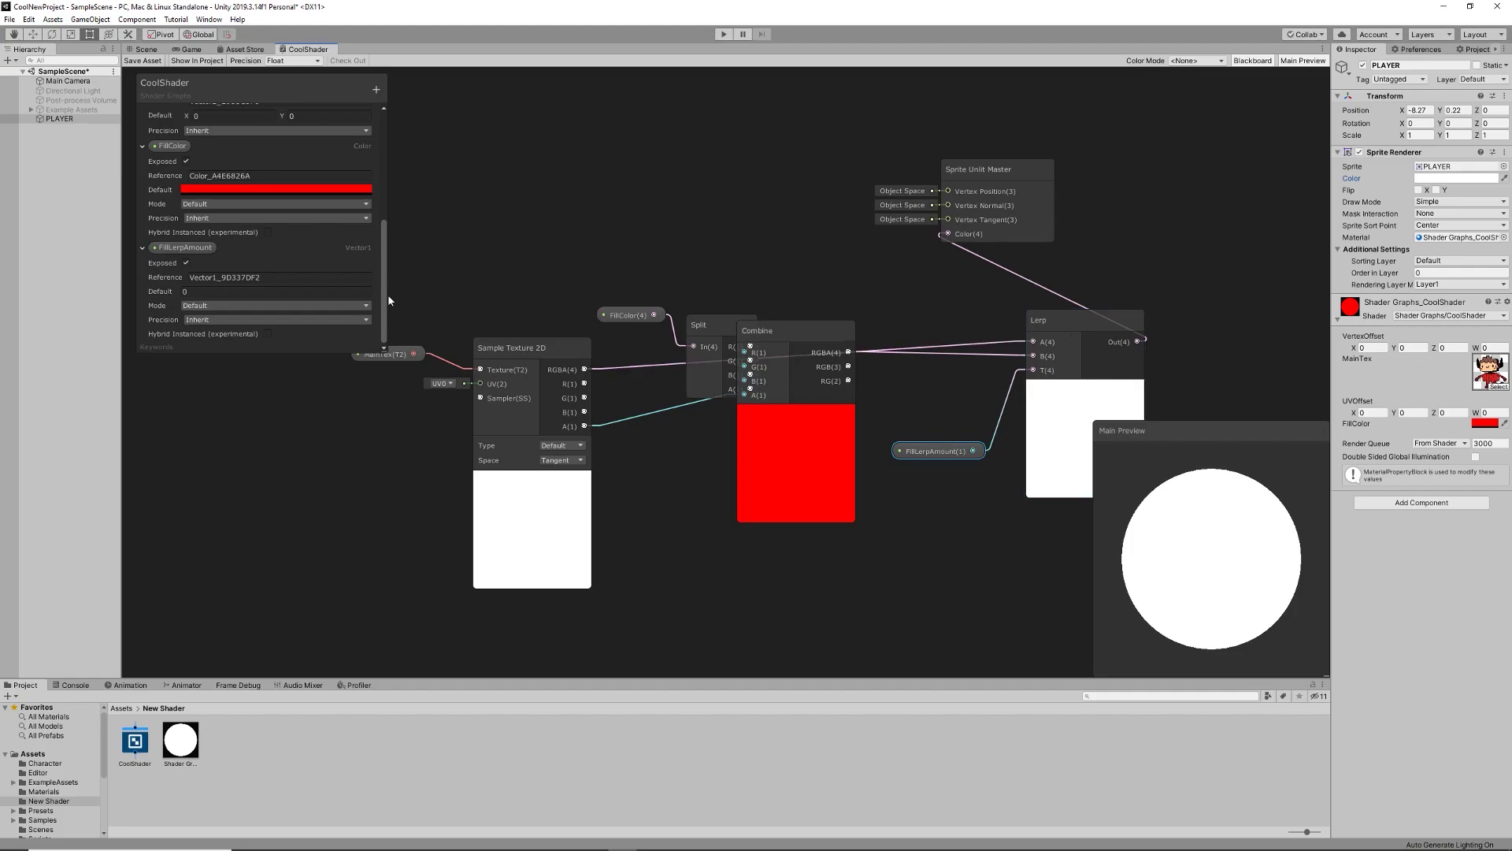
Step: Set the FillLerpAmount property's mode to Slider with a range of 0 to 1 and save the shader asset
scroll(268, 305, "up", 1)
scroll(1081, 353, "up", 3)
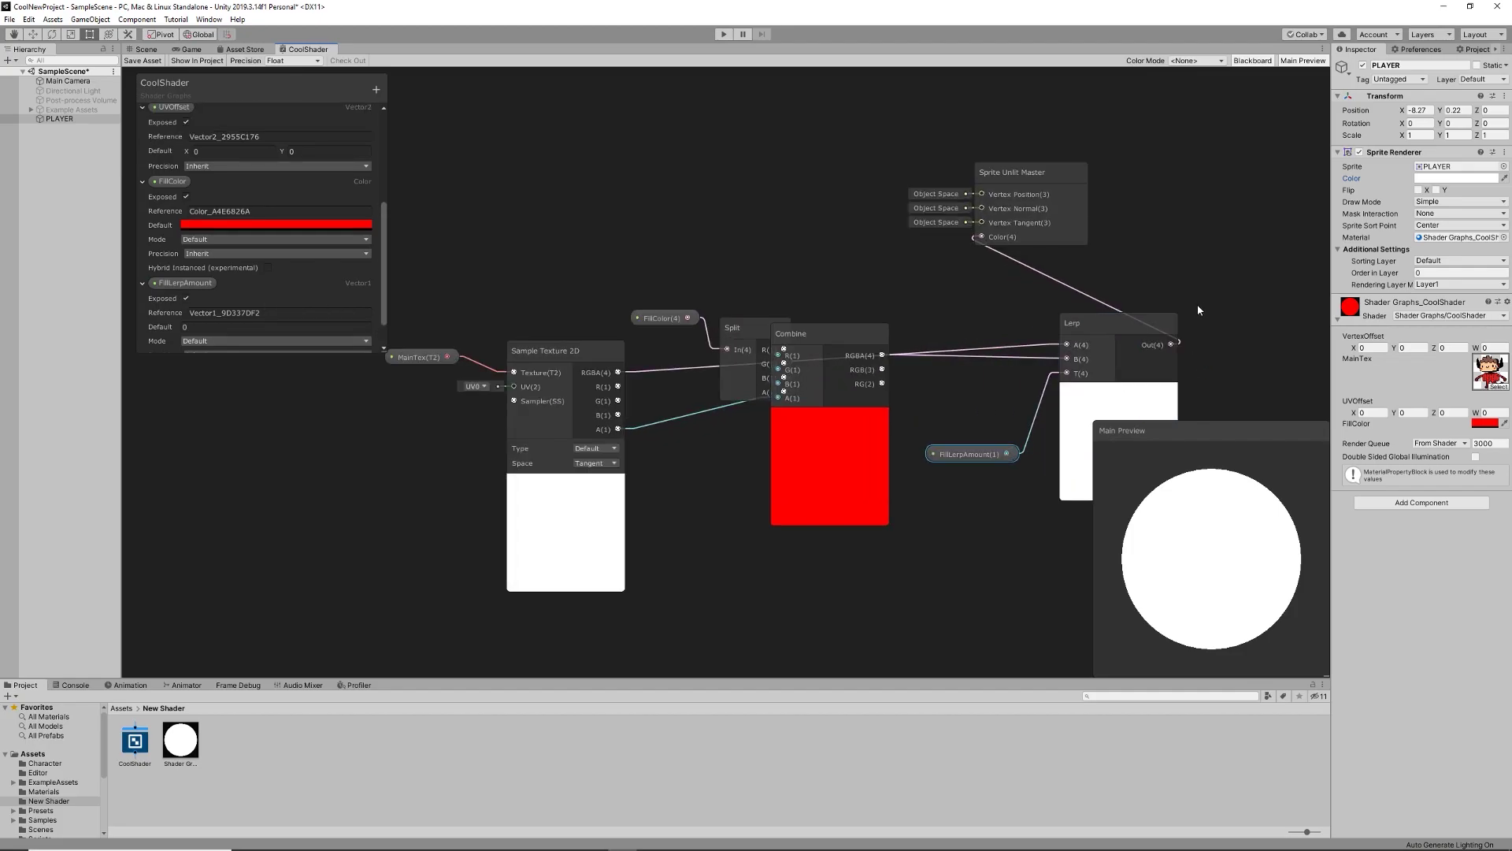
scroll(224, 304, "down", 1)
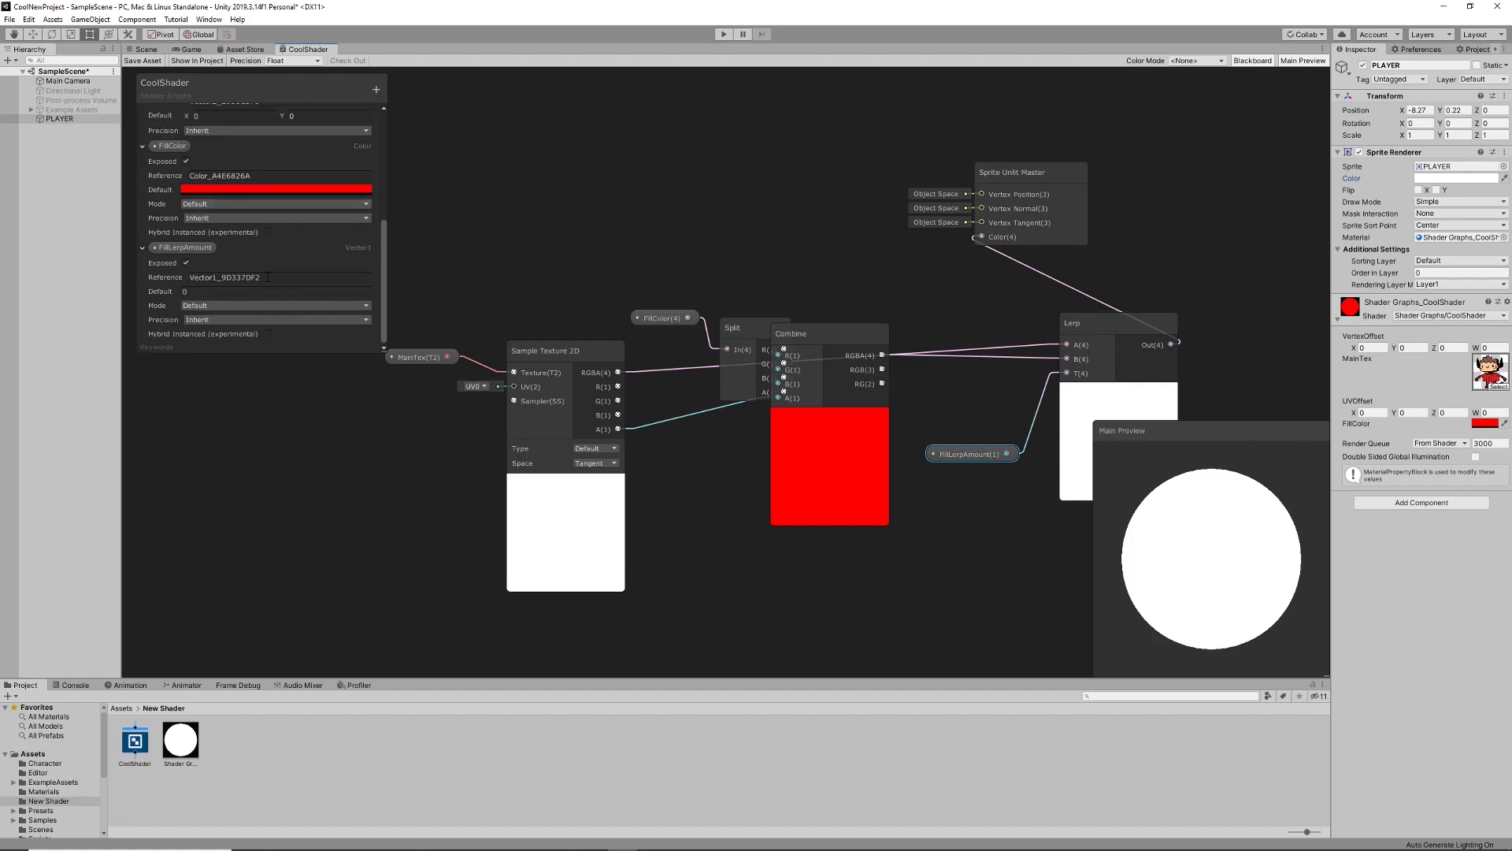
left_click(224, 306)
left_click(217, 329)
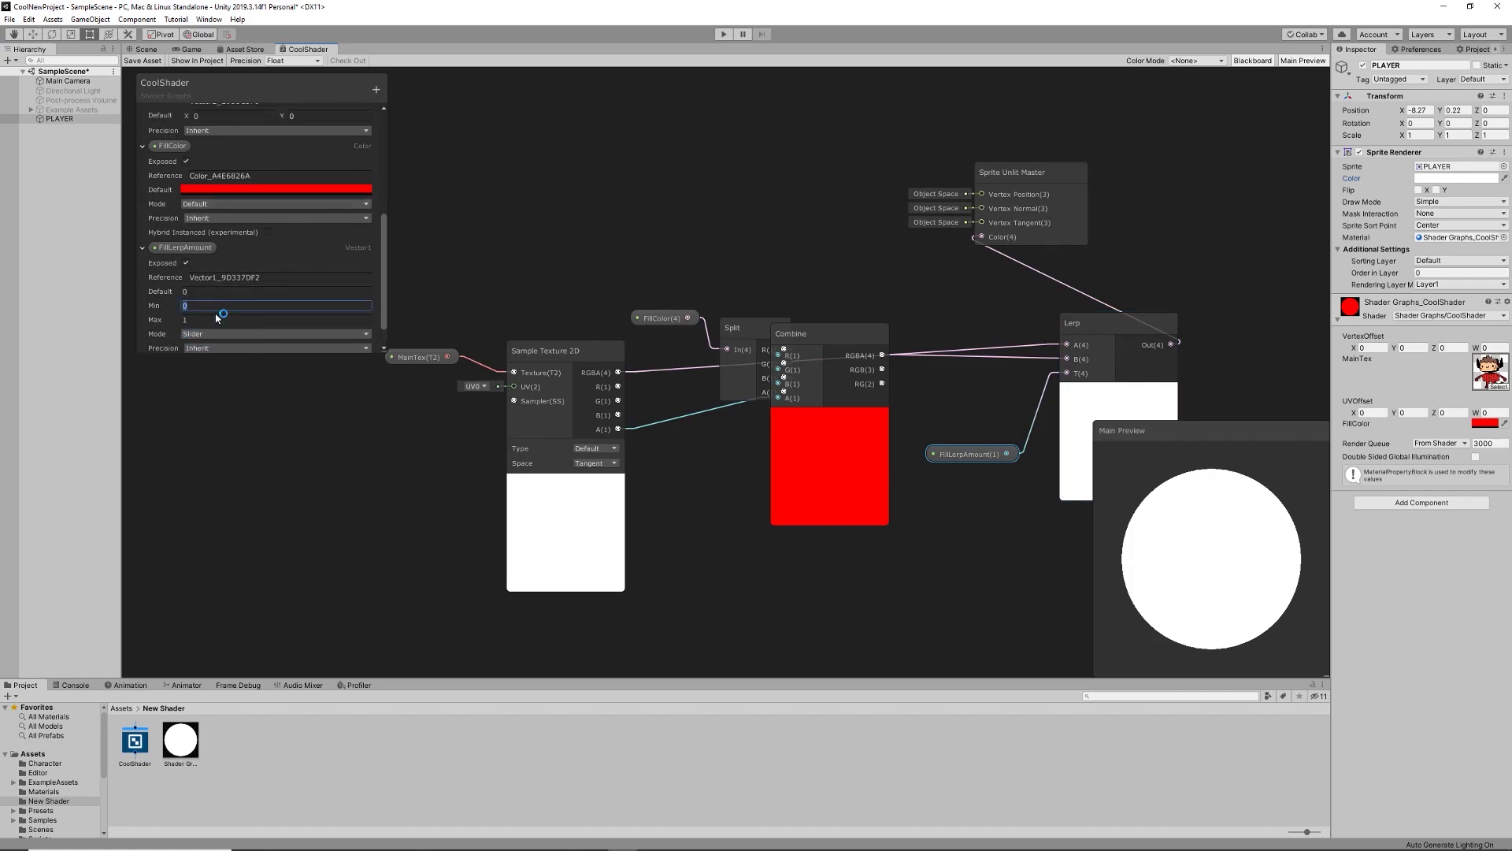
left_click(221, 317)
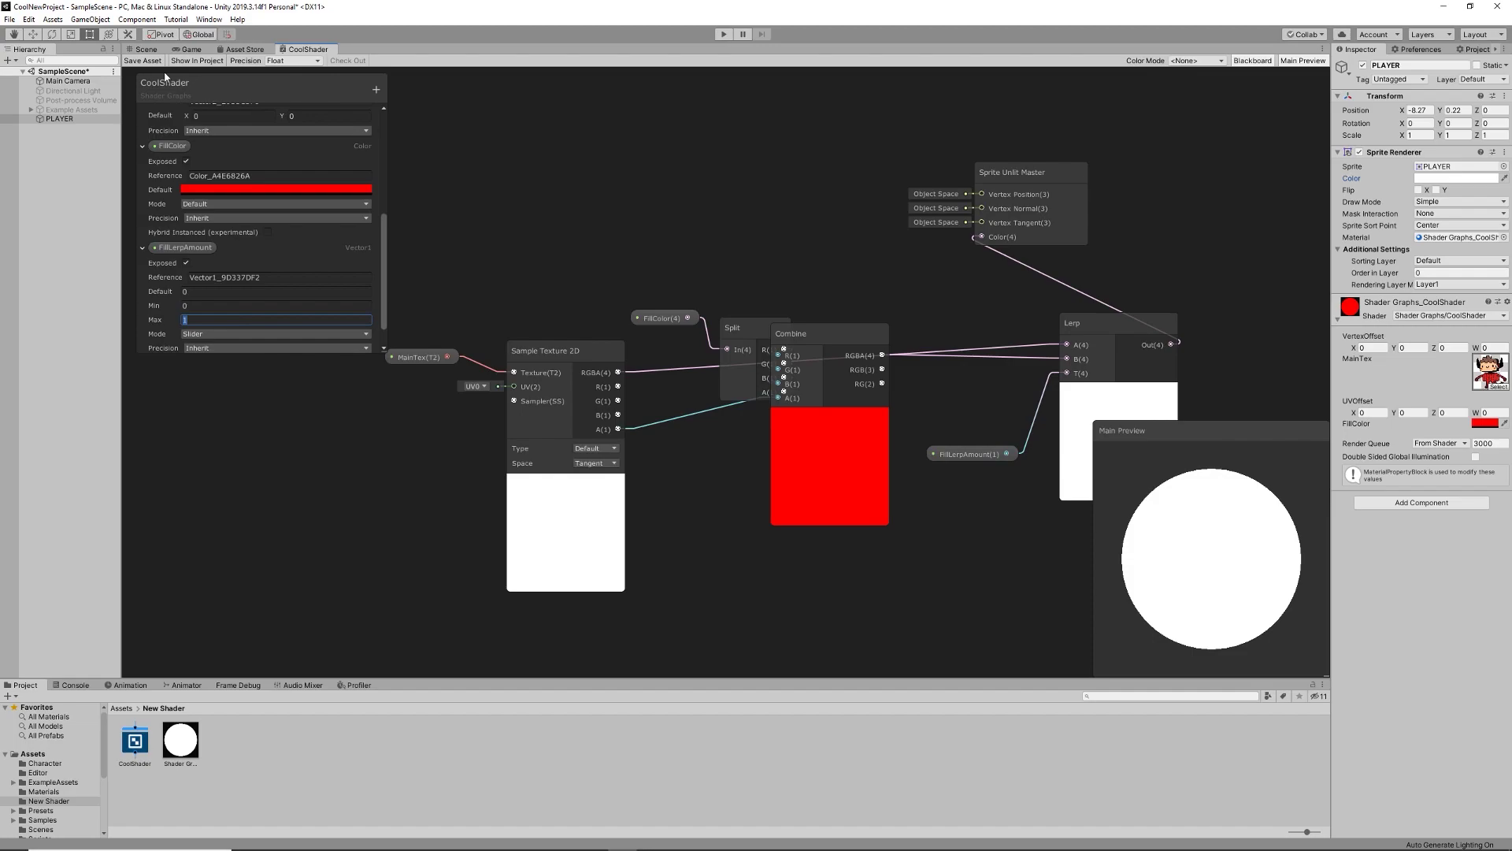
left_click(147, 57)
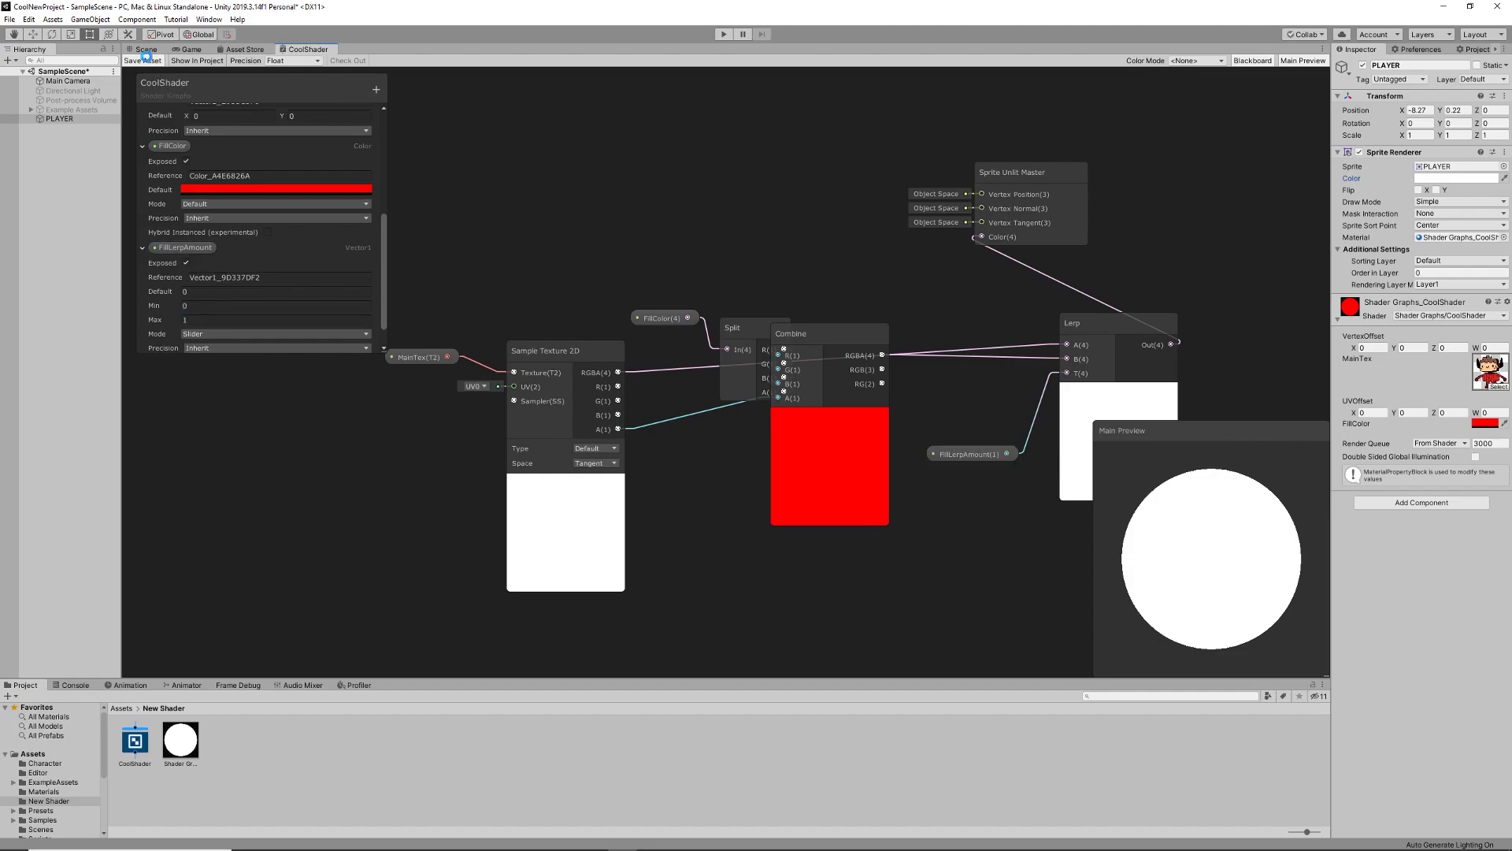
Step: Vary FillLerpAmount on the PLAYER sprite's material to examine the fill effect in the scene
left_click(147, 49)
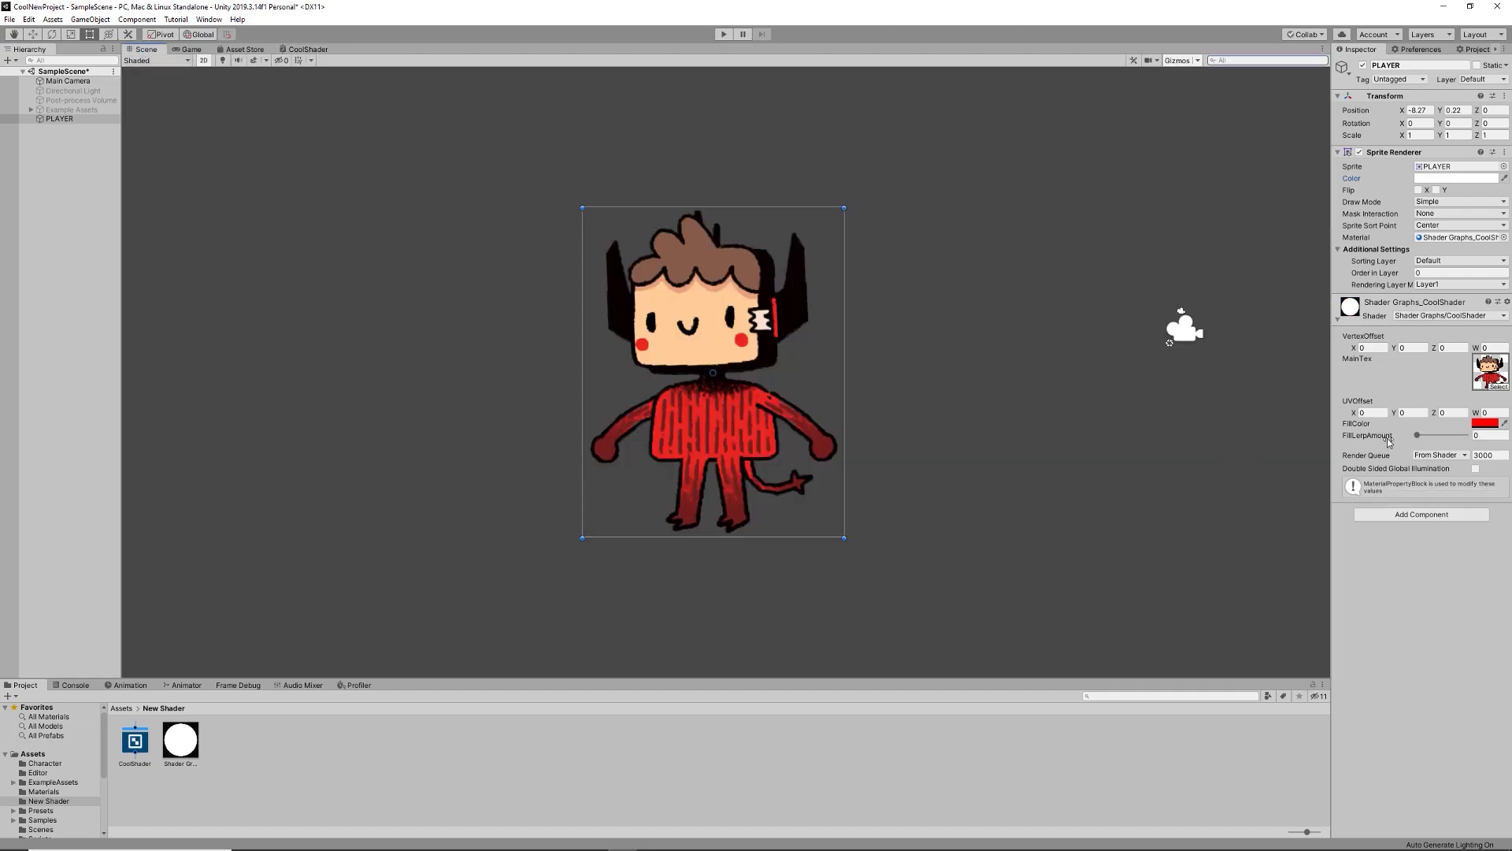
left_click(1477, 435)
left_click_drag(1435, 435, 751, 392)
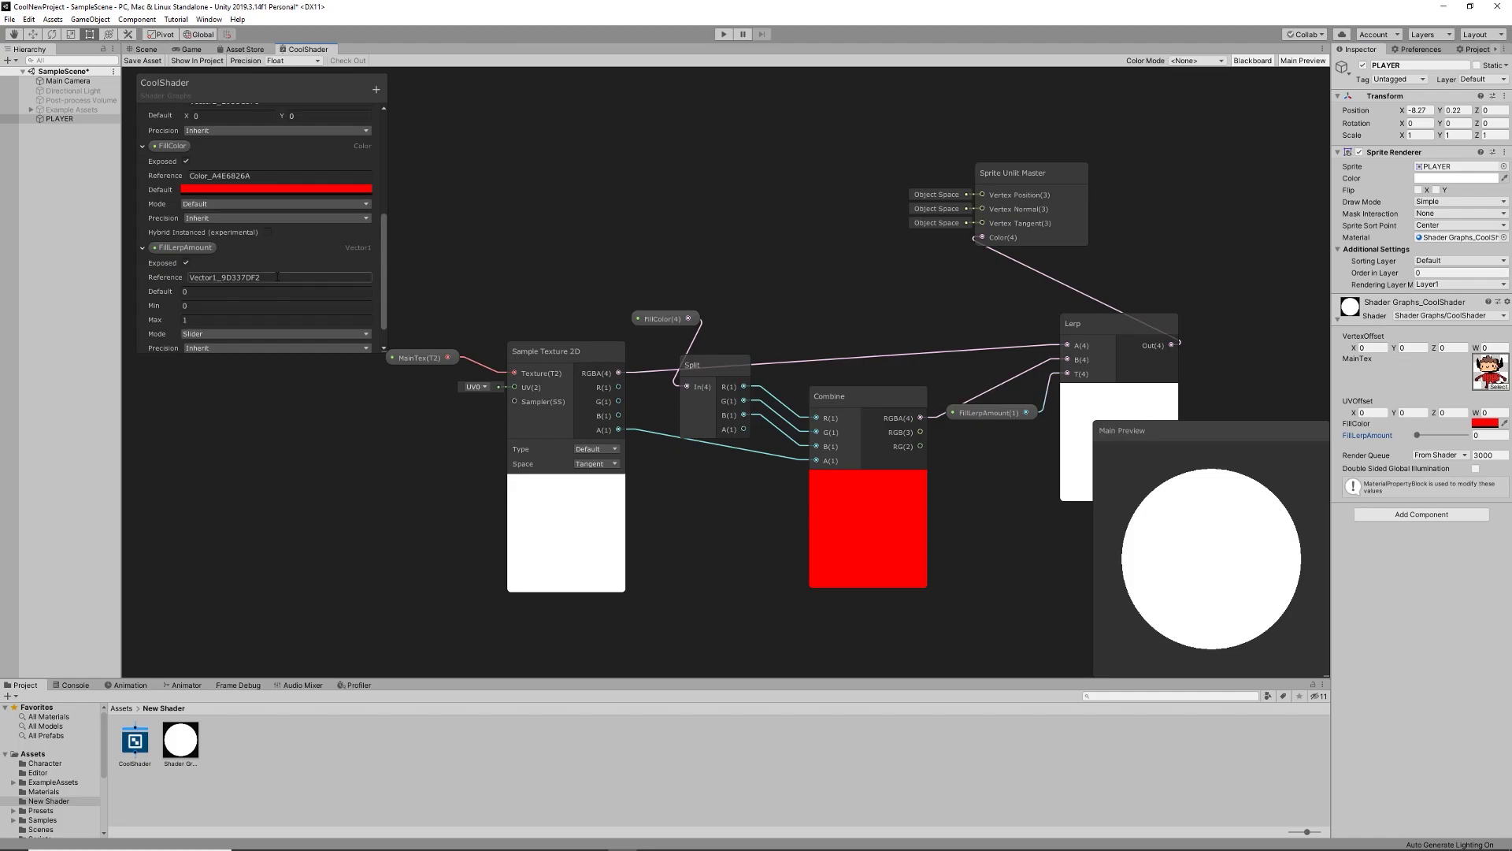
Step: Set the FillLerpAmount property's mode back to Default, save the shader asset and return to the scene
scroll(232, 259, "down", 1)
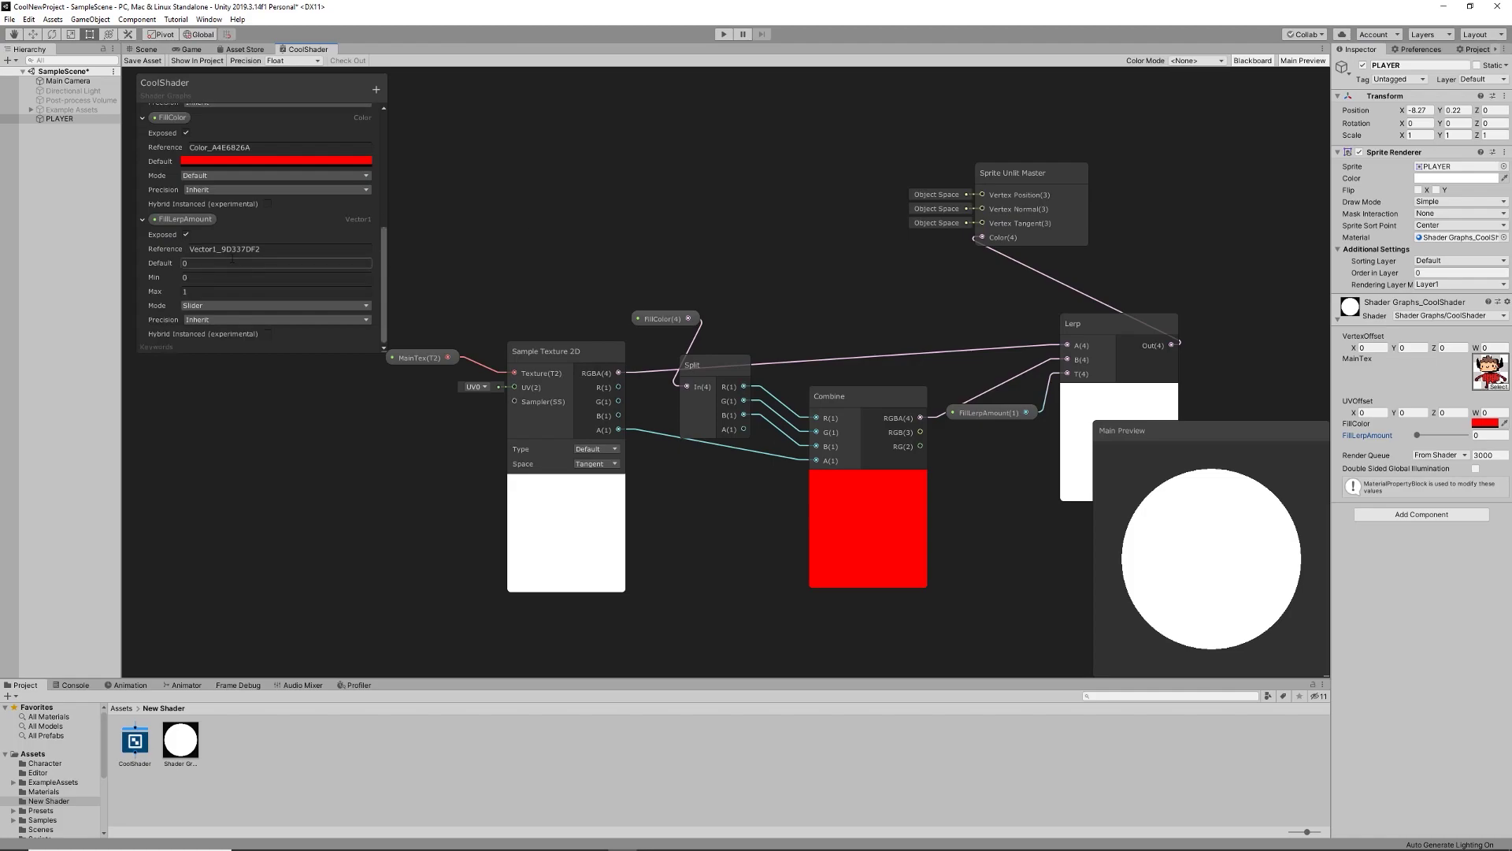
left_click(237, 305)
left_click(229, 314)
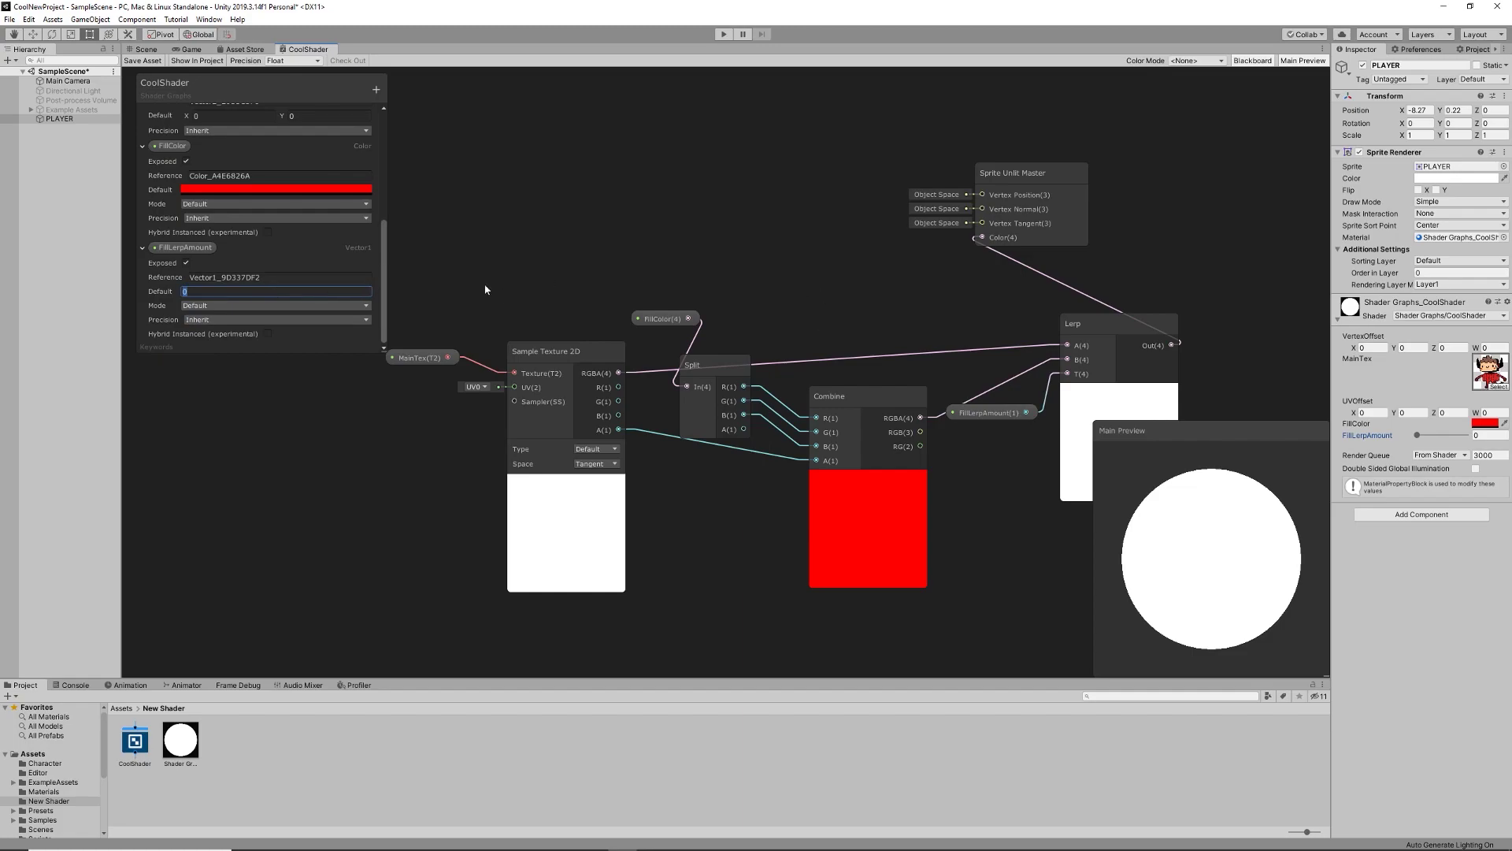
left_click(146, 50)
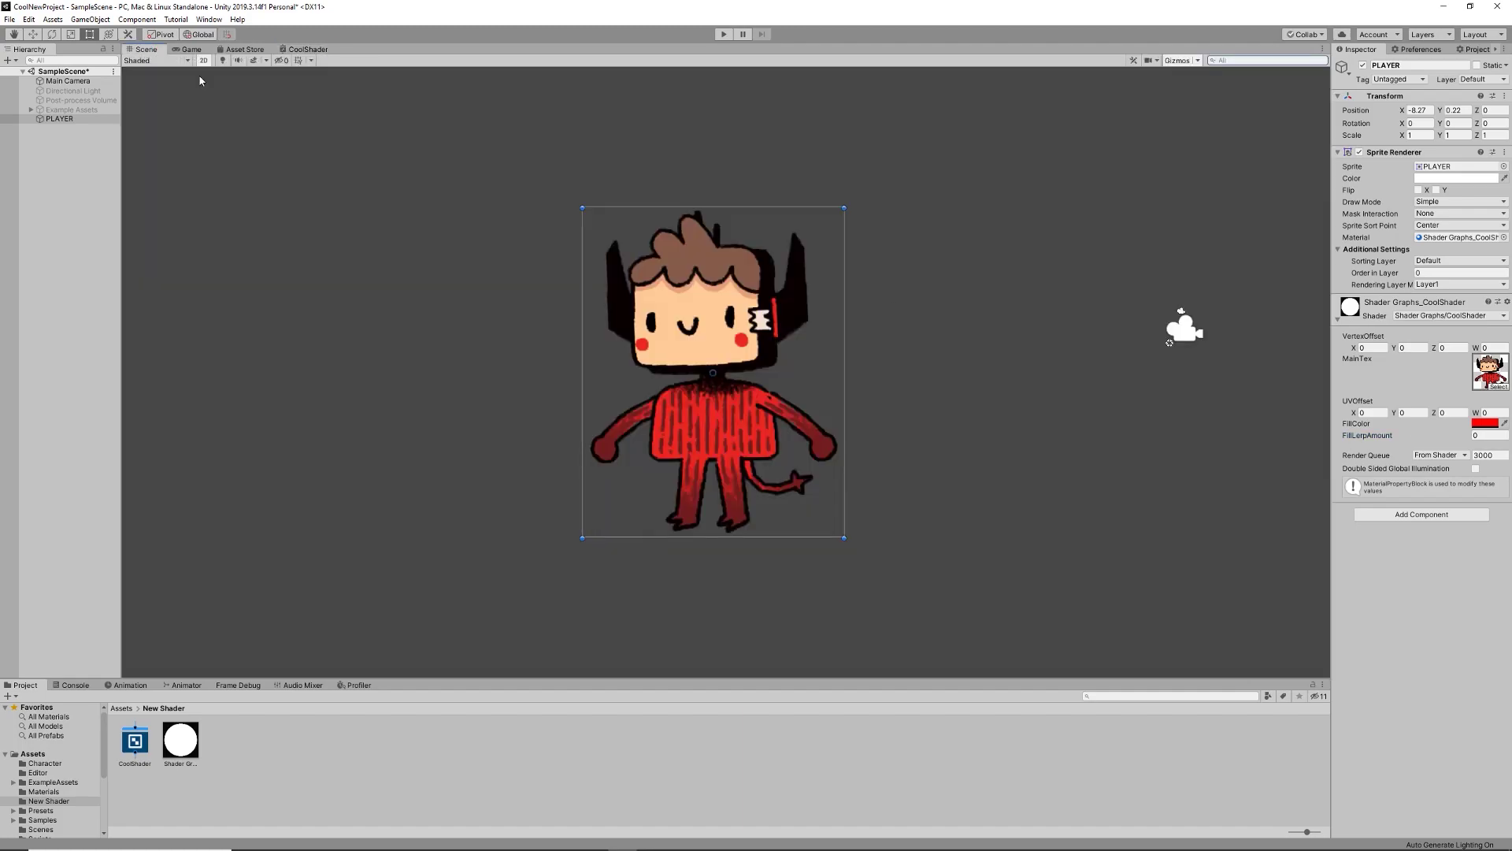
Step: Set FillLerpAmount to 1 on the PLAYER sprite's material
mouse_move(1378, 435)
left_mouse_down()
mouse_move(226, 438)
mouse_move(1433, 405)
mouse_move(688, 438)
mouse_move(76, 410)
mouse_move(1410, 422)
mouse_move(1384, 432)
left_mouse_up()
key("ctrl+z")
left_click(1484, 423)
left_click(1489, 431)
type("1")
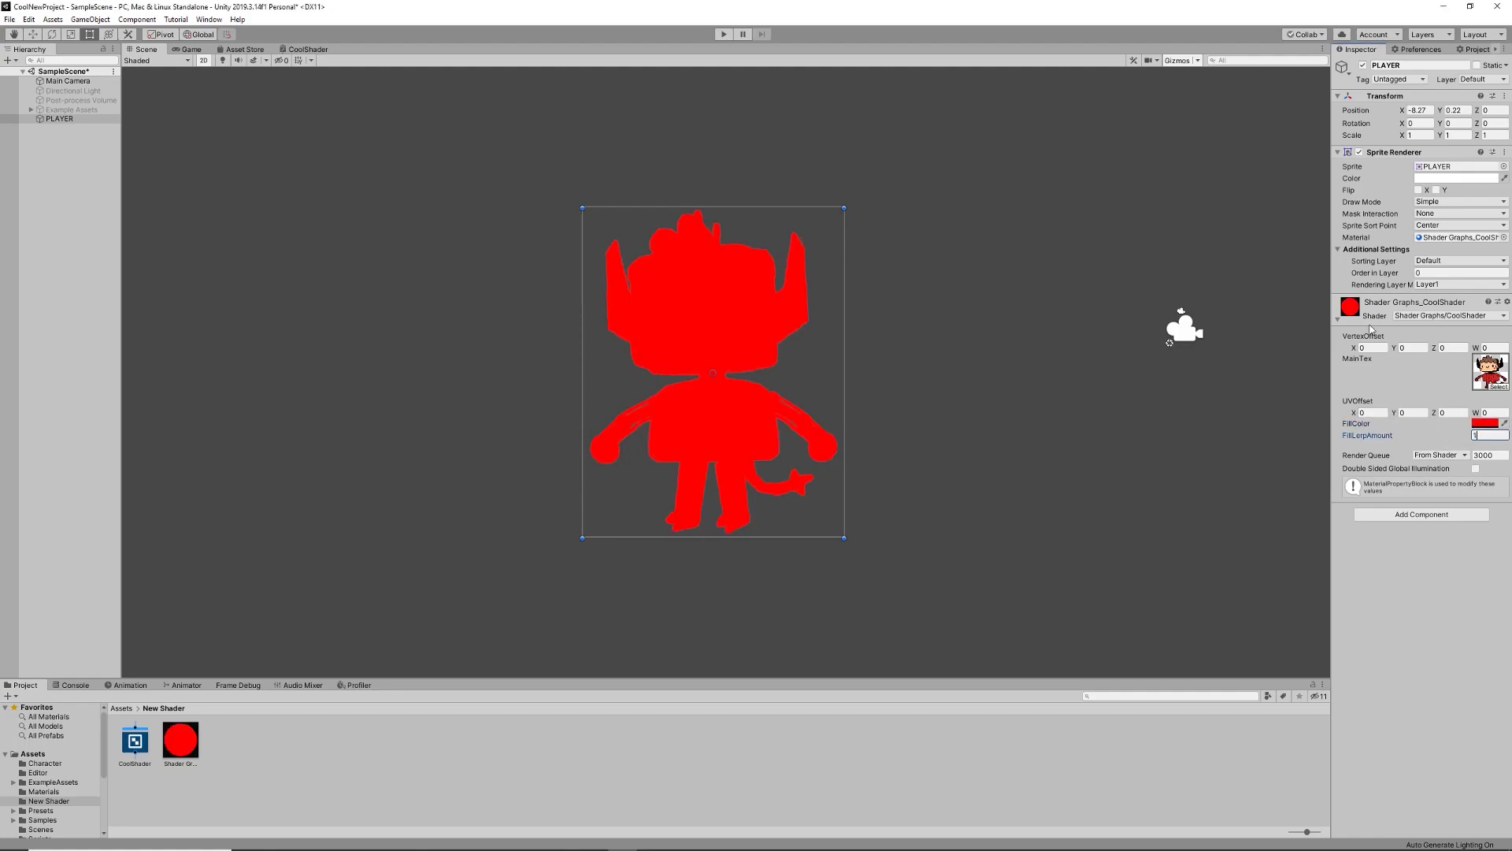
Step: Set the FillColor property's mode to HDR in the CoolShader graph and save the shader asset
left_click(304, 49)
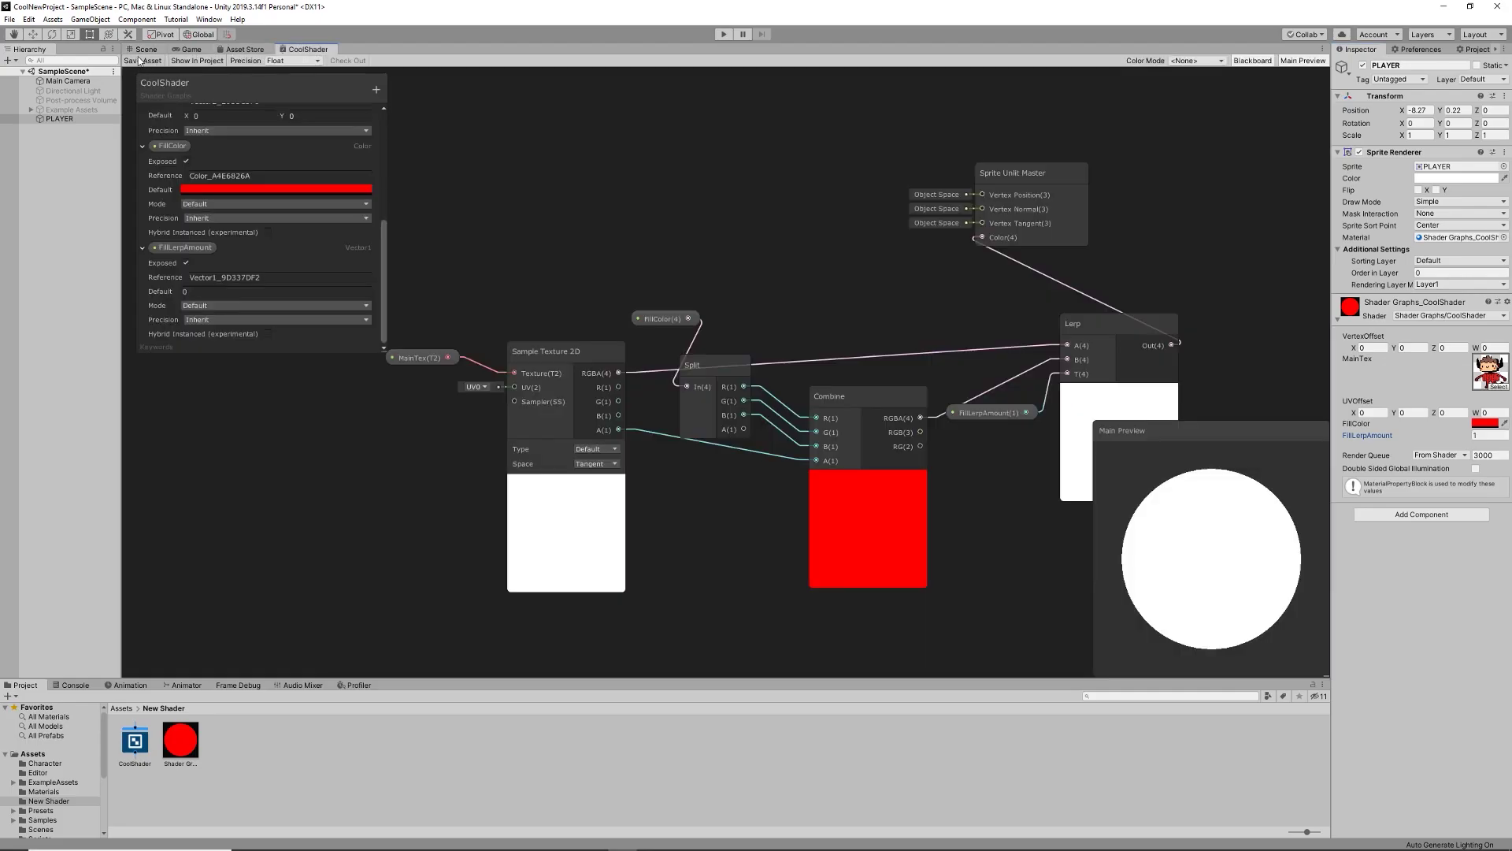
scroll(218, 166, "up", 3)
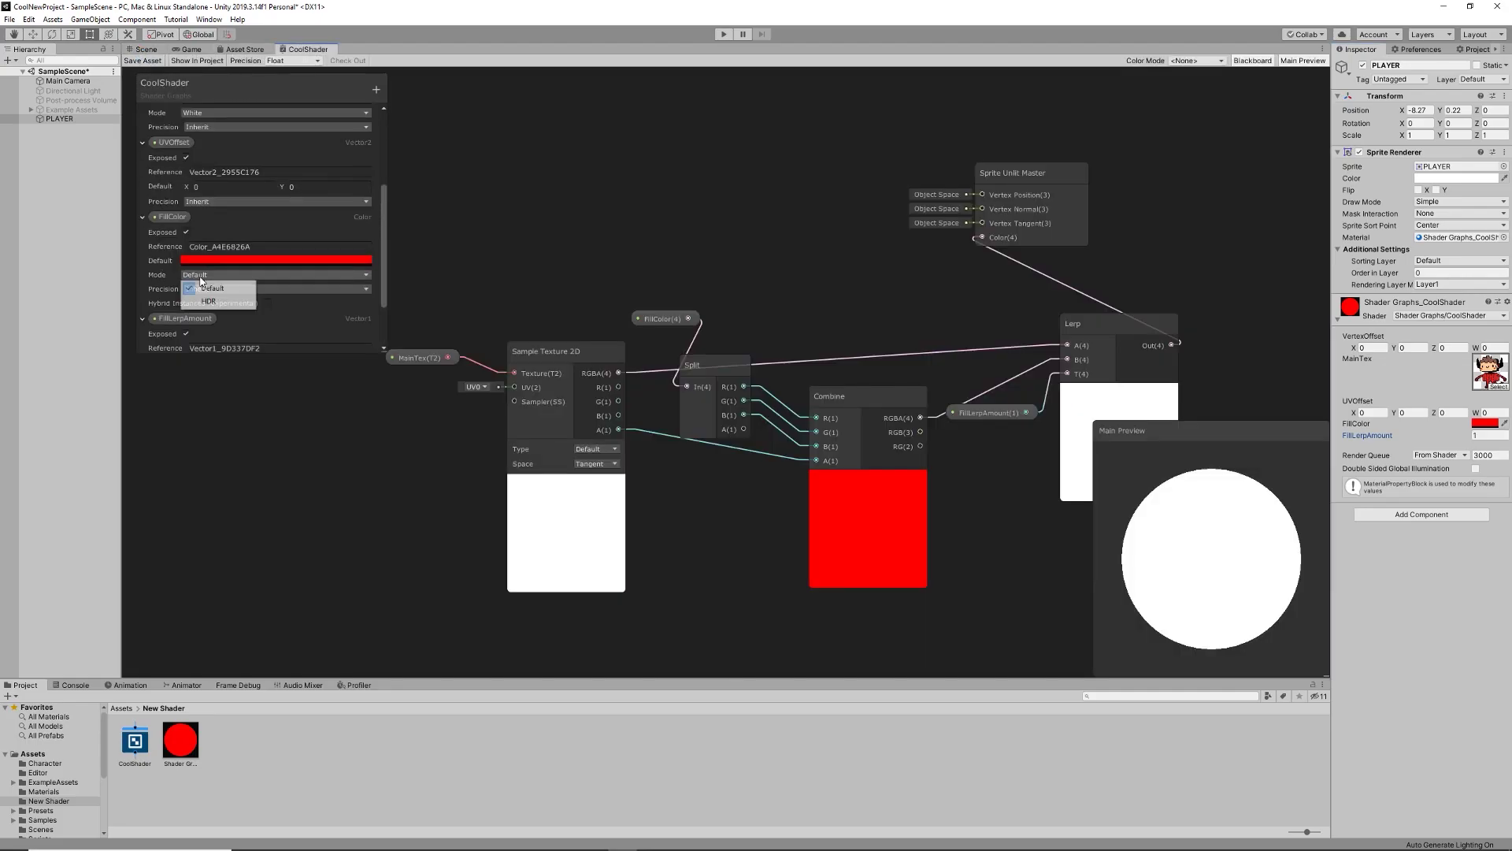
left_click(229, 274)
left_click(220, 300)
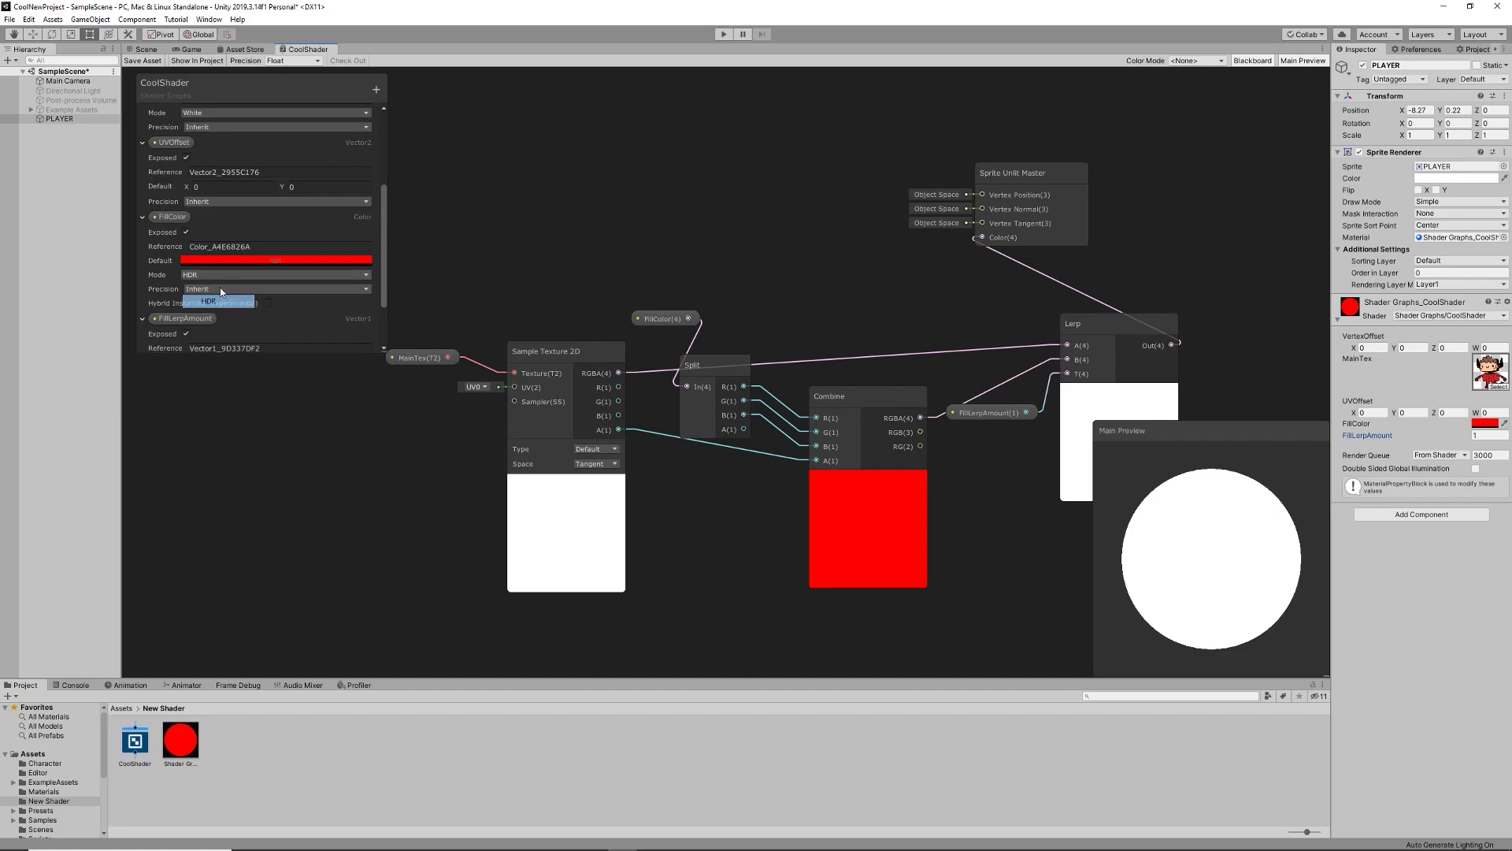
left_click(144, 62)
Step: Set the HDR intensity of FillColor to 1 on the PLAYER sprite's material
left_click(147, 49)
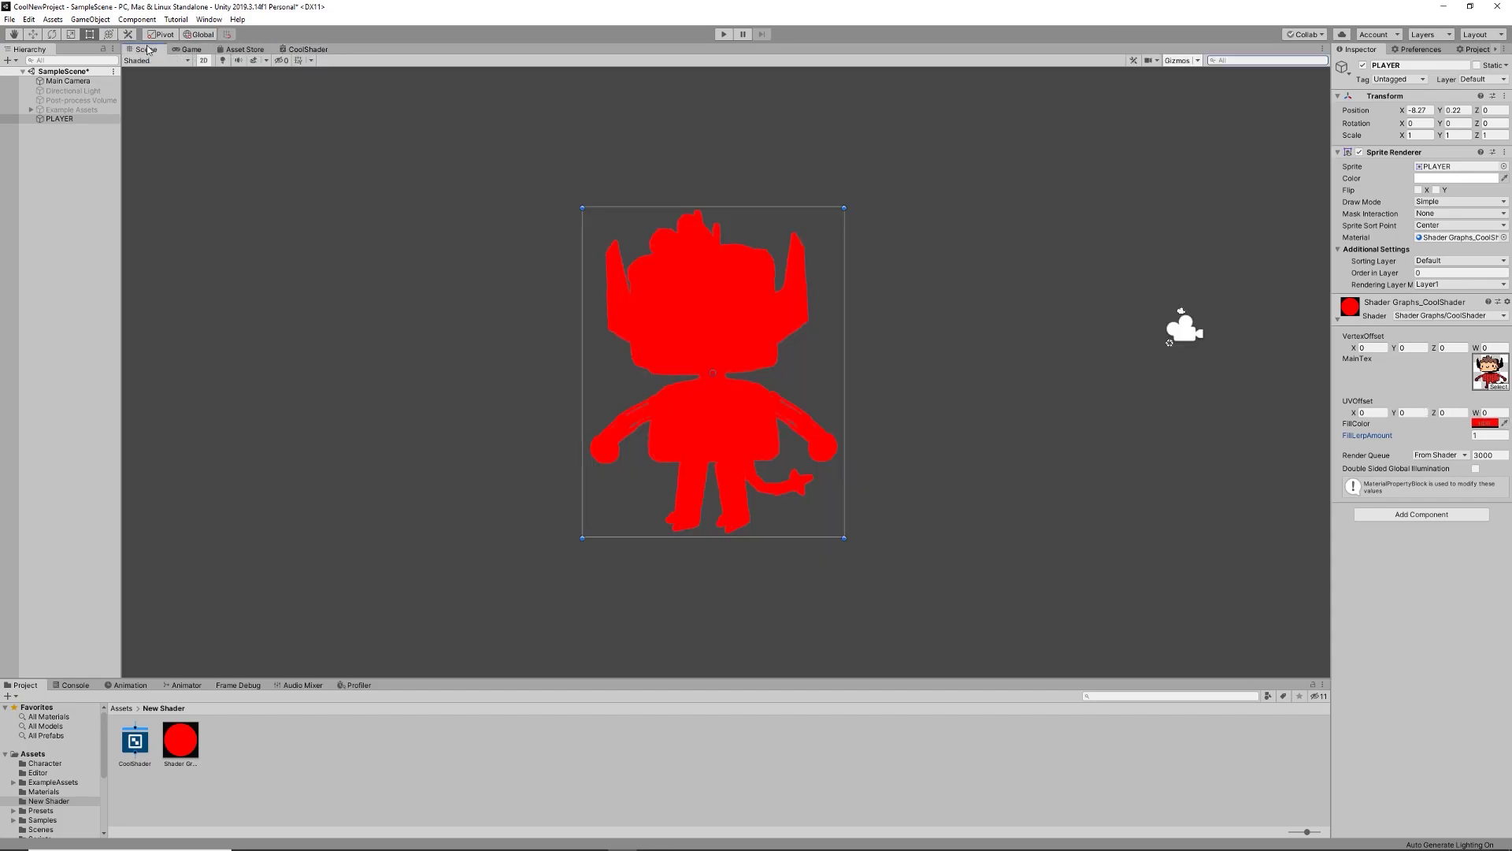
left_click(1482, 424)
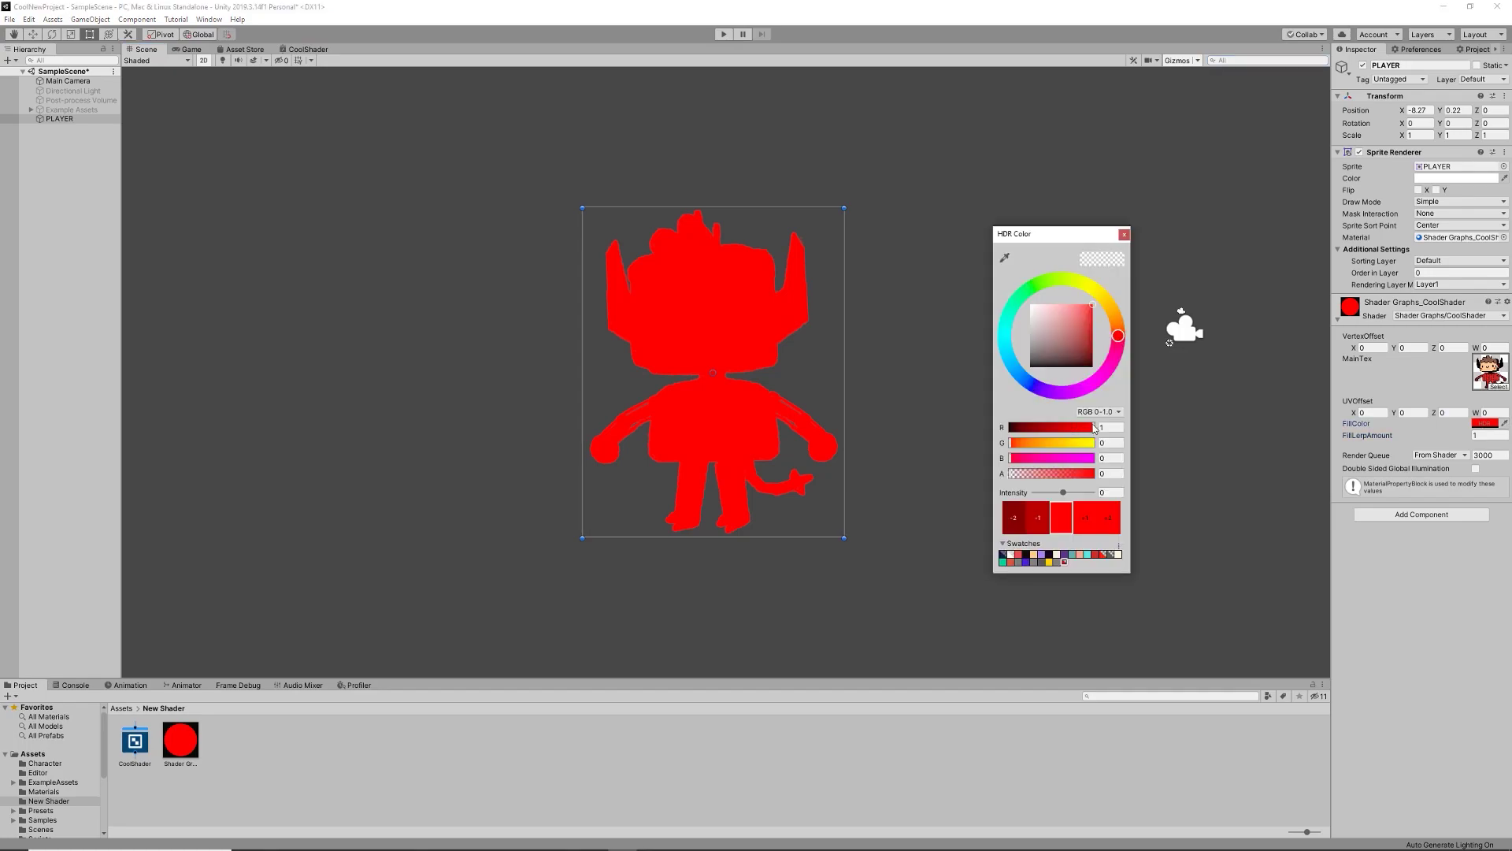
left_click(1102, 412)
left_click(1112, 401)
left_click(1111, 492)
type("1")
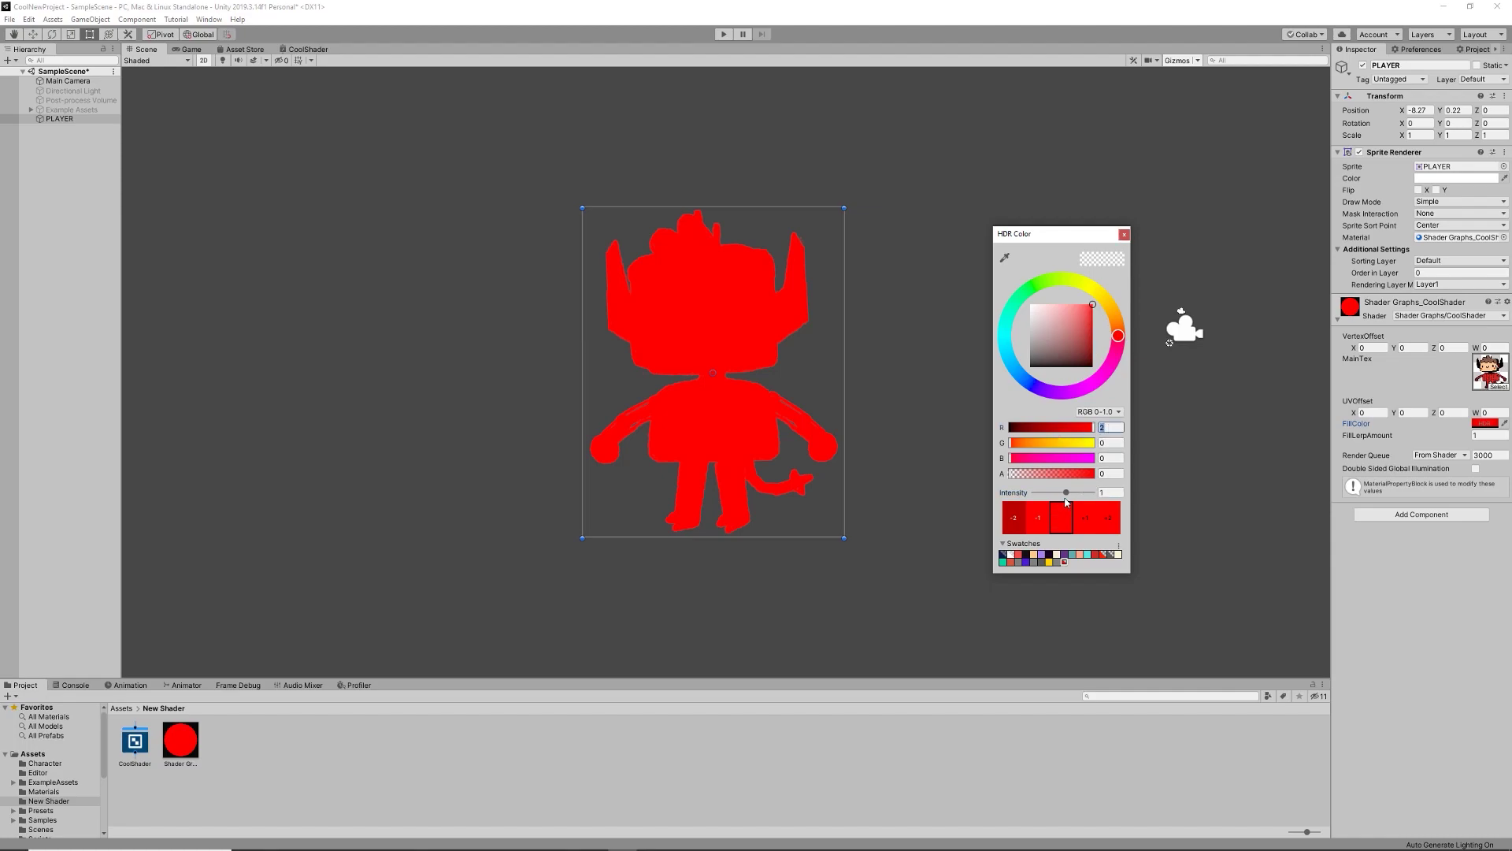
Step: Try raising FillColor's HDR intensity to 3.7, undo that change and close the color picker
left_click_drag(1066, 498, 1094, 495)
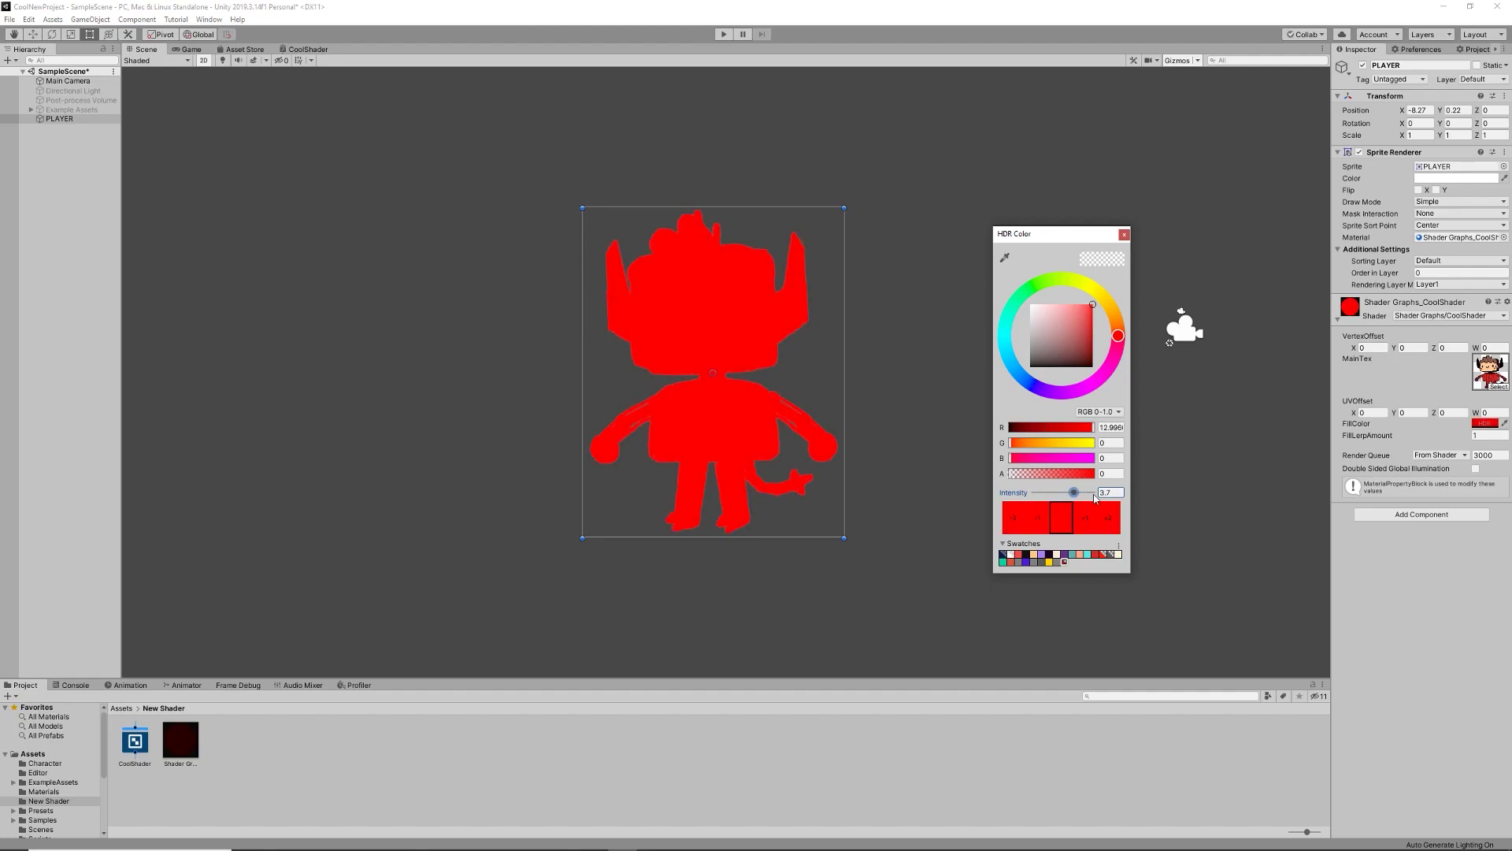
key("ctrl+z")
left_click(1124, 234)
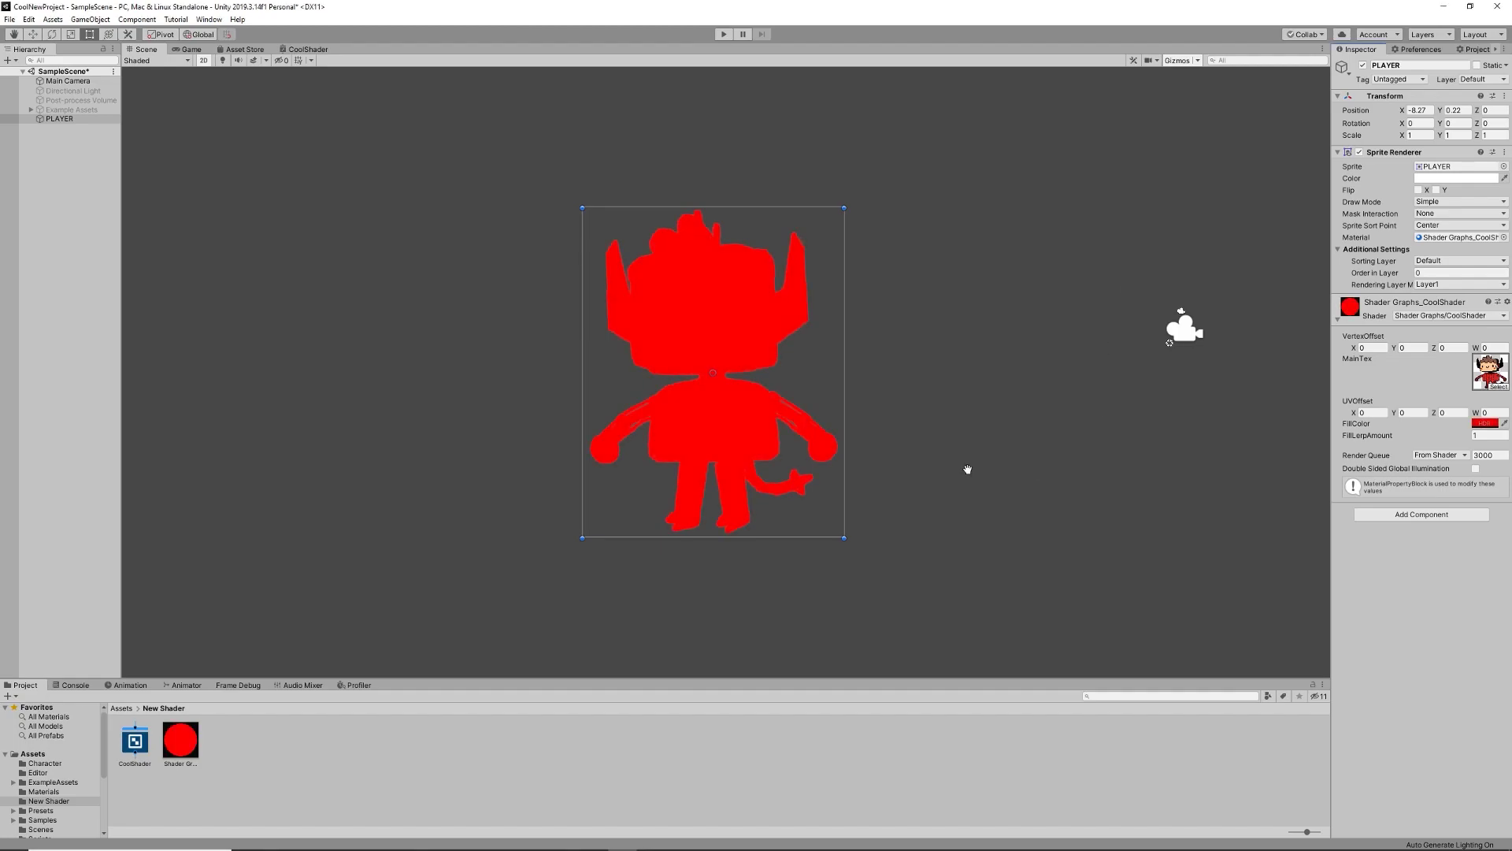
Step: Lower FillLerpAmount on the PLAYER sprite's material to 0.24
scroll(867, 434, "up", 5)
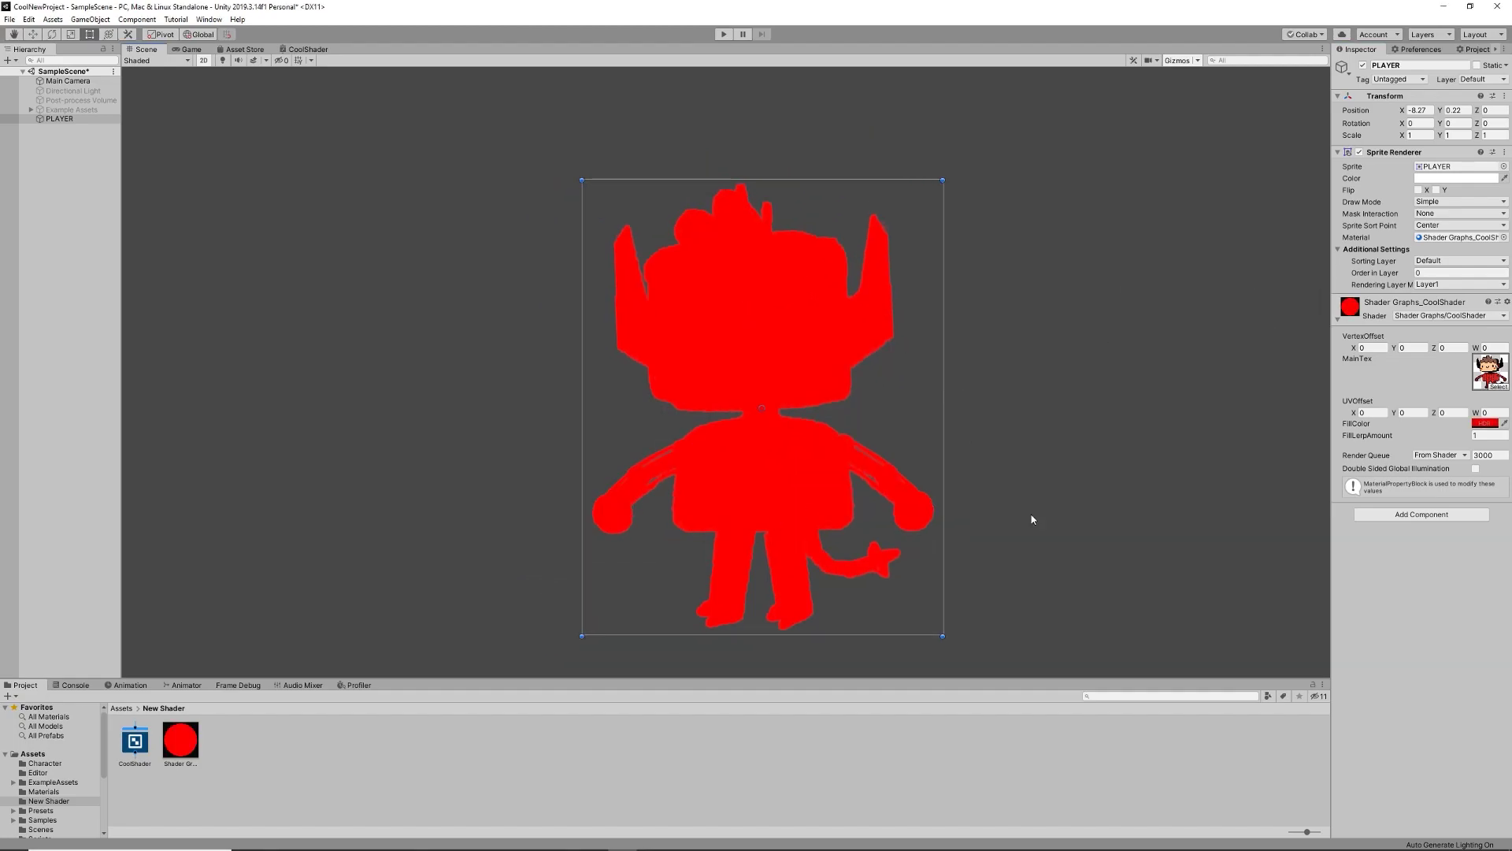
scroll(1032, 519, "down", 5)
middle_click_drag(1115, 468, 885, 456)
scroll(887, 453, "down", 9)
scroll(1044, 343, "up", 3)
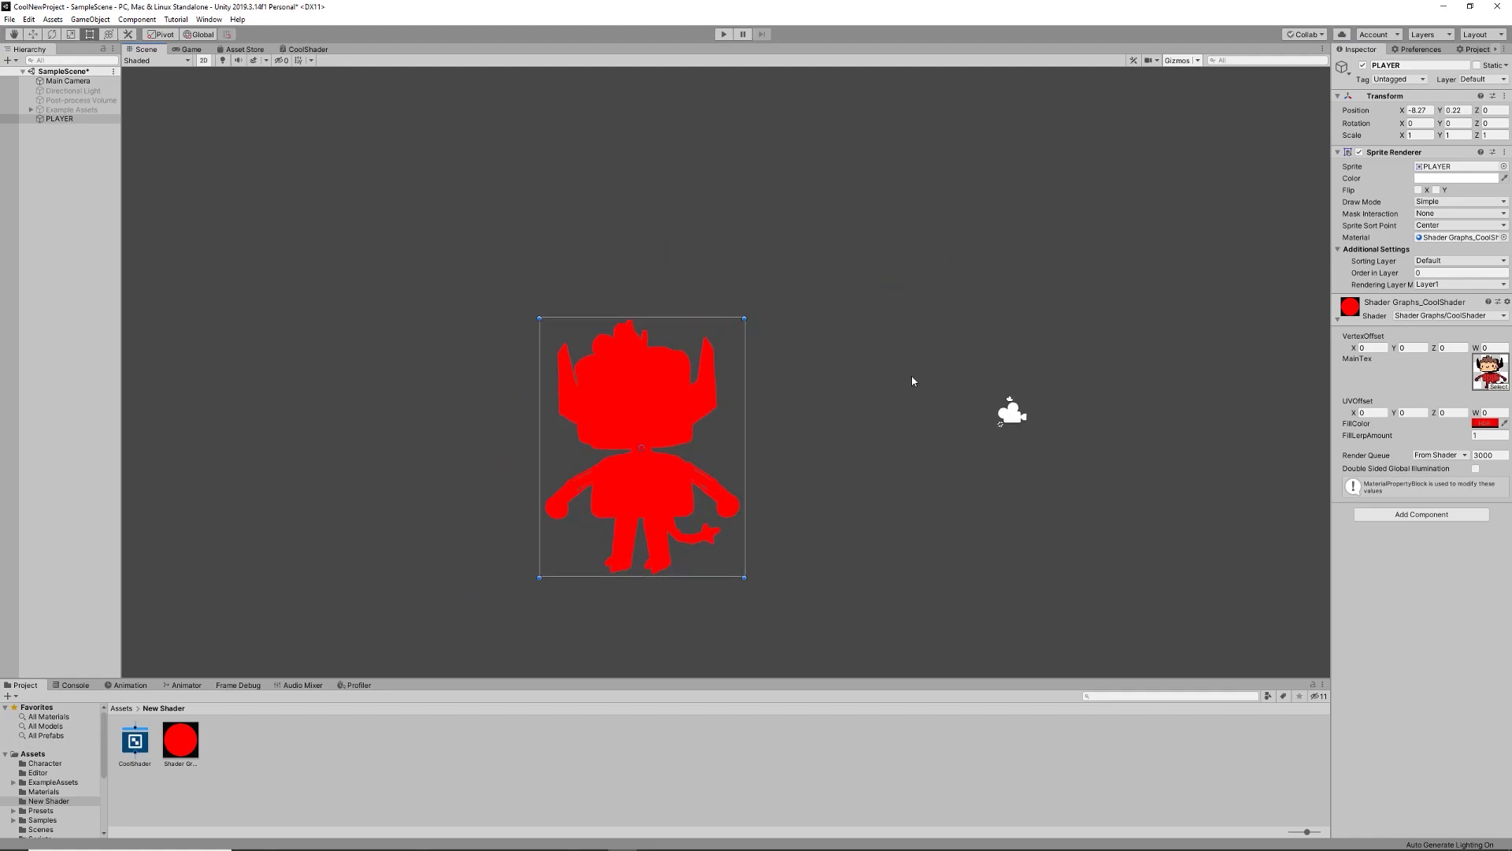
middle_click_drag(913, 381, 896, 416)
left_click_drag(1367, 429, 1189, 380)
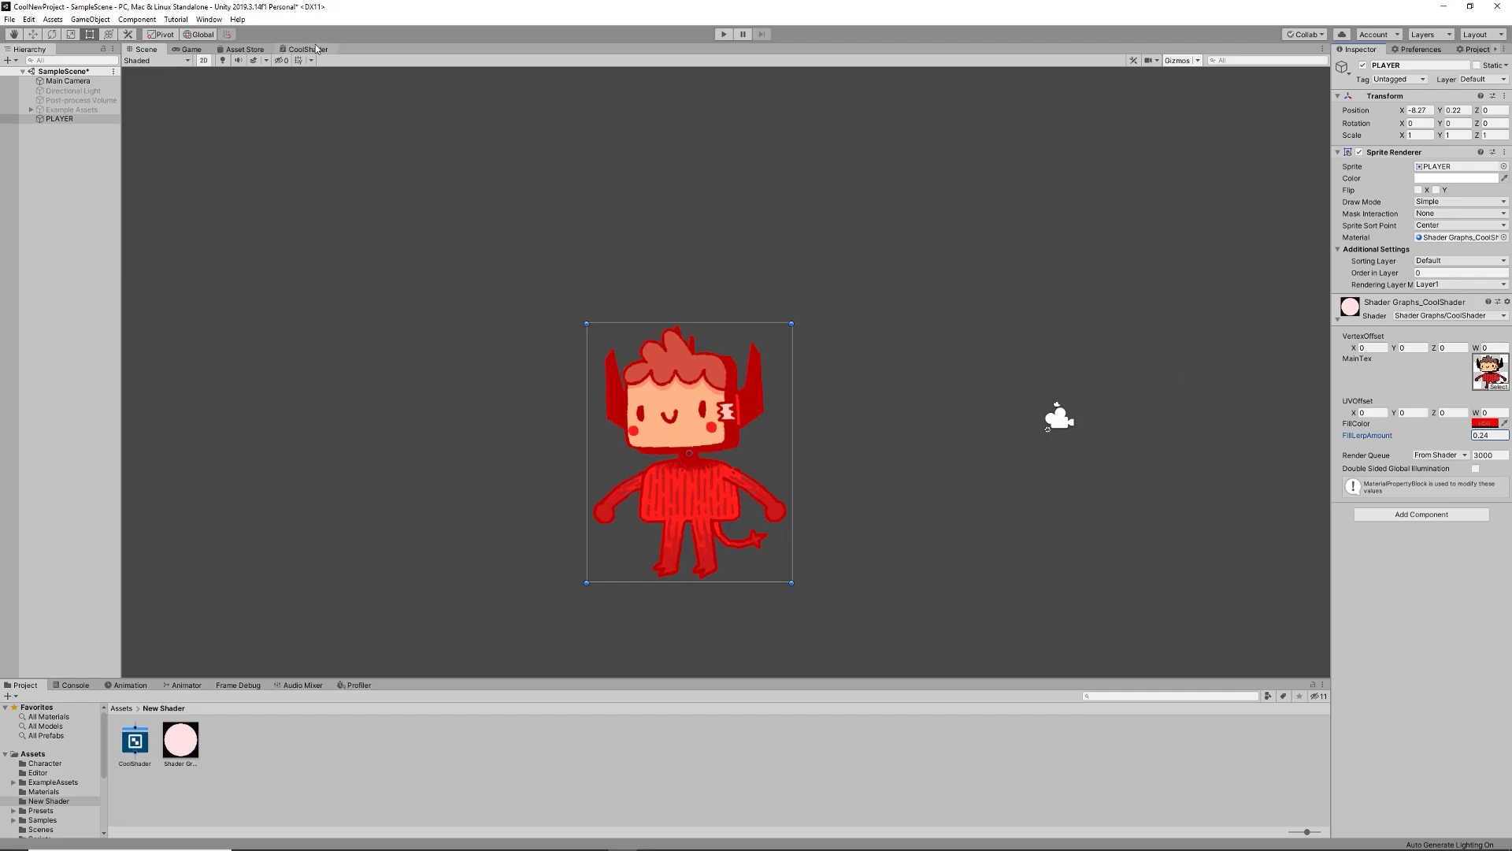
left_click(308, 48)
right_click(794, 278)
middle_click_drag(941, 302, 837, 295)
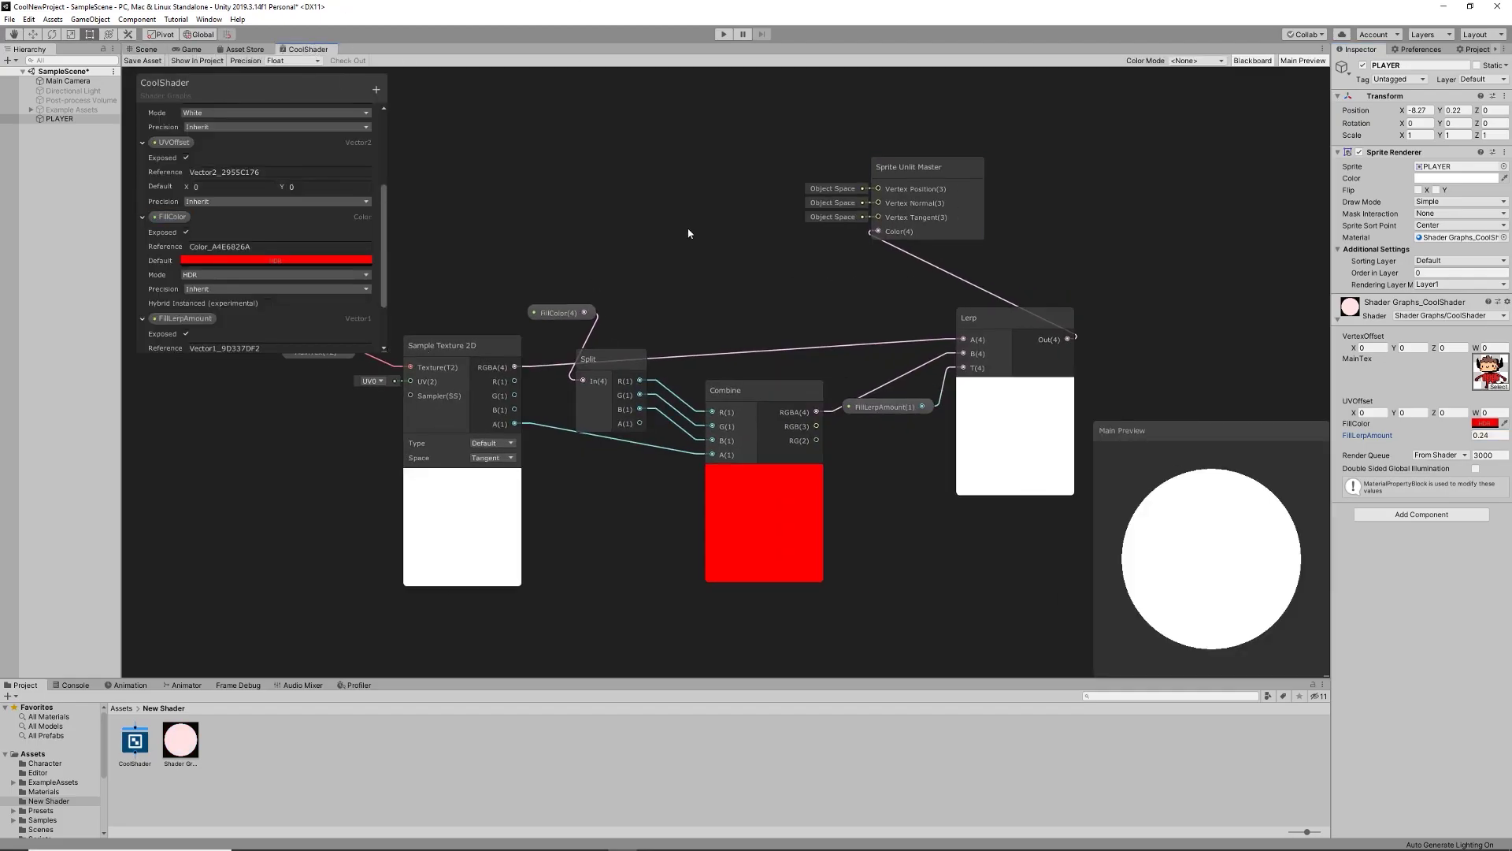
Step: Set FillLerpAmount to 0 on the PLAYER sprite's material and return to the CoolShader graph
left_click(143, 49)
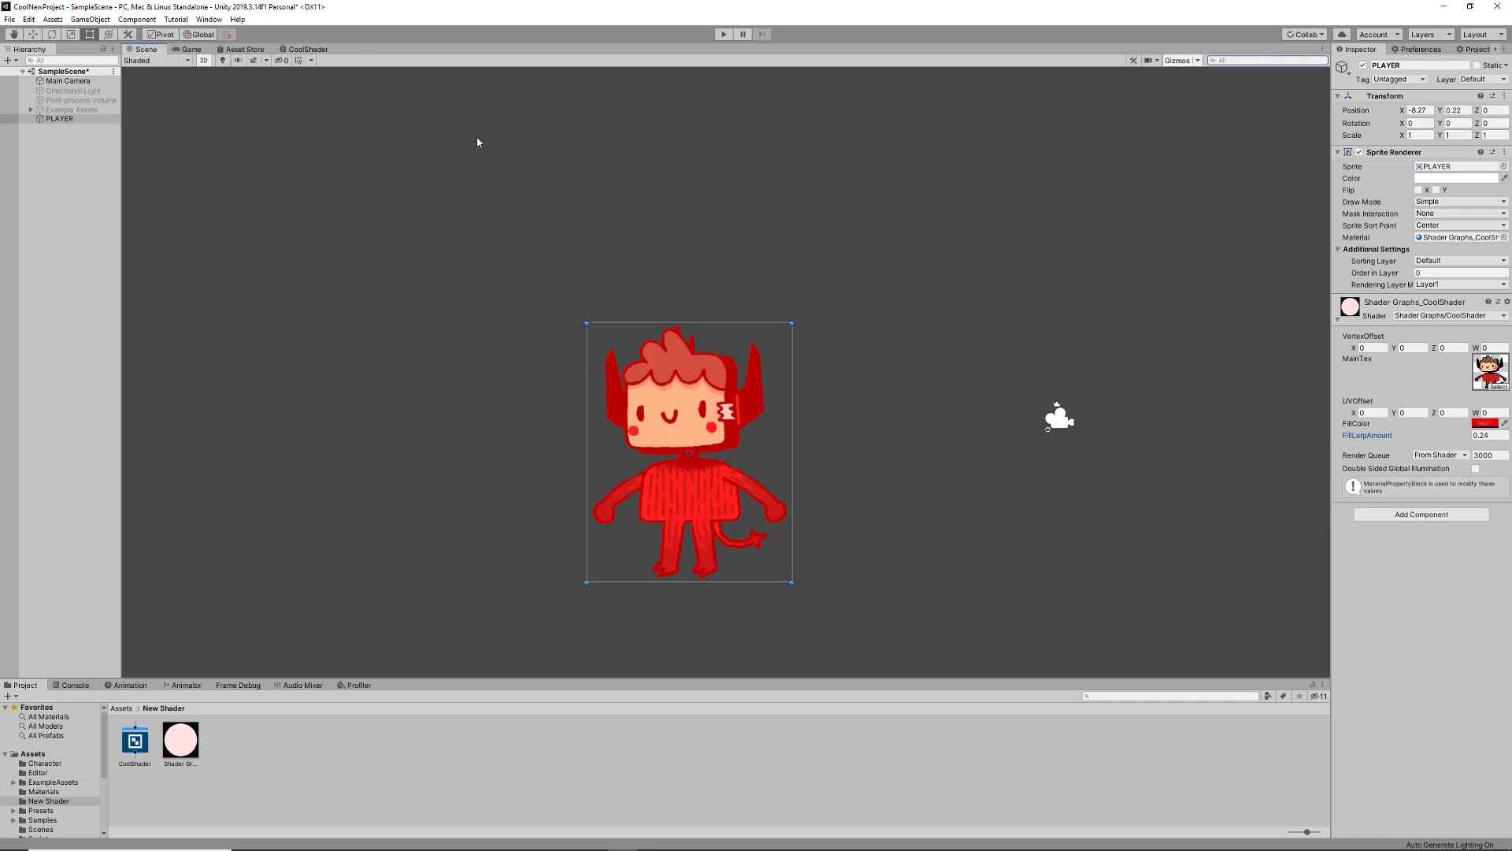
left_click(1484, 435)
type("0")
scroll(845, 518, "up", 3)
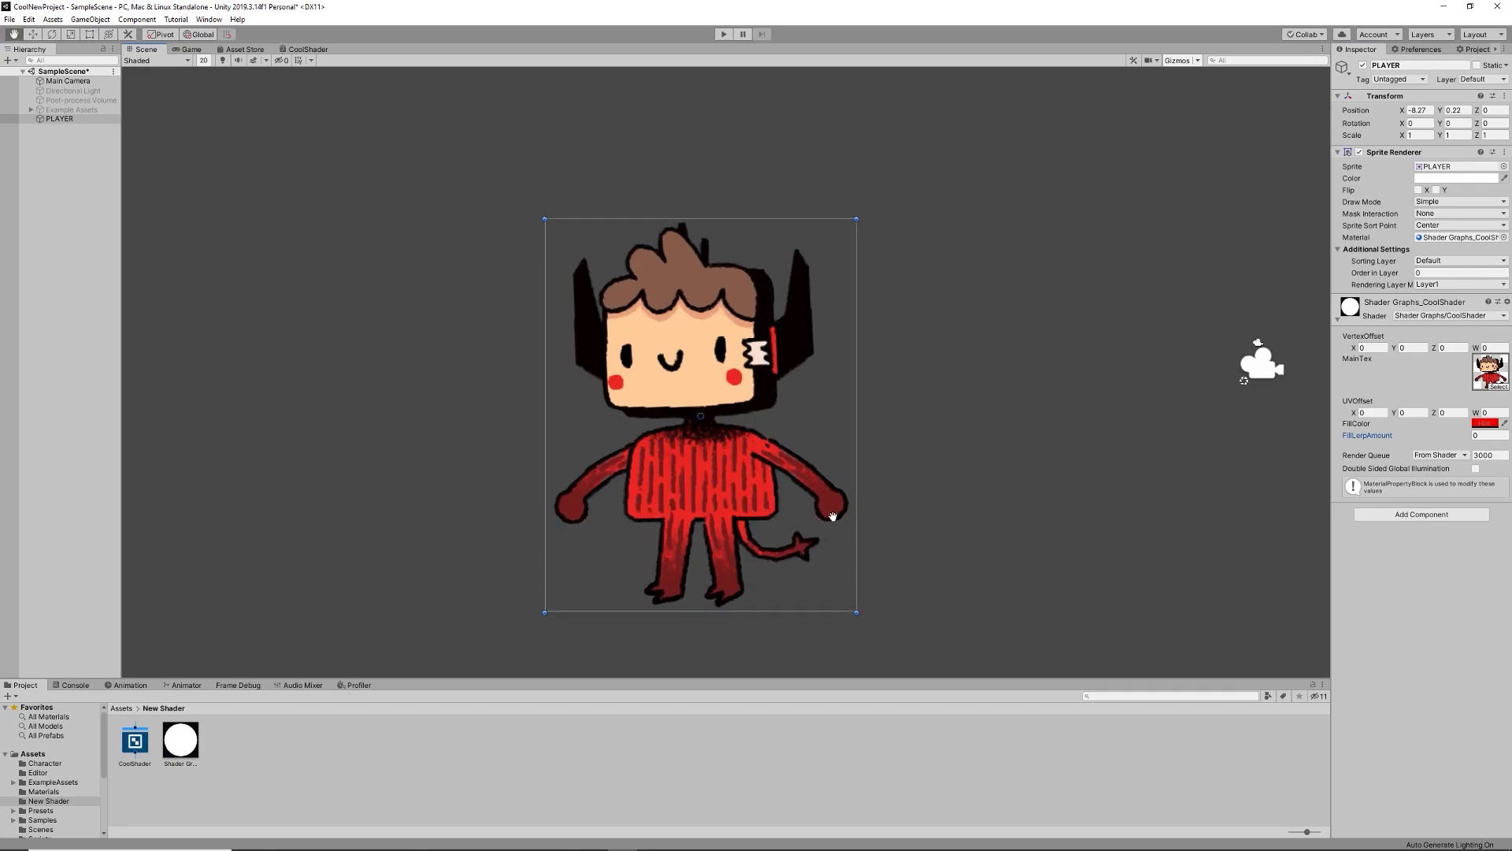
left_click(308, 51)
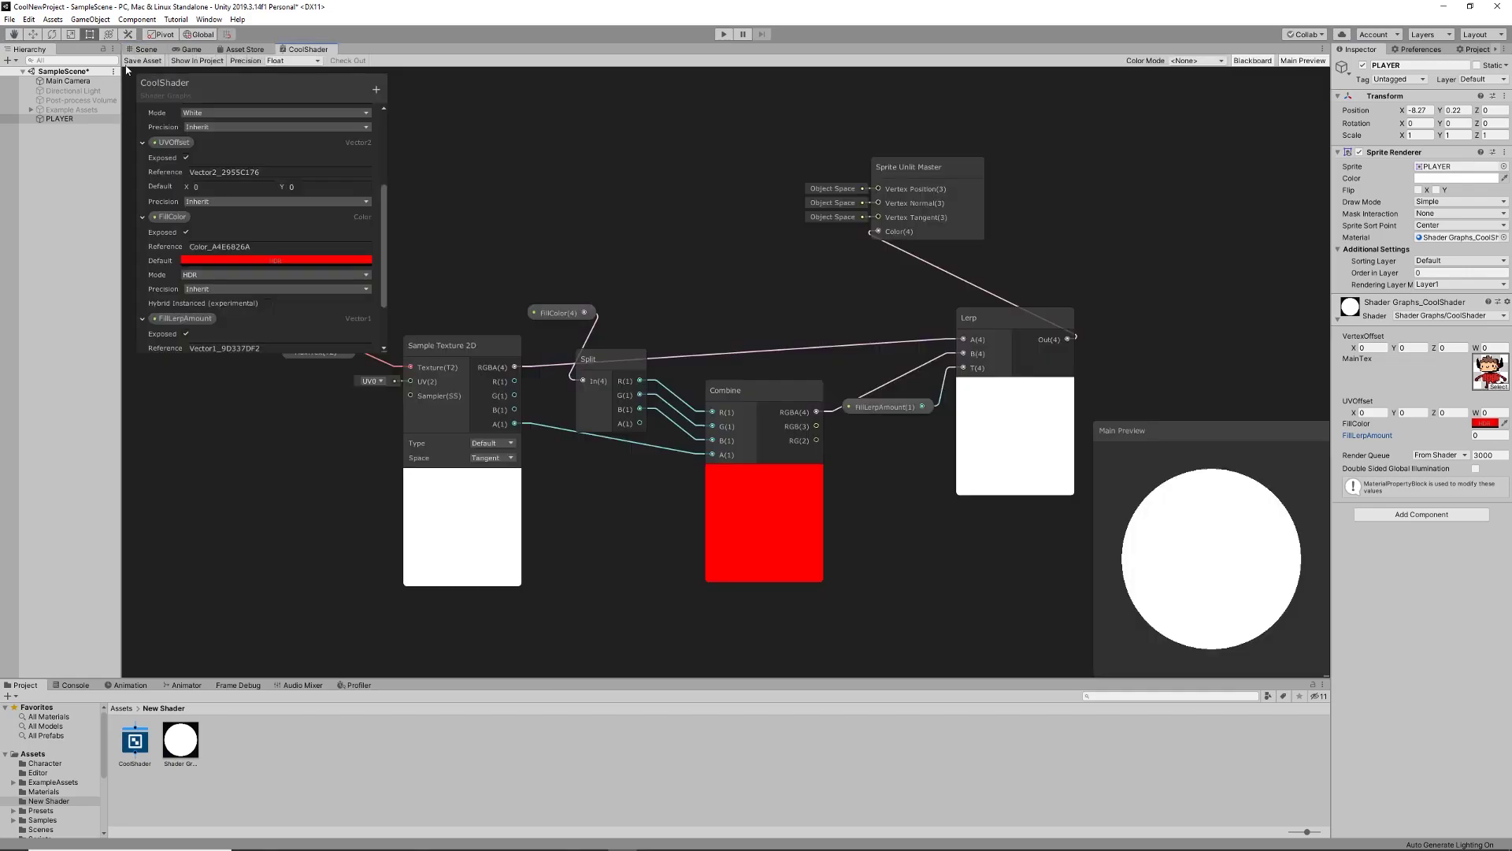